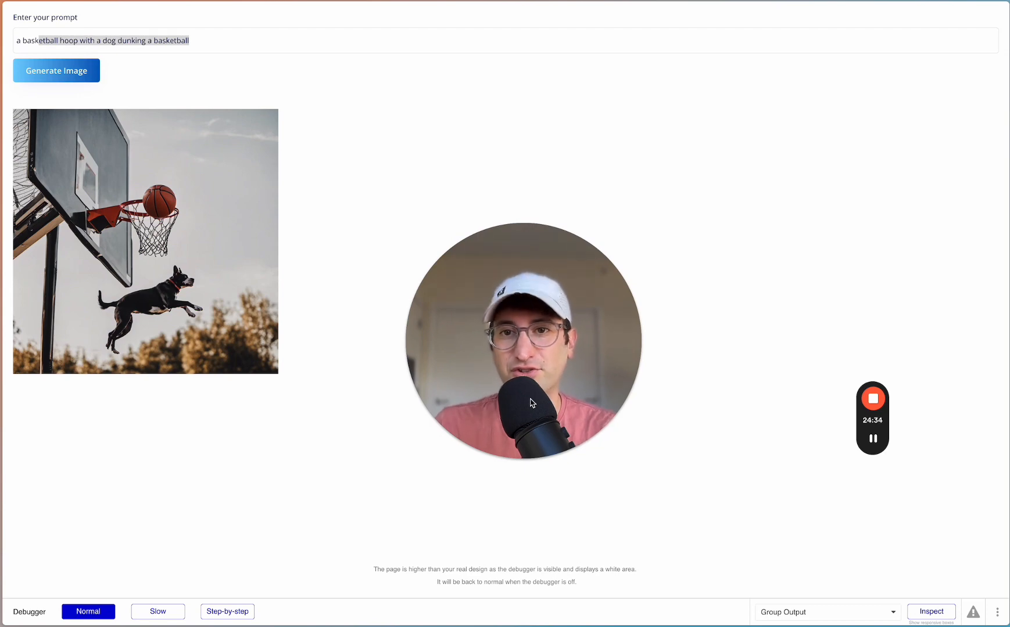
pyautogui.click(246, 114)
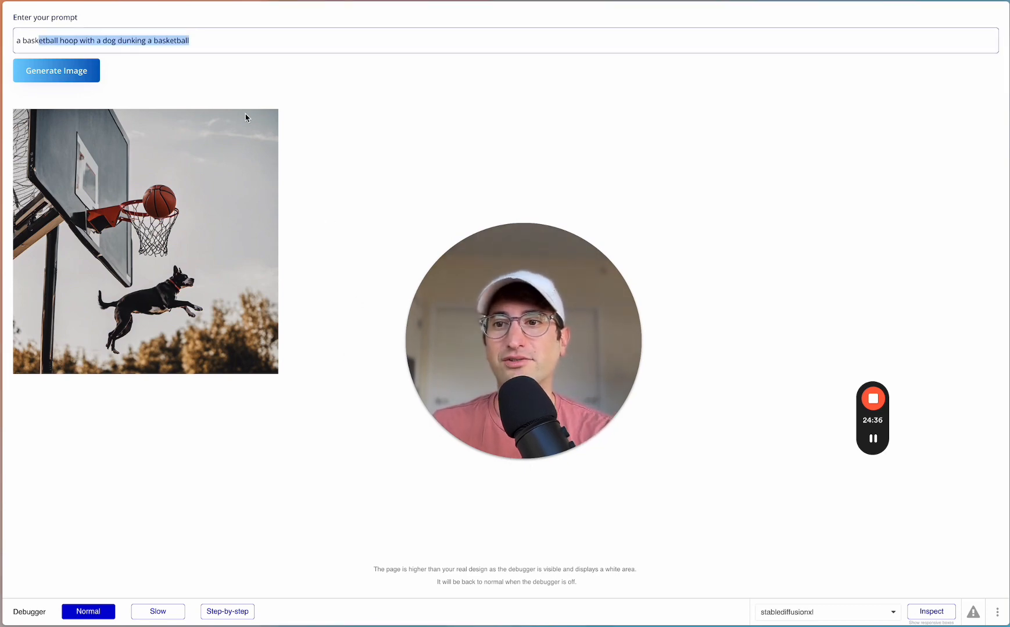
pyautogui.click(84, 42)
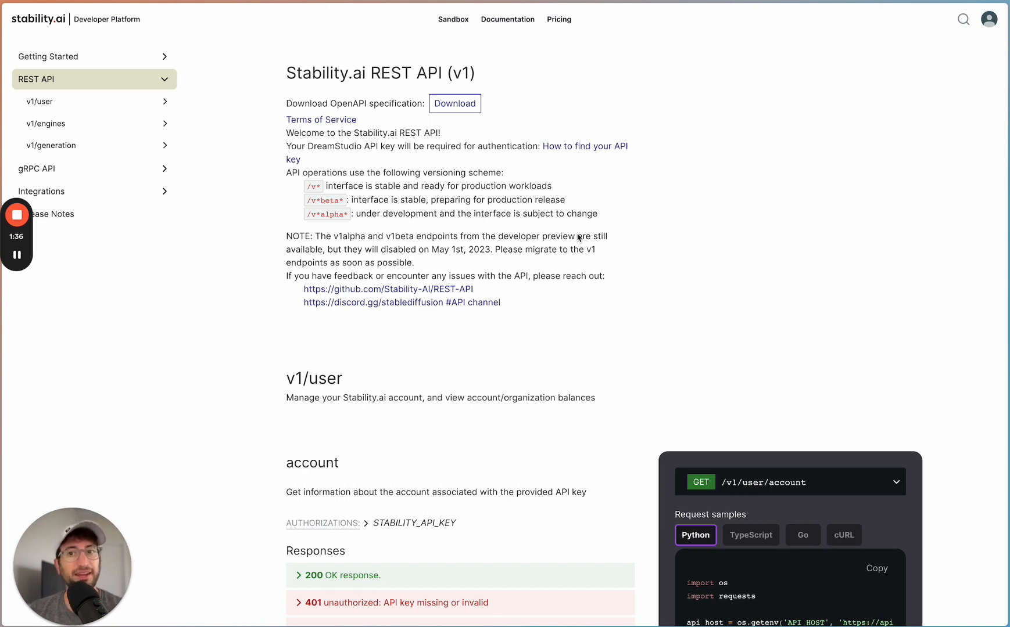
# - Open the Authentication page in the Getting Started section of the Stability.ai developer documentation
pyautogui.click(513, 23)
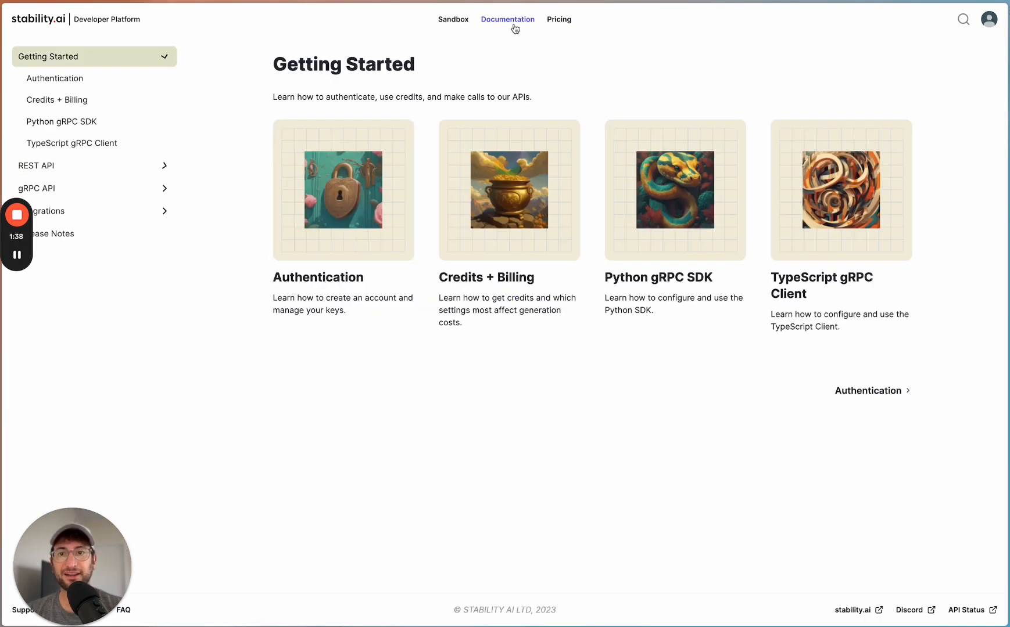
pyautogui.moveTo(16, 192); pyautogui.dragTo(650, 244)
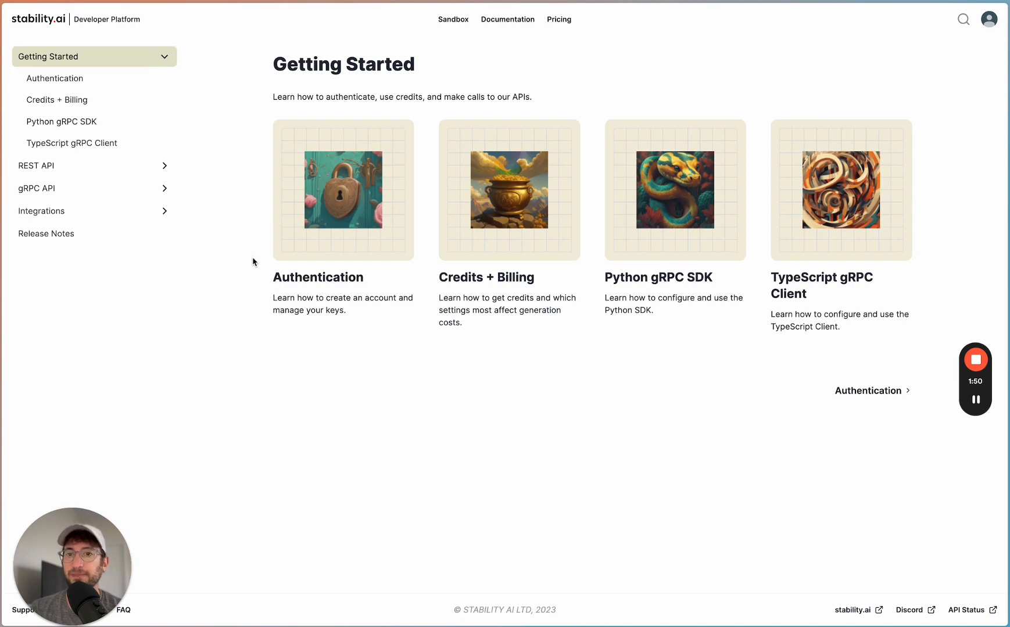
pyautogui.click(68, 79)
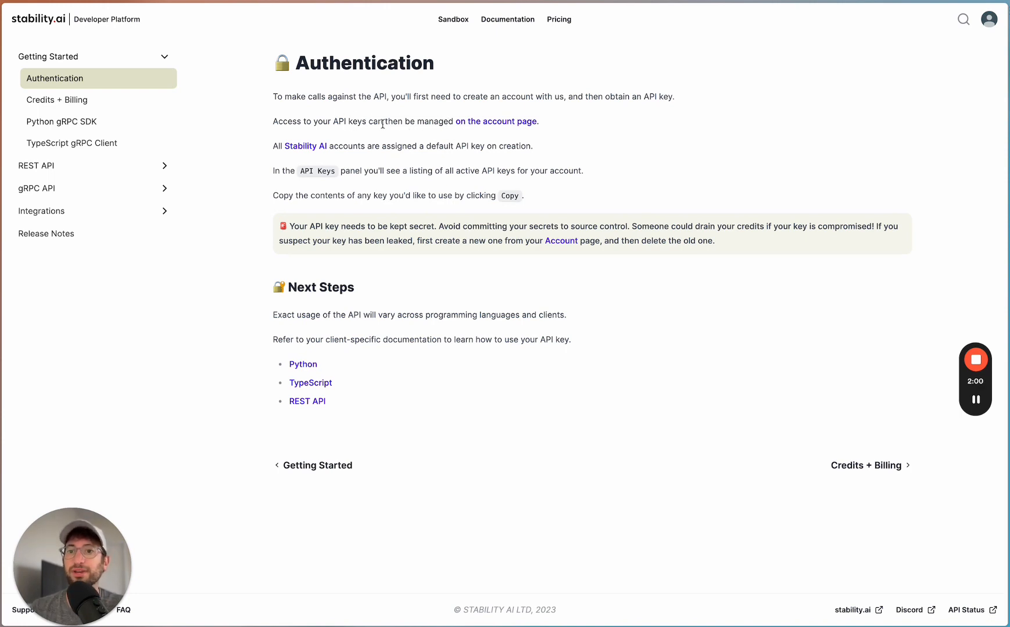
# - Go to the account page for managing API keys, create a new API key and reveal it
pyautogui.click(472, 122)
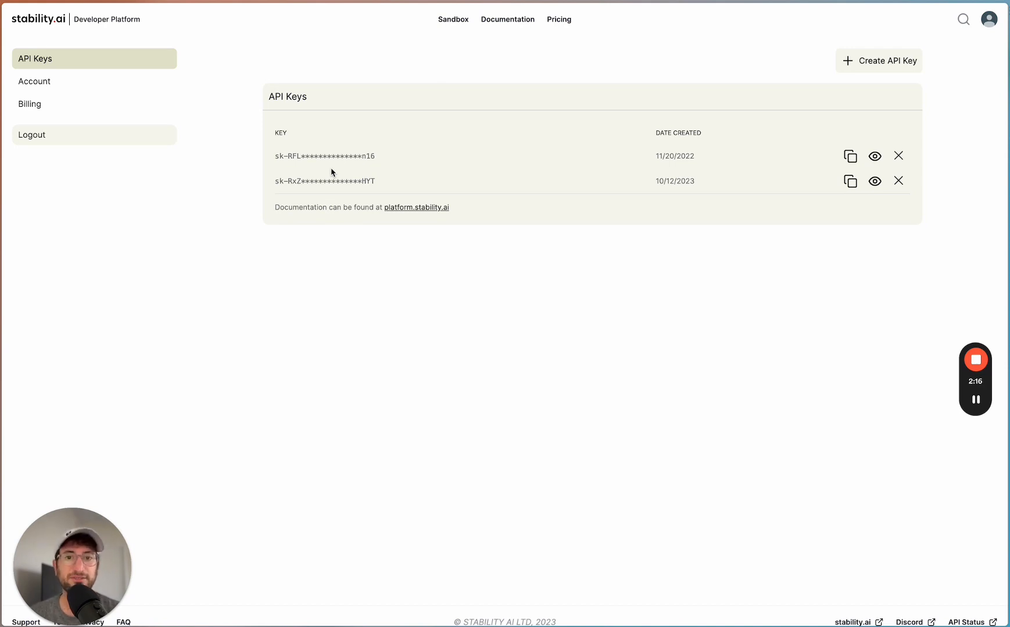
pyautogui.click(879, 70)
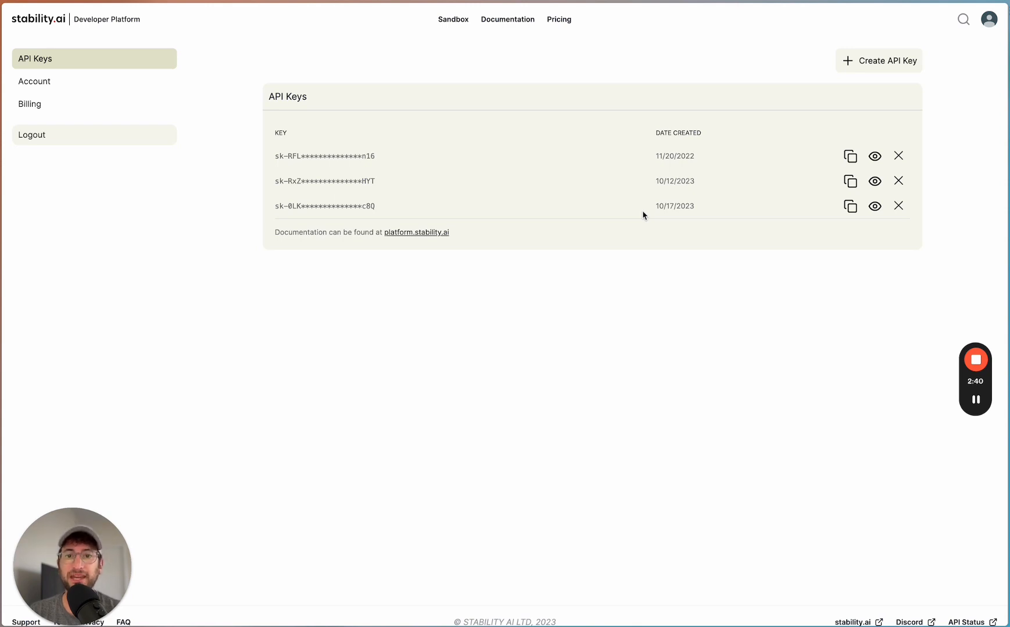
pyautogui.click(875, 208)
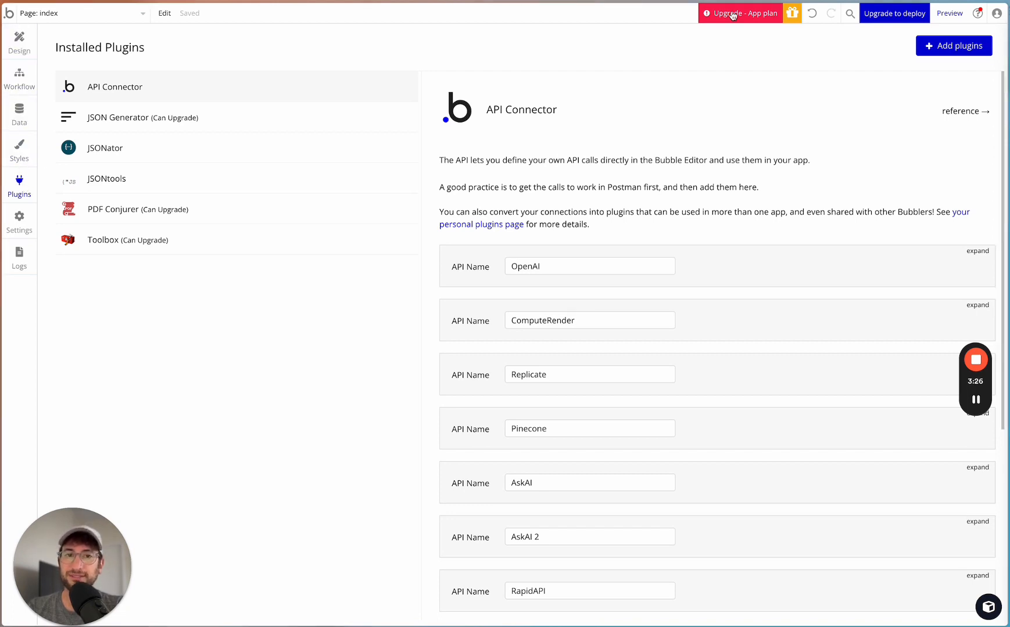
# - In Bubble, look up the API Connector in the plugin library and review the APIs configured in it
pyautogui.click(945, 46)
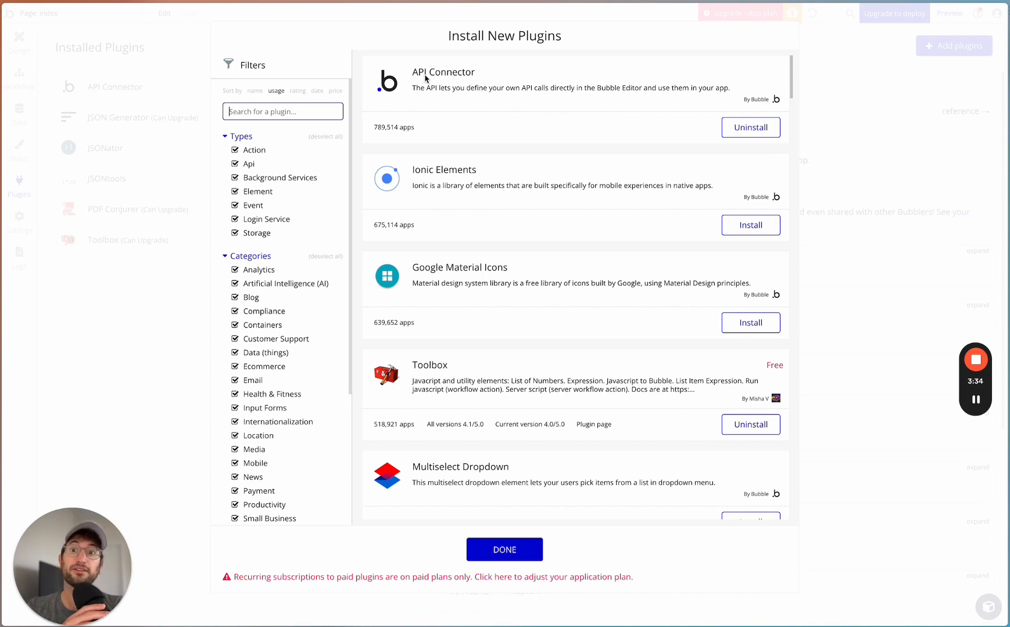
pyautogui.click(861, 90)
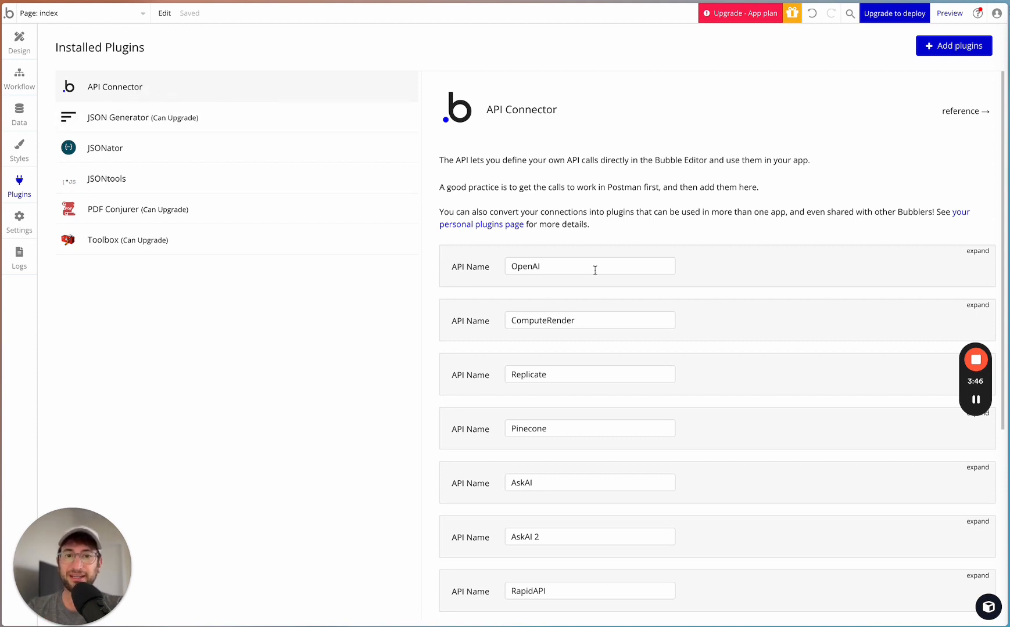
pyautogui.scroll(-5, 595, 270)
pyautogui.scroll(6, 547, 407)
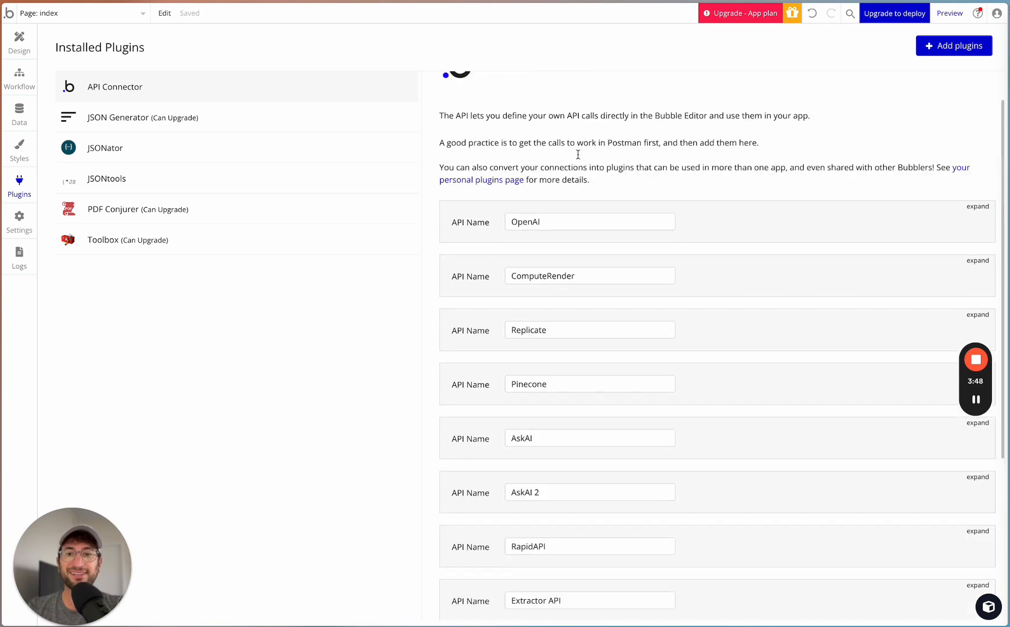
pyautogui.scroll(-6, 491, 247)
pyautogui.scroll(6, 638, 292)
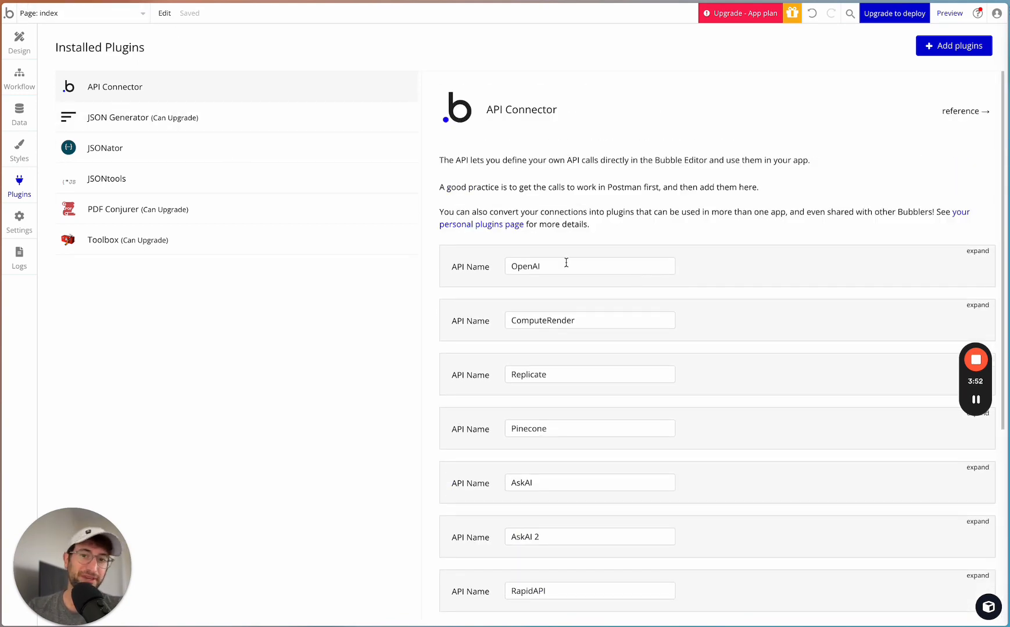
# - Add another API to the API Connector and name it Stability AI Demo
pyautogui.scroll(-5, 693, 231)
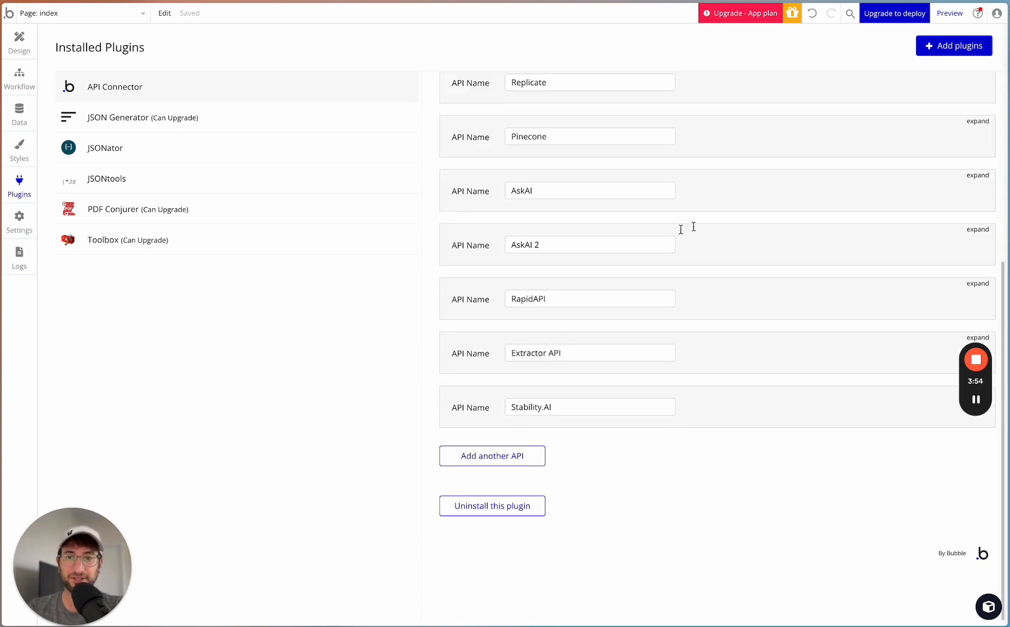
pyautogui.click(521, 456)
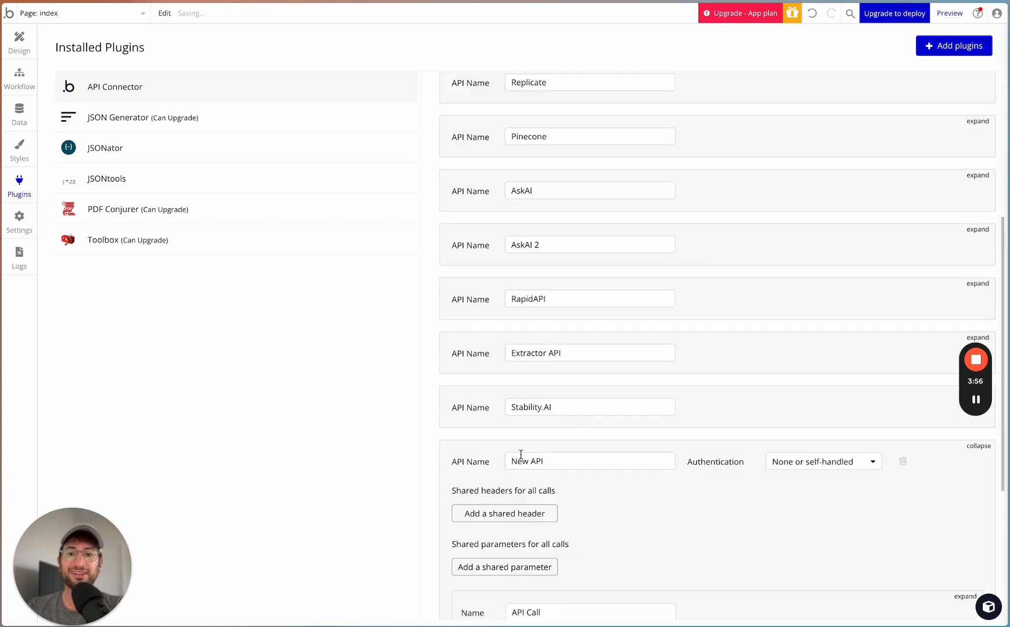
pyautogui.scroll(-4, 520, 454)
pyautogui.click(545, 256)
pyautogui.hotkey('ctrl', 'a')
pyautogui.write('S')
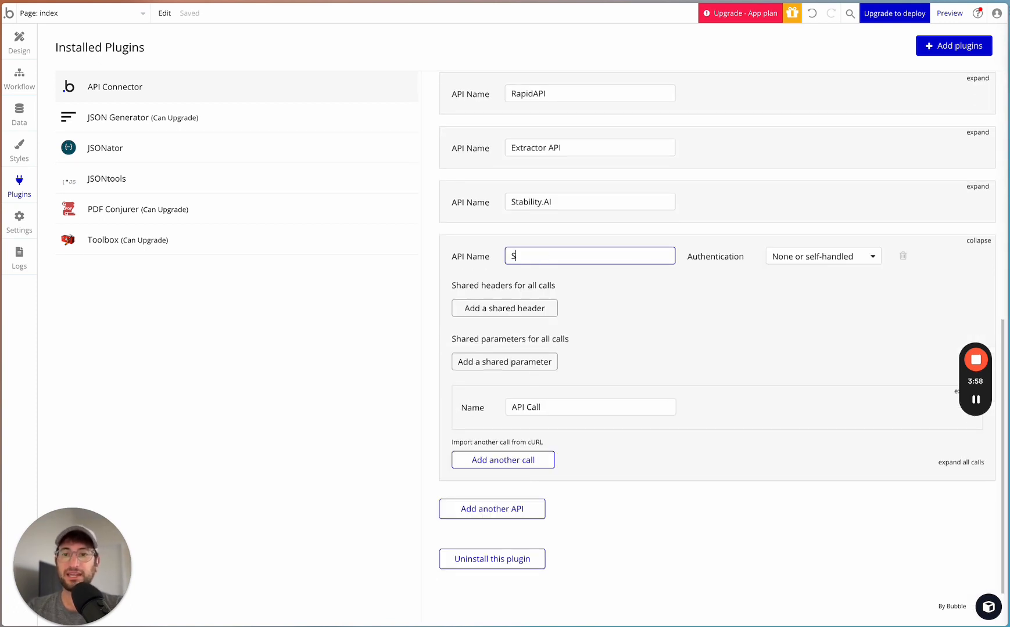
pyautogui.write('tability AI ')
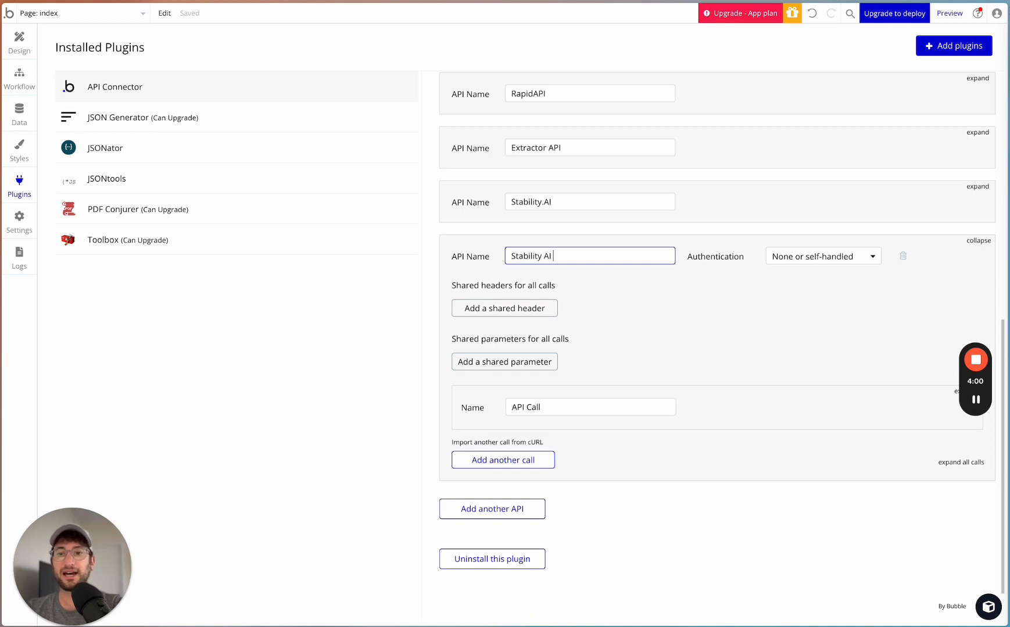
pyautogui.write('Demo')
pyautogui.click(656, 279)
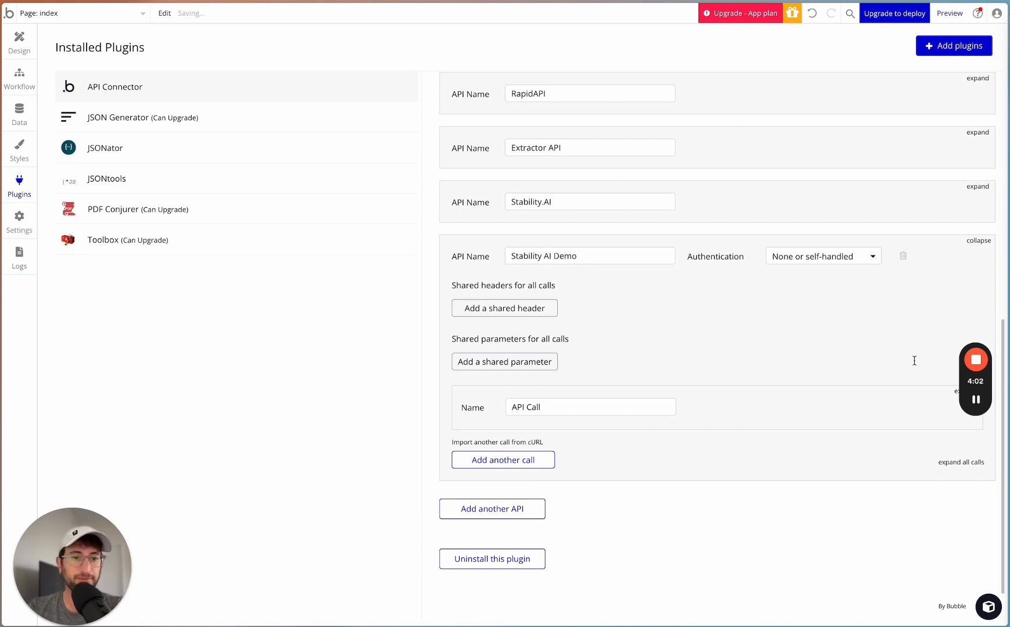
# - Set the Stability AI Demo authentication to Private key in URL and enter Bearer followed by a space as the key name
pyautogui.click(782, 258)
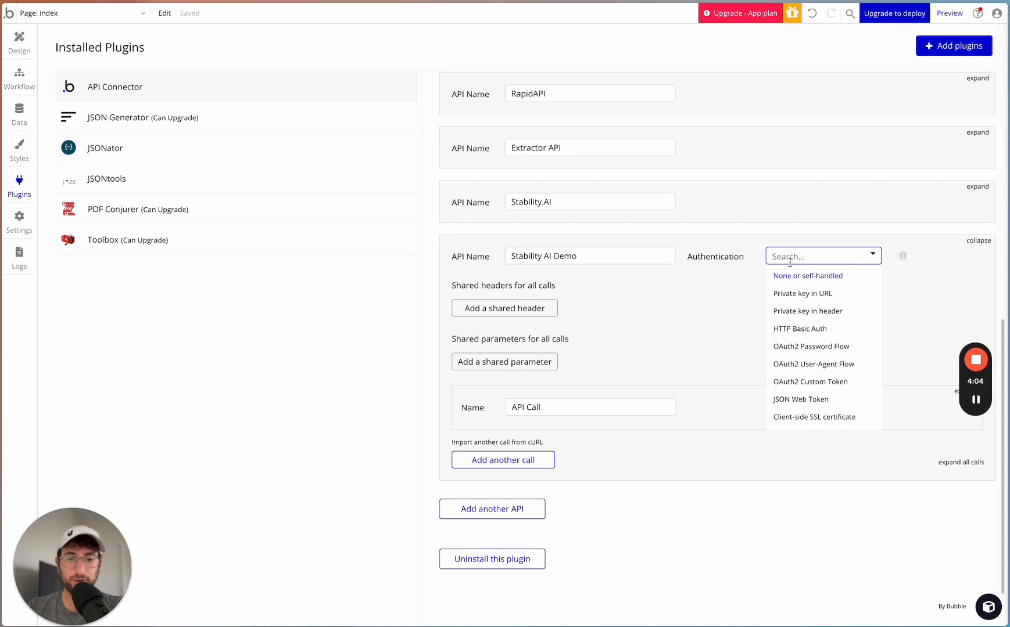
pyautogui.click(795, 294)
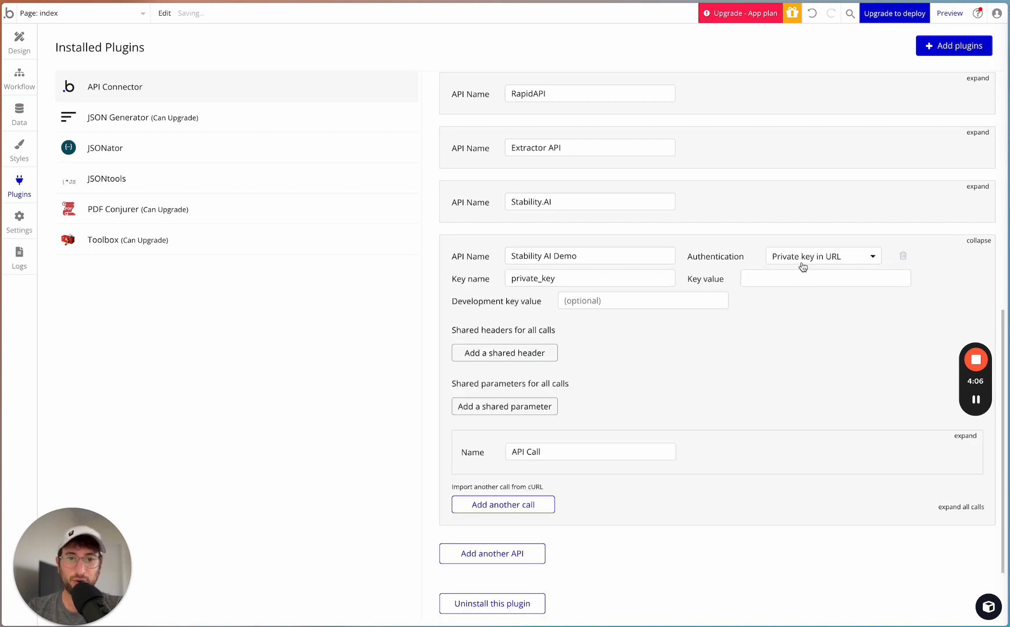
pyautogui.click(543, 280)
pyautogui.doubleClick(543, 280)
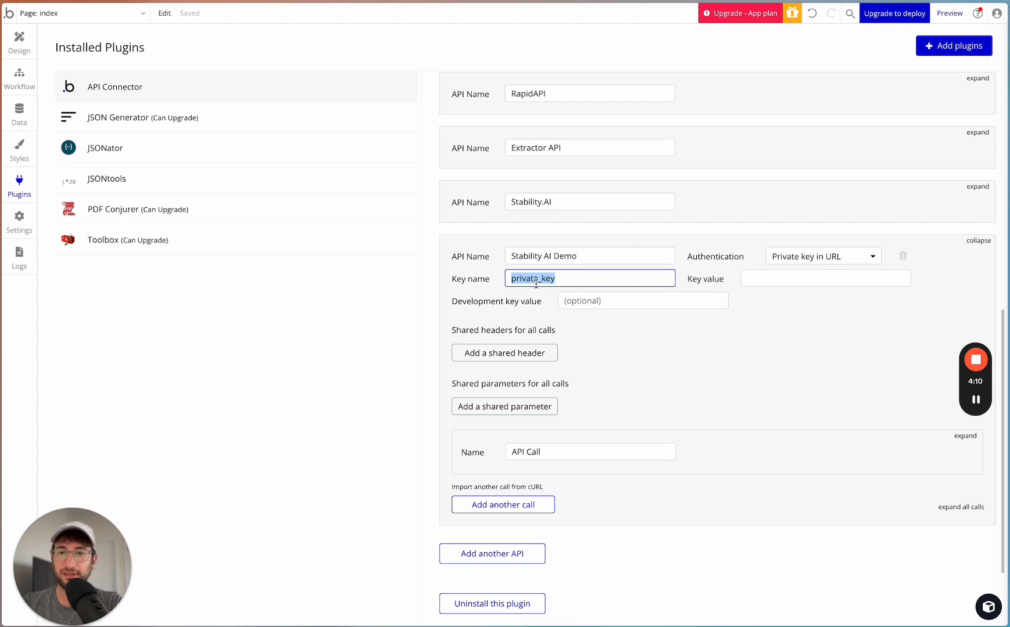
pyautogui.write('Bearer')
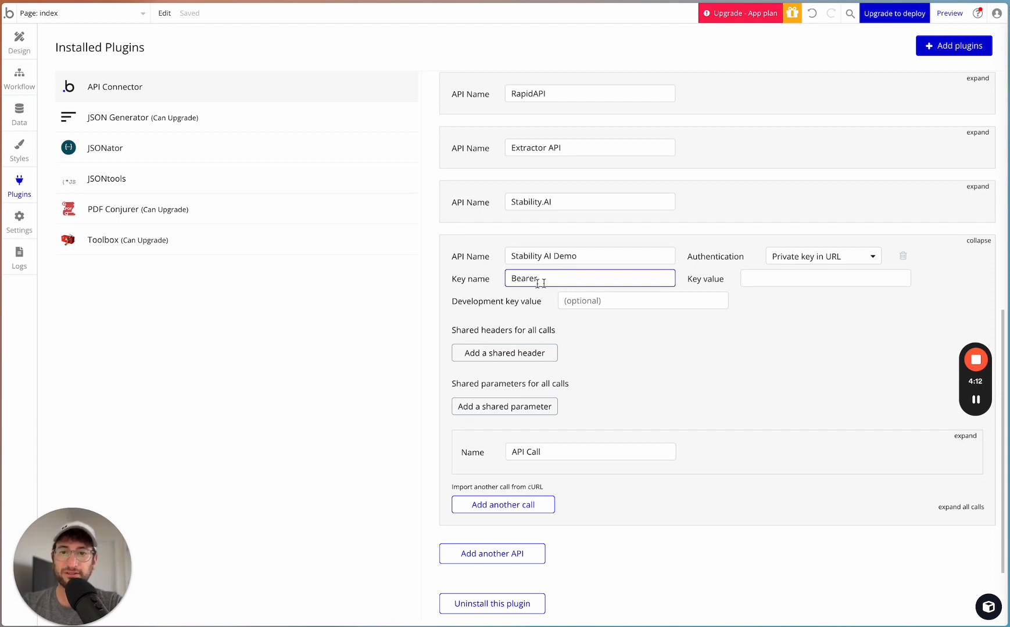
pyautogui.click(468, 268)
pyautogui.click(552, 274)
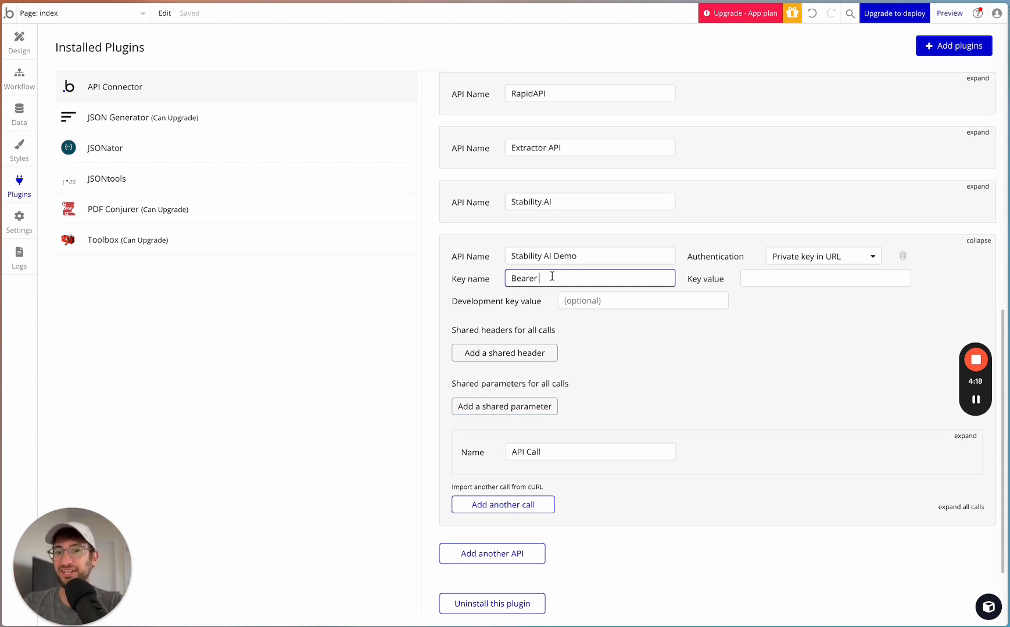
pyautogui.click(466, 304)
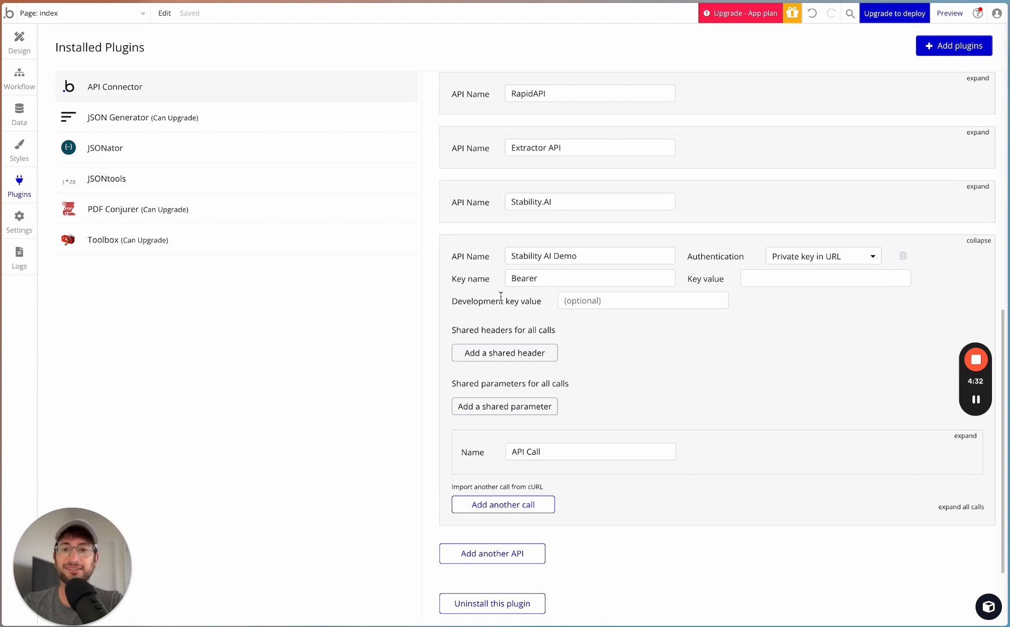
pyautogui.click(552, 276)
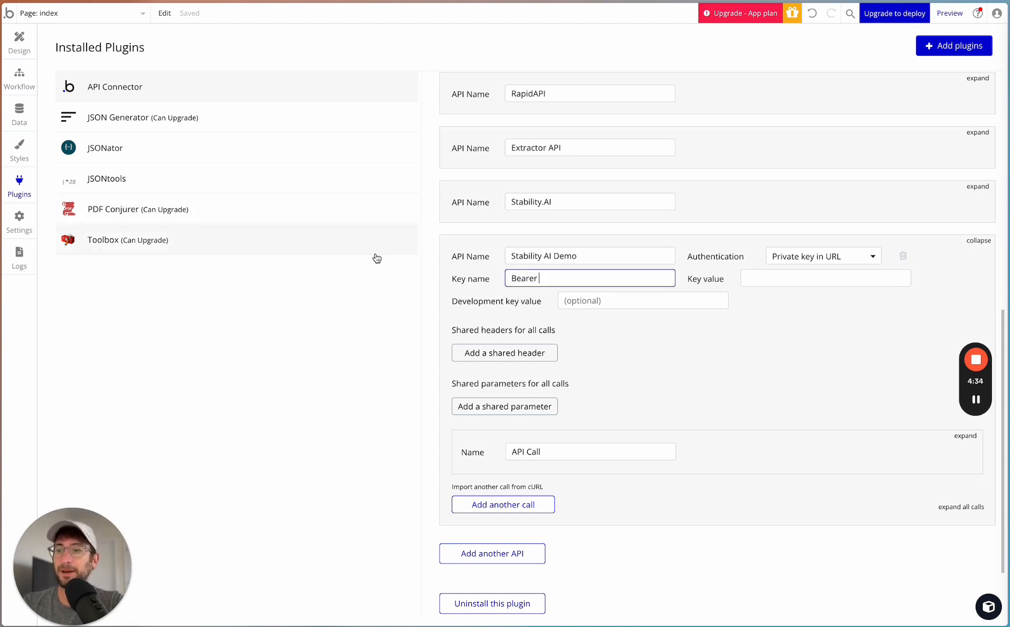
# - Copy the newly created API key from the Stability.ai account and paste it after Bearer in Bubble's key name field
pyautogui.moveTo(971, 402)
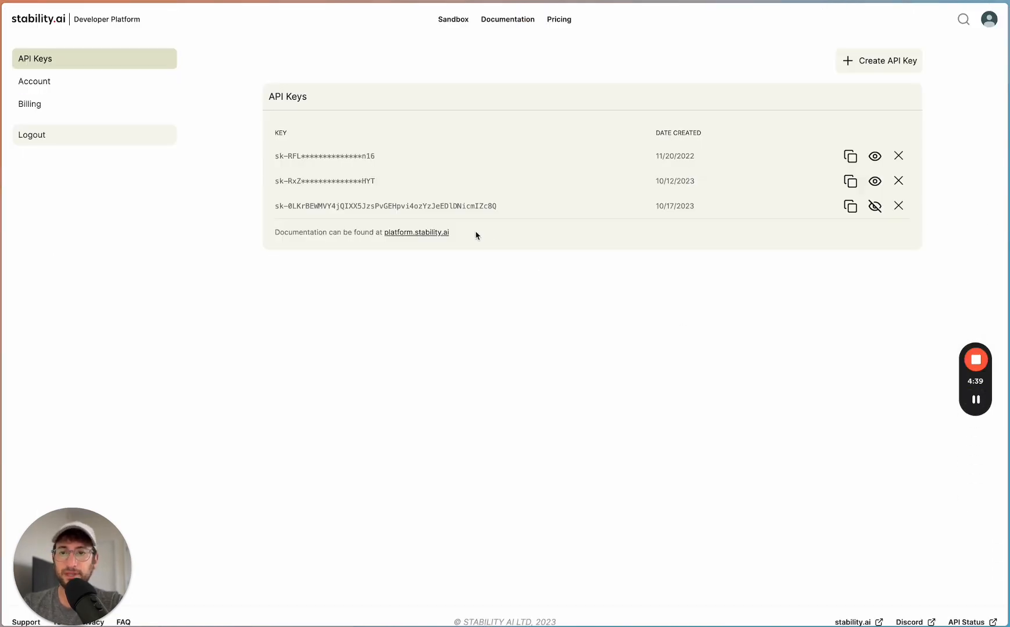
pyautogui.click(850, 206)
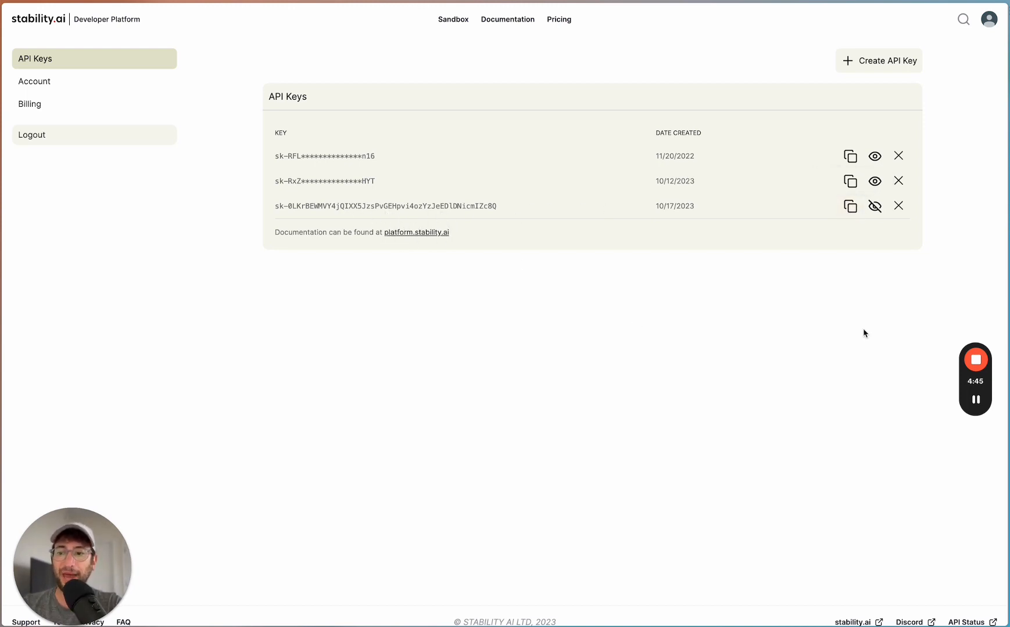
pyautogui.moveTo(975, 400)
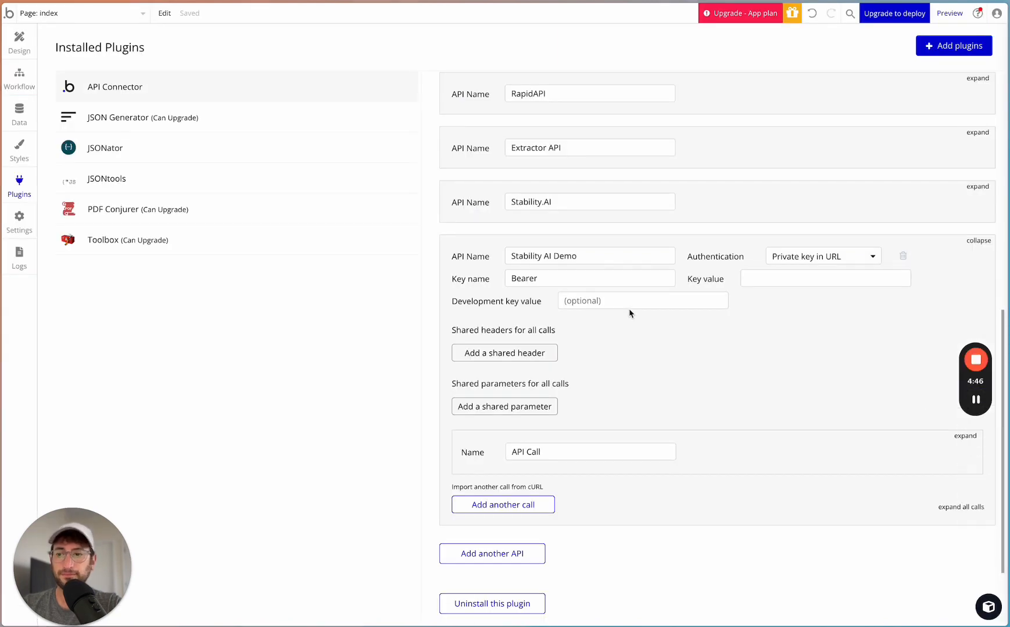
pyautogui.click(548, 276)
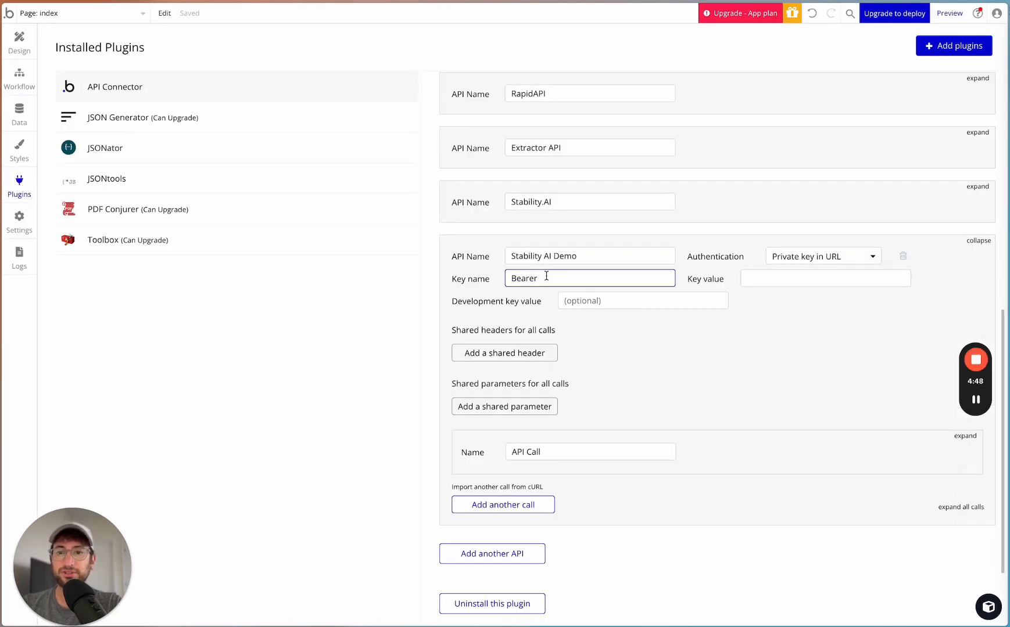
pyautogui.hotkey('ctrl', 'v')
pyautogui.hotkey('ctrl', 'a')
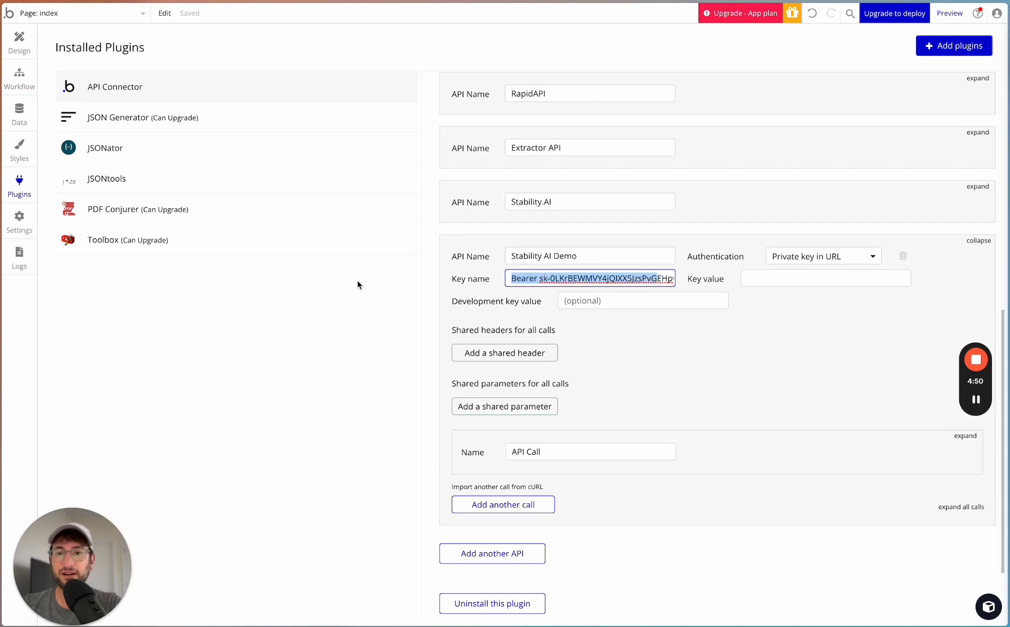
# - Copy the combined Bearer and API key text, remove it from the key name, and restore private_key there
pyautogui.tripleClick(530, 278)
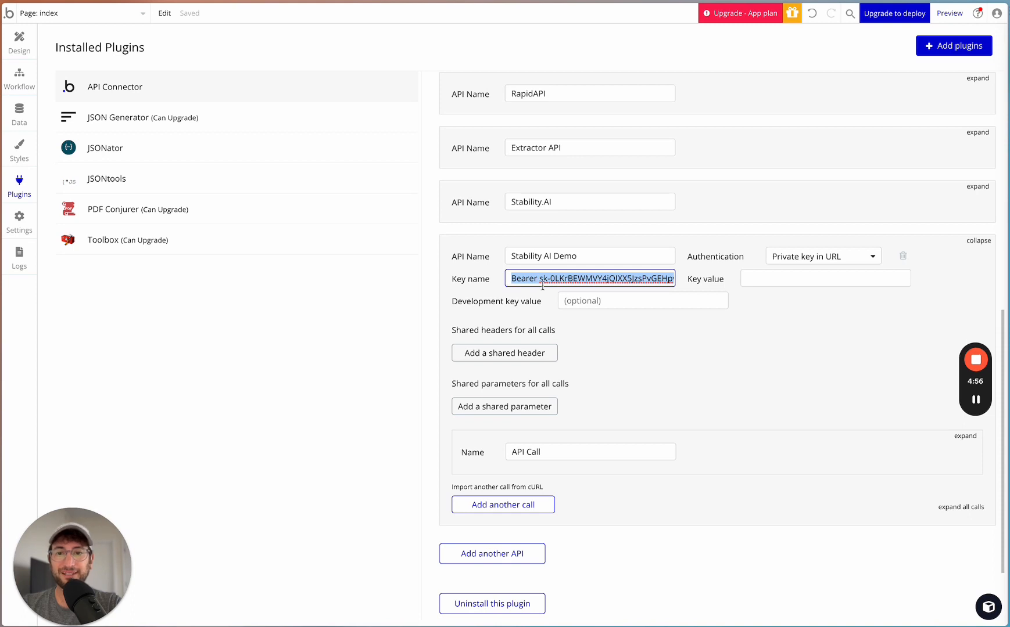
pyautogui.tripleClick(549, 280)
pyautogui.press('BackSpace')
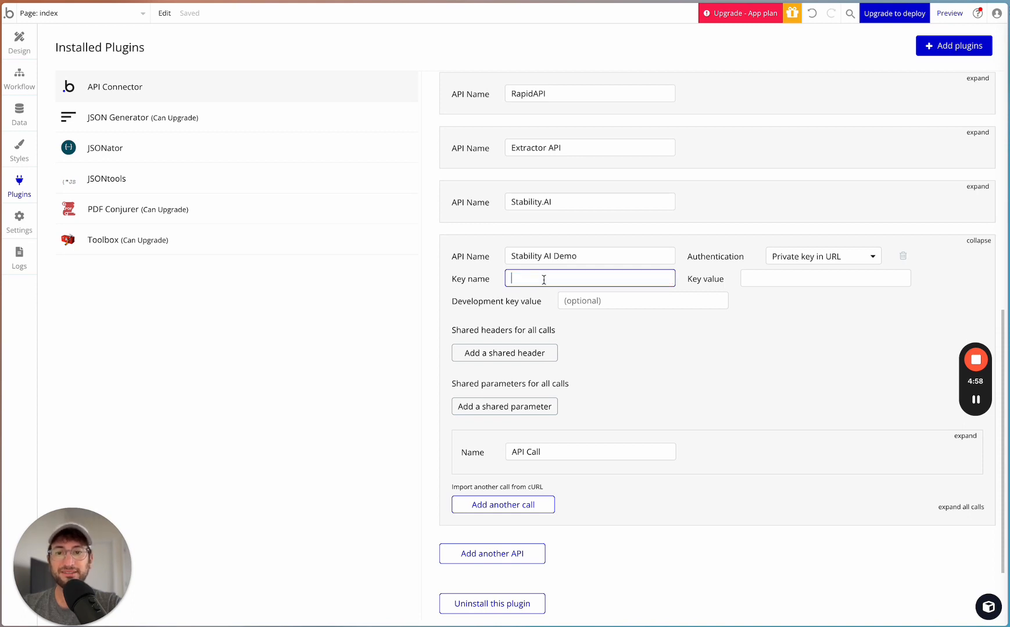
pyautogui.hotkey('ctrl', 'v')
pyautogui.doubleClick(533, 281)
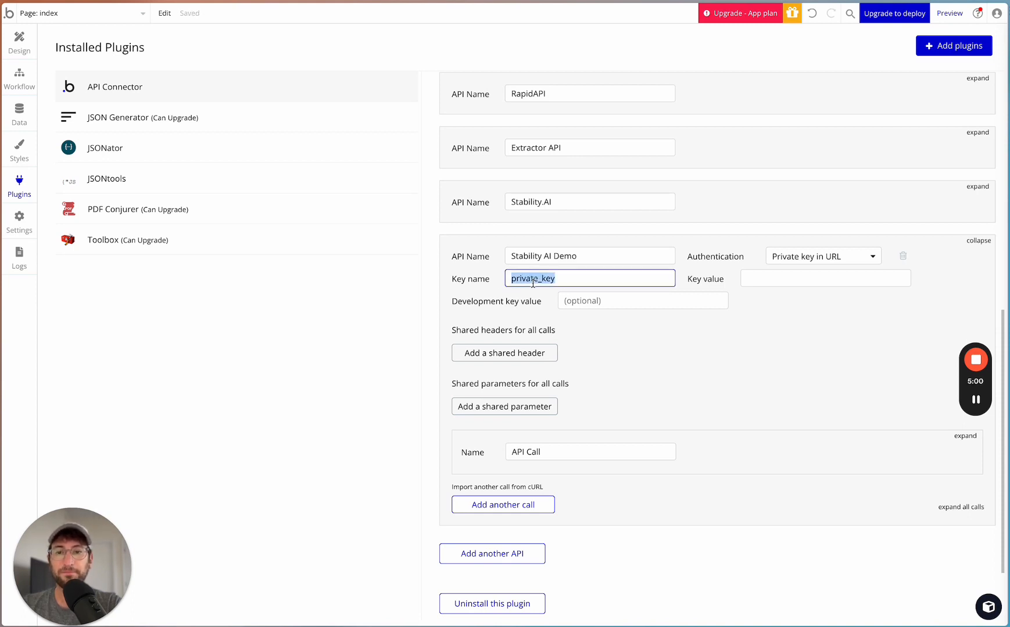
# - Enter Bearer followed by the API key as the key value of Stability AI Demo
pyautogui.click(757, 278)
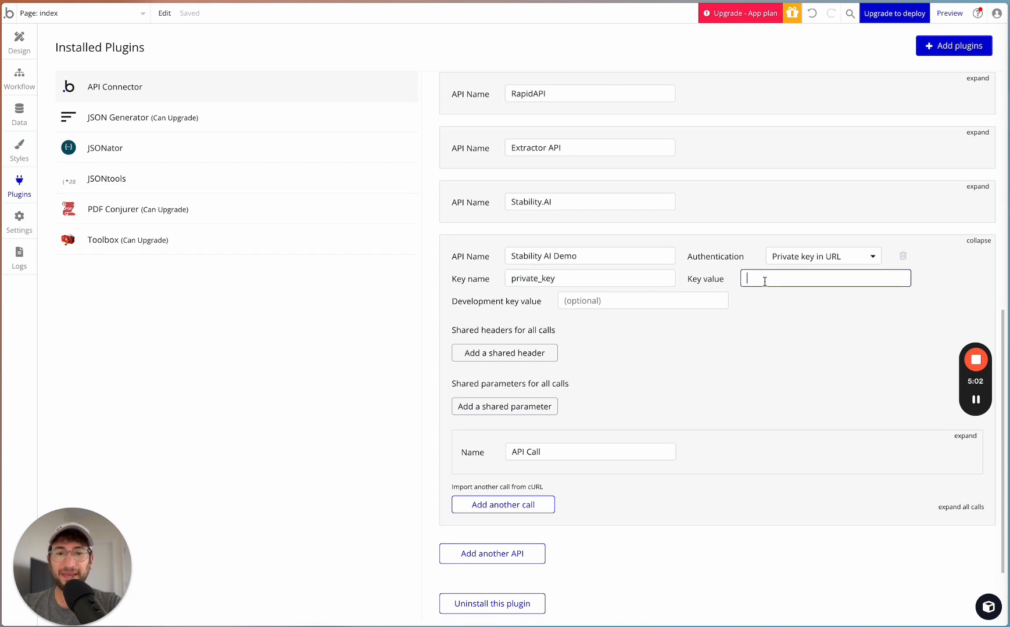
pyautogui.hotkey('ctrl', 'v')
pyautogui.moveTo(779, 278); pyautogui.dragTo(623, 284)
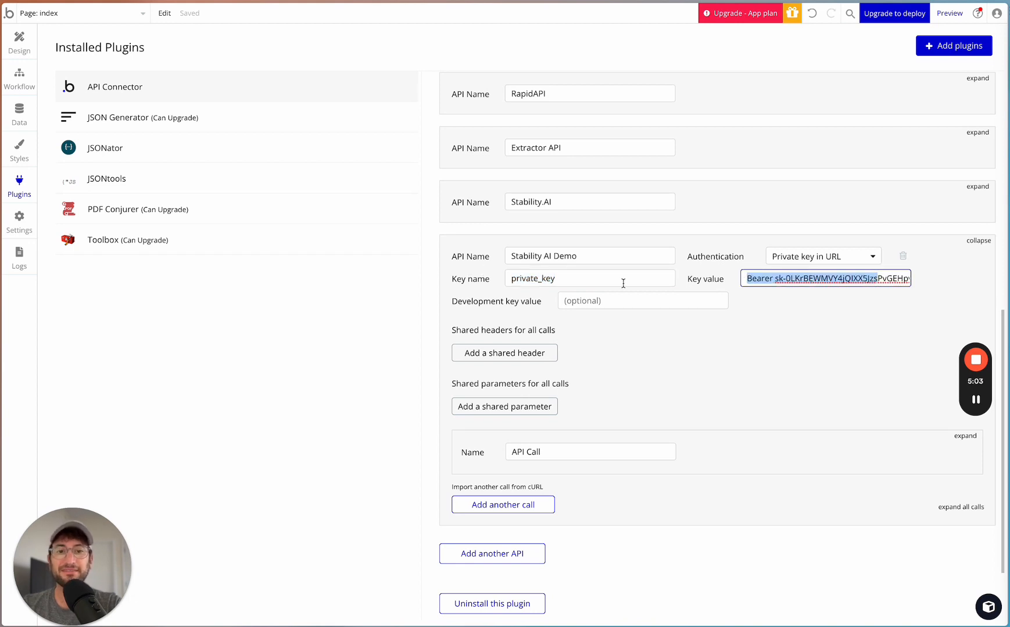
pyautogui.click(779, 276)
pyautogui.moveTo(777, 277); pyautogui.dragTo(951, 280)
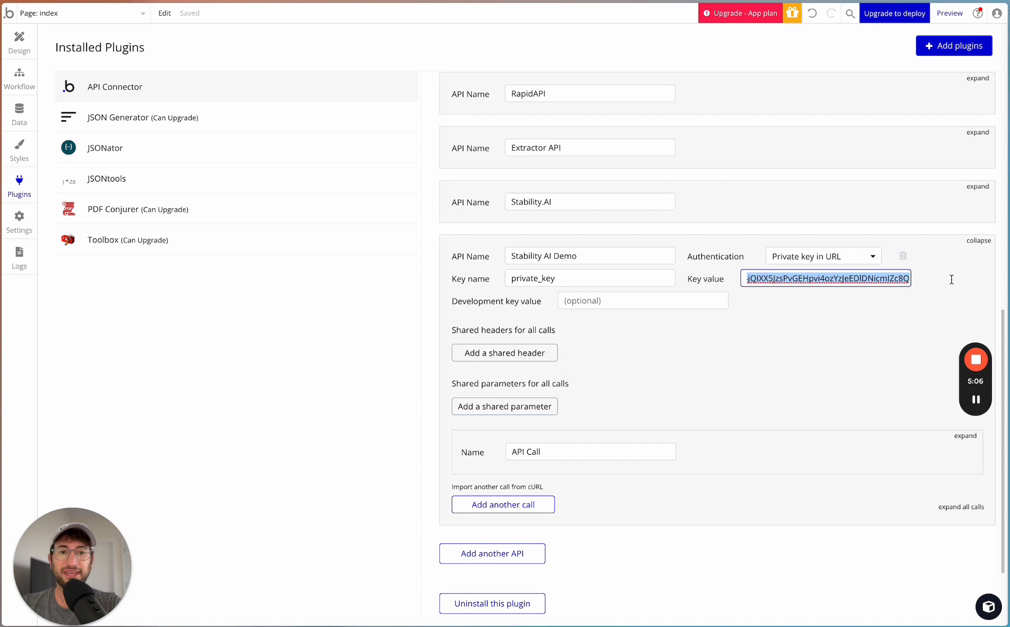
# - Set the key name of Stability AI Demo to Authentication
pyautogui.doubleClick(595, 278)
pyautogui.write('Authen')
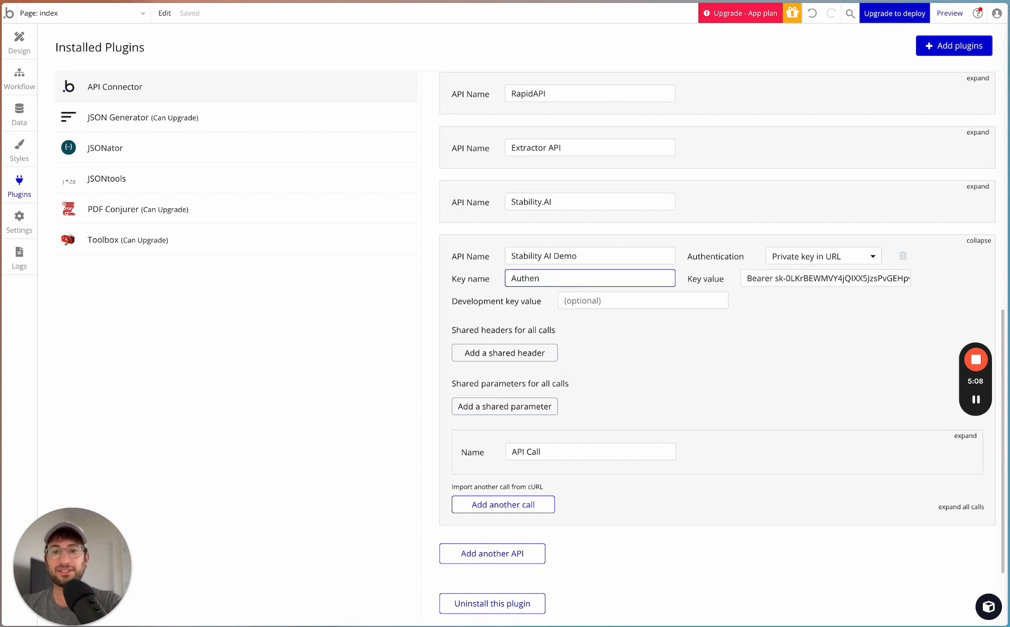
pyautogui.write('i')
pyautogui.press('BackSpace')
pyautogui.press('super+a')
pyautogui.write('Au')
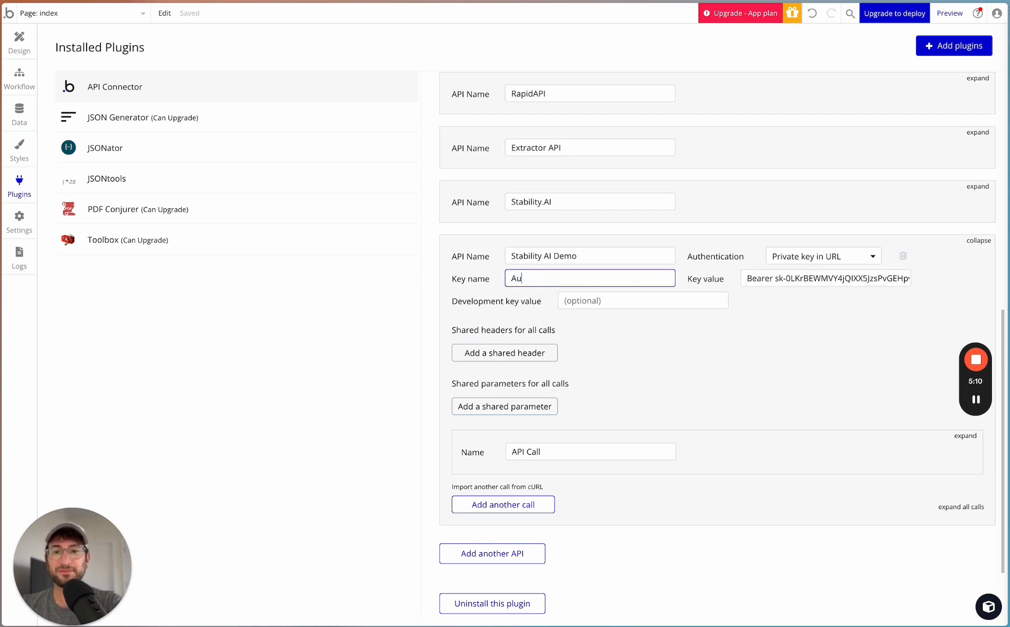
pyautogui.write('thenticaion')
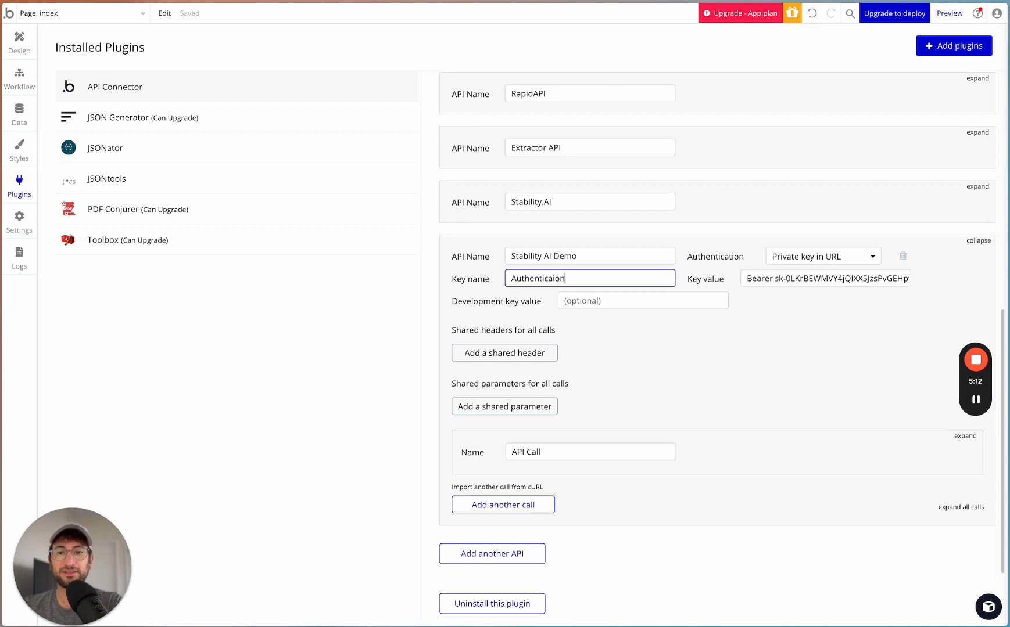
pyautogui.click(454, 296)
pyautogui.click(540, 277)
pyautogui.click(553, 278)
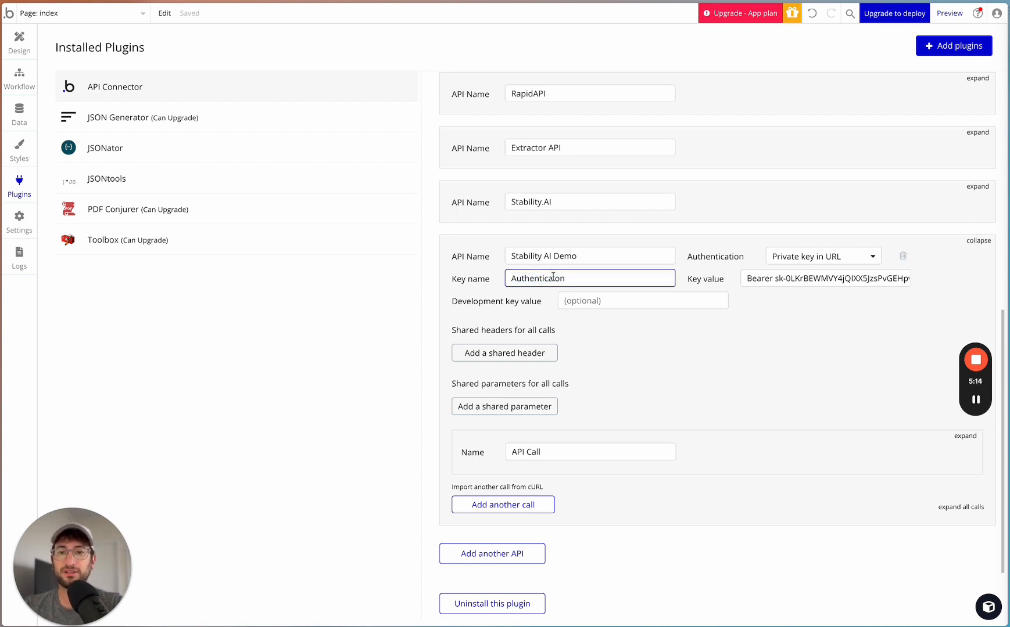
pyautogui.press('super+a')
pyautogui.write('Authentication')
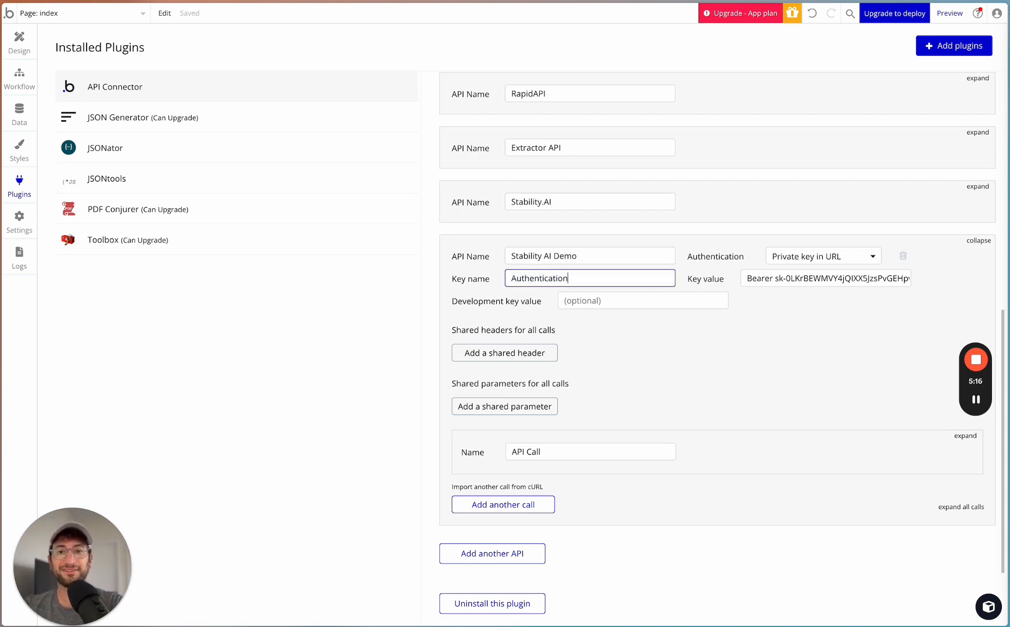
pyautogui.click(421, 311)
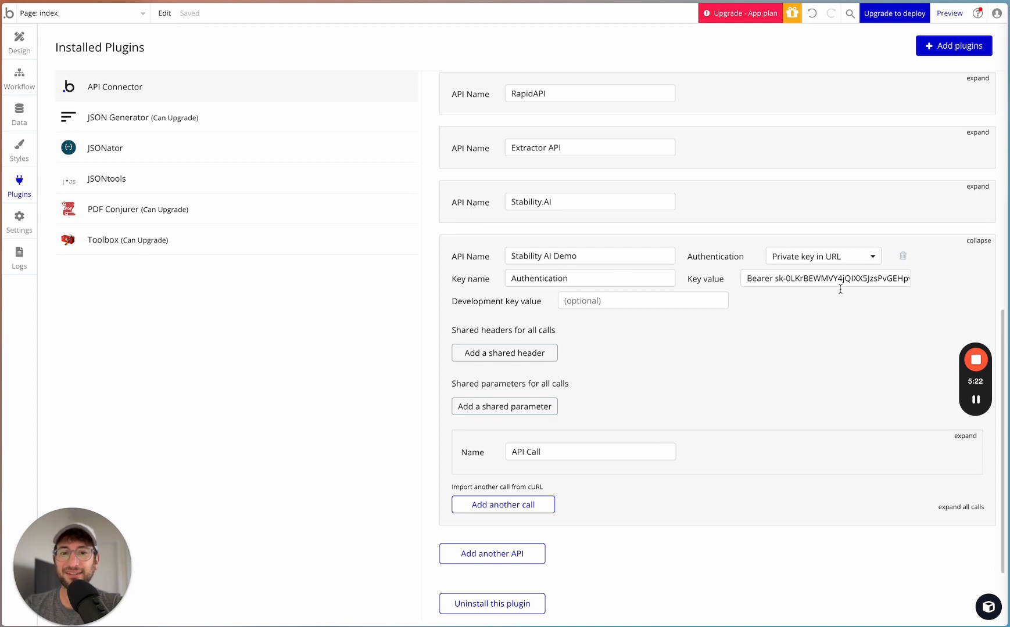
# - Copy the key value containing Bearer and the API key into the development key value of Stability AI Demo
pyautogui.tripleClick(797, 277)
pyautogui.hotkey('ctrl', 'c')
pyautogui.click(648, 302)
pyautogui.hotkey('ctrl', 'v')
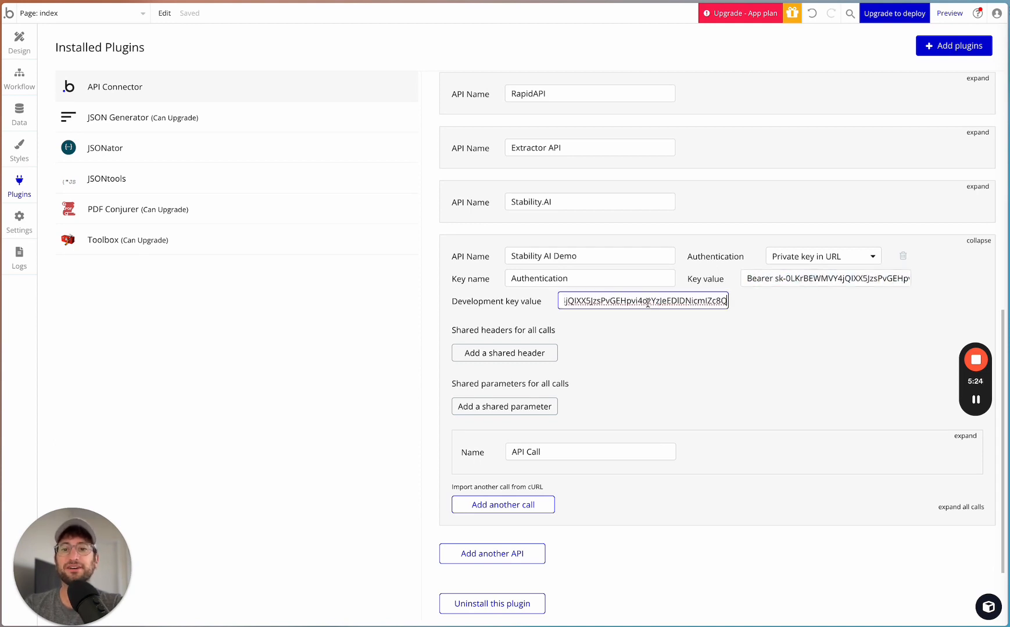
pyautogui.moveTo(648, 302); pyautogui.dragTo(456, 302)
pyautogui.click(817, 278)
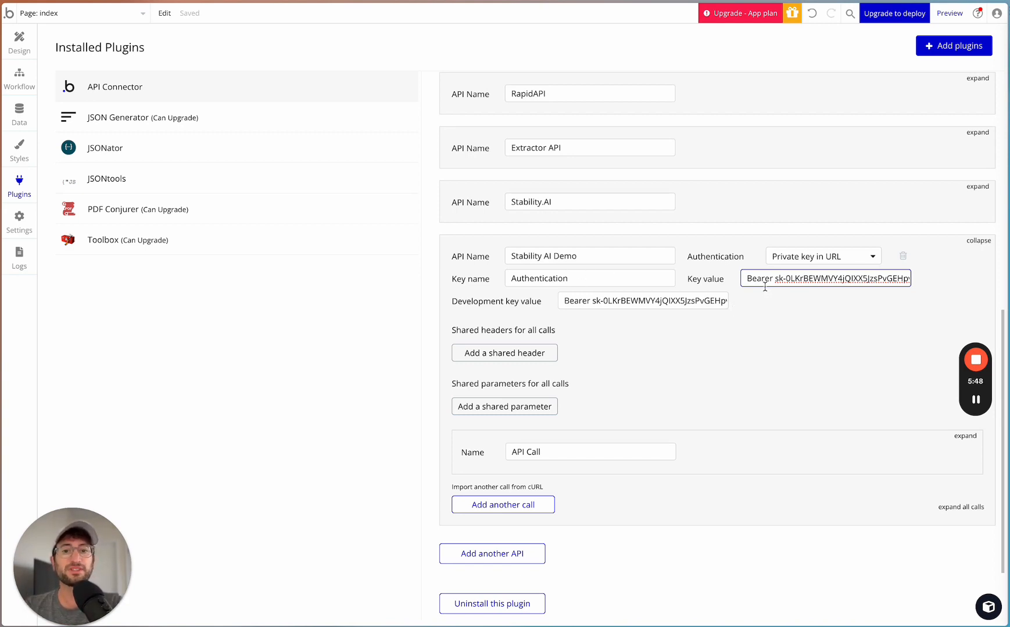
pyautogui.moveTo(803, 278); pyautogui.dragTo(942, 280)
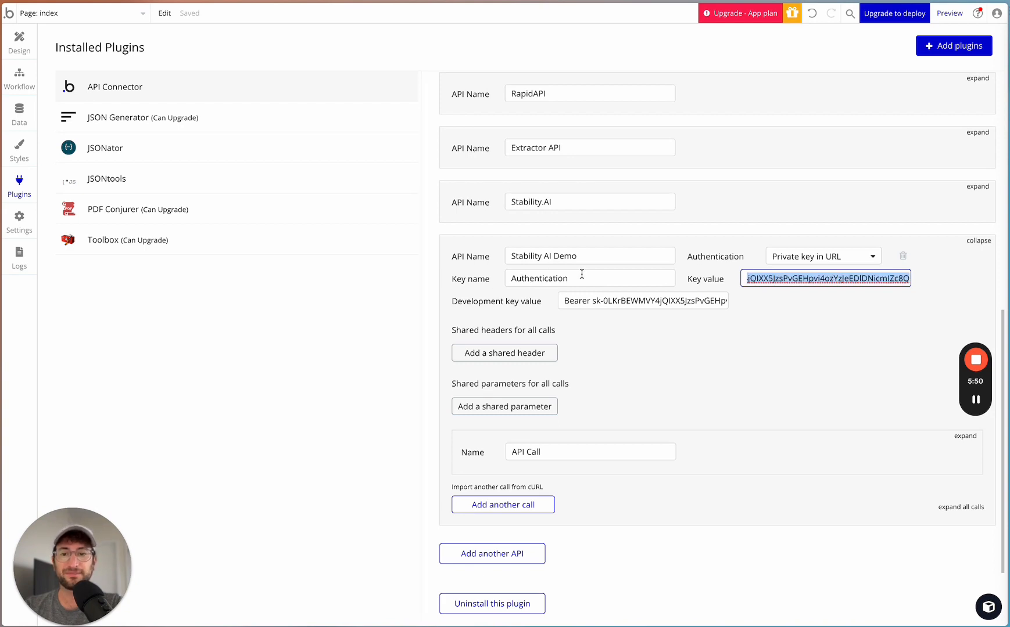
# - Change the key name of Stability AI Demo to Authorization
pyautogui.scroll(-1, 581, 273)
pyautogui.click(630, 307)
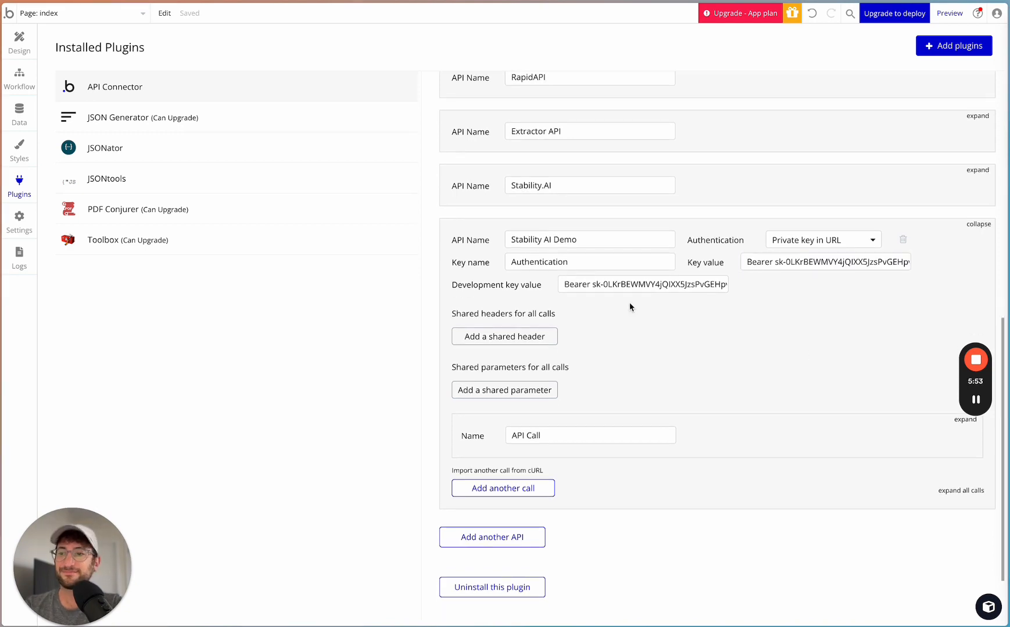
pyautogui.doubleClick(541, 262)
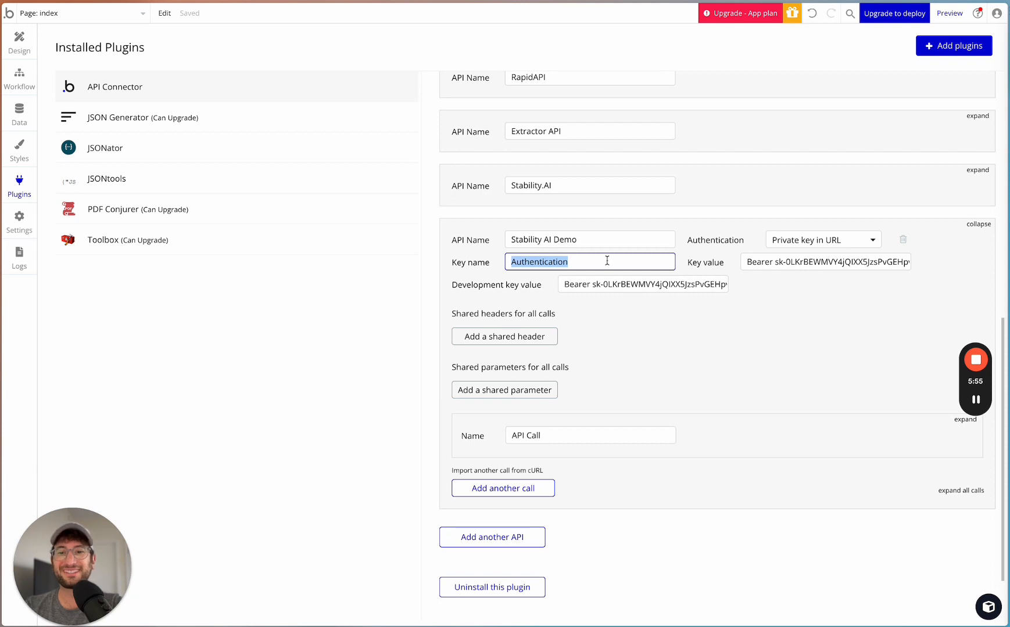
pyautogui.write('Authorization')
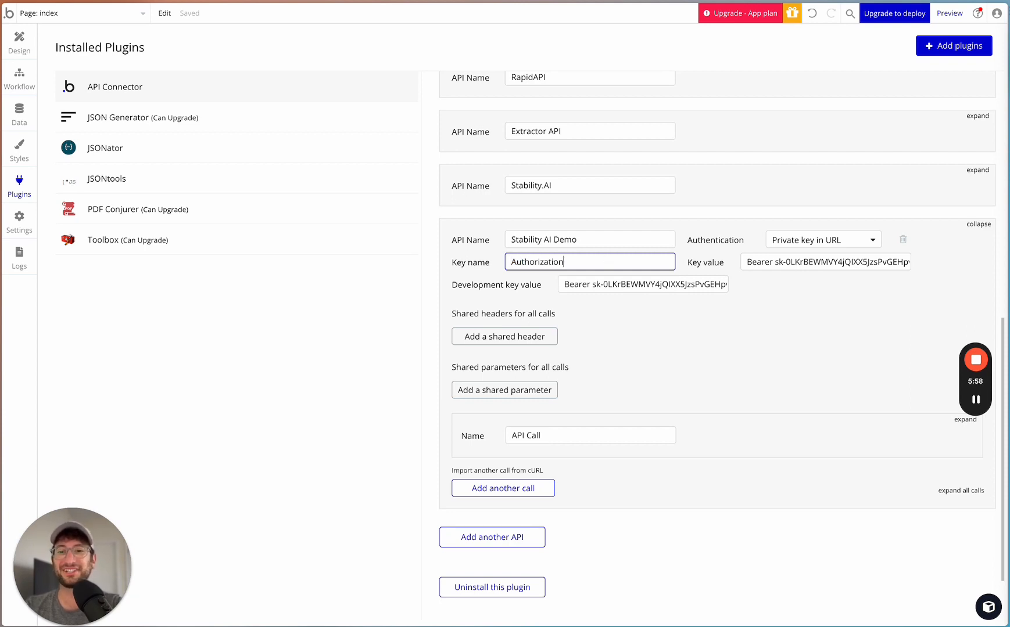
pyautogui.click(430, 269)
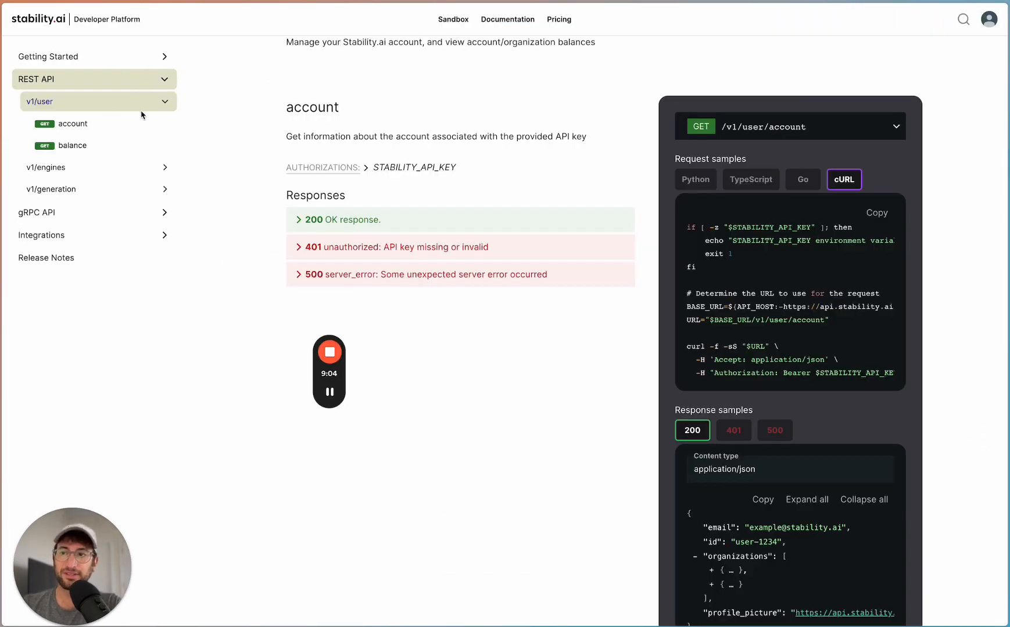
# - In the Stability.ai REST API documentation, open the text-to-image endpoint under v1/generation
pyautogui.click(67, 192)
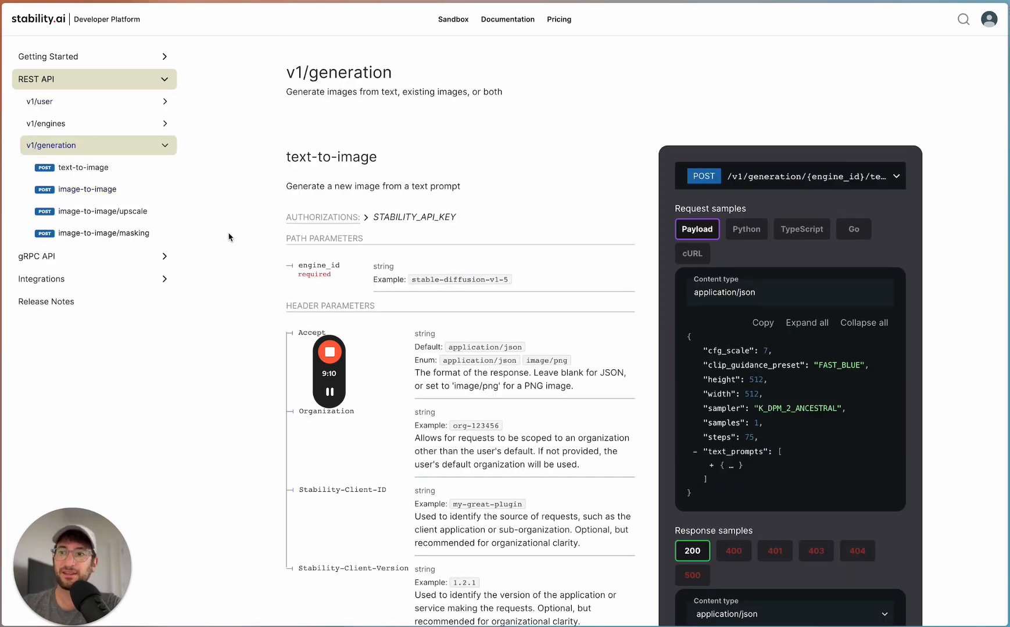
pyautogui.click(97, 172)
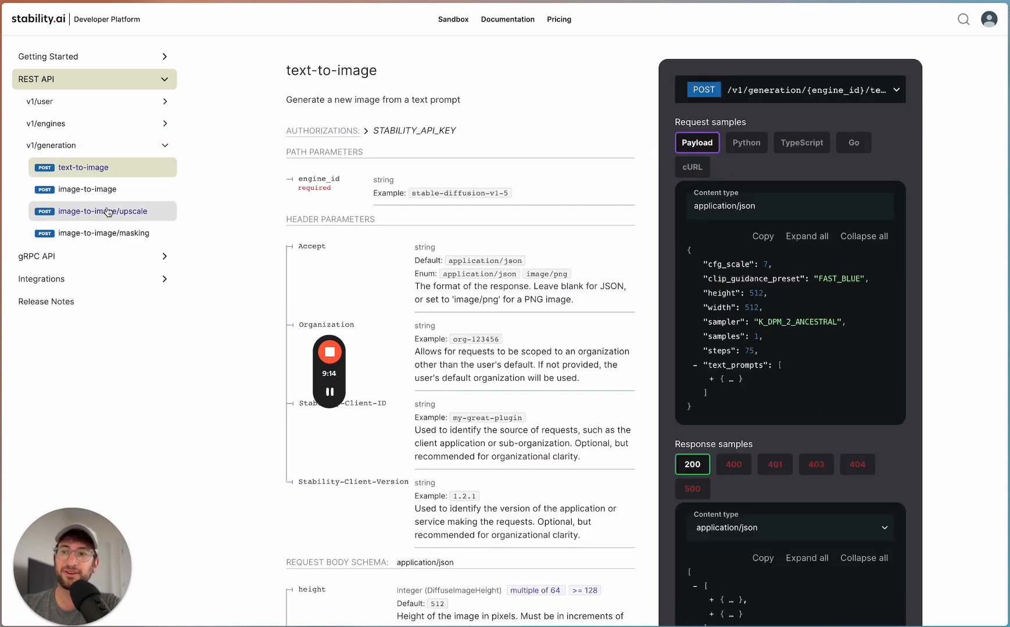
pyautogui.click(89, 216)
pyautogui.click(105, 169)
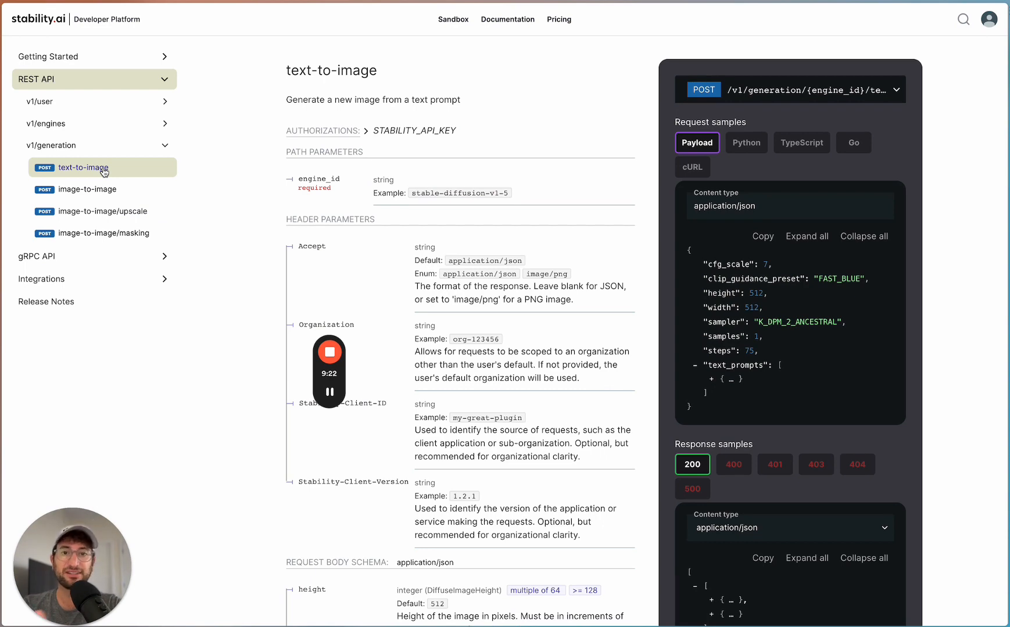
pyautogui.scroll(2, 698, 238)
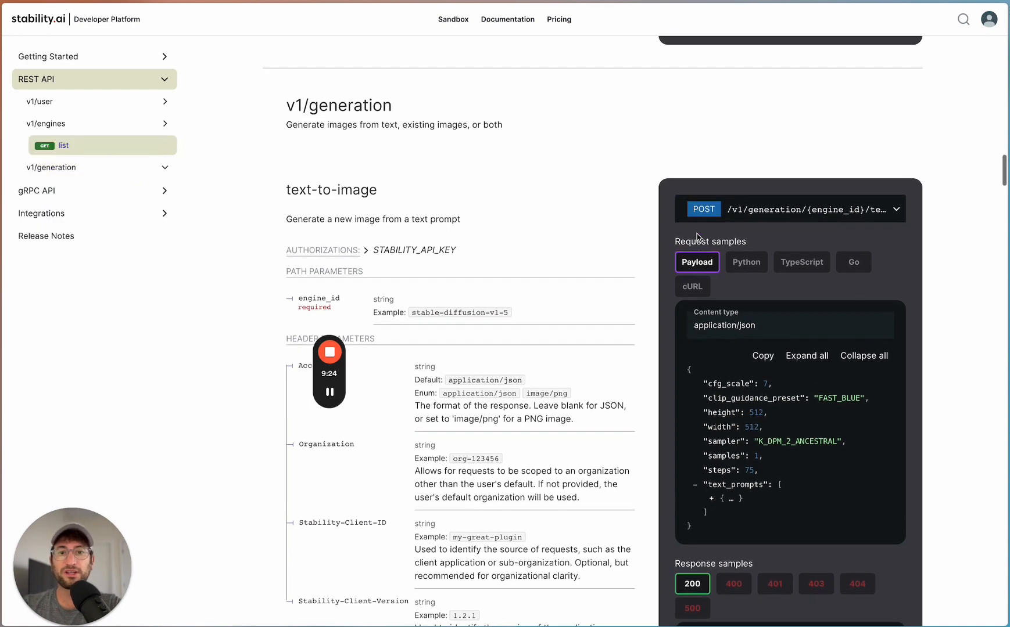
pyautogui.scroll(-3, 602, 239)
pyautogui.scroll(1, 671, 184)
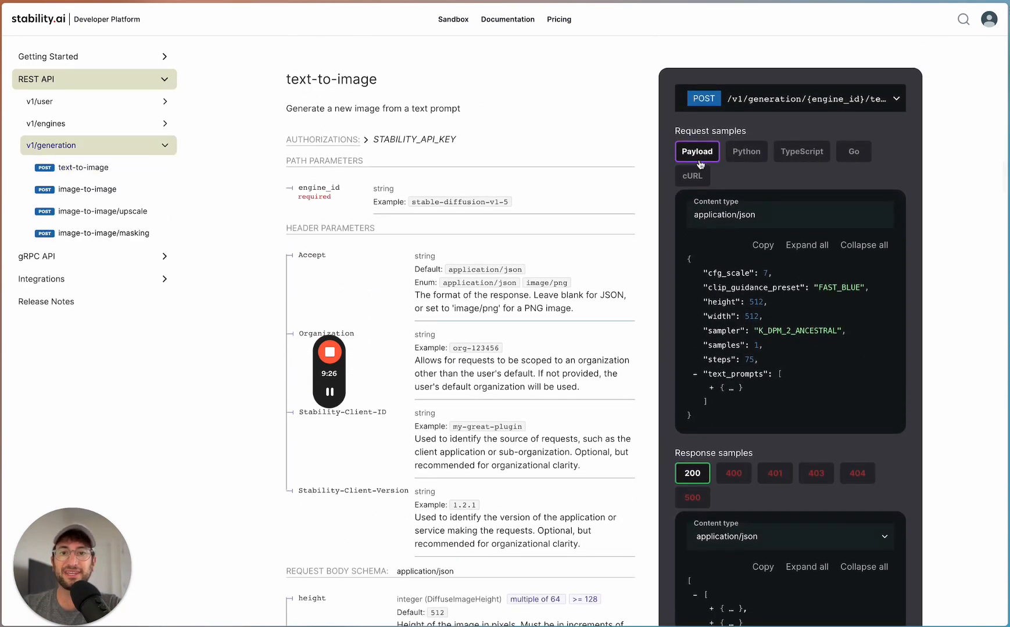
# - Show the cURL request sample for text-to-image and copy its code
pyautogui.click(692, 176)
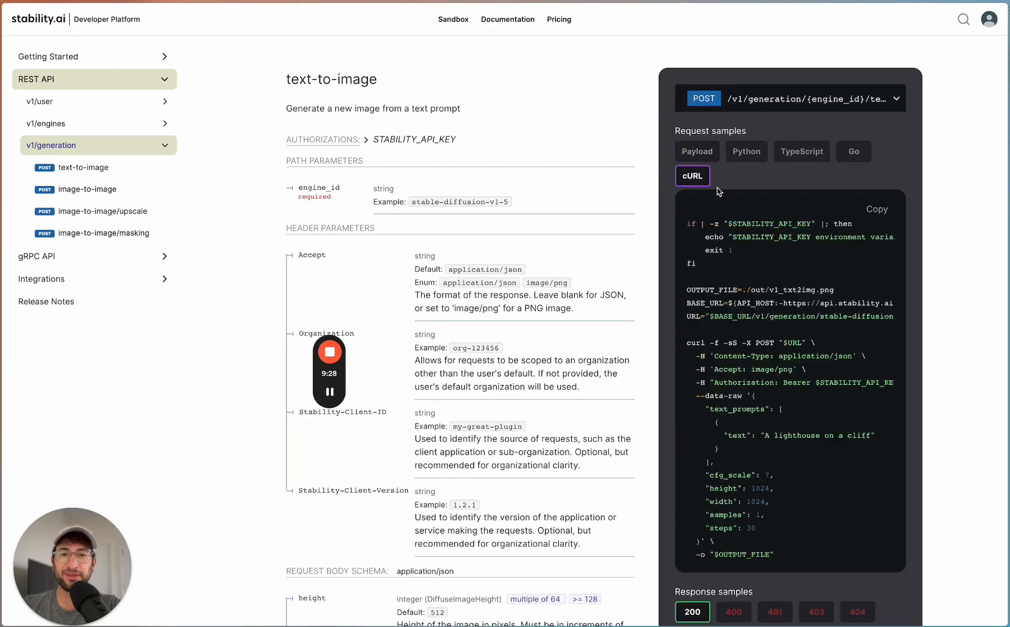
pyautogui.scroll(1, 616, 236)
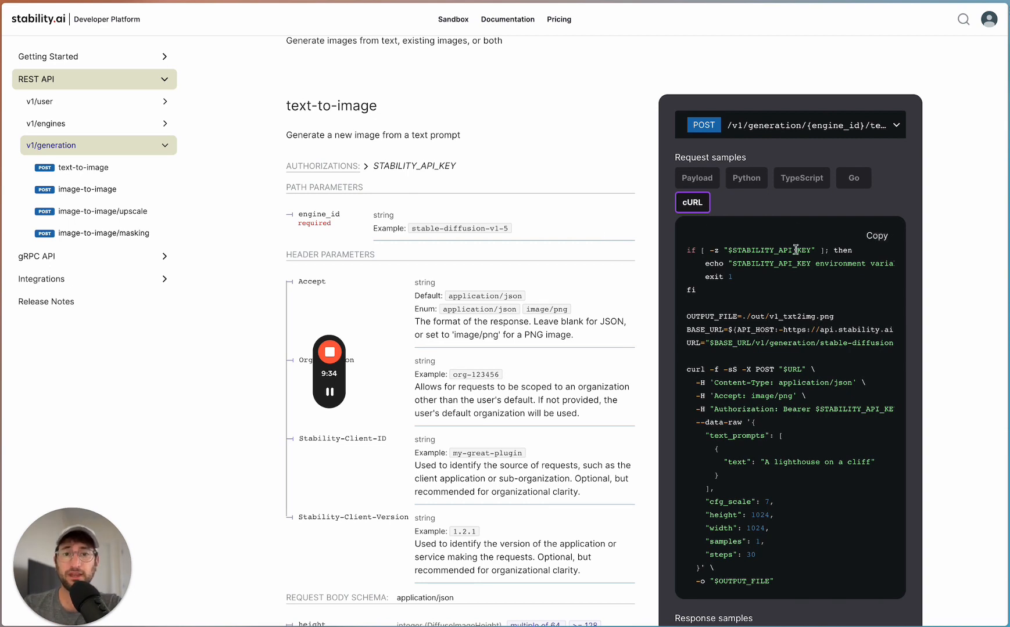
pyautogui.click(878, 236)
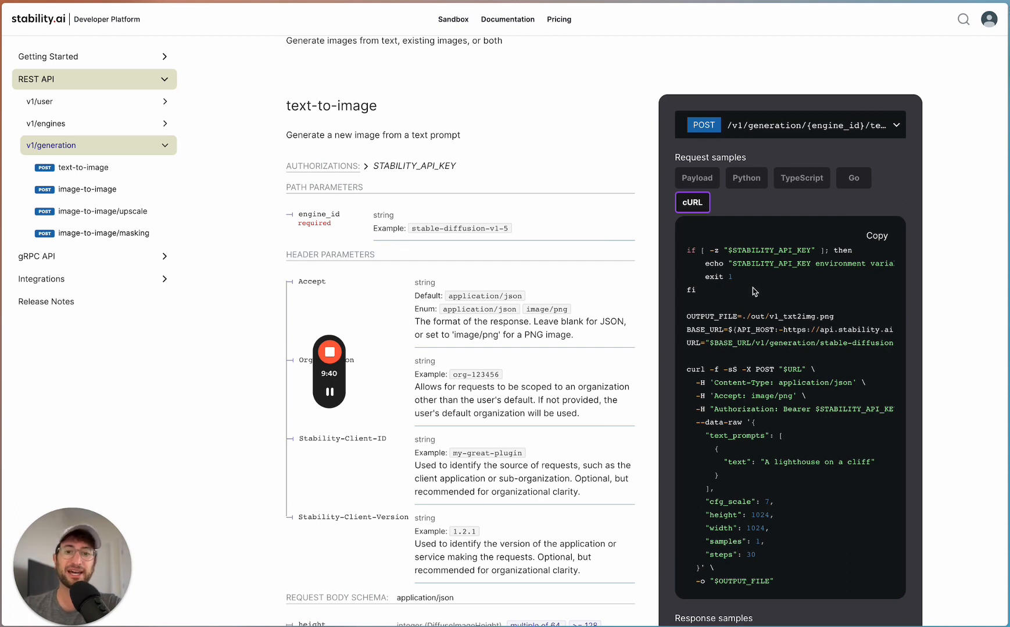
pyautogui.scroll(-1, 745, 372)
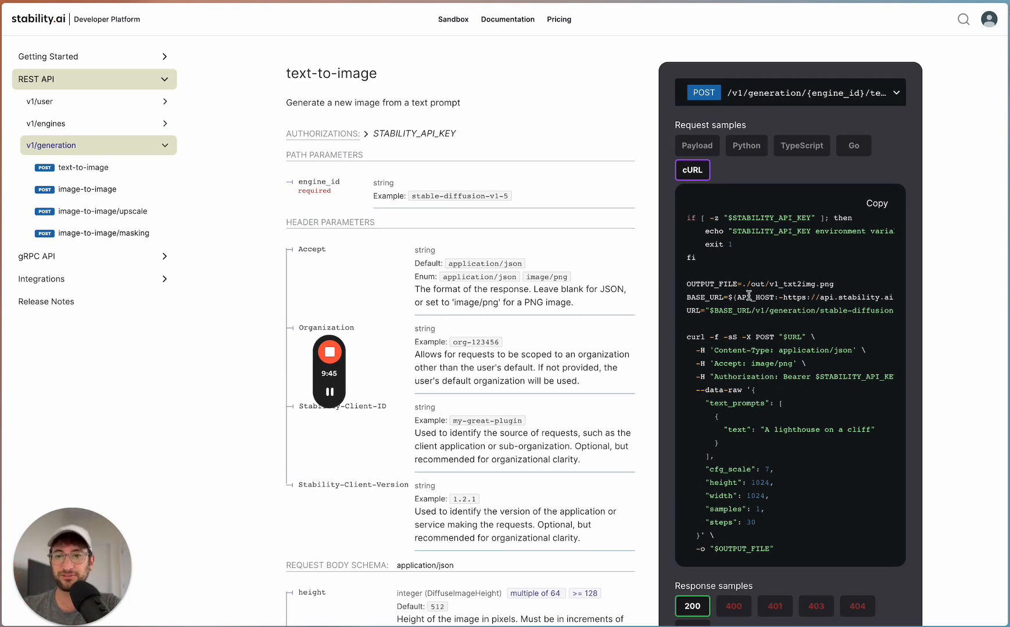
pyautogui.click(329, 392)
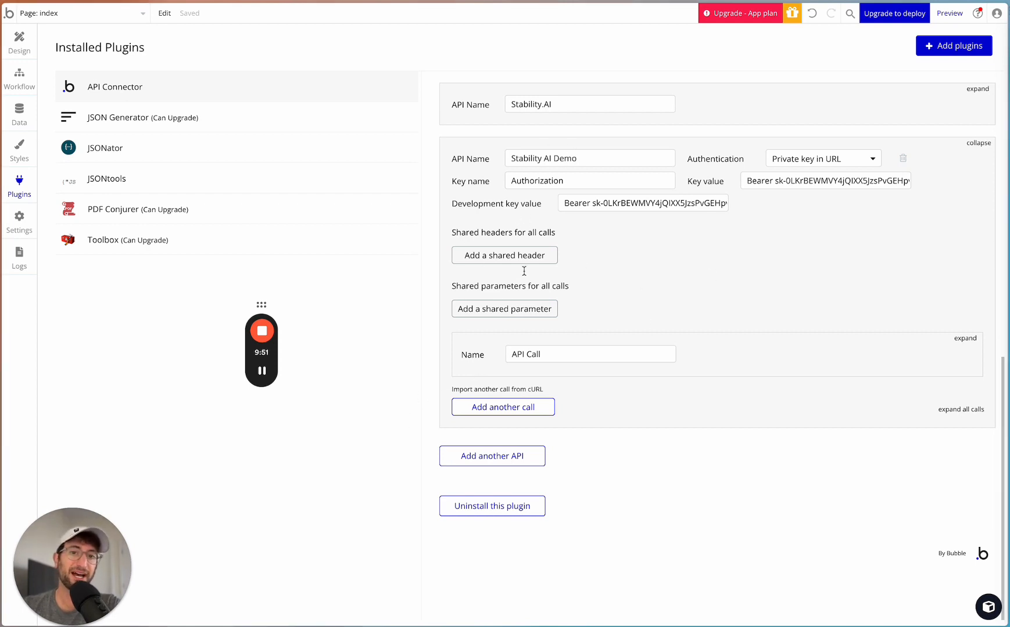
# - Back in Bubble, import the copied text-to-image cURL request as another call of Stability AI Demo
pyautogui.click(488, 389)
pyautogui.click(485, 223)
pyautogui.hotkey('ctrl', 'v')
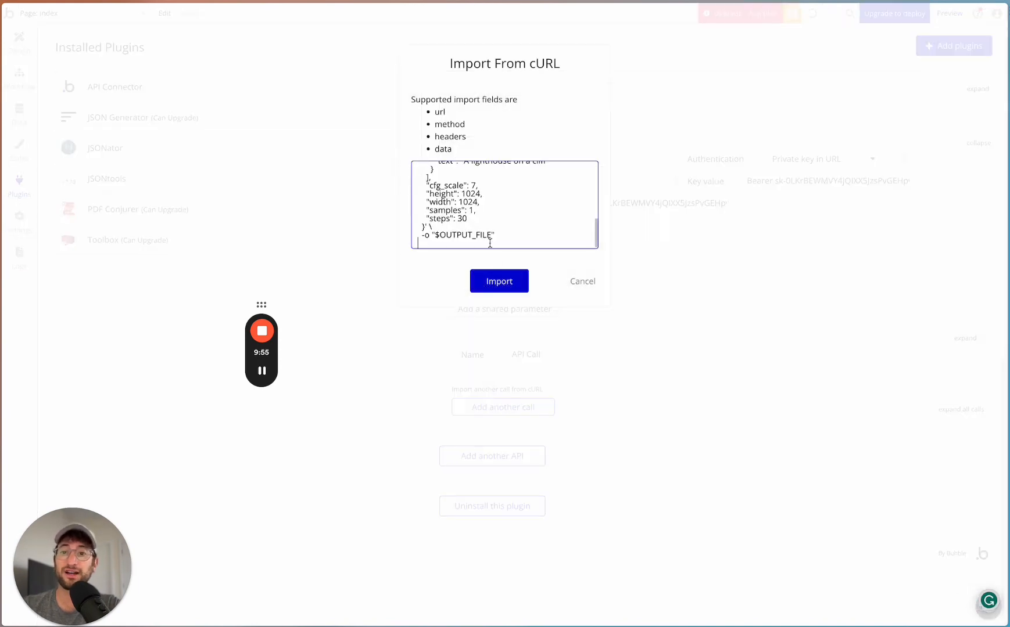
pyautogui.click(499, 282)
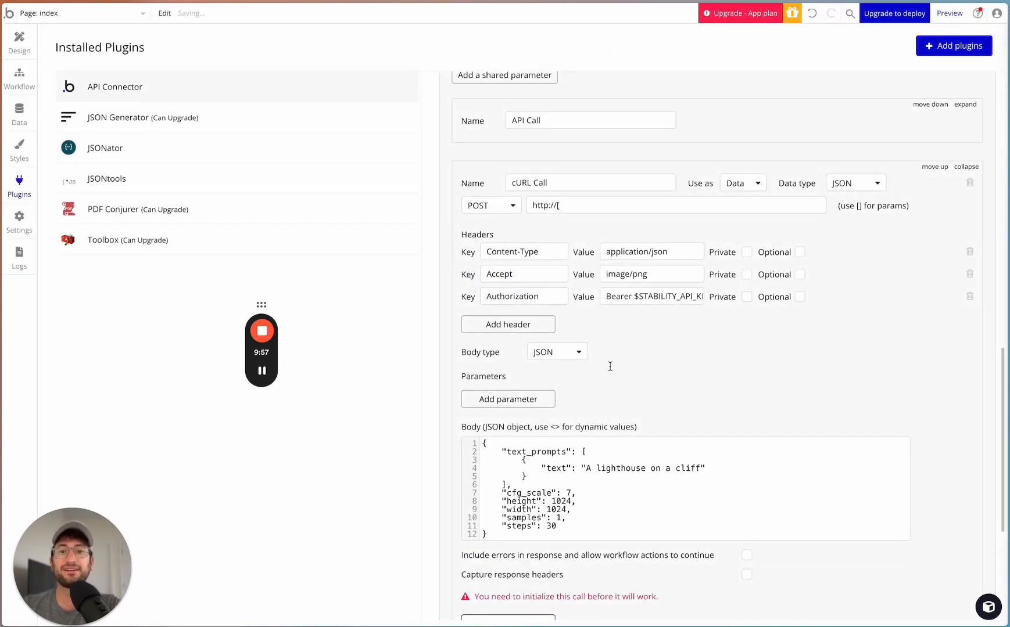
# - Delete the Authorization header from the imported cURL Call, keeping the Content-Type and Accept headers
pyautogui.scroll(-2, 610, 367)
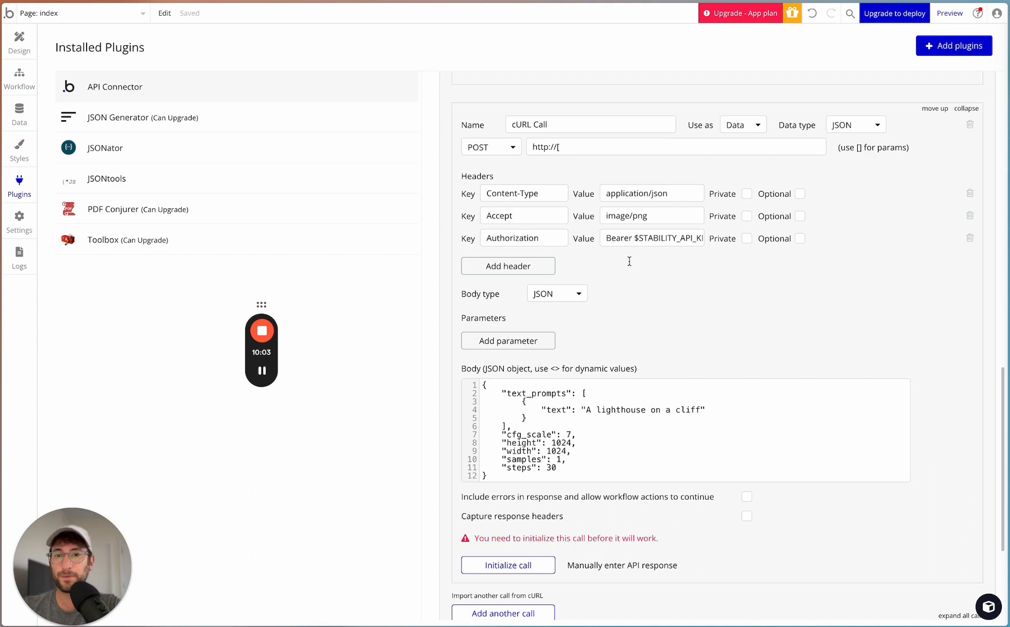
pyautogui.scroll(3, 562, 265)
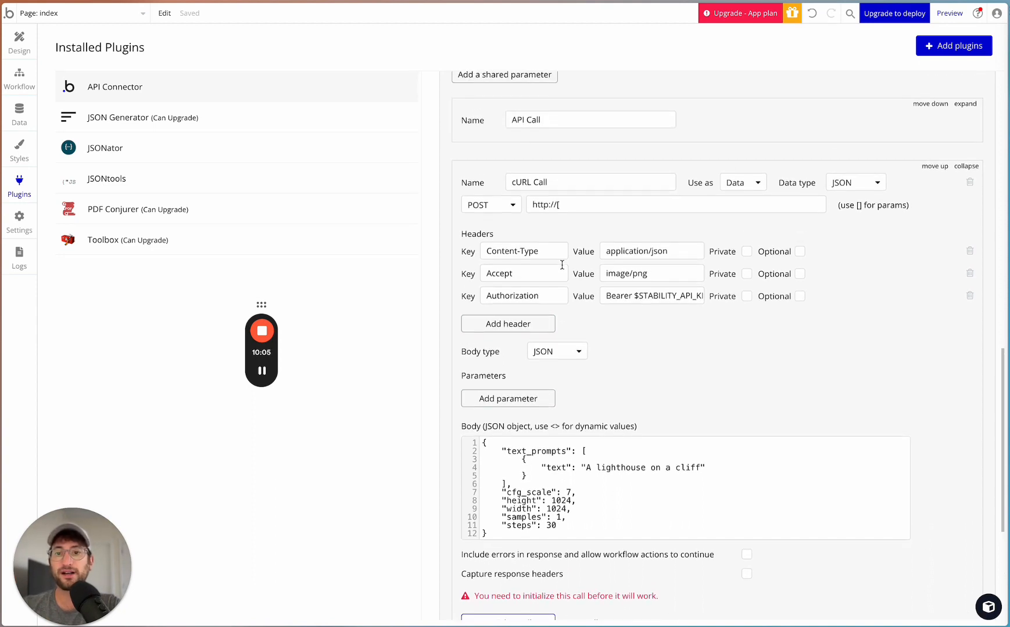
pyautogui.scroll(-2, 562, 265)
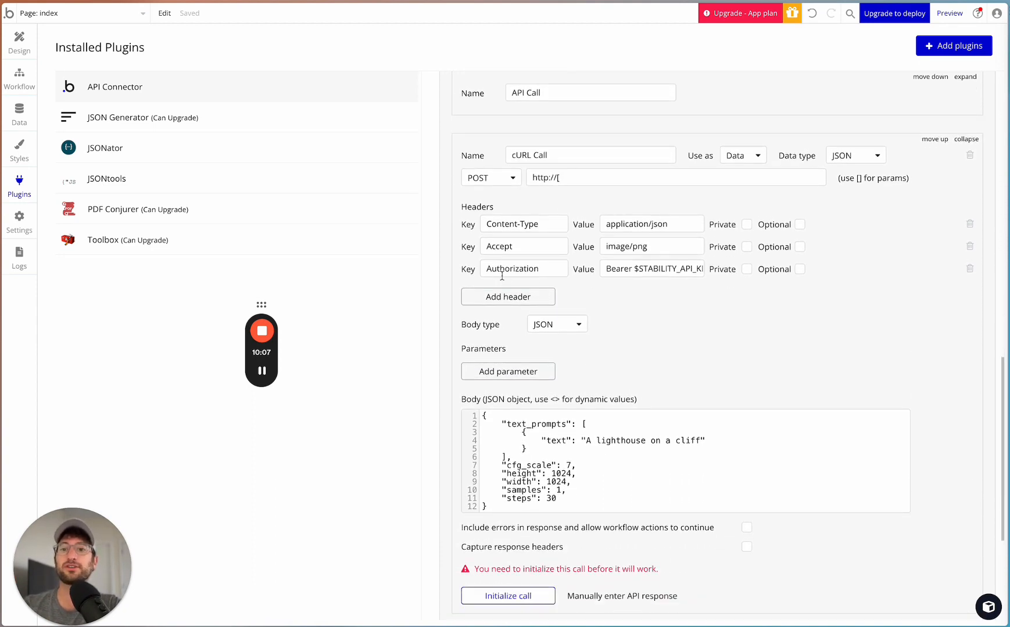
pyautogui.moveTo(605, 267); pyautogui.dragTo(729, 265)
pyautogui.scroll(5, 578, 287)
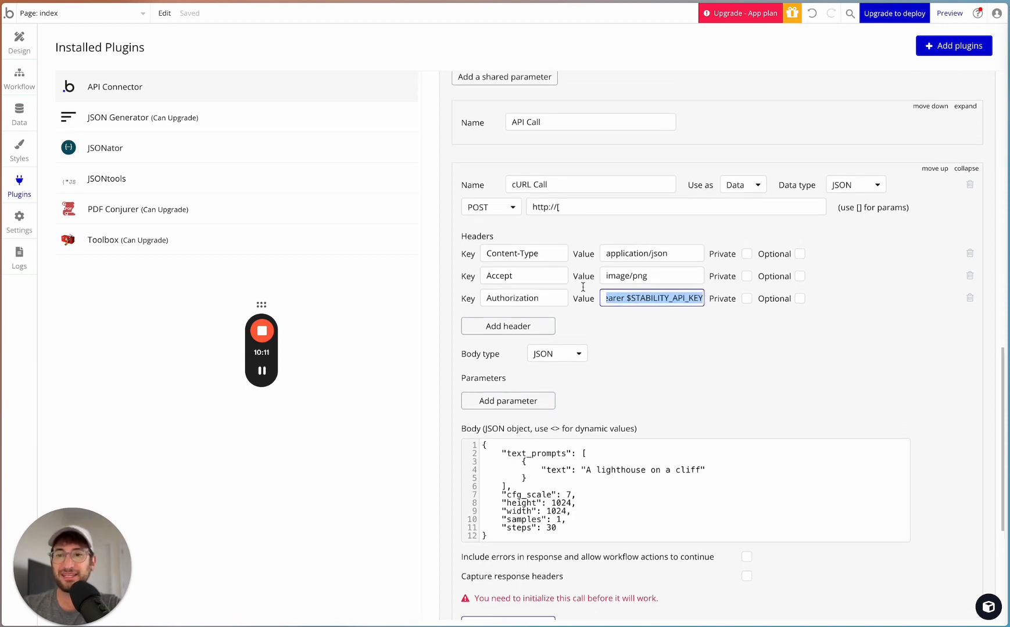
pyautogui.scroll(8, 578, 343)
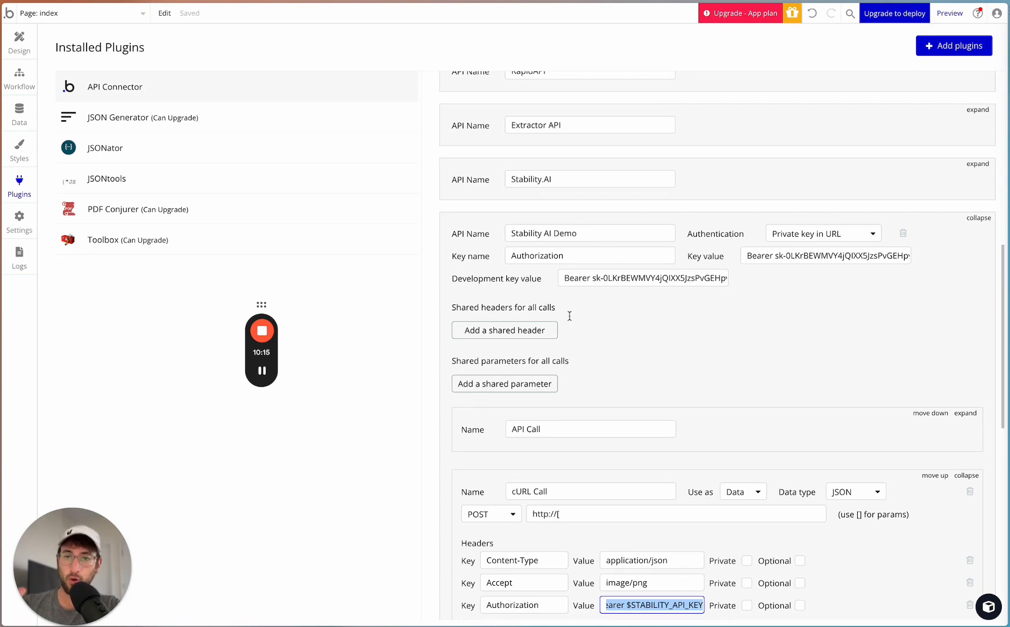
pyautogui.scroll(-10, 569, 316)
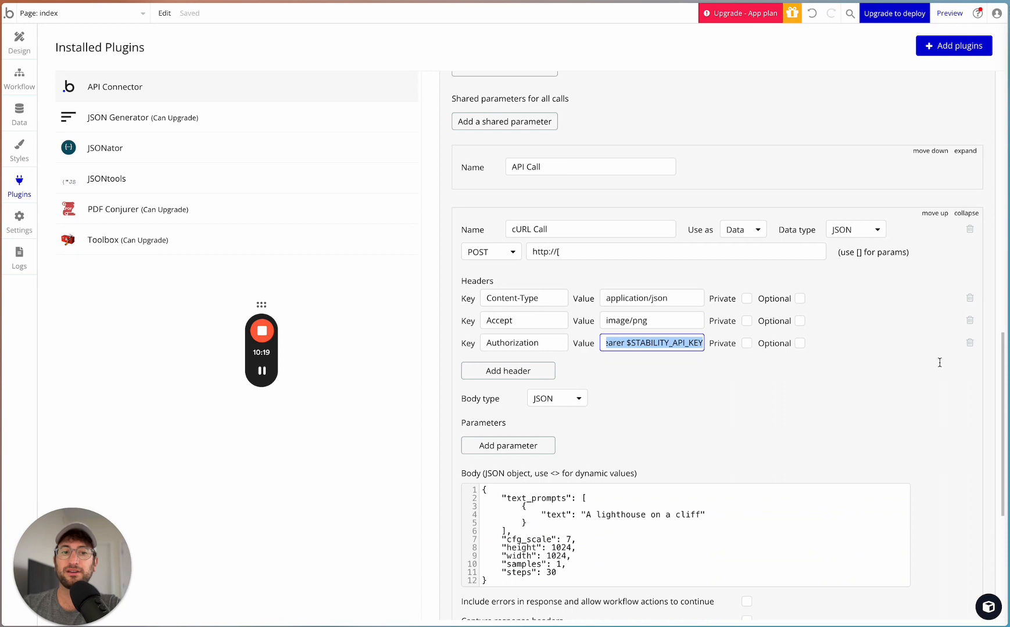
pyautogui.click(970, 343)
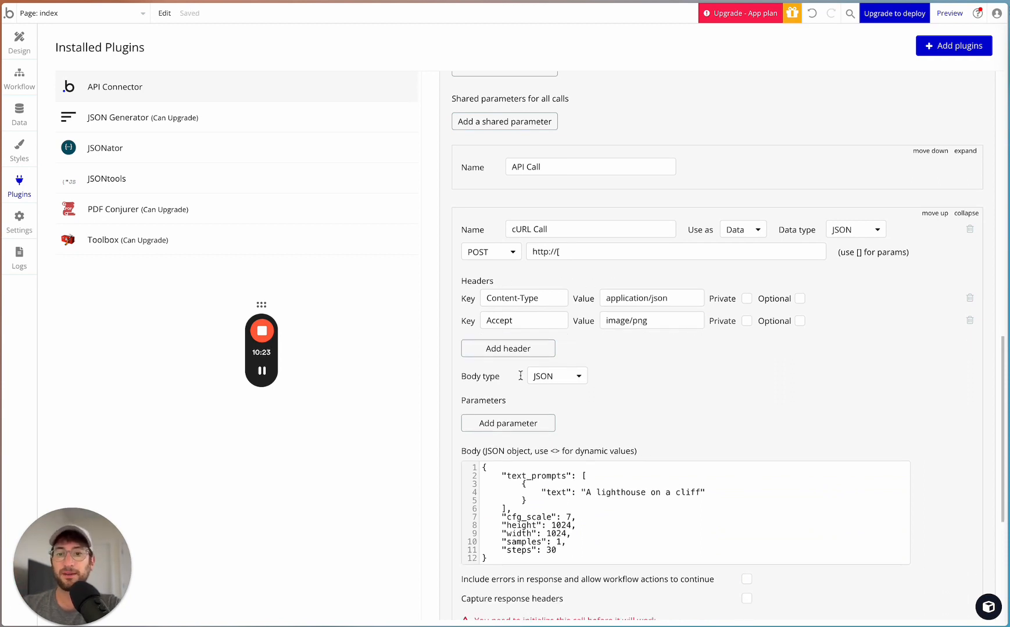
# - Examine the JSON body of the cURL Call, including its text prompt and image parameters
pyautogui.scroll(-3, 520, 376)
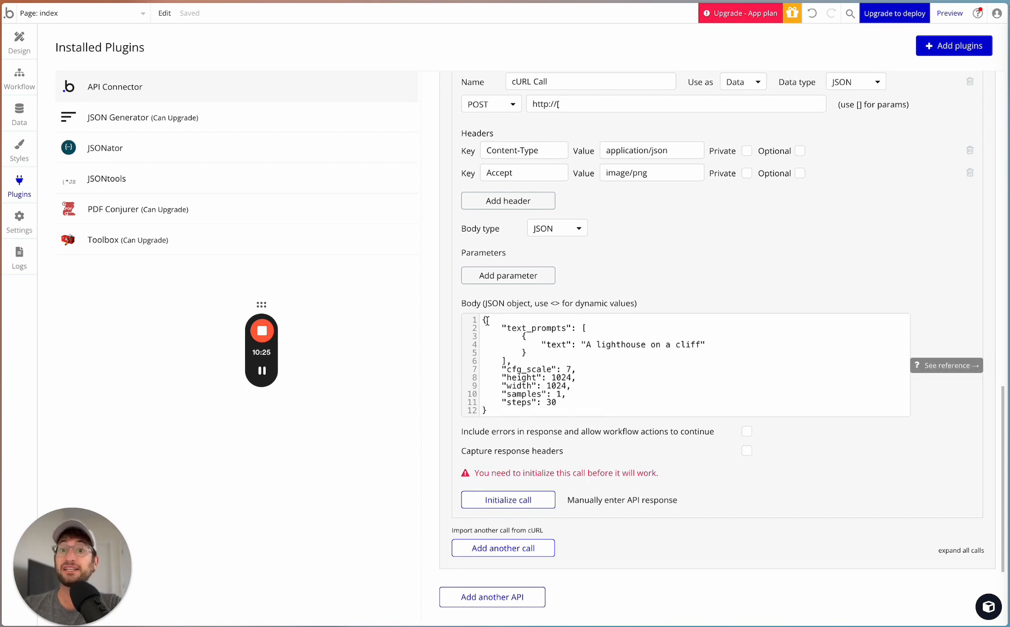
pyautogui.moveTo(487, 319); pyautogui.dragTo(521, 410)
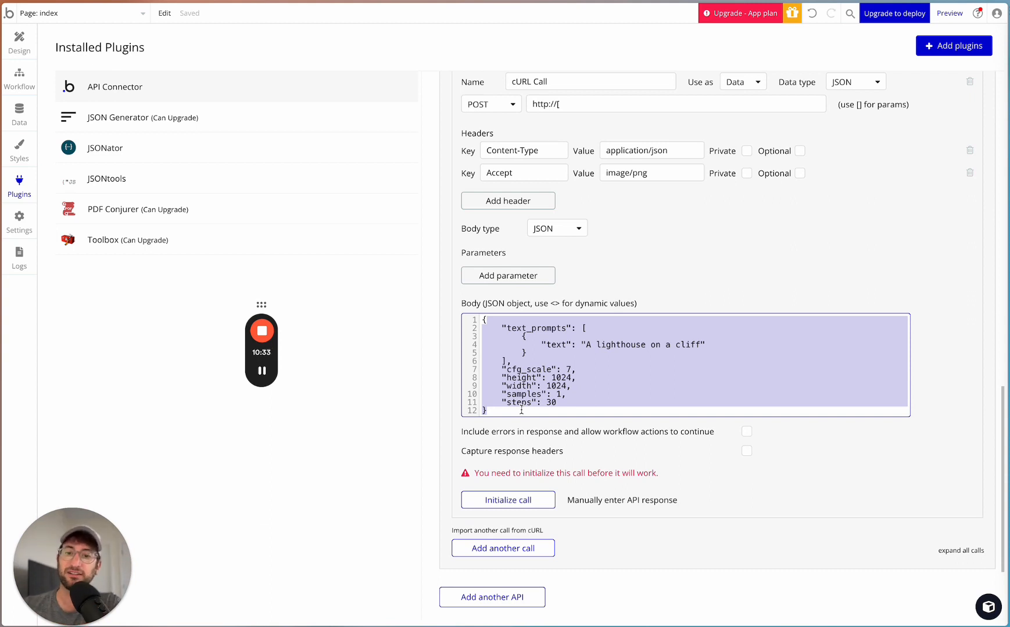
pyautogui.click(535, 357)
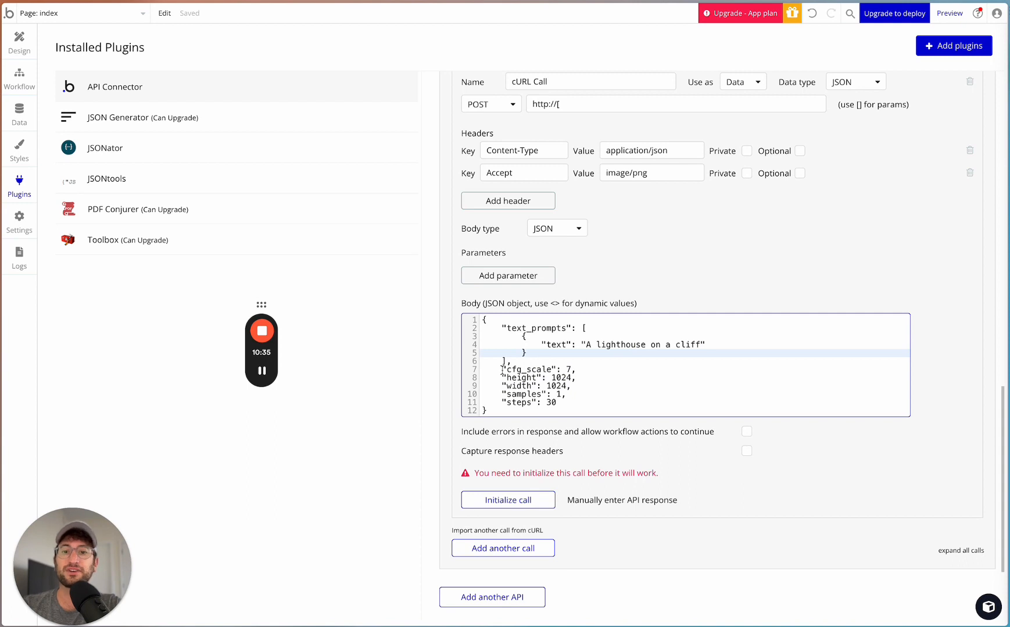
# - Replace the text "A lighthouse on a cliff" in the cURL Call's JSON body with the dynamic value <prompt>
pyautogui.click(501, 326)
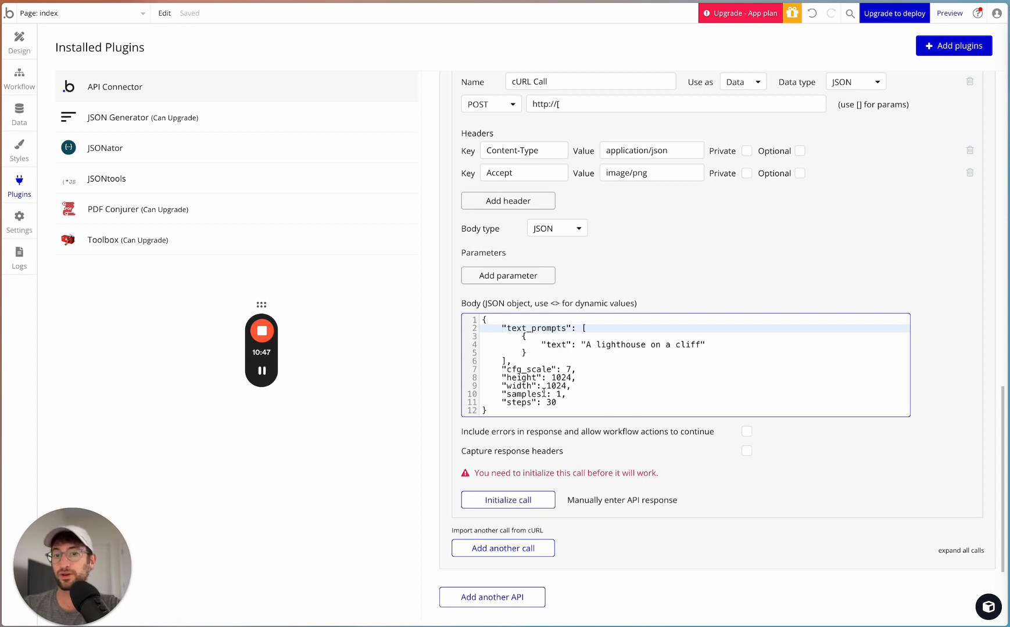
pyautogui.scroll(1, 543, 394)
pyautogui.scroll(-1, 544, 394)
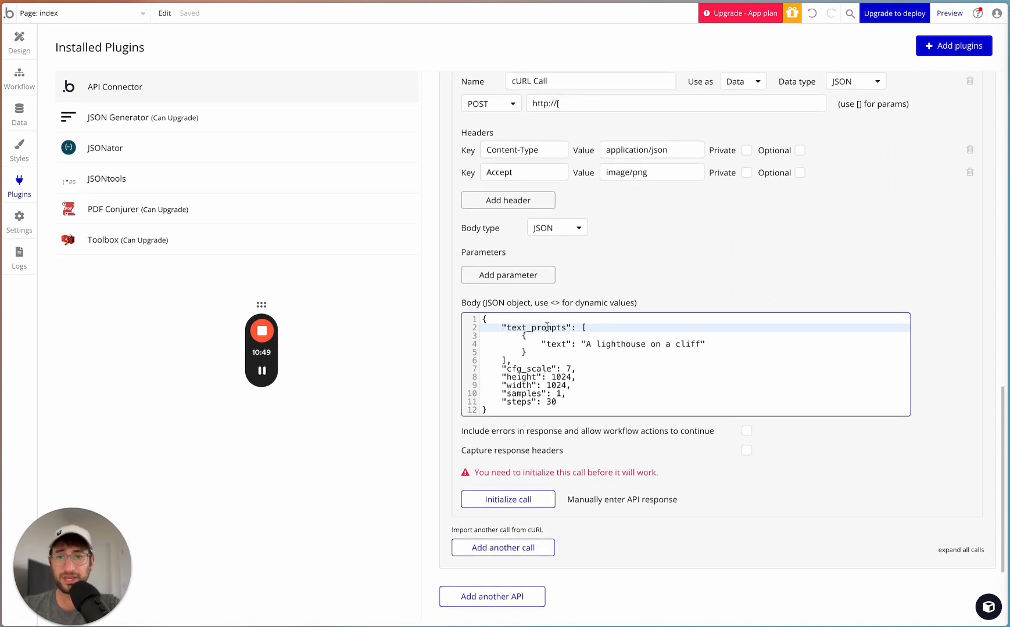
pyautogui.doubleClick(553, 303)
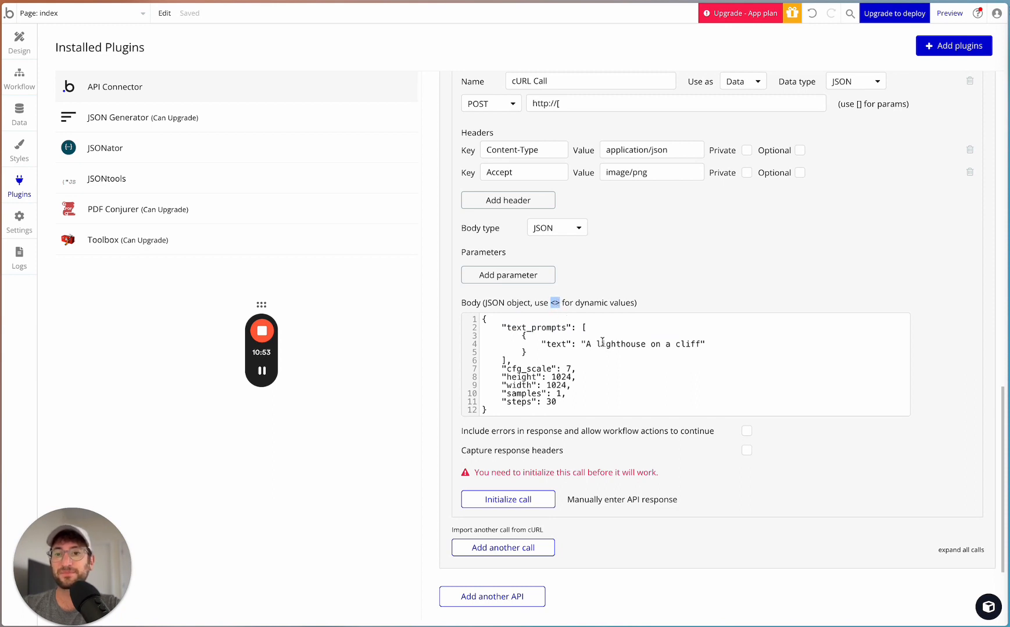
pyautogui.moveTo(585, 345); pyautogui.dragTo(703, 347)
pyautogui.hotkey('ctrl', 'c')
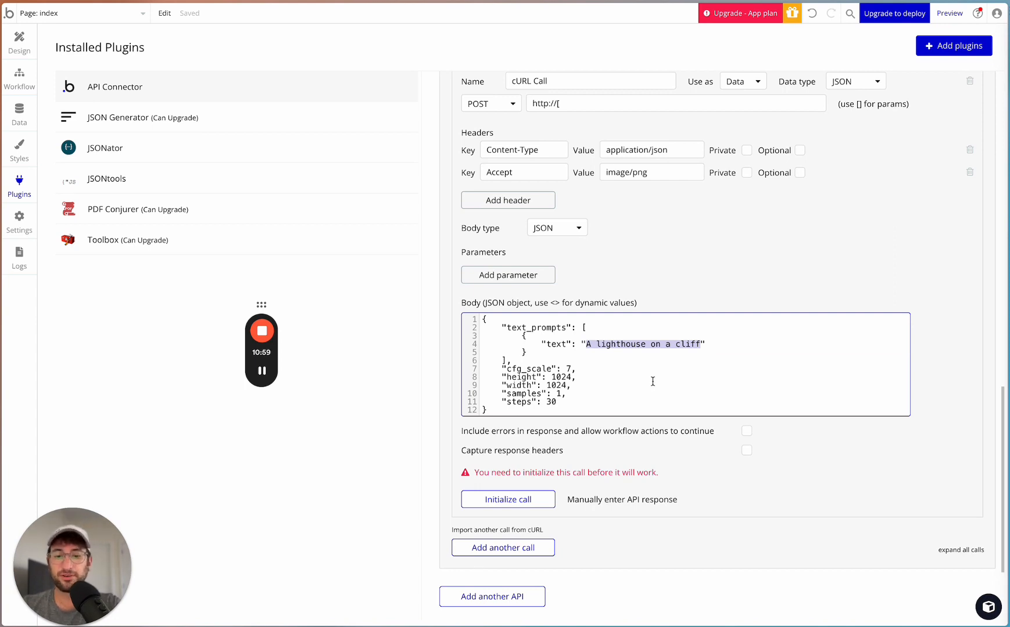
pyautogui.write('<>')
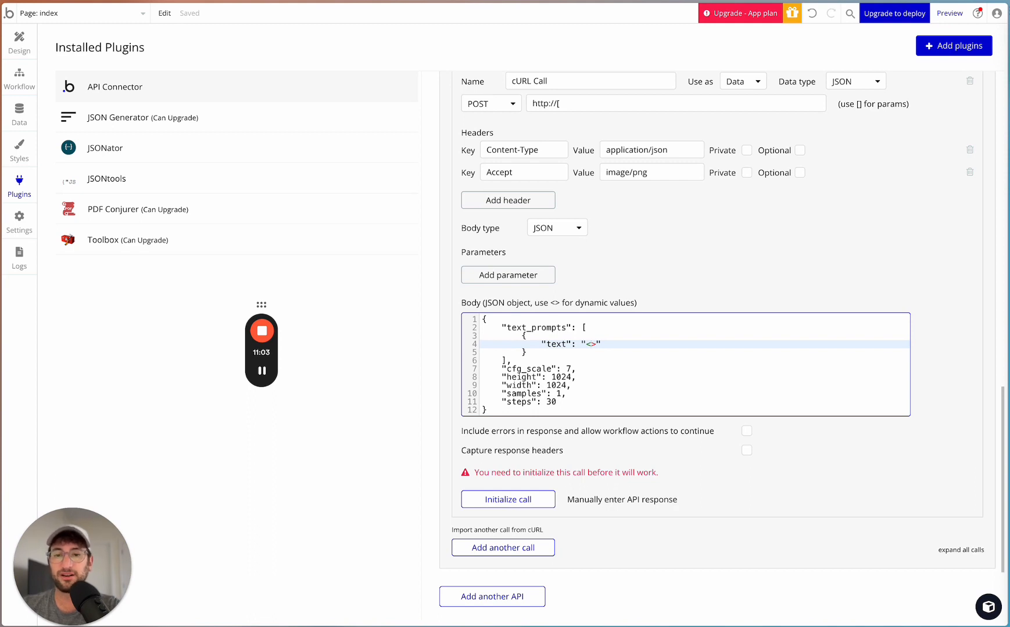
pyautogui.write('prompt')
pyautogui.click(698, 282)
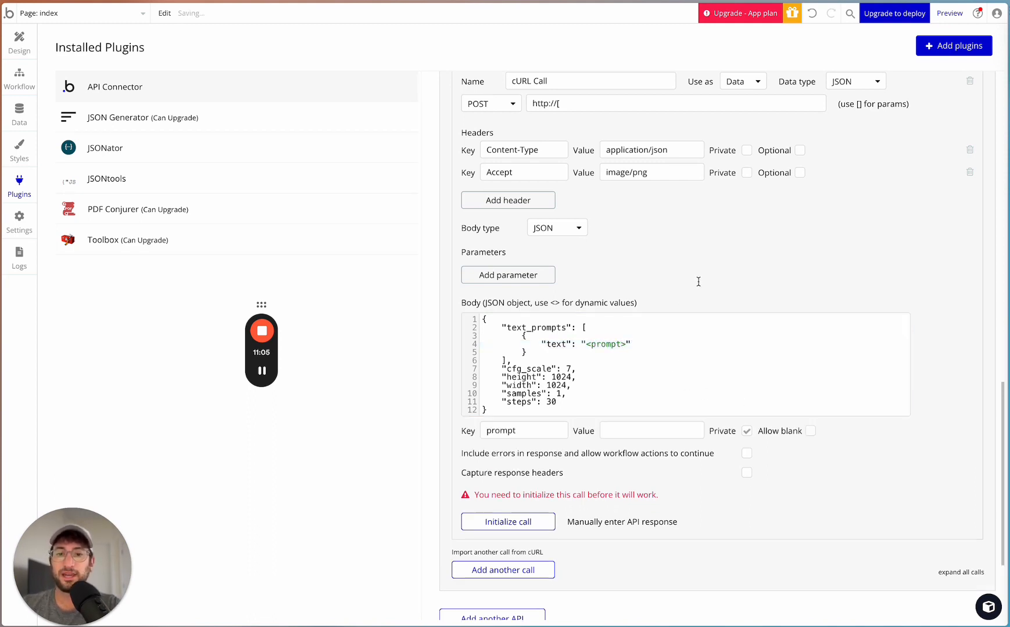
# - Give the prompt body parameter the value "A lighthouse on a cliff" and make it non-private
pyautogui.click(615, 431)
pyautogui.hotkey('ctrl', 'v')
pyautogui.moveTo(646, 431); pyautogui.dragTo(736, 435)
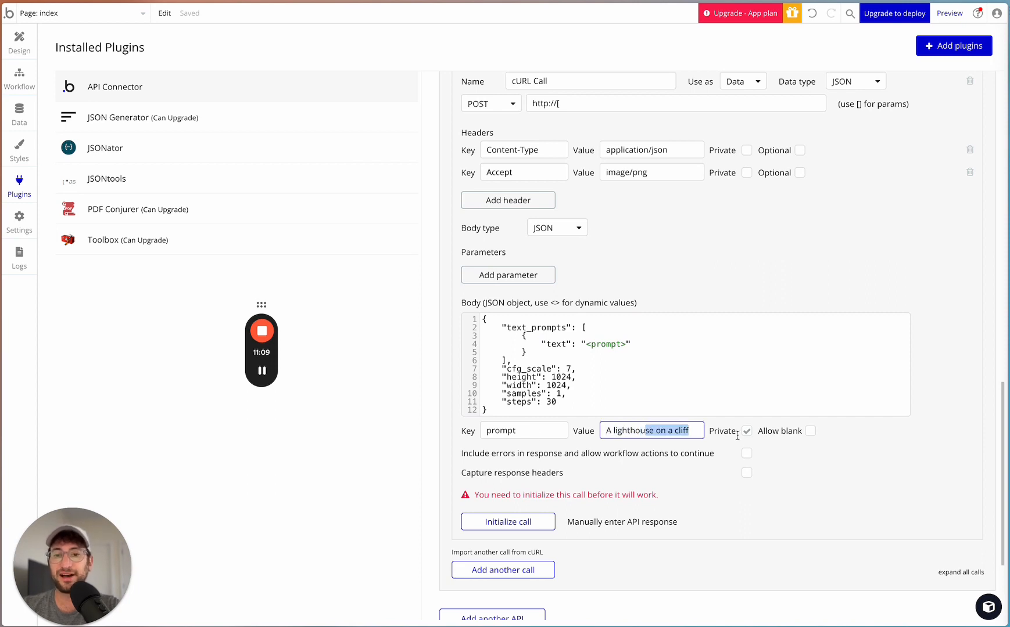
pyautogui.click(657, 433)
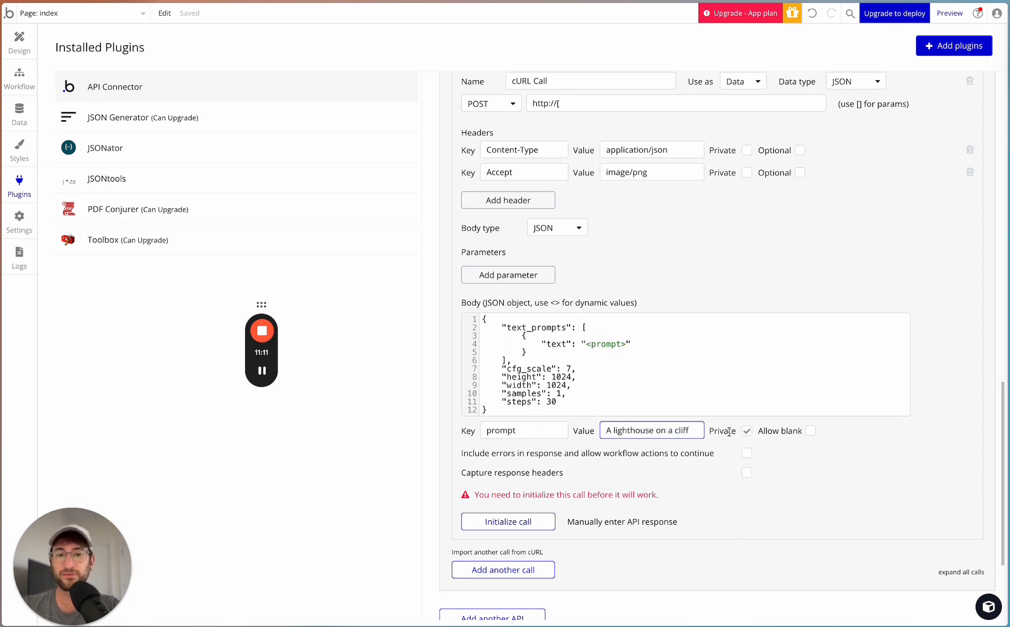
pyautogui.click(747, 431)
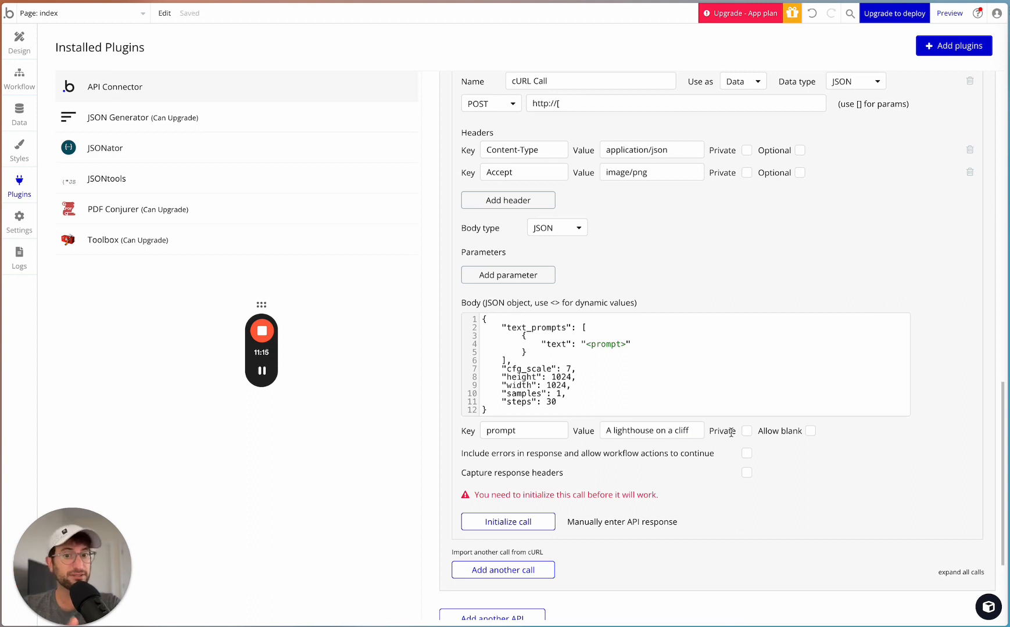
pyautogui.moveTo(666, 431)
pyautogui.mouseDown()
pyautogui.moveTo(629, 426)
pyautogui.moveTo(655, 430)
pyautogui.mouseUp()
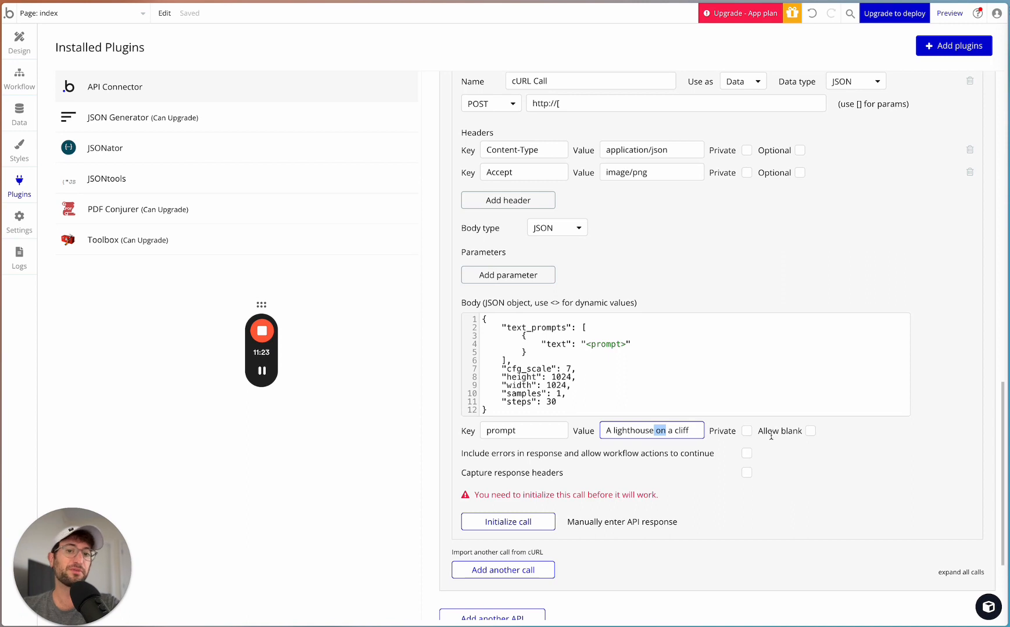
pyautogui.click(751, 433)
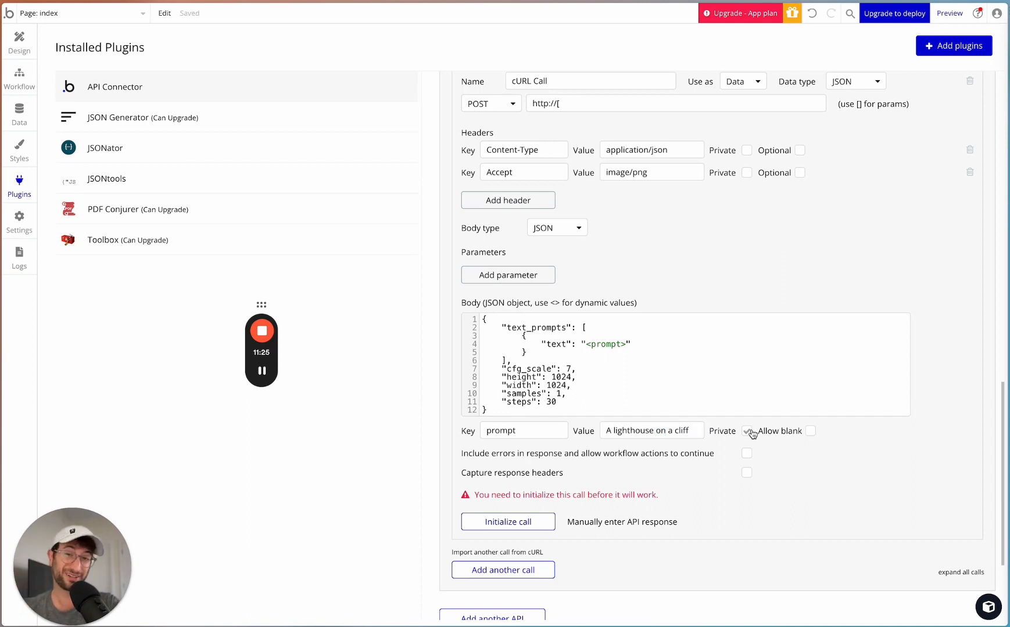
pyautogui.click(751, 433)
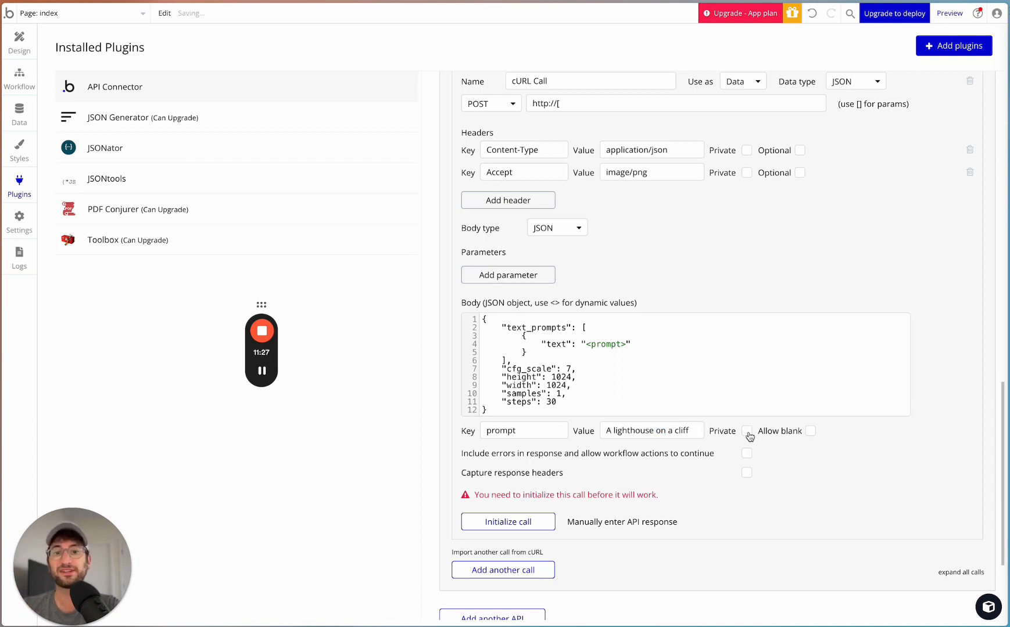
# - Set the cURL Call to be used as an Action
pyautogui.scroll(2, 750, 436)
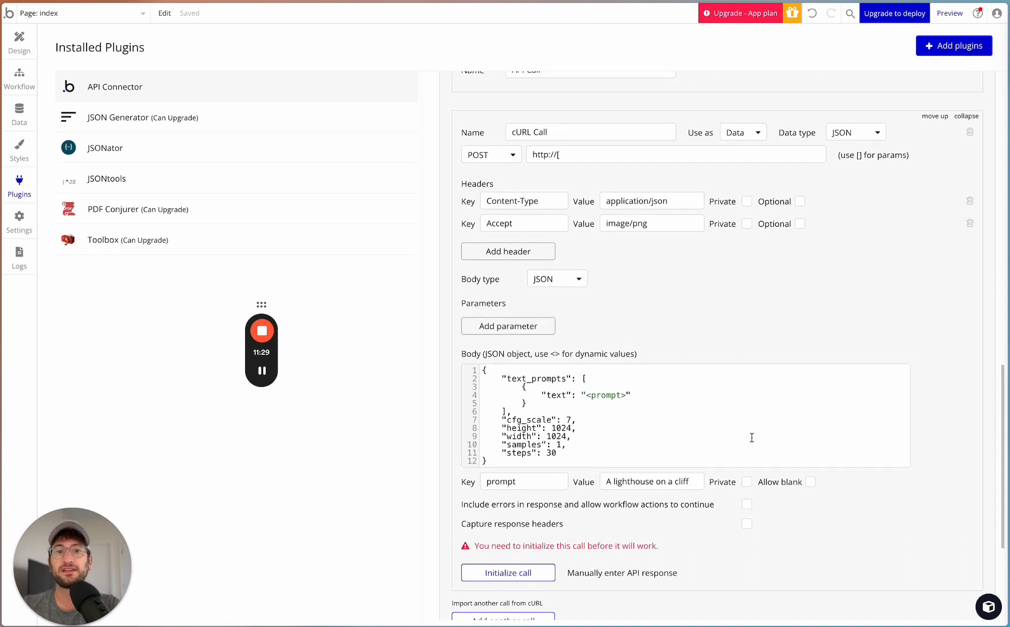
pyautogui.click(734, 132)
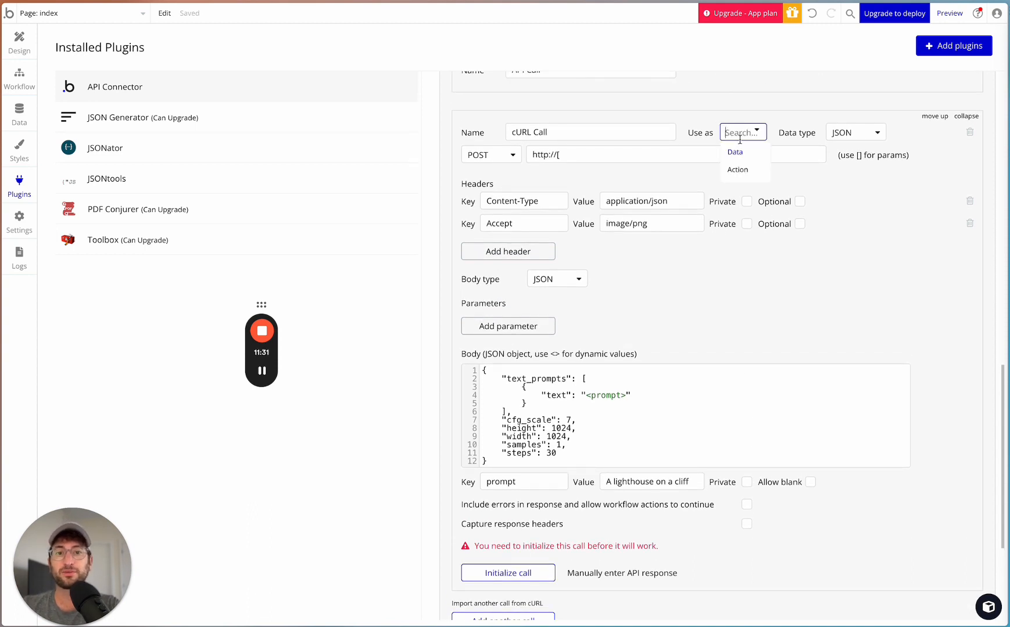
pyautogui.click(733, 169)
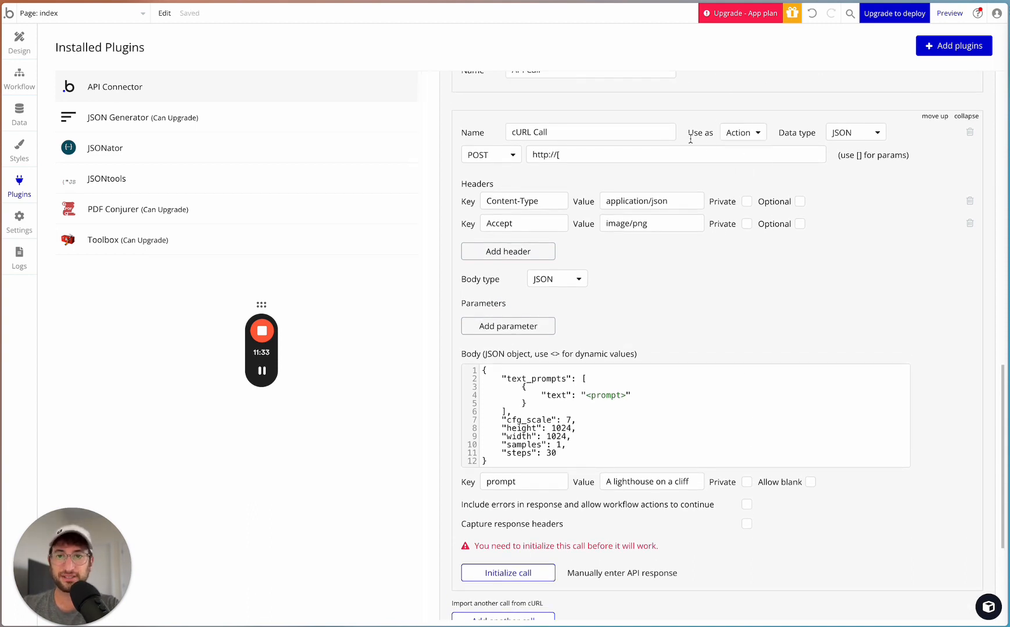
pyautogui.scroll(1, 690, 139)
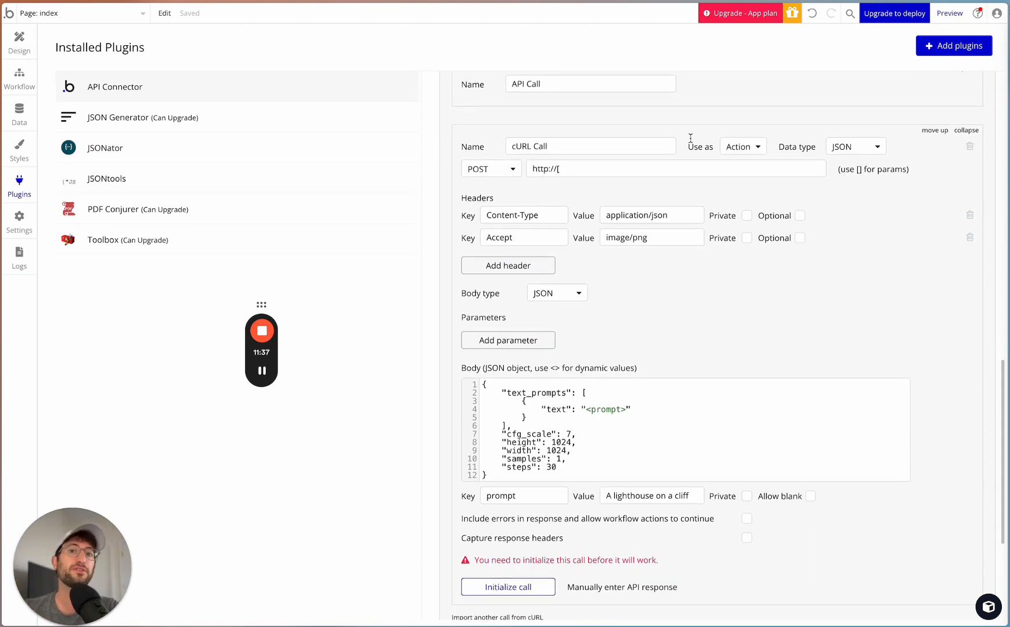
pyautogui.click(726, 146)
pyautogui.click(733, 164)
pyautogui.click(732, 148)
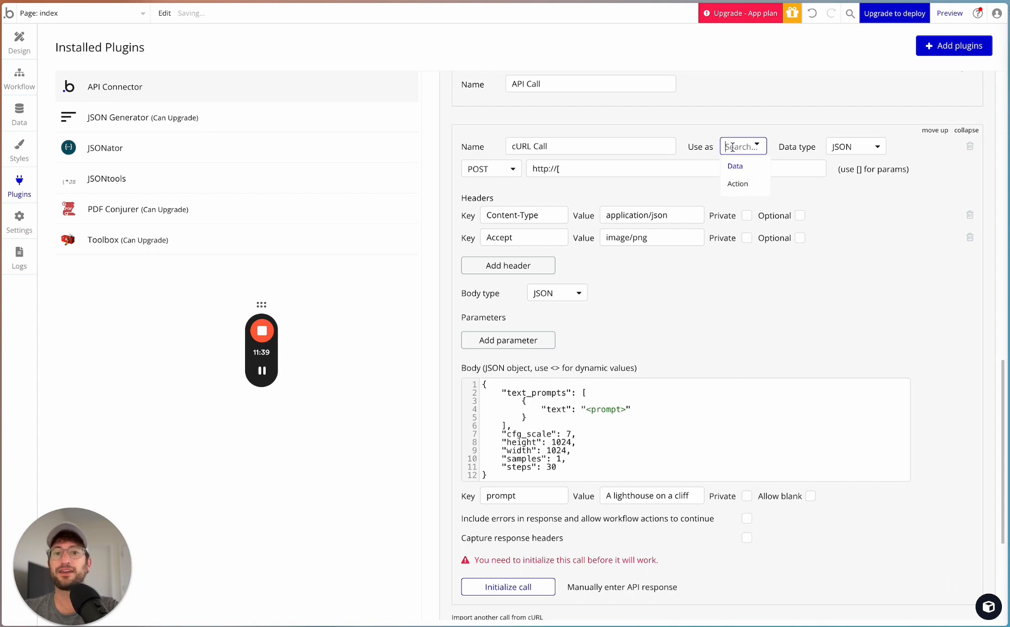
pyautogui.click(738, 183)
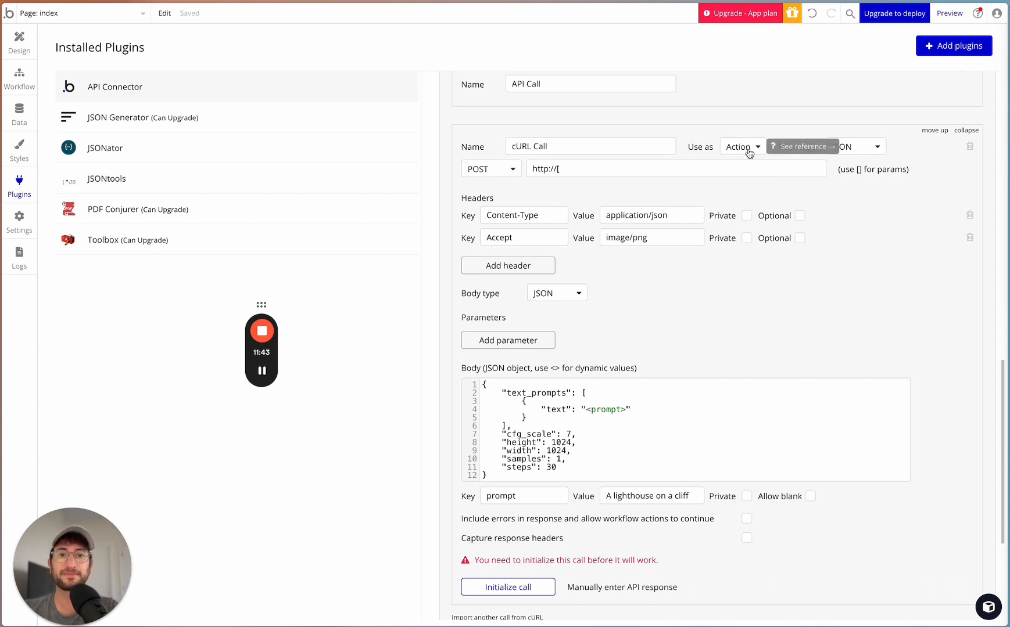
# - Set the cURL Call's data type to Image
pyautogui.click(848, 148)
pyautogui.click(848, 199)
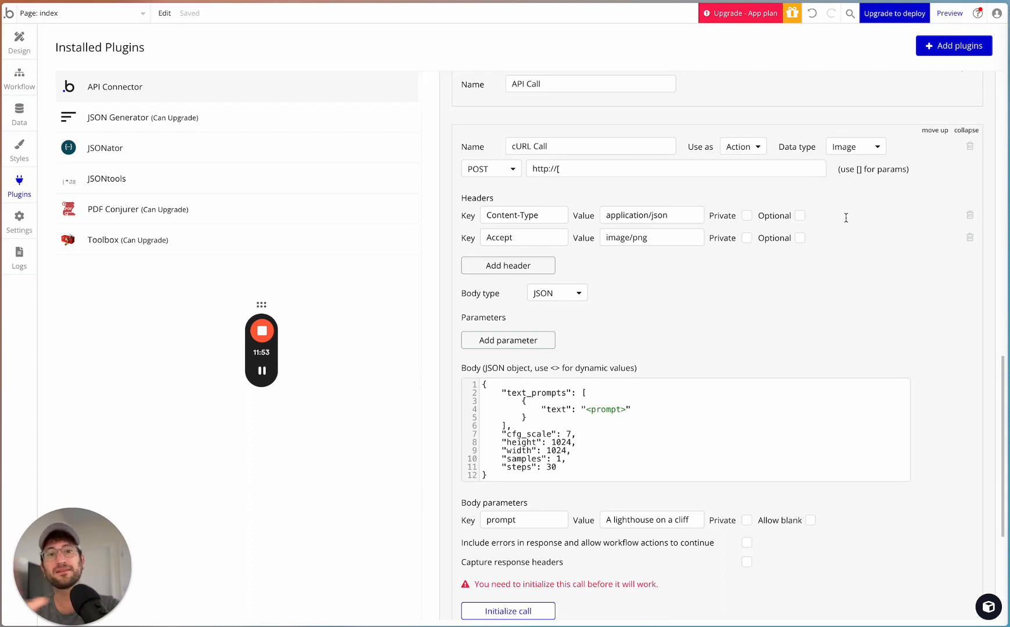
pyautogui.click(843, 147)
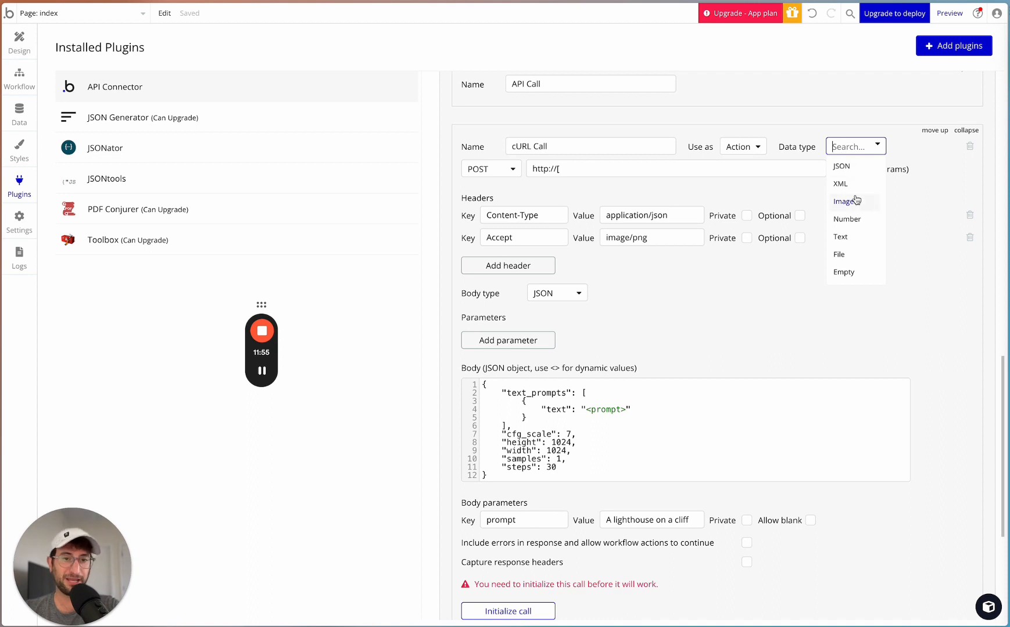
pyautogui.click(850, 175)
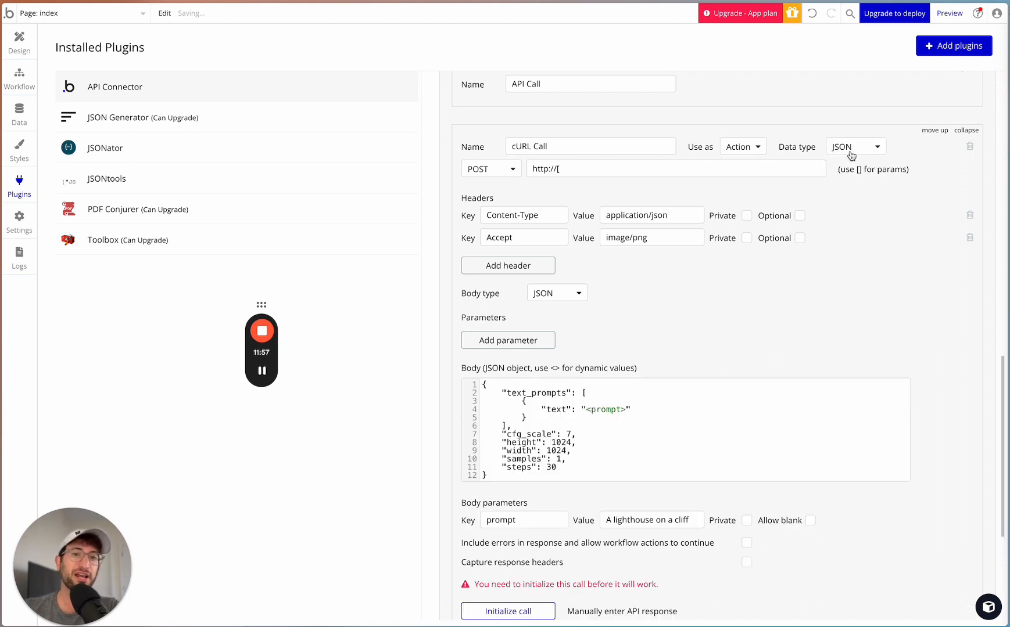
pyautogui.click(849, 149)
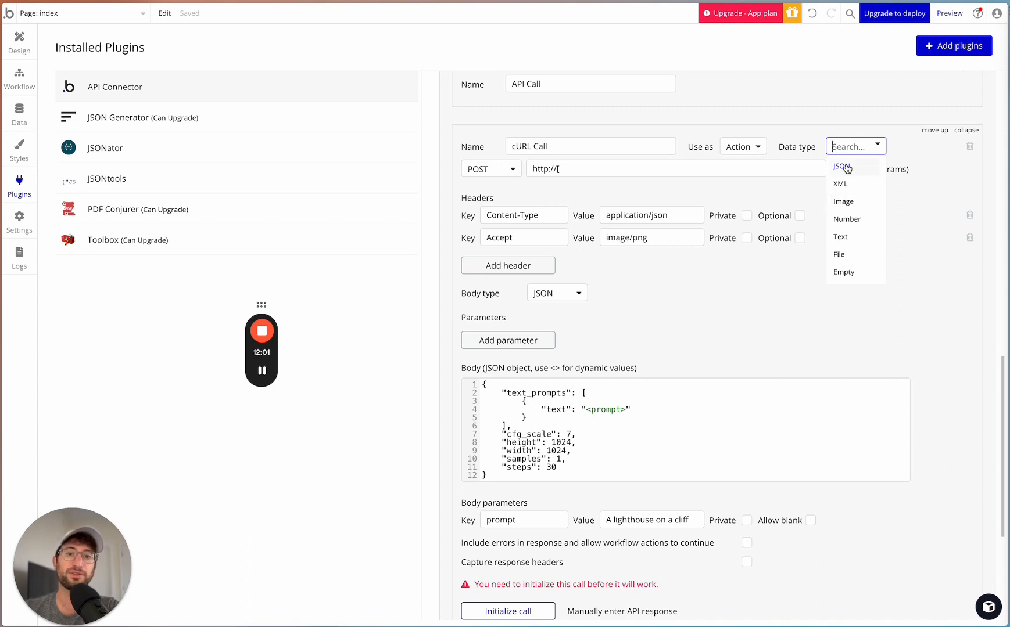
pyautogui.click(857, 200)
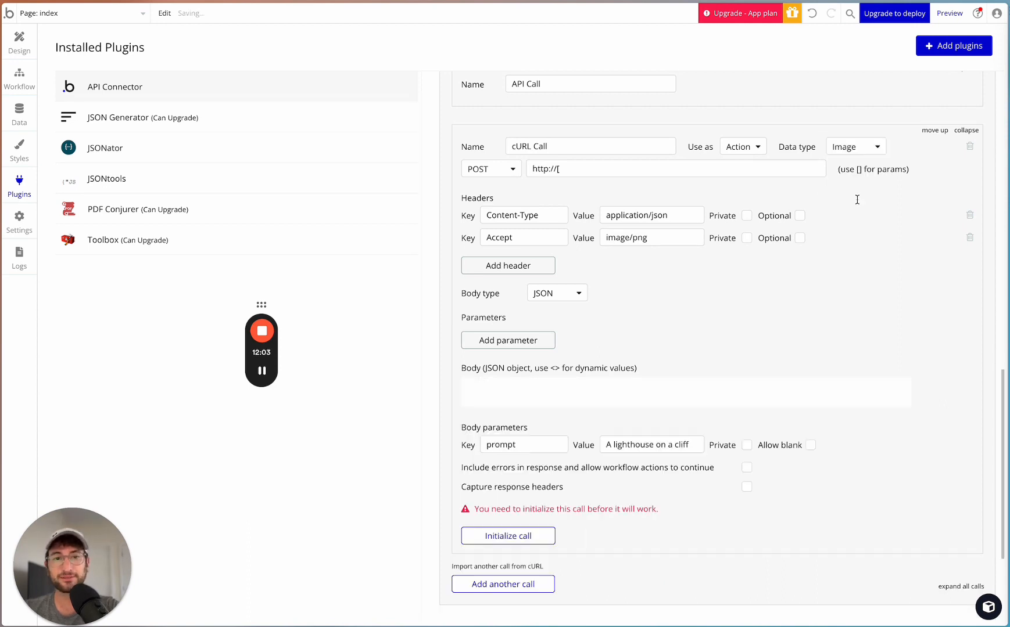
pyautogui.click(856, 152)
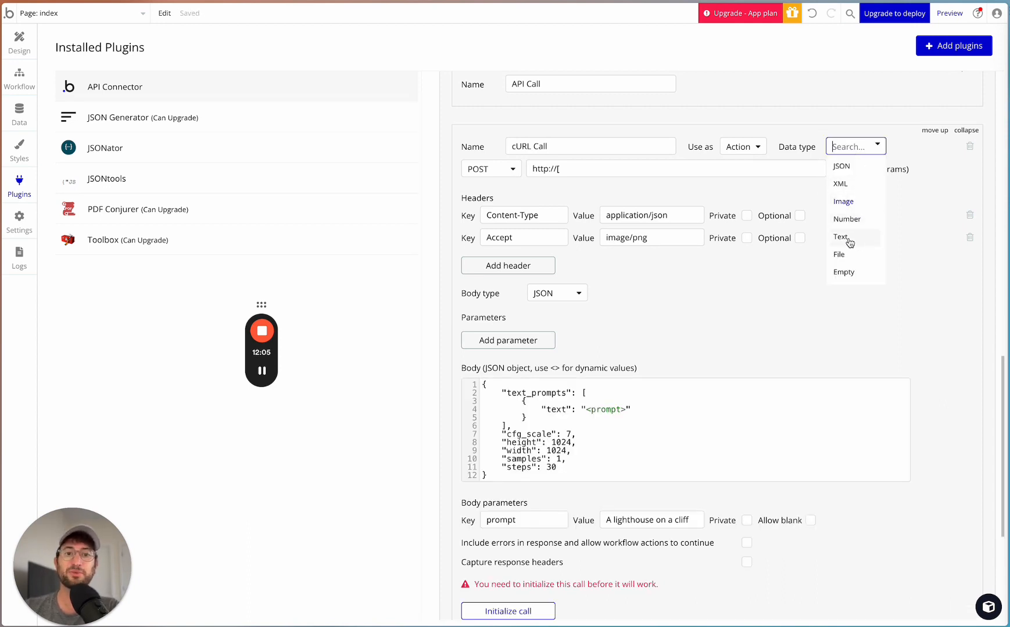
pyautogui.click(855, 132)
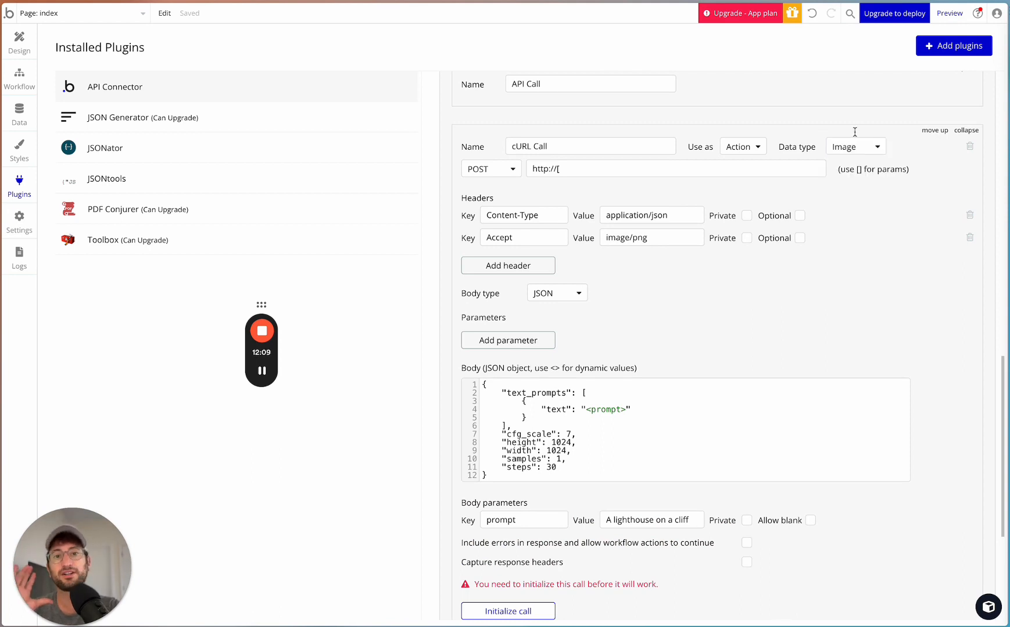
# - Rename the cURL Call as "Text to Image Stable Diffusion XL"
pyautogui.tripleClick(574, 145)
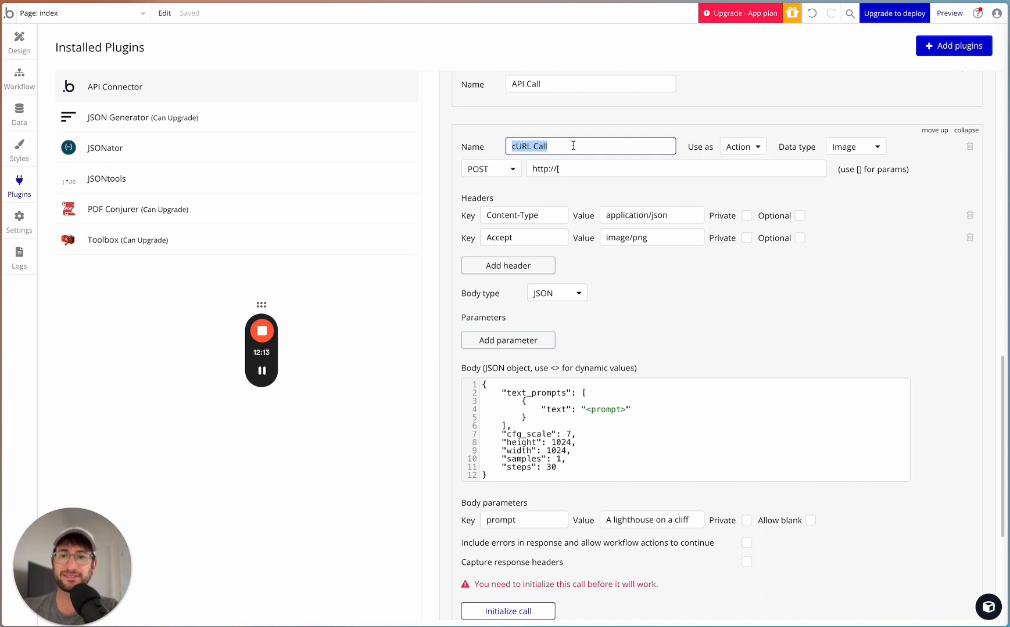
pyautogui.write('Stability')
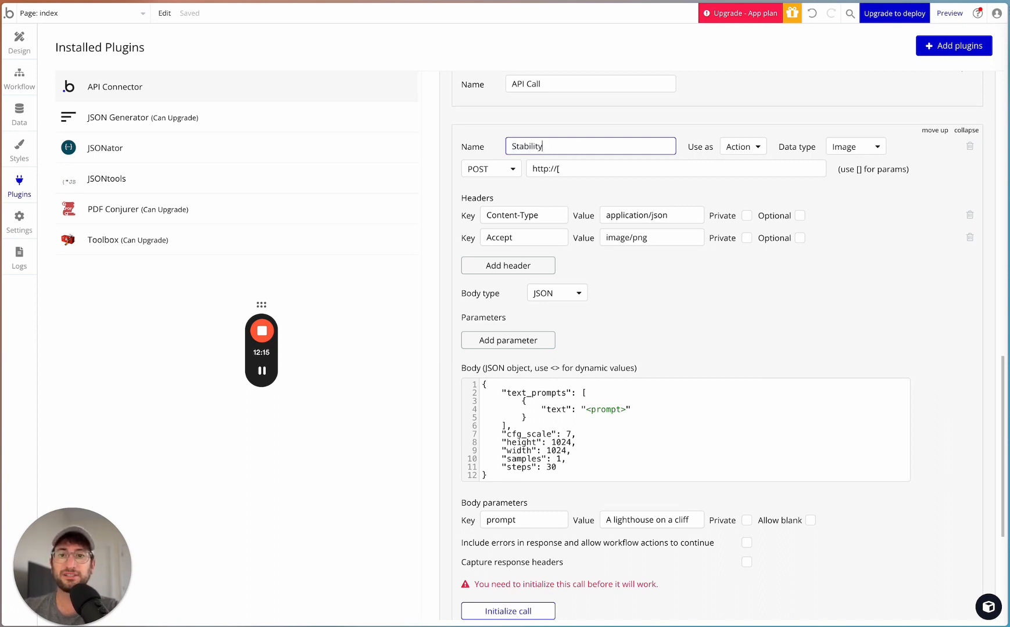
pyautogui.press('super+a')
pyautogui.write('Stable Diff')
pyautogui.press('super+a')
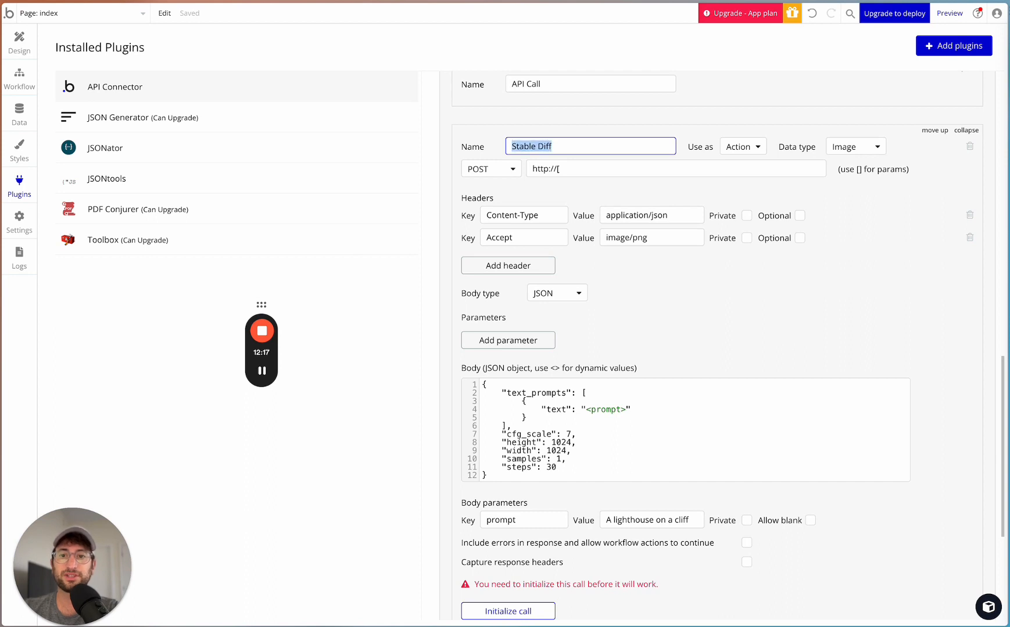
pyautogui.write('Sext to Image ')
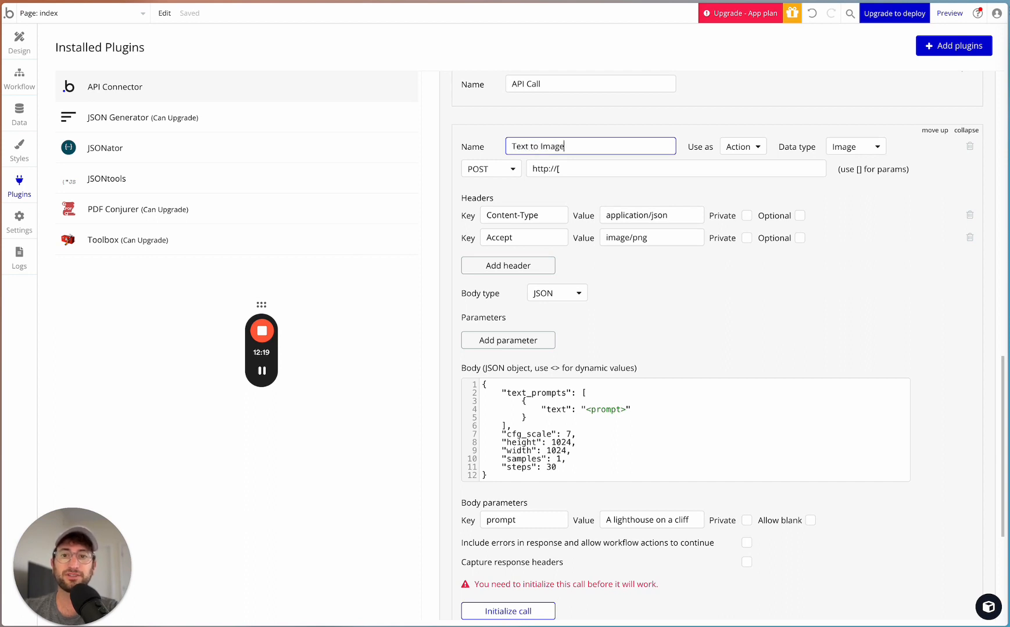
pyautogui.write('Stable Diffu')
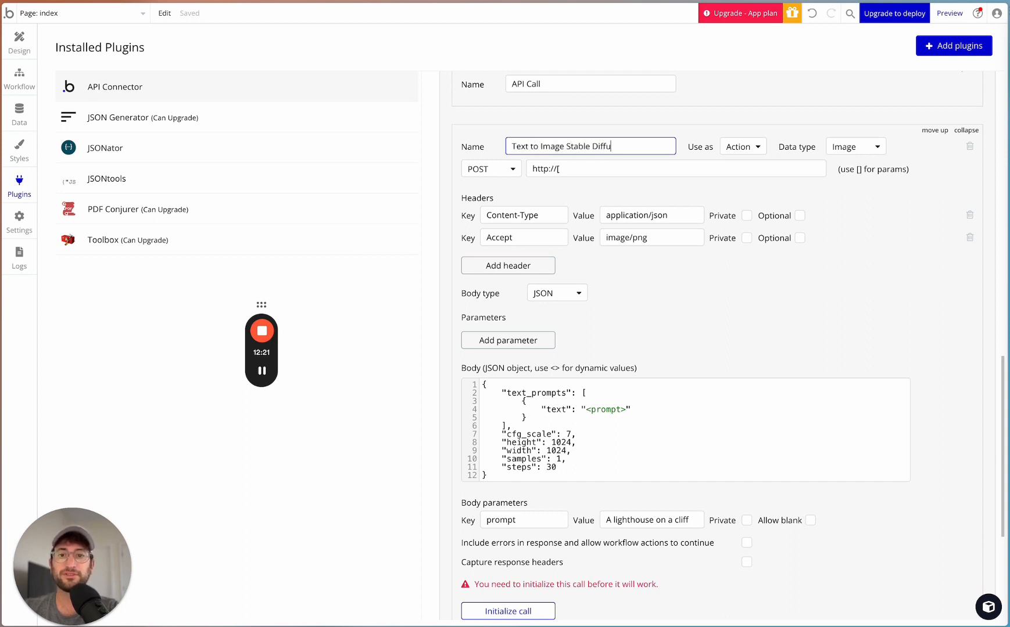
pyautogui.write('sion XL')
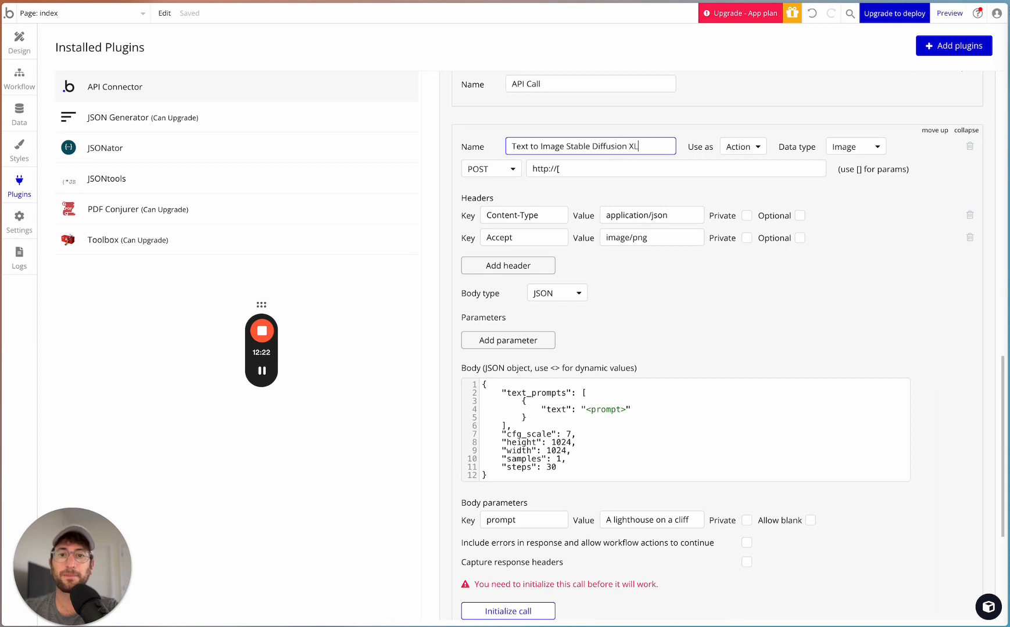
pyautogui.click(561, 191)
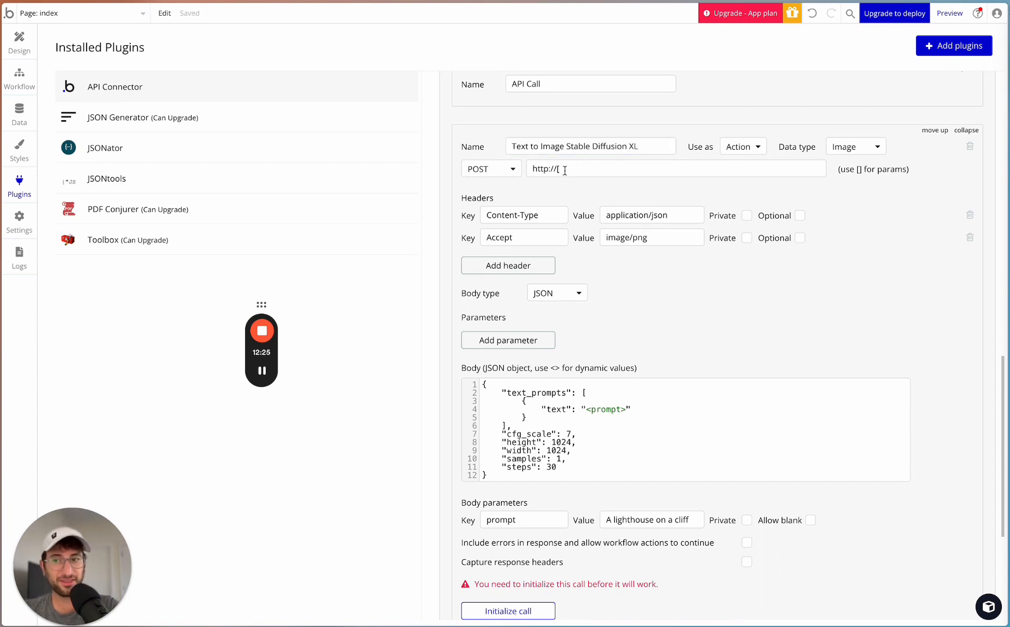
# - In the Stability AI documentation, expand the text-to-image endpoint and copy its full URL
pyautogui.click(264, 378)
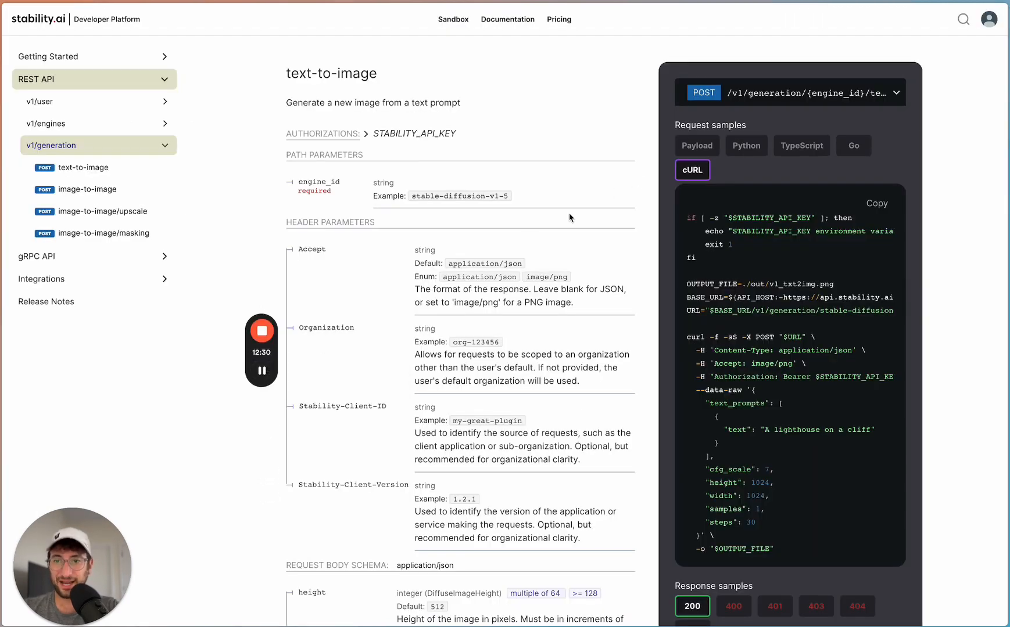
pyautogui.scroll(-1, 569, 217)
pyautogui.scroll(1, 569, 217)
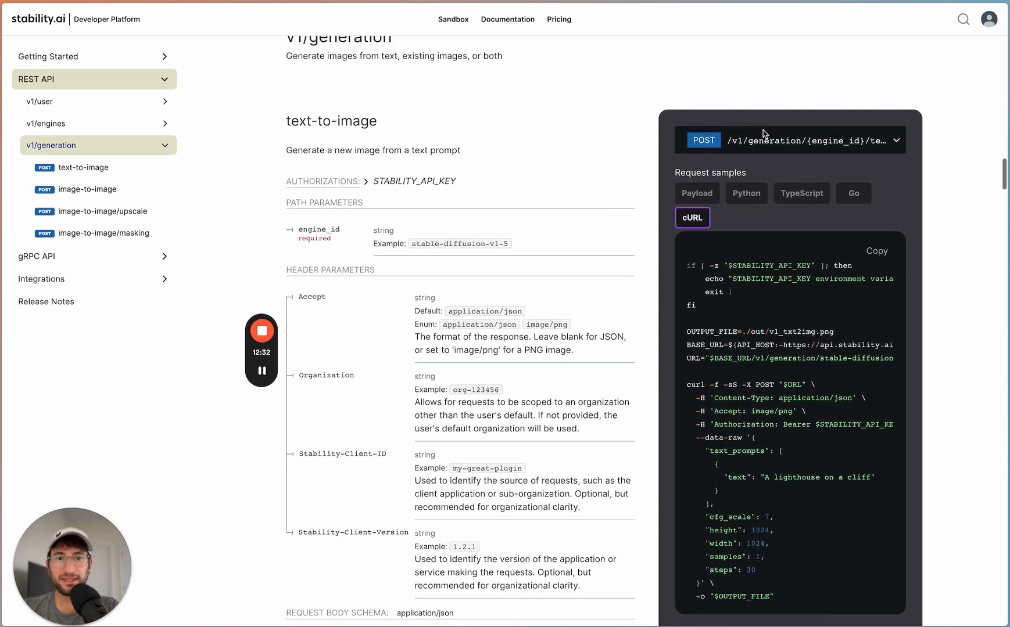
pyautogui.click(888, 143)
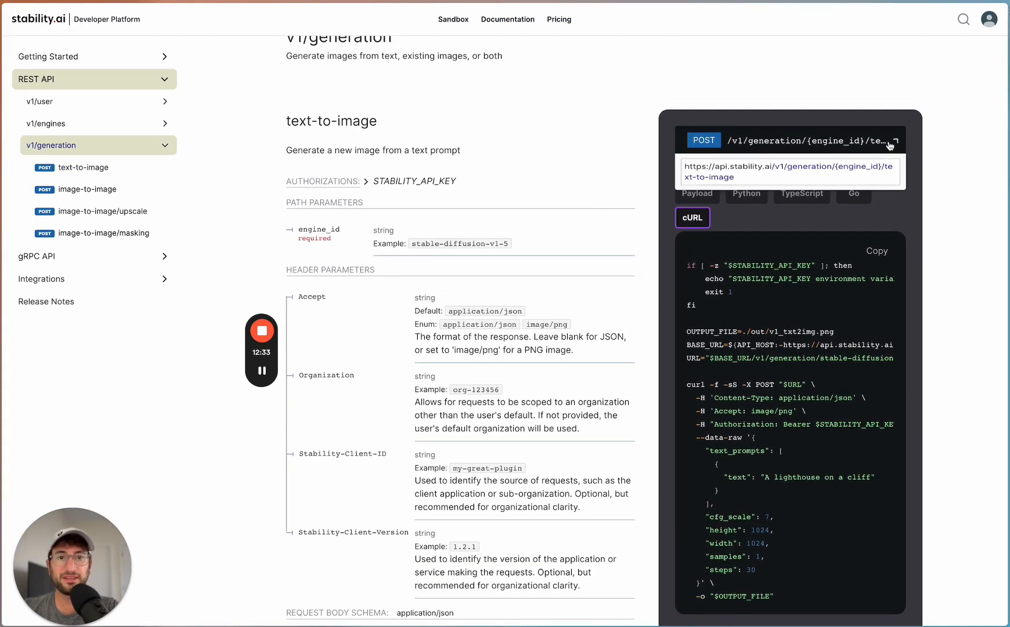
pyautogui.tripleClick(695, 172)
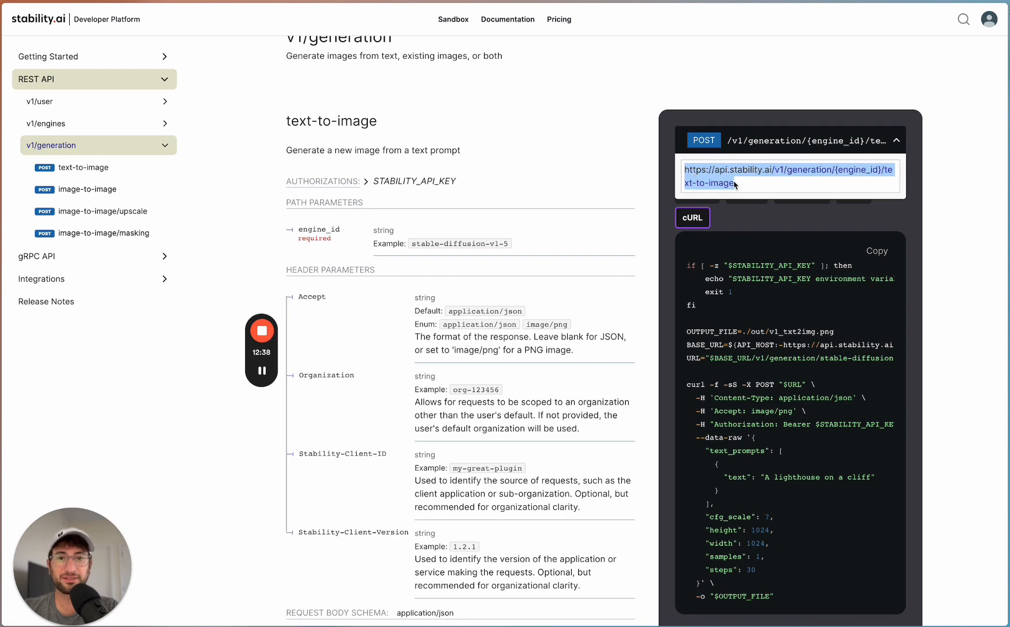
pyautogui.moveTo(737, 185); pyautogui.dragTo(698, 173)
pyautogui.hotkey('ctrl', 'c')
pyautogui.click(650, 143)
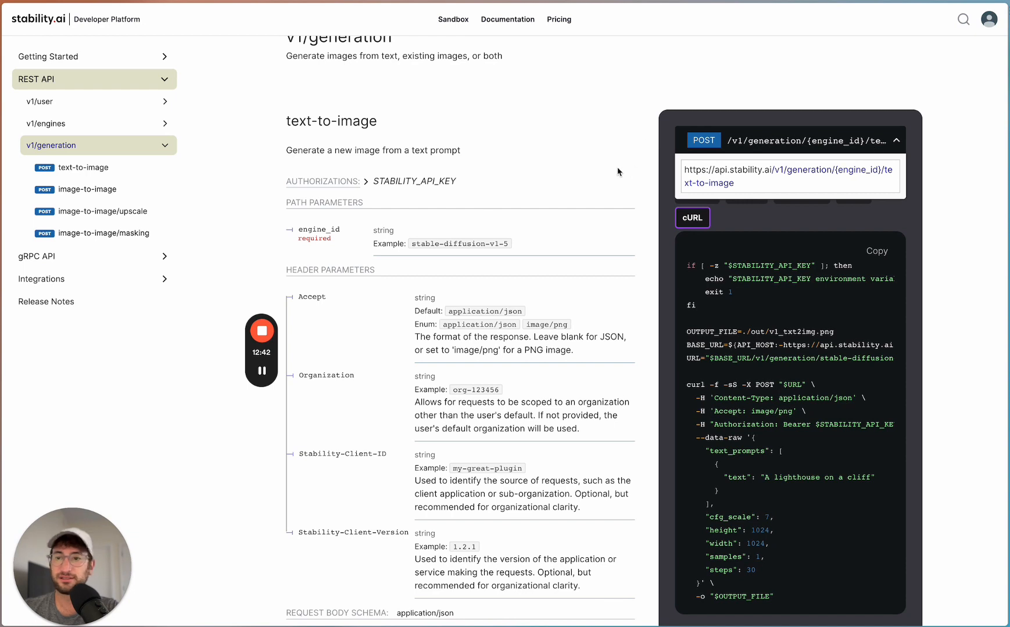
pyautogui.click(890, 142)
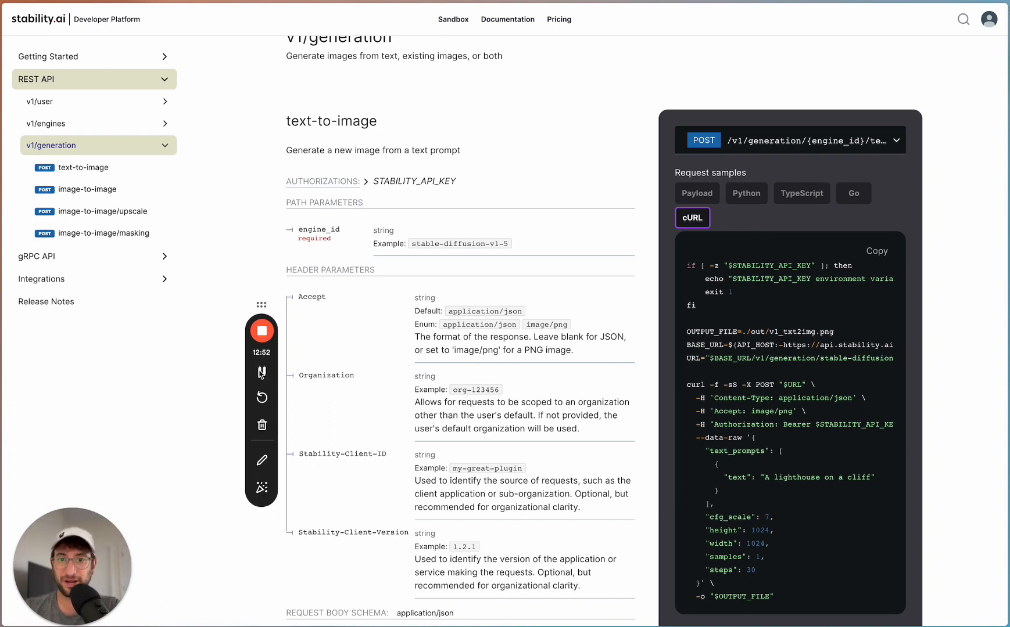
pyautogui.click(260, 373)
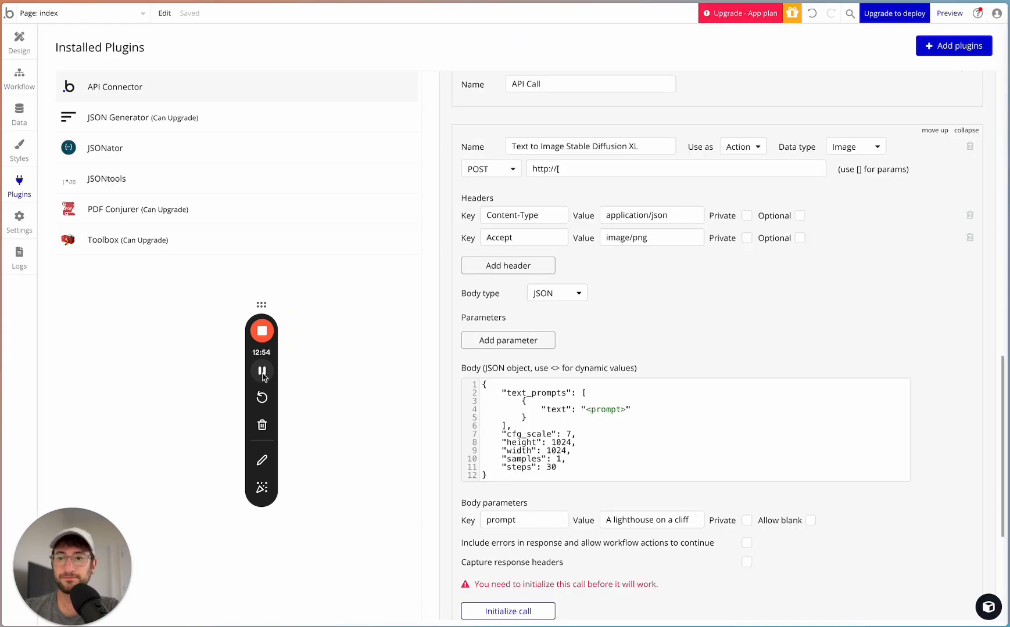
pyautogui.click(550, 168)
pyautogui.hotkey('ctrl', 'a')
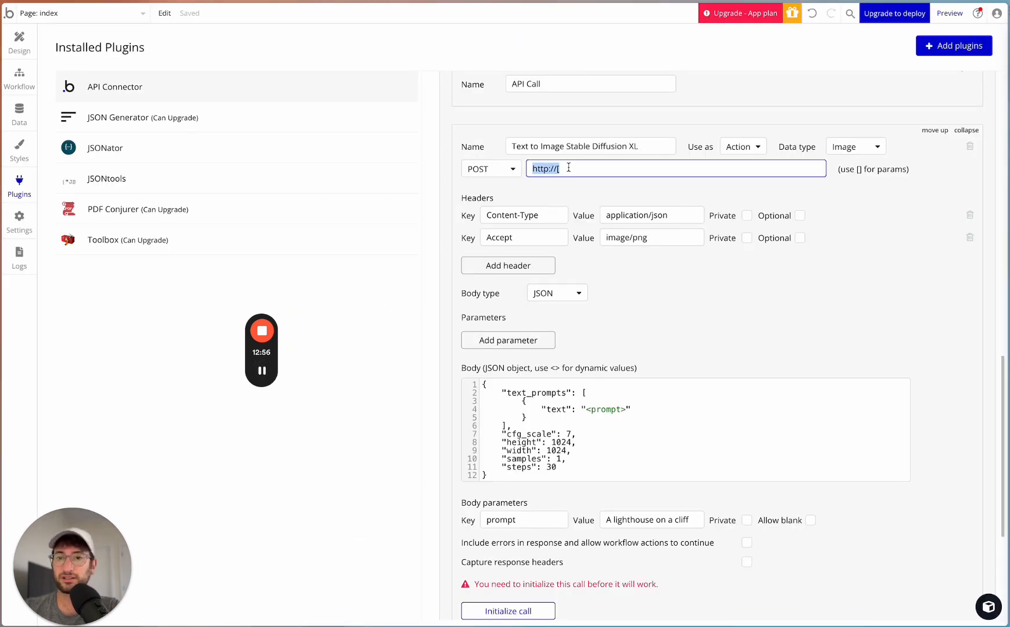
pyautogui.hotkey('ctrl', 'v')
pyautogui.moveTo(575, 168); pyautogui.dragTo(674, 167)
pyautogui.click(699, 170)
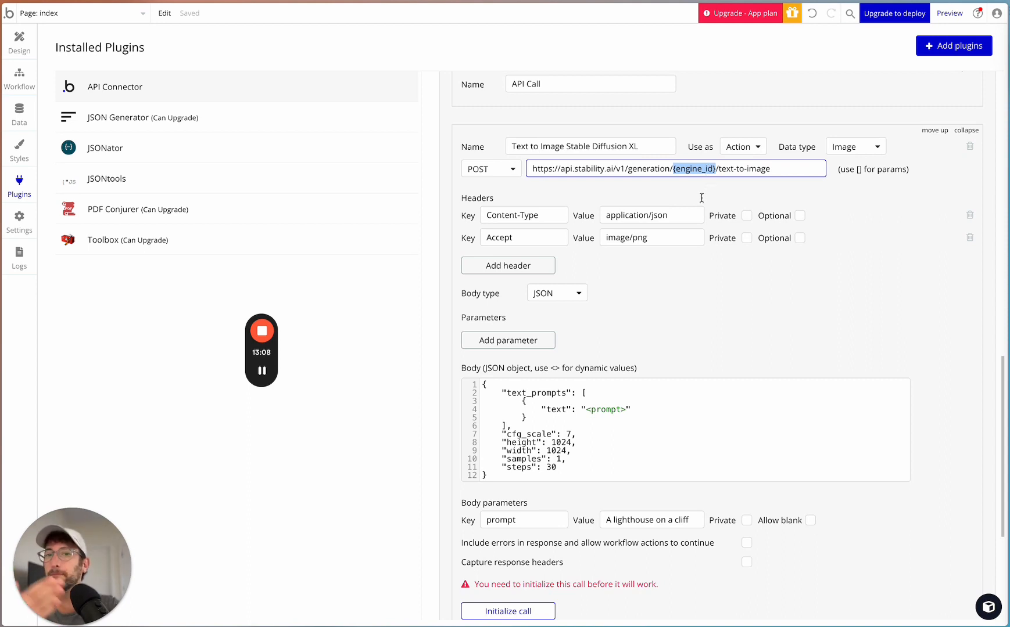
# - In the Stability AI documentation, open the v1/engines list reference and copy the engine id stable-diffusion-xl-1024-v1-0 from the response sample
pyautogui.moveTo(275, 377)
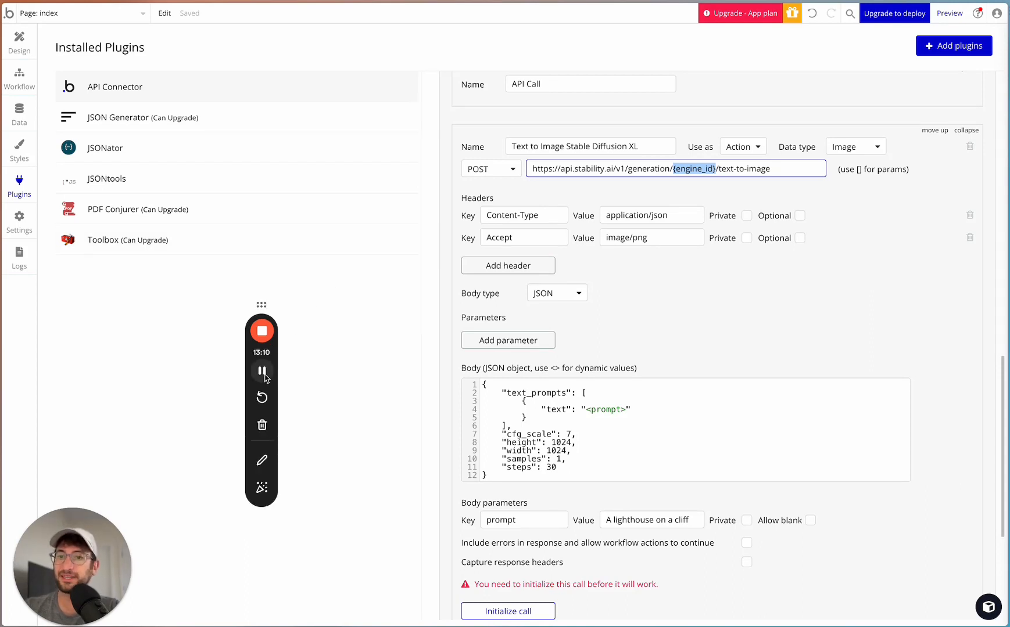
pyautogui.click(262, 372)
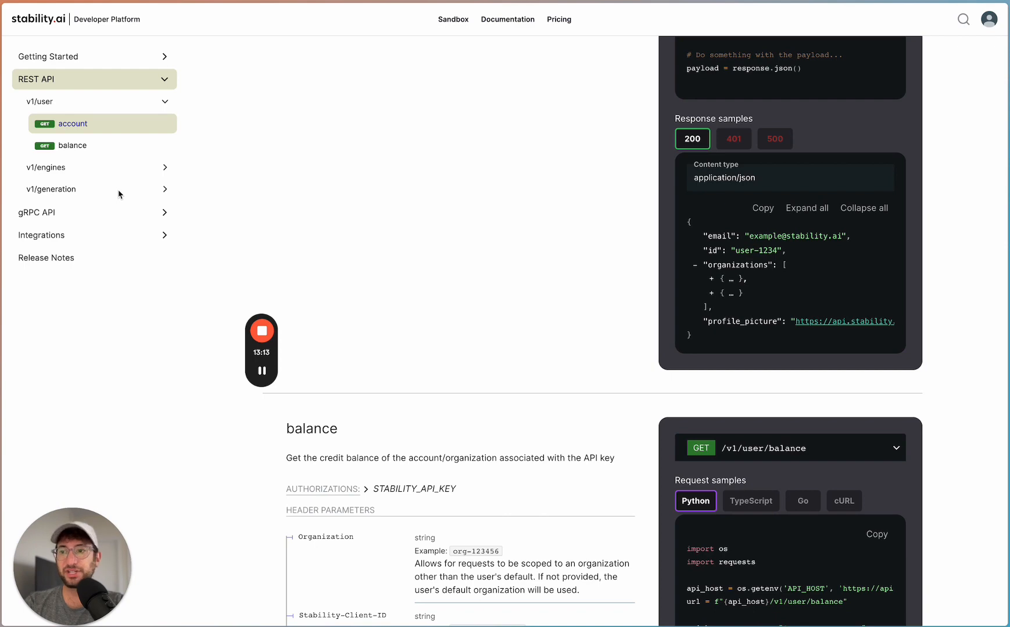
pyautogui.click(79, 169)
pyautogui.click(75, 146)
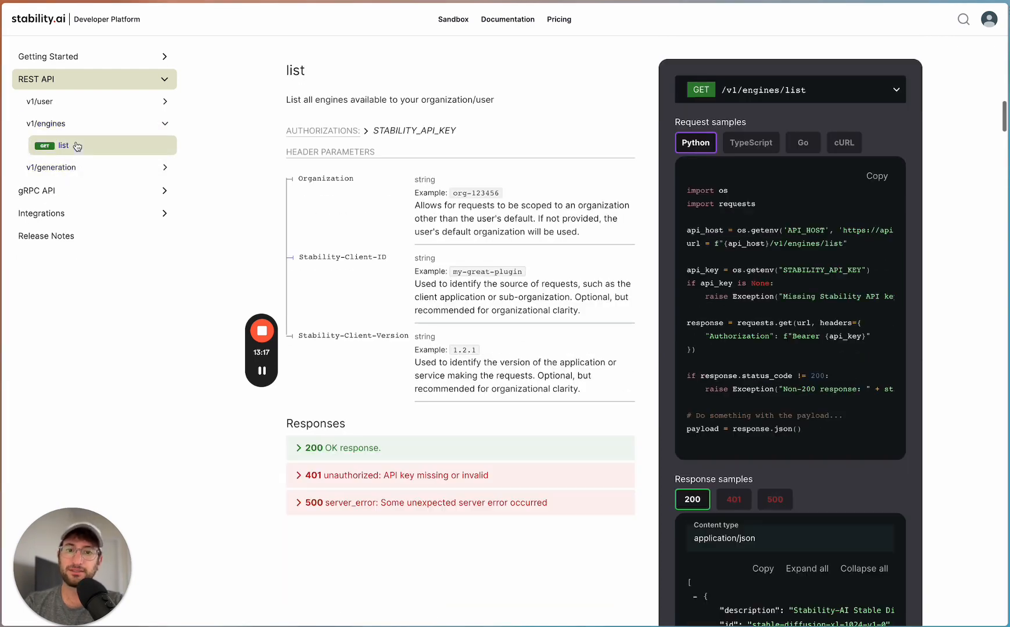
pyautogui.scroll(1, 515, 256)
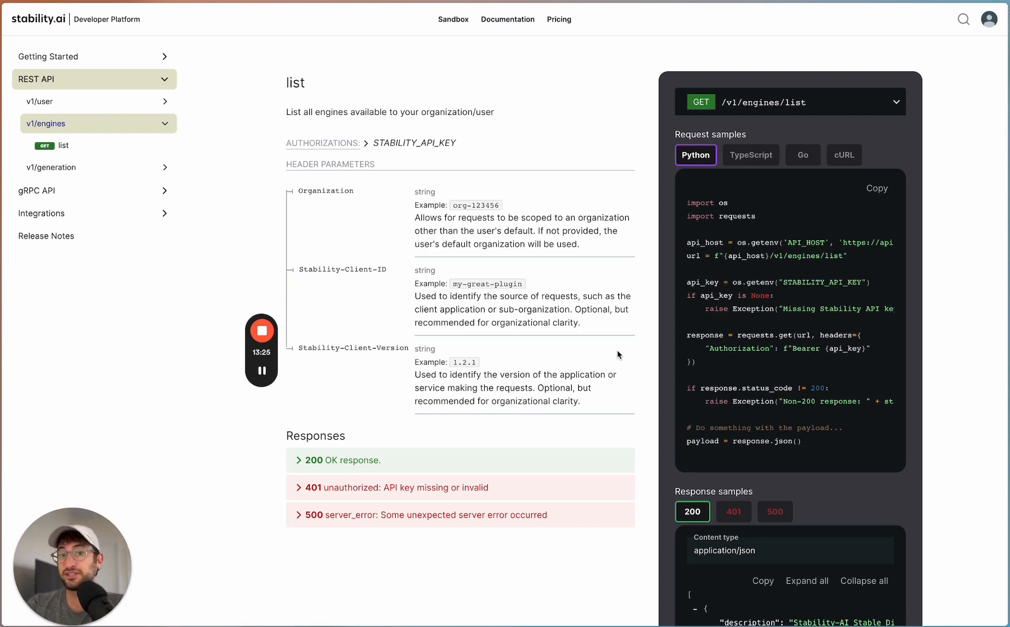
pyautogui.scroll(-10, 618, 355)
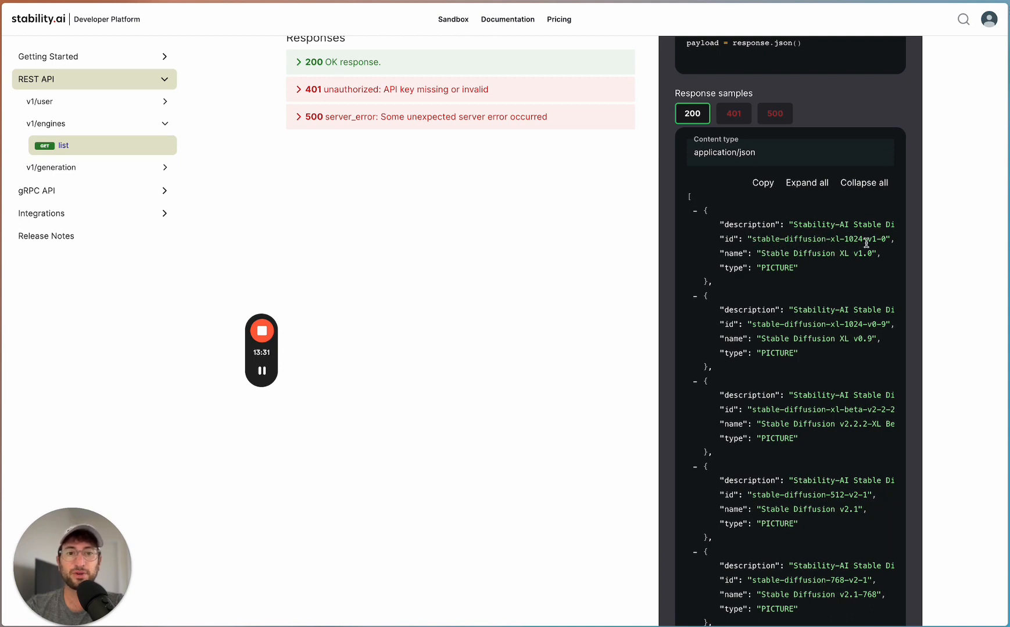
pyautogui.moveTo(887, 239); pyautogui.dragTo(751, 236)
pyautogui.press('super+c')
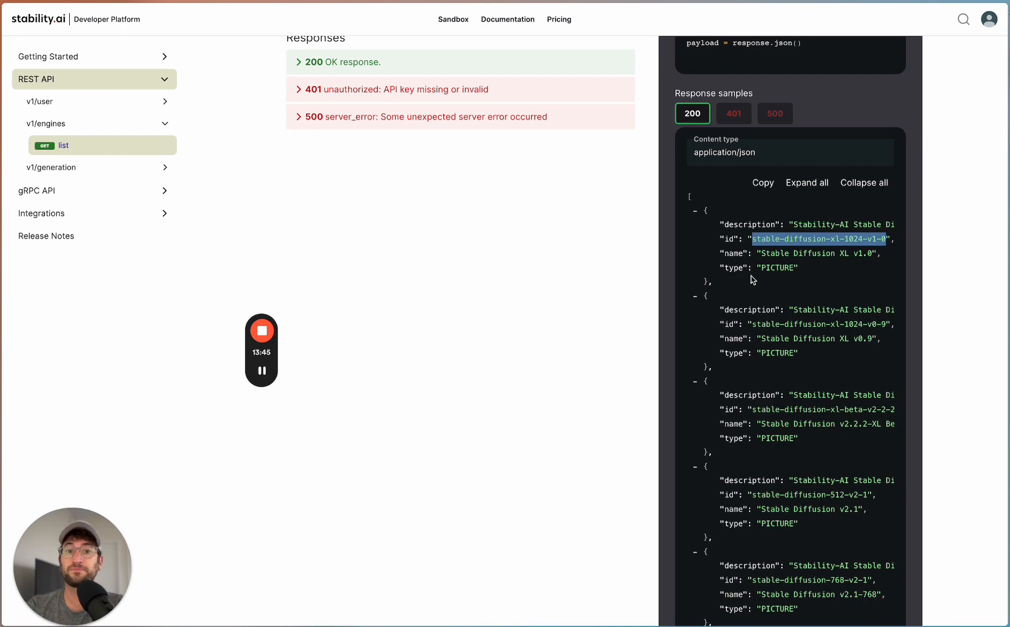
pyautogui.moveTo(276, 384)
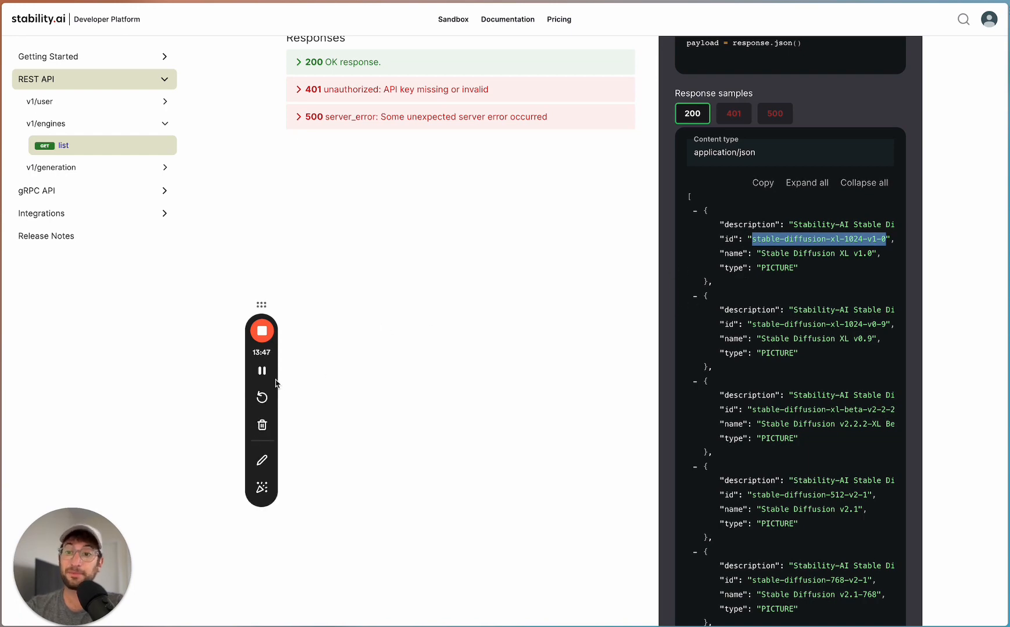
pyautogui.click(261, 375)
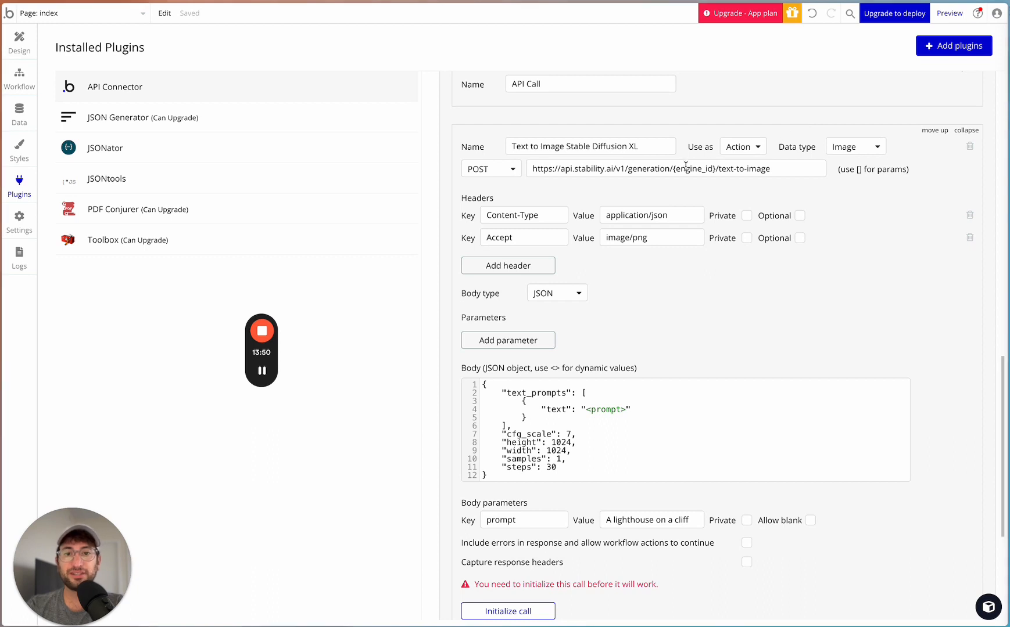
# - Back in Bubble, replace the {engine_id} placeholder in the POST call's URL with stable-diffusion-xl-1024-v1-0
pyautogui.moveTo(674, 169); pyautogui.dragTo(715, 169)
pyautogui.press('super+v')
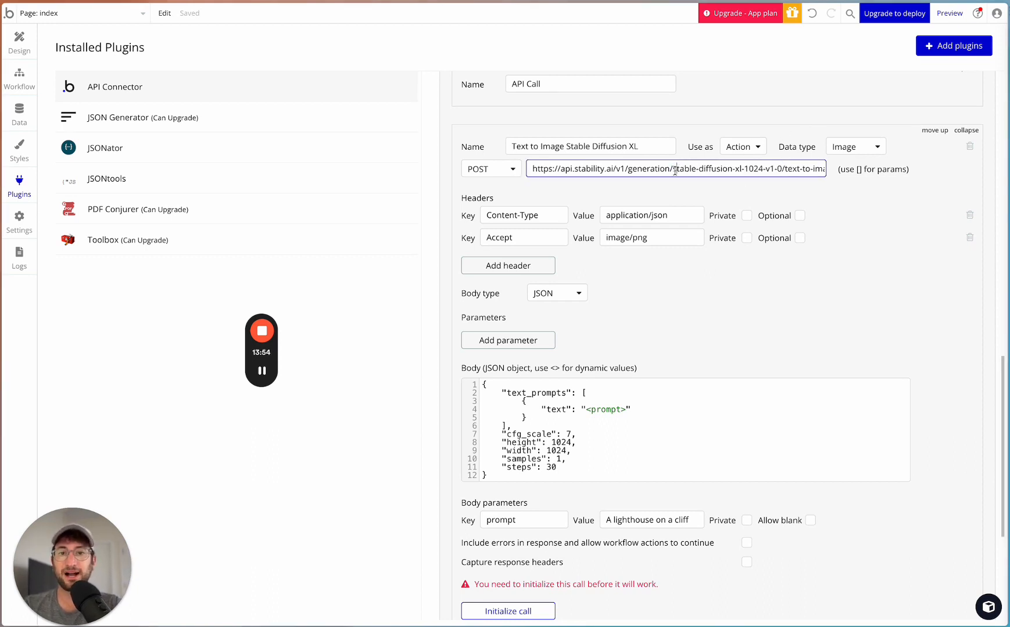
pyautogui.moveTo(782, 168); pyautogui.dragTo(876, 165)
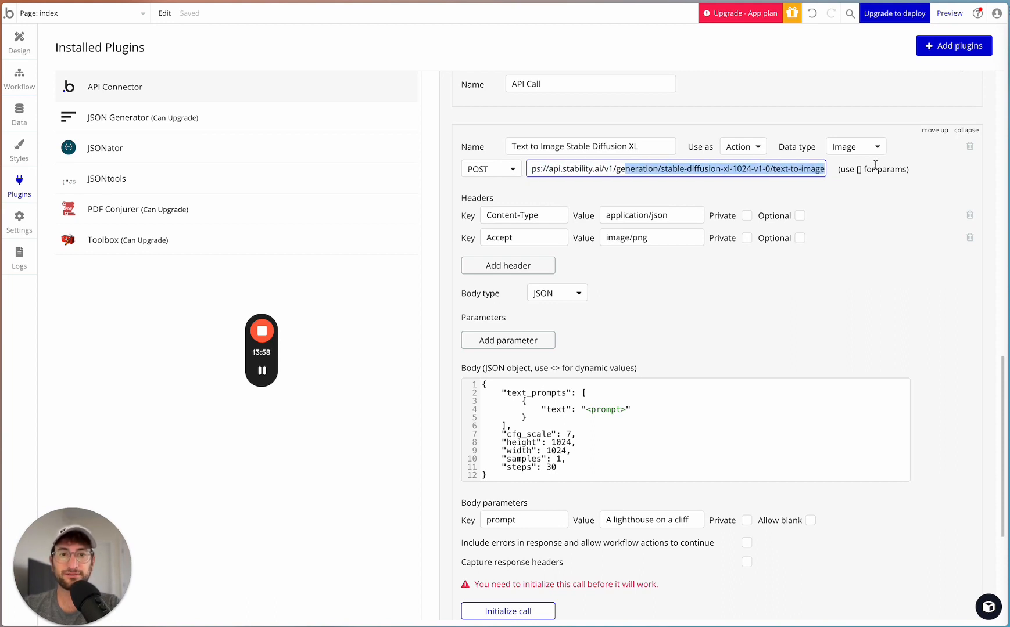
pyautogui.click(572, 197)
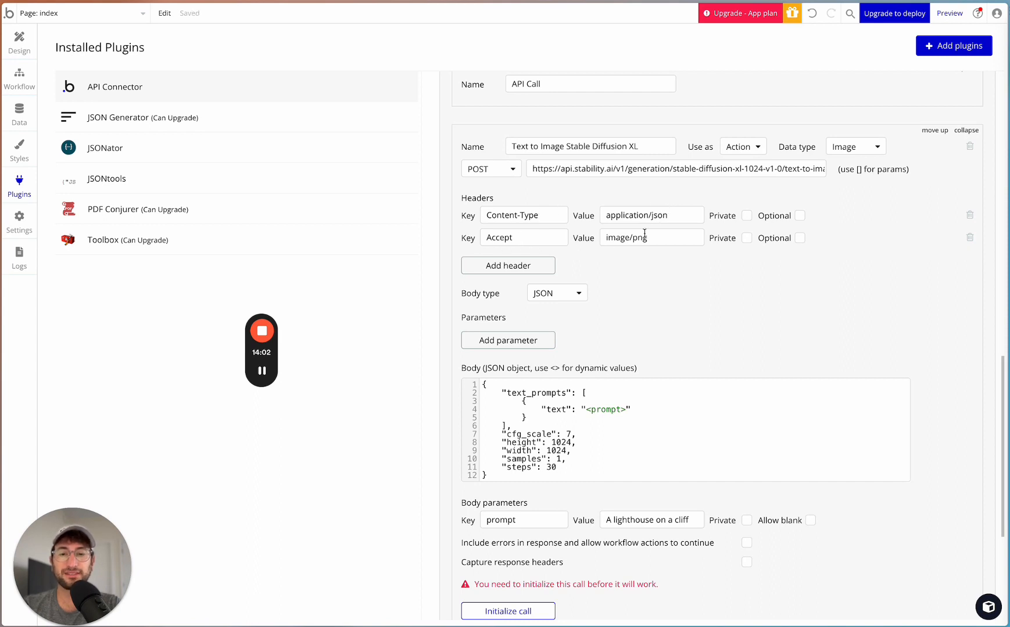
# - Review the call's headers and the cfg_scale, height, width, samples and steps settings in its JSON body
pyautogui.scroll(-2, 647, 260)
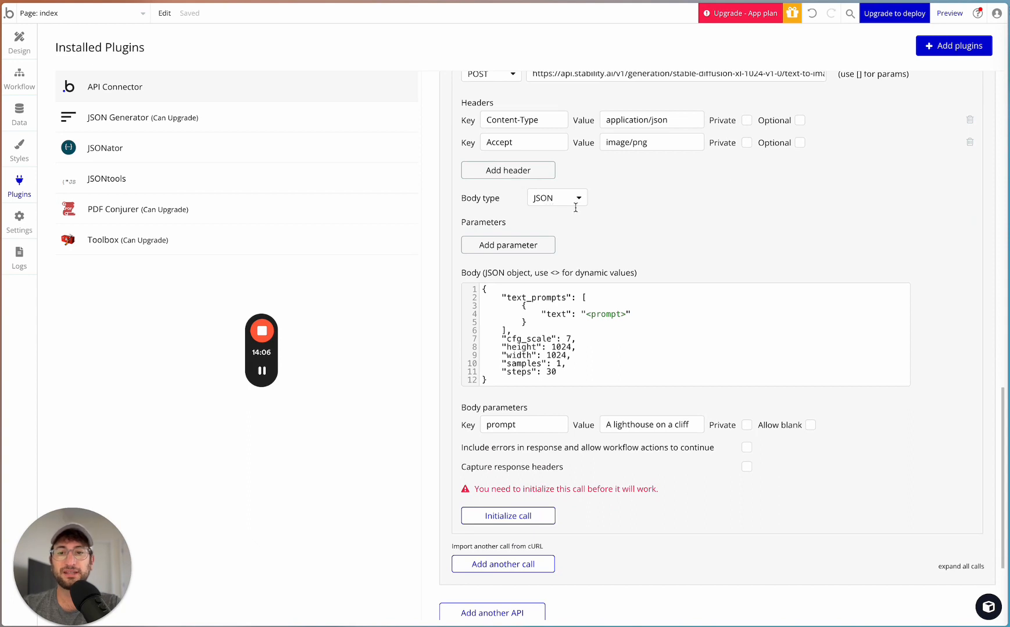
pyautogui.scroll(-2, 579, 247)
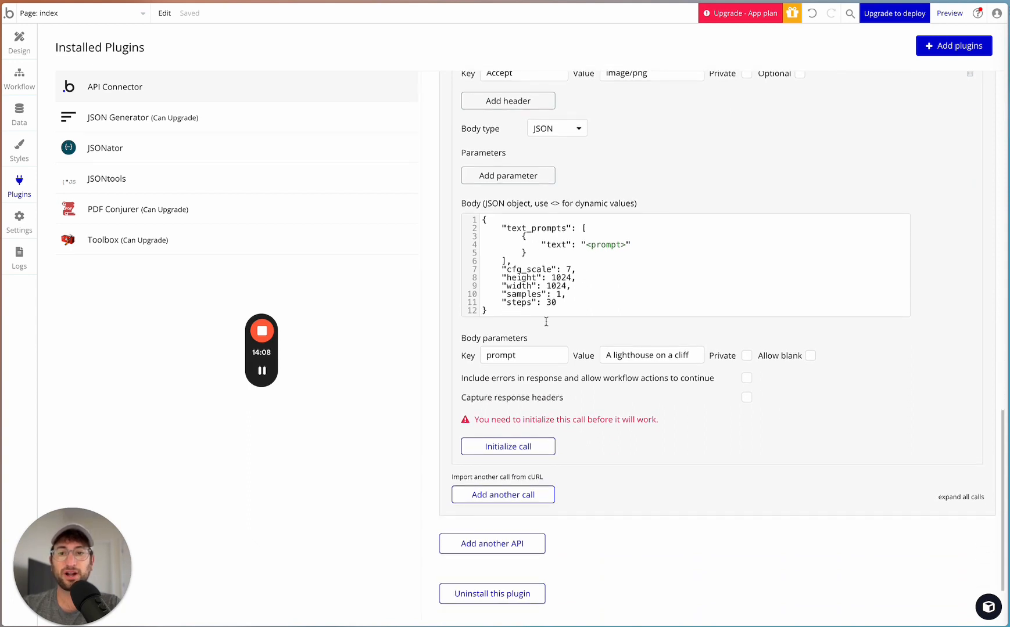
pyautogui.click(549, 301)
pyautogui.moveTo(556, 302); pyautogui.dragTo(494, 270)
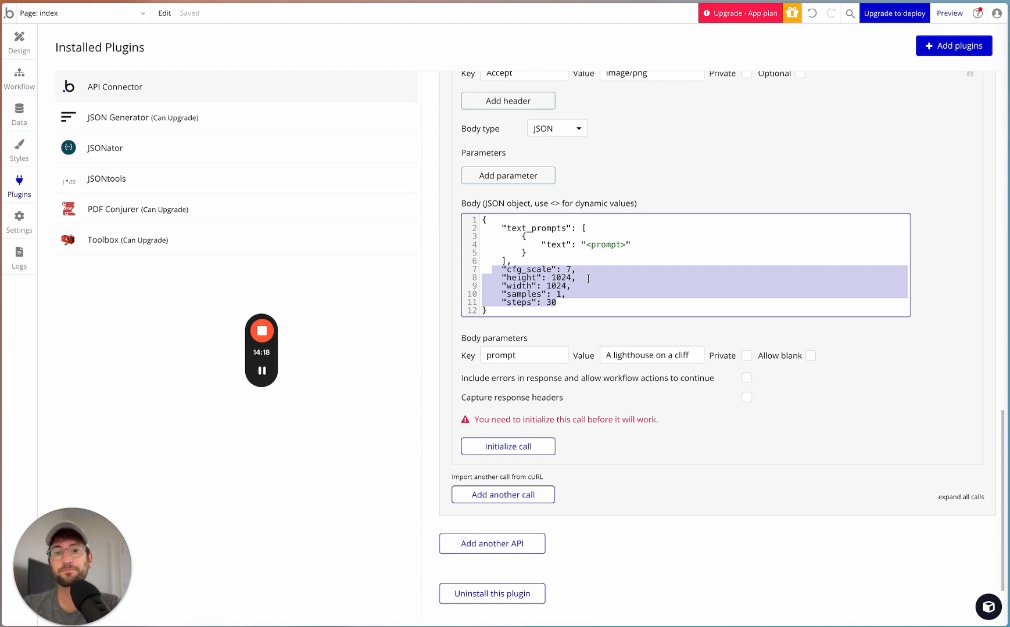
pyautogui.scroll(-1, 581, 273)
pyautogui.scroll(1, 592, 383)
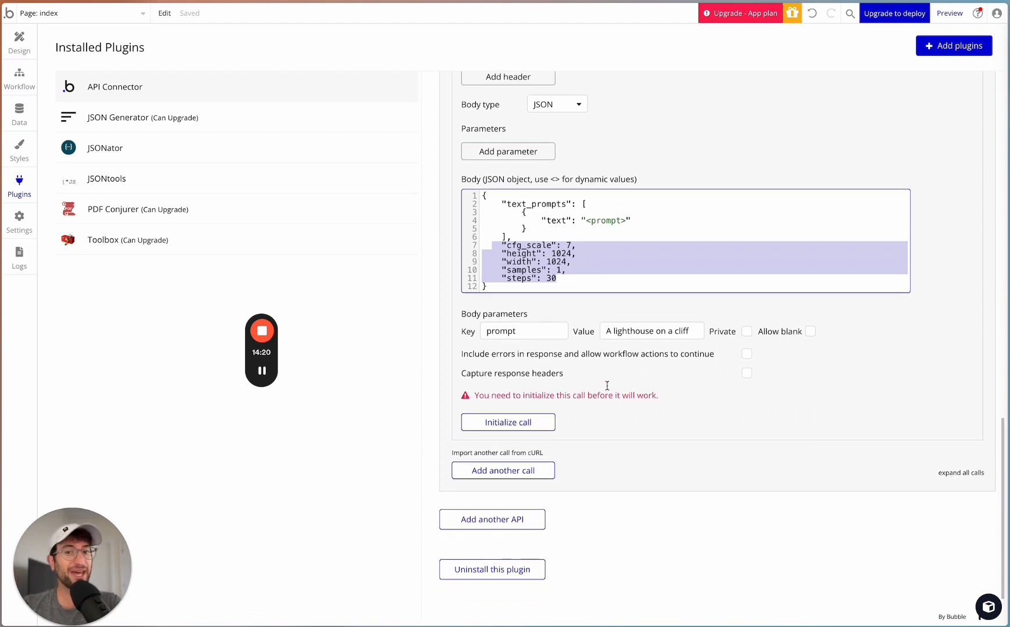
pyautogui.scroll(1, 607, 385)
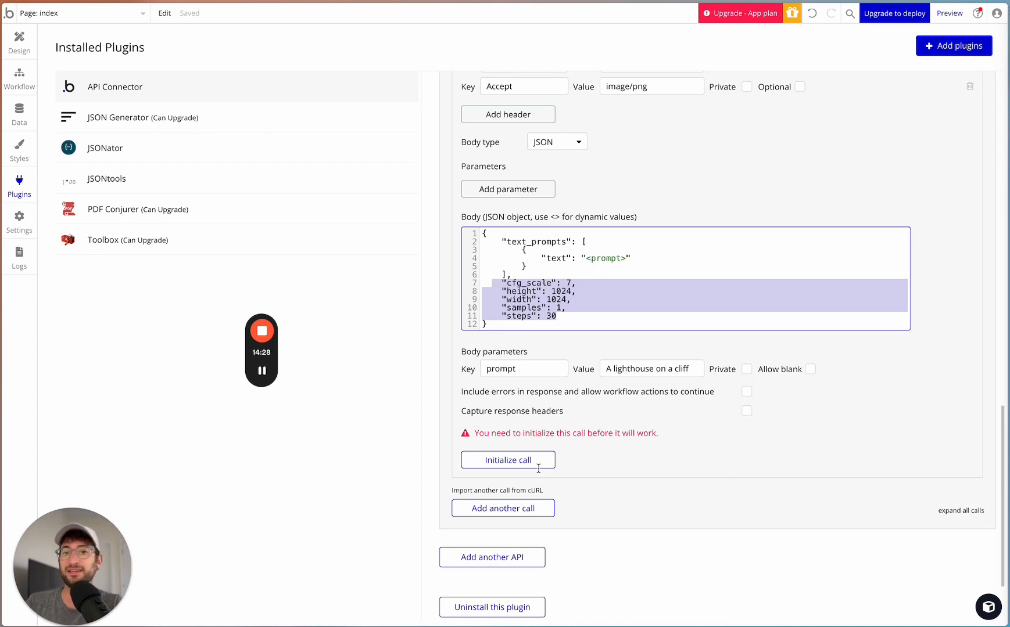
pyautogui.scroll(3, 539, 469)
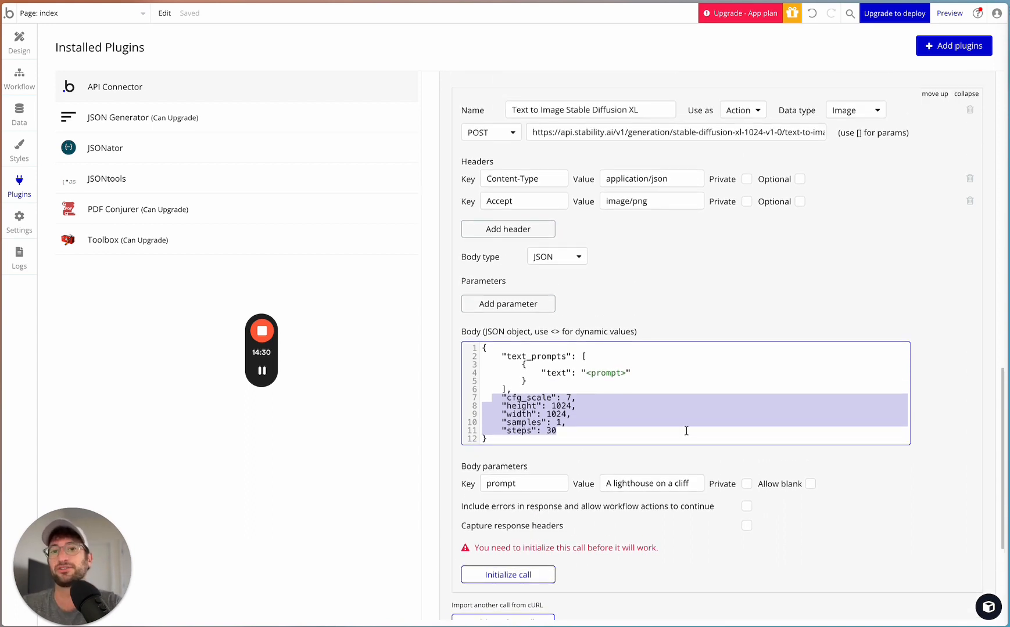
pyautogui.scroll(-3, 641, 264)
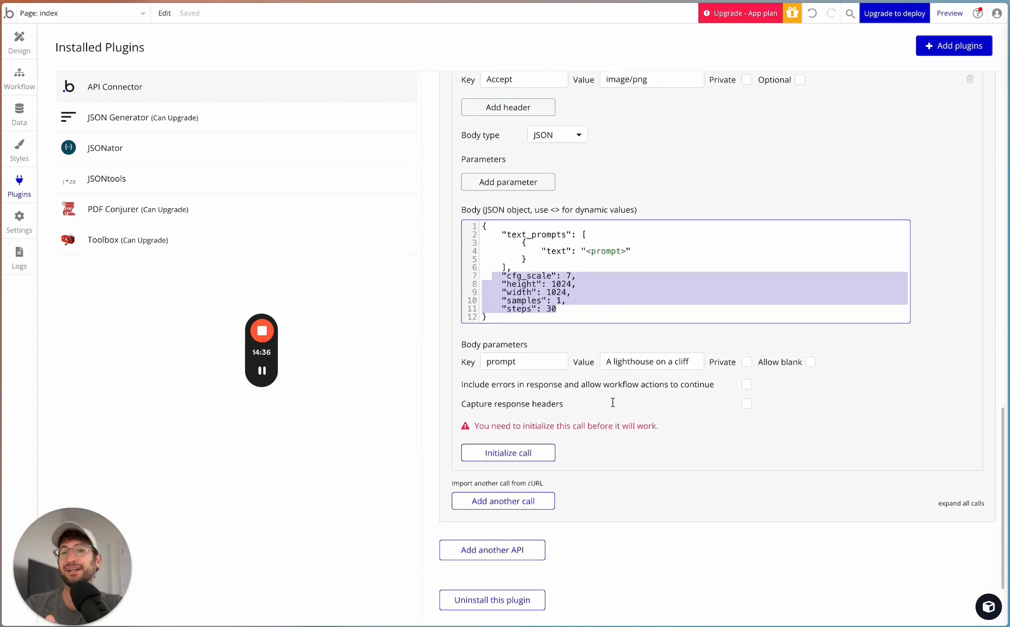
# - Try to initialize the Text to Image Stable Diffusion XL call, read the API's raw response and dismiss it
pyautogui.click(513, 452)
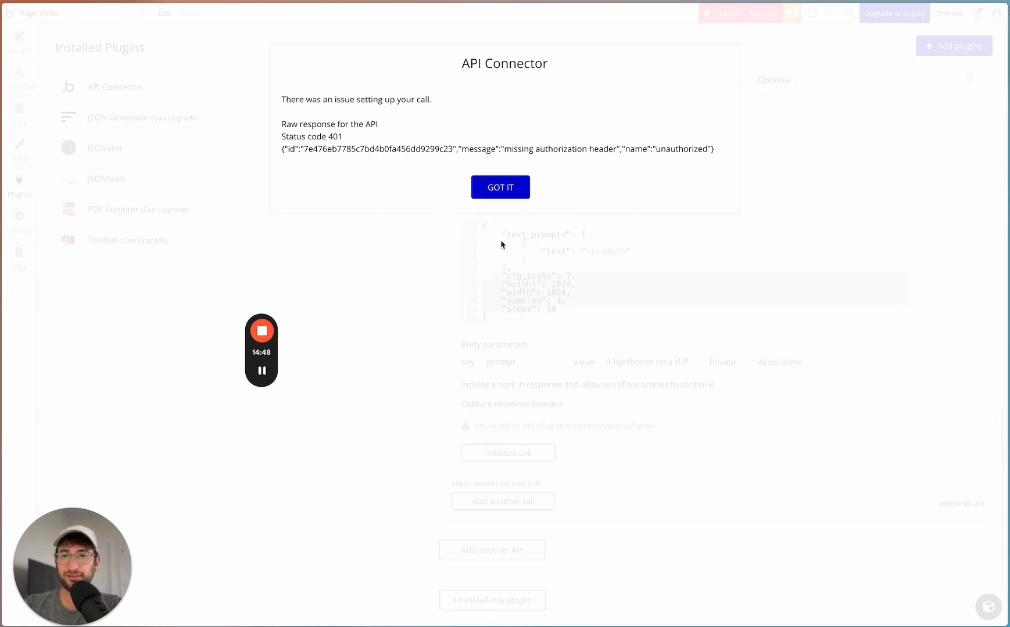
pyautogui.moveTo(499, 150); pyautogui.dragTo(579, 149)
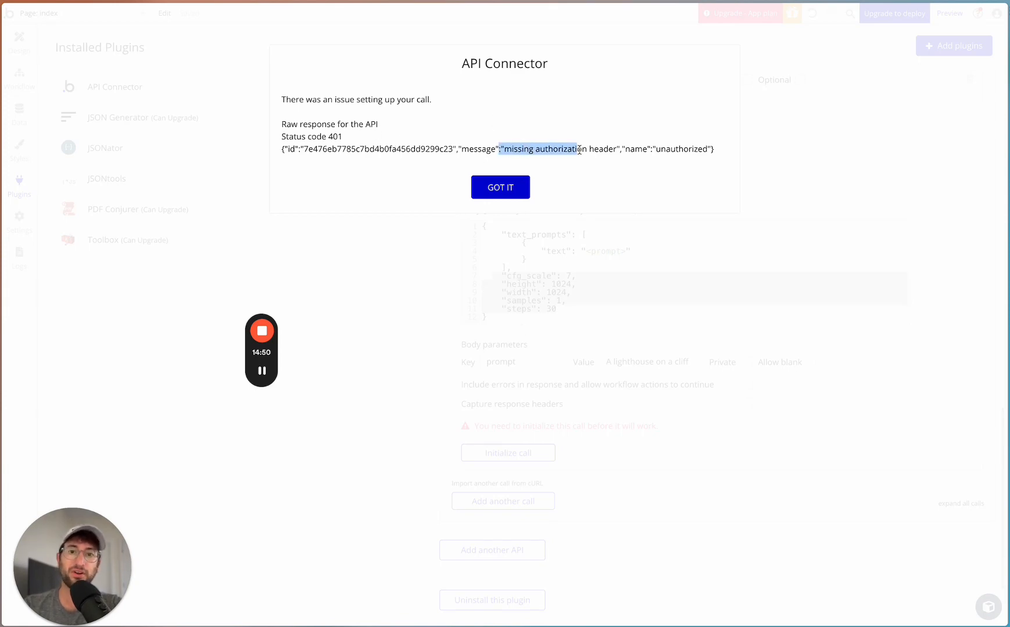
pyautogui.click(500, 187)
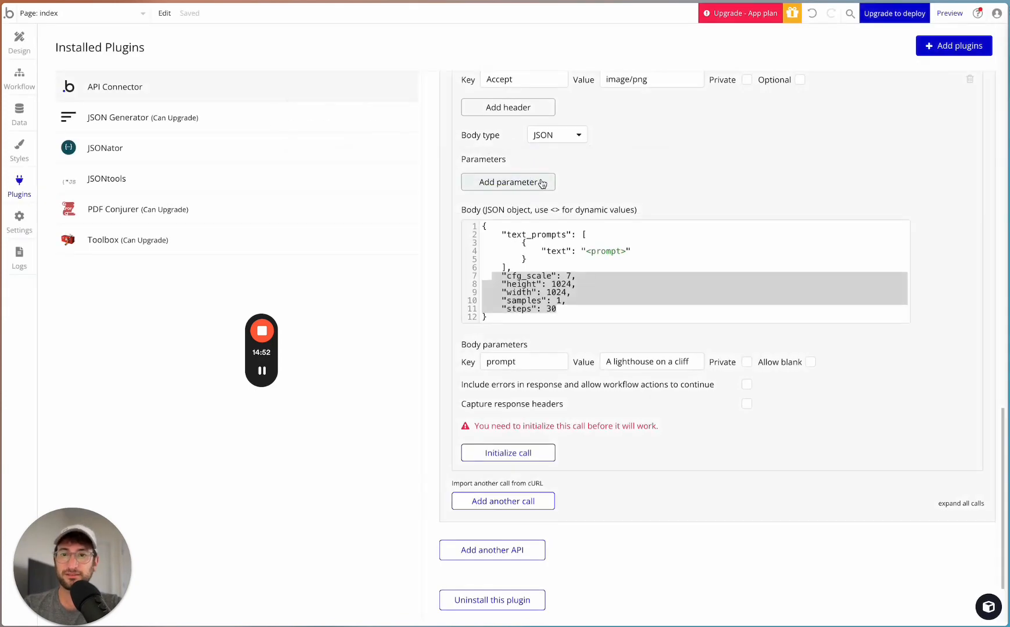
# - Set the authentication of the Stability AI Demo API to "Private key in header"
pyautogui.scroll(5, 538, 203)
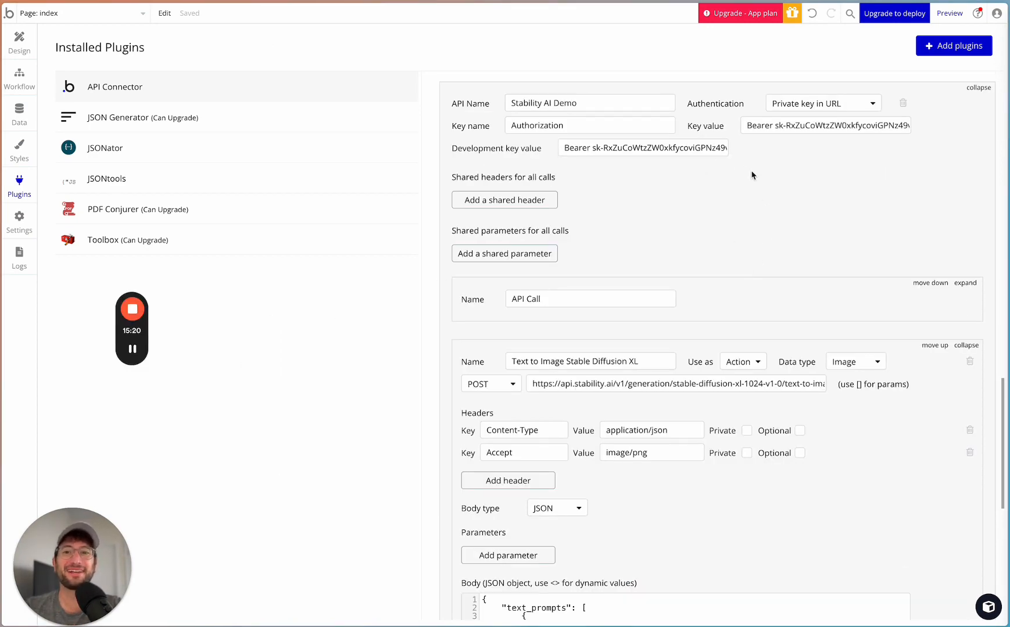
pyautogui.click(782, 107)
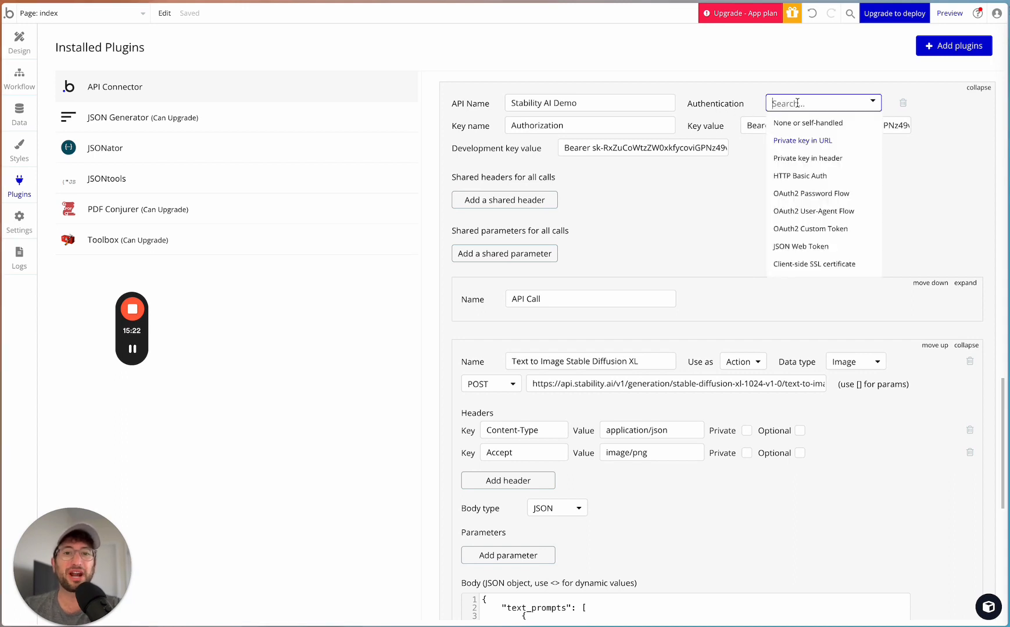
pyautogui.click(798, 161)
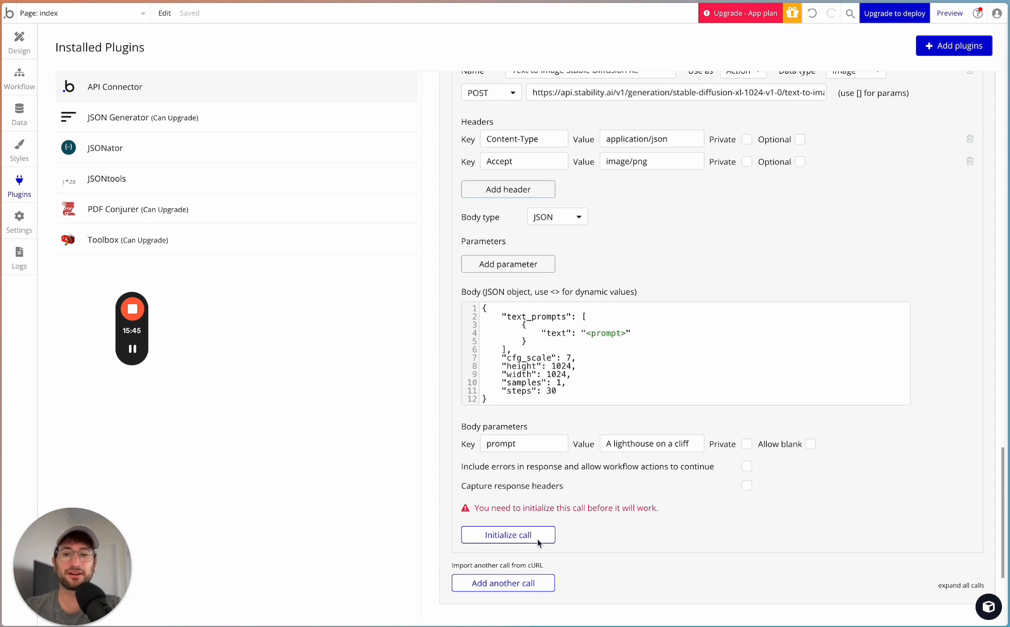
# - Initialize the Text to Image Stable Diffusion XL call with the prompt "A lighthouse on a cliff" and check the returned image thumbnail
pyautogui.click(519, 536)
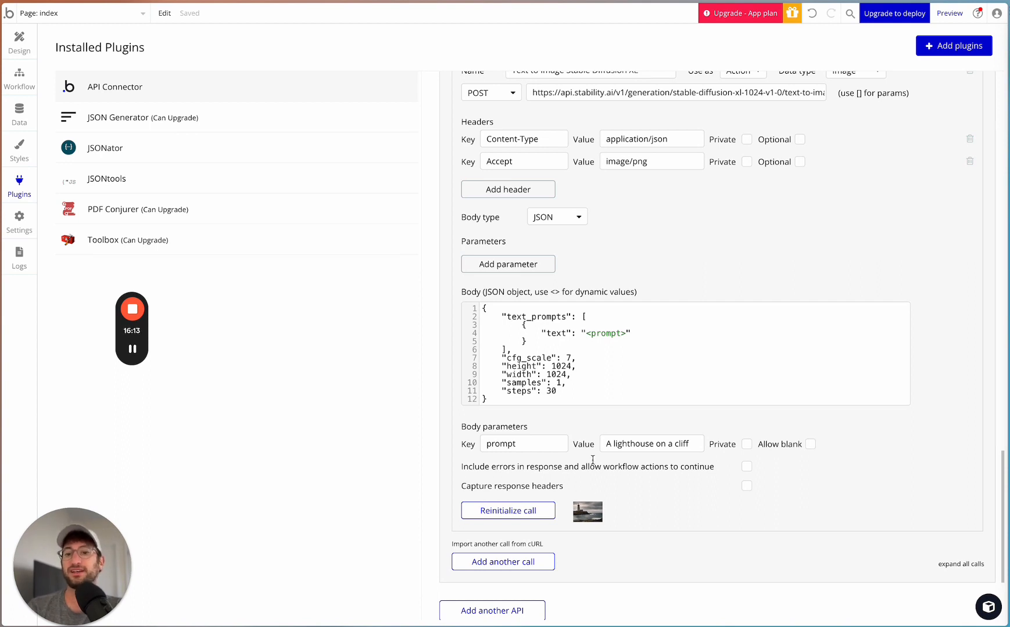
pyautogui.scroll(2, 629, 509)
pyautogui.scroll(-1, 627, 510)
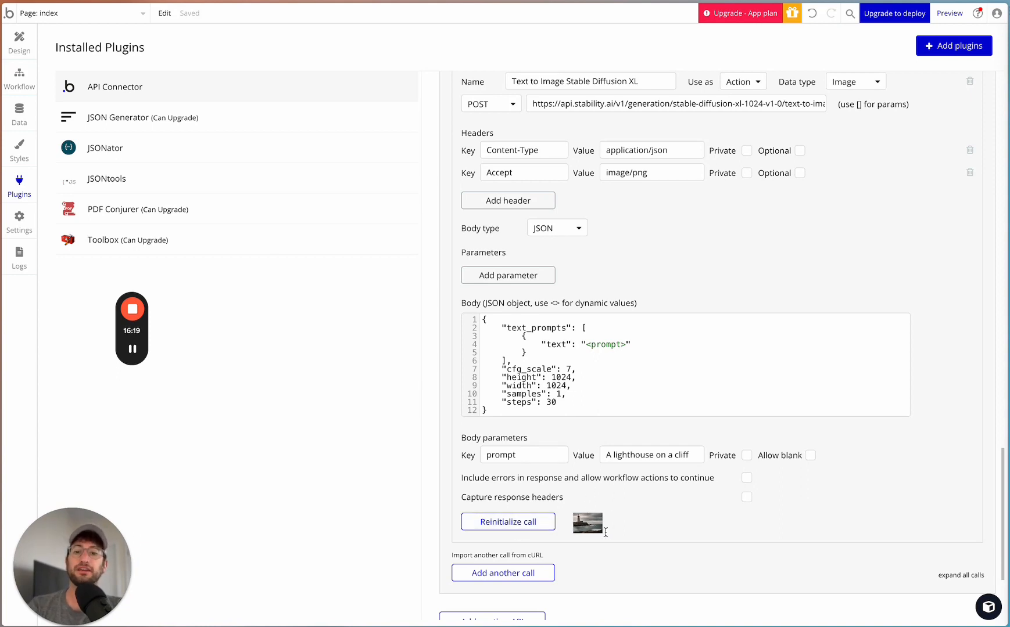
pyautogui.scroll(1, 608, 519)
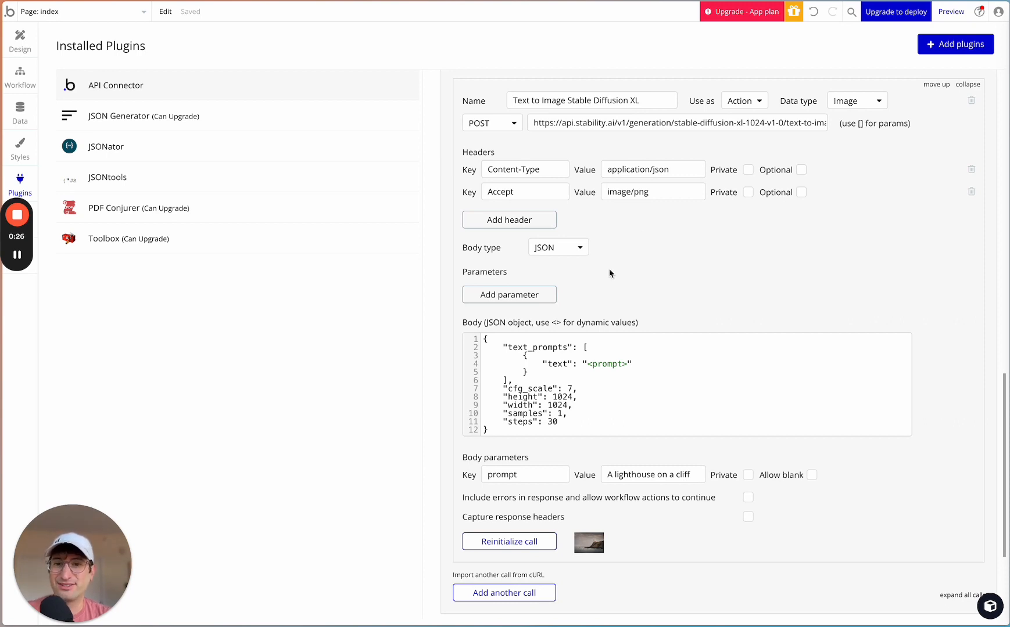
pyautogui.scroll(1, 485, 189)
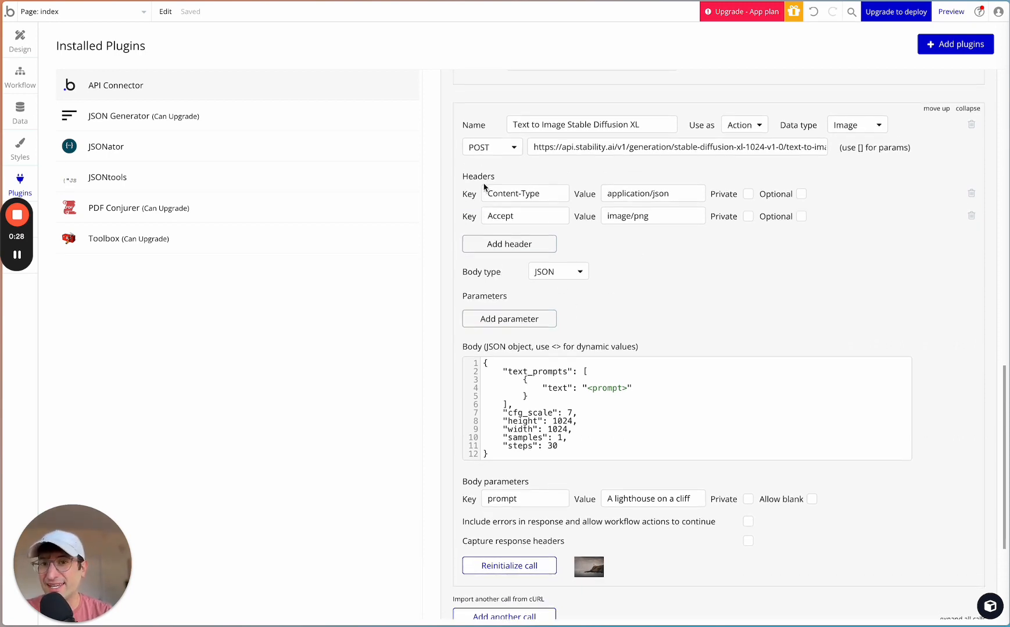
pyautogui.scroll(-1, 486, 189)
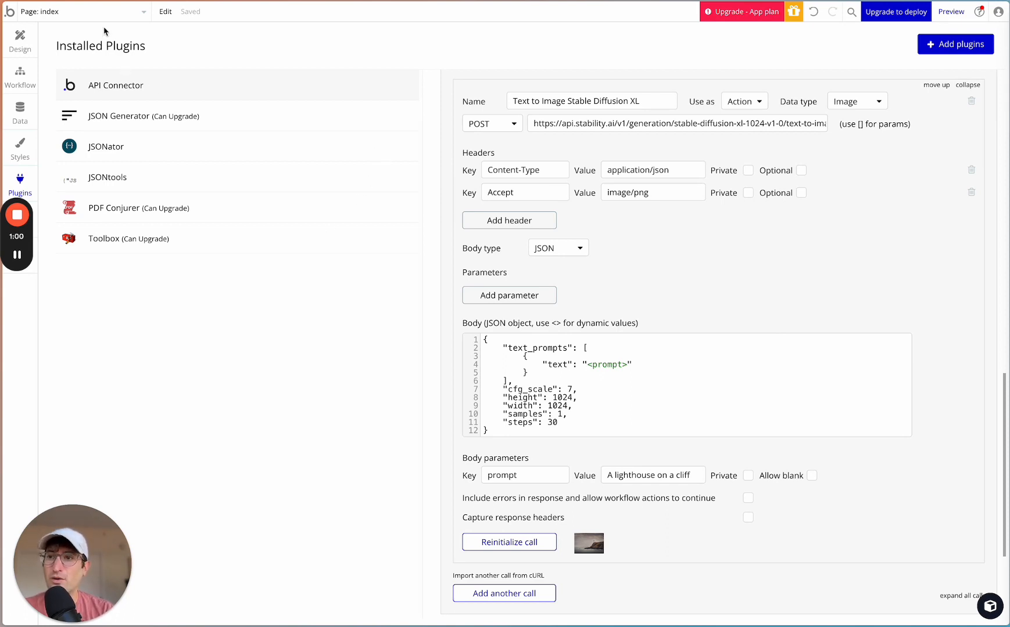
# - Create a new blank page named "stablediffusionxl"
pyautogui.click(87, 14)
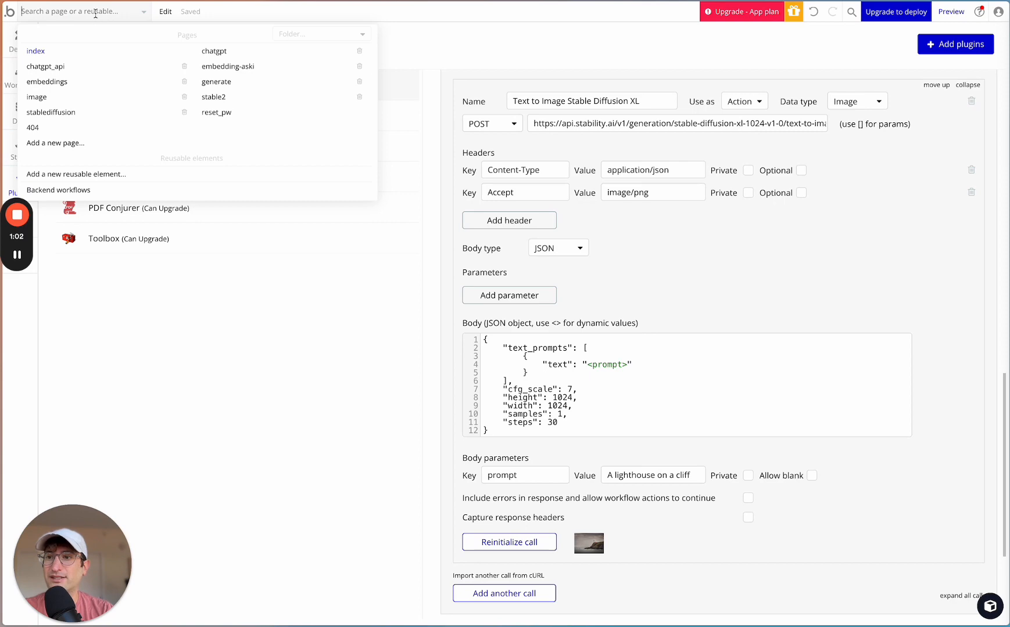
pyautogui.click(74, 144)
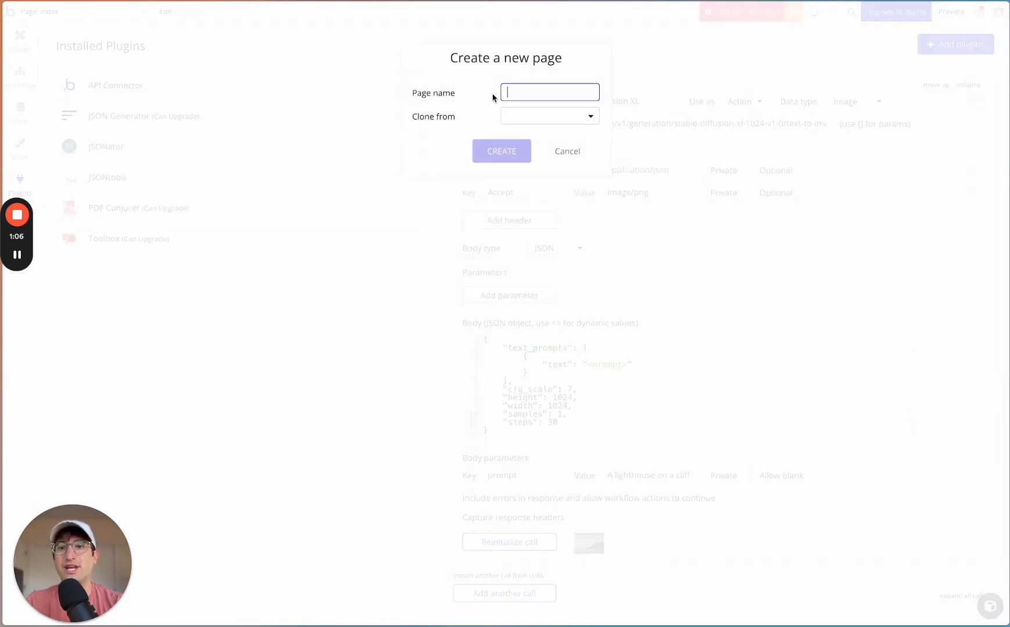
pyautogui.write('stablediffusionxl')
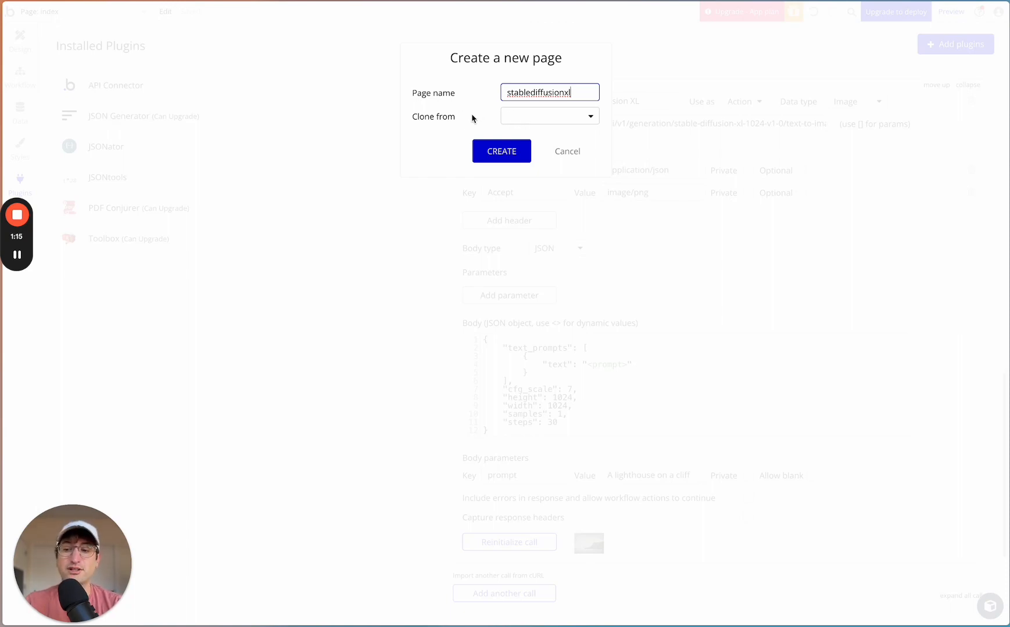
pyautogui.click(494, 148)
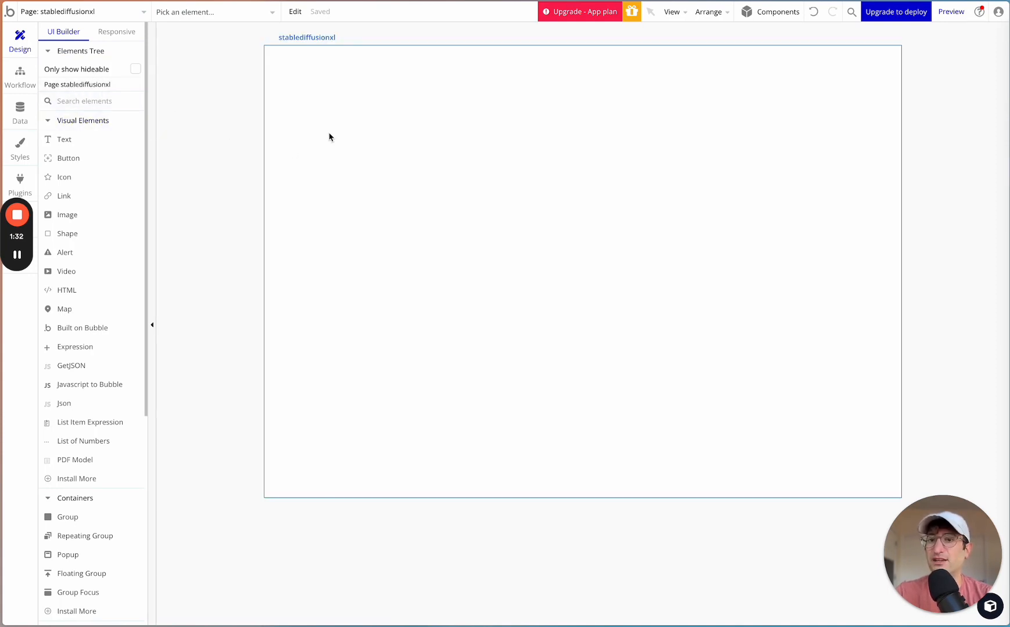
# - Set the container layout of the stablediffusionxl page to Column and close its property editor
pyautogui.click(93, 86)
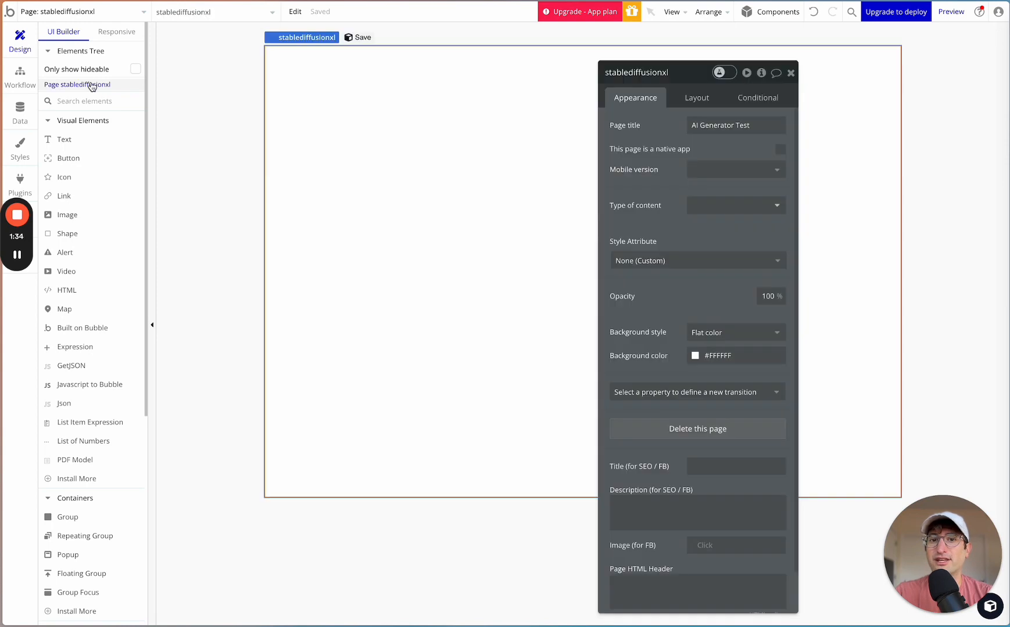
pyautogui.click(75, 87)
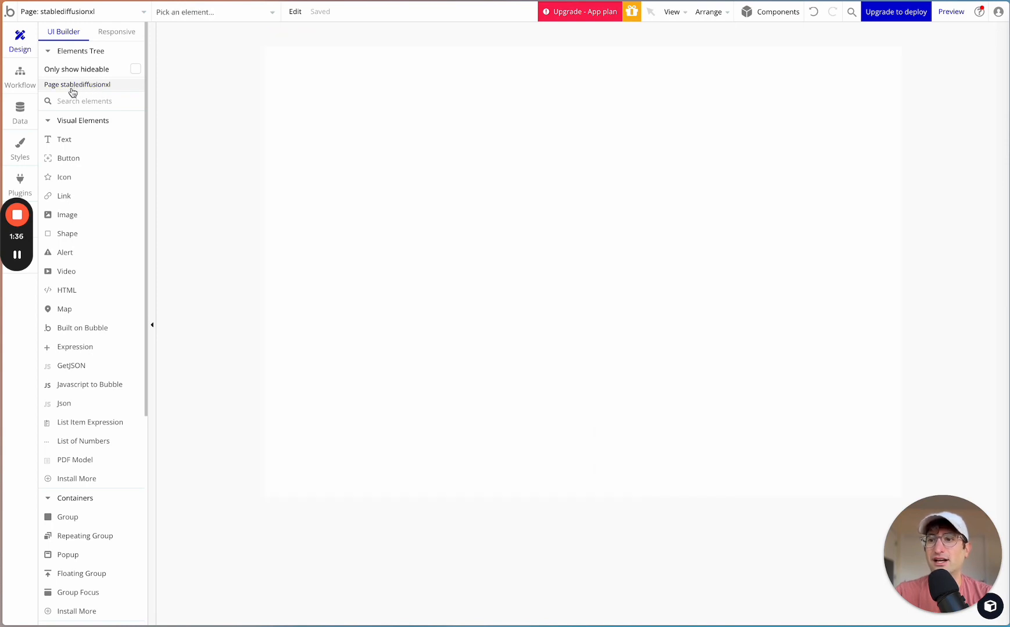
pyautogui.click(76, 86)
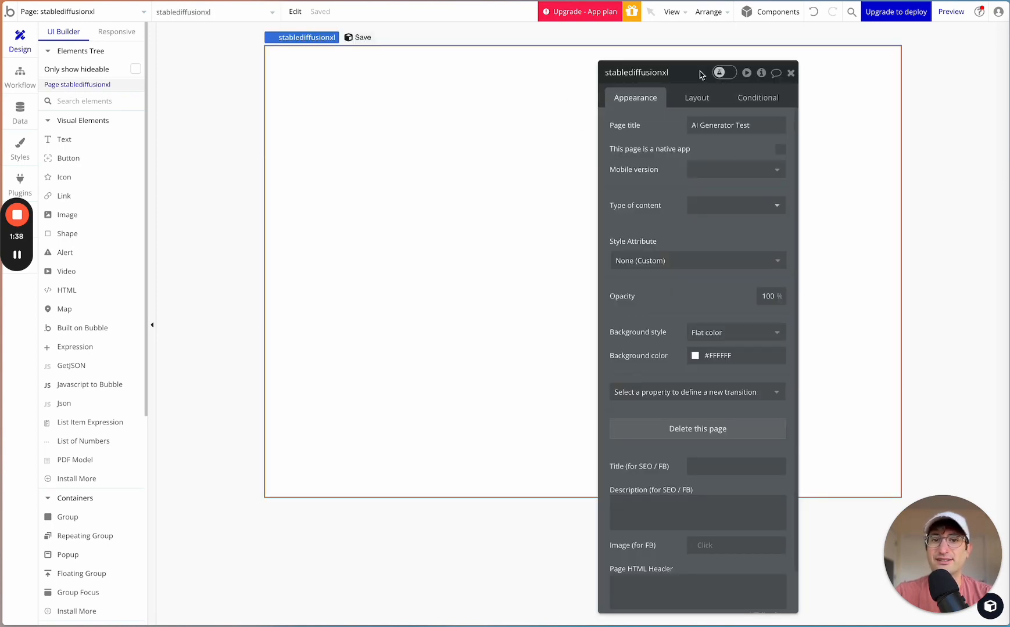
pyautogui.moveTo(702, 75); pyautogui.dragTo(787, 54)
pyautogui.click(780, 82)
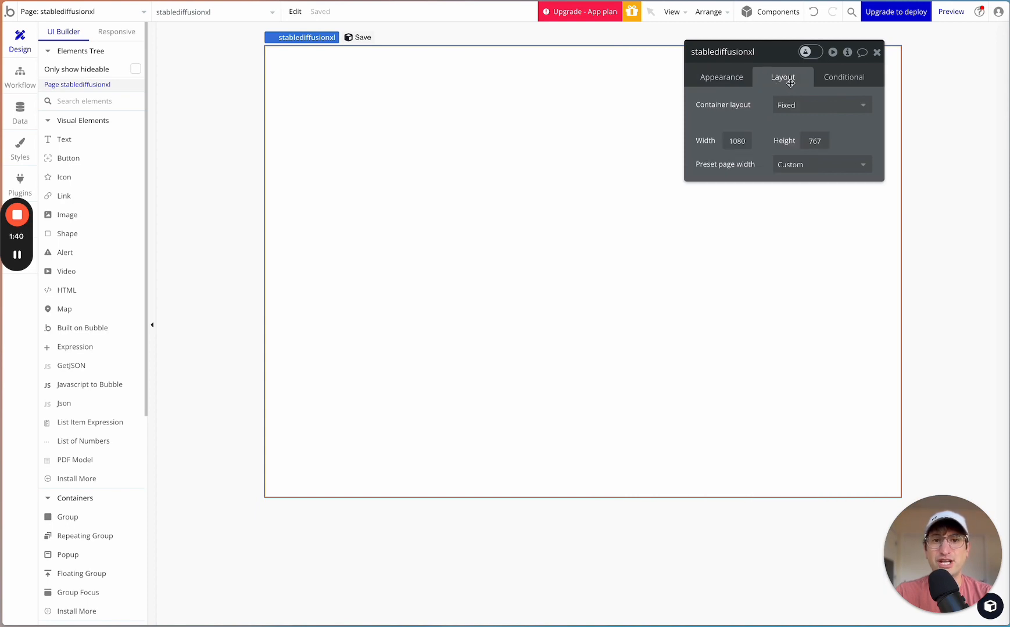
pyautogui.click(793, 104)
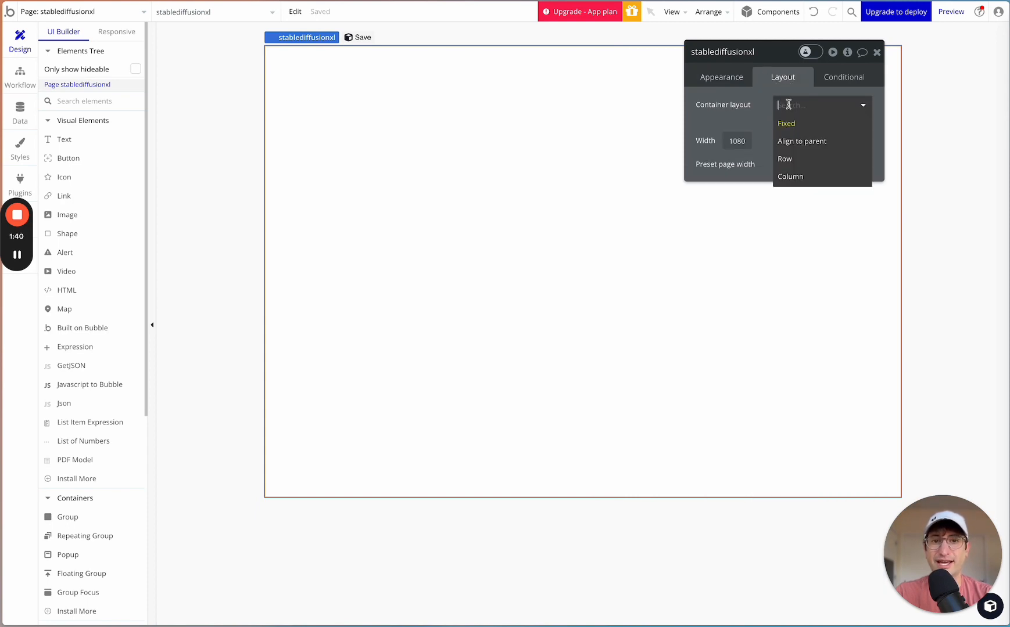
pyautogui.click(799, 181)
pyautogui.click(783, 106)
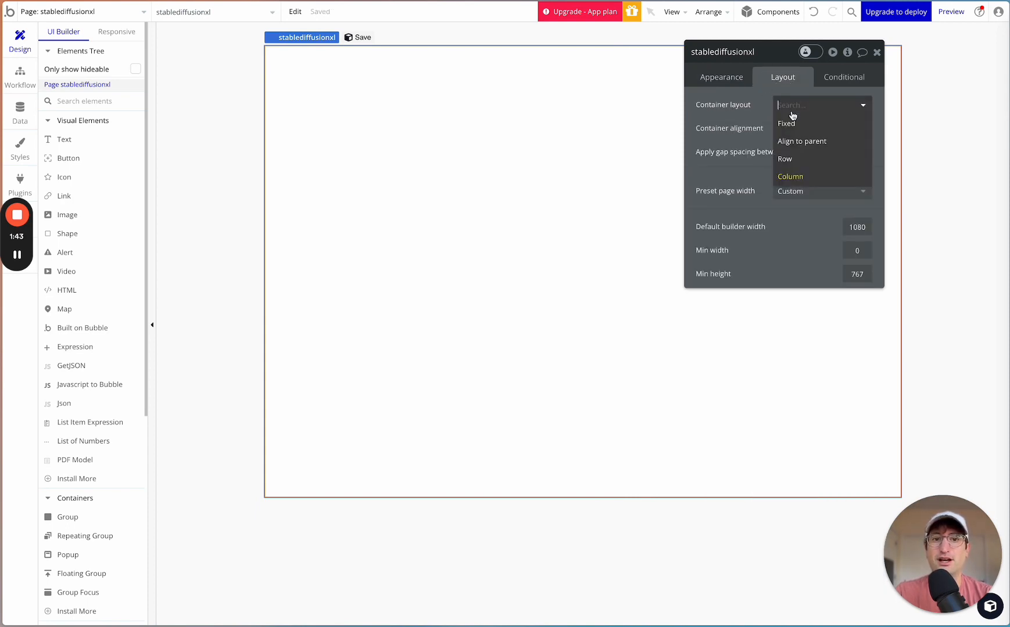
pyautogui.click(793, 176)
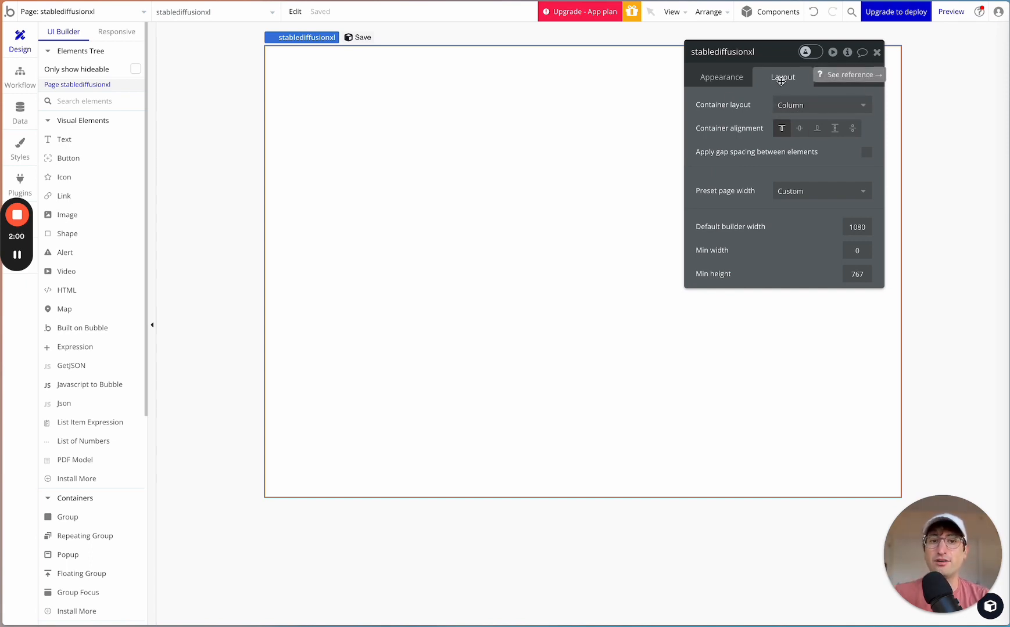
pyautogui.moveTo(19, 255)
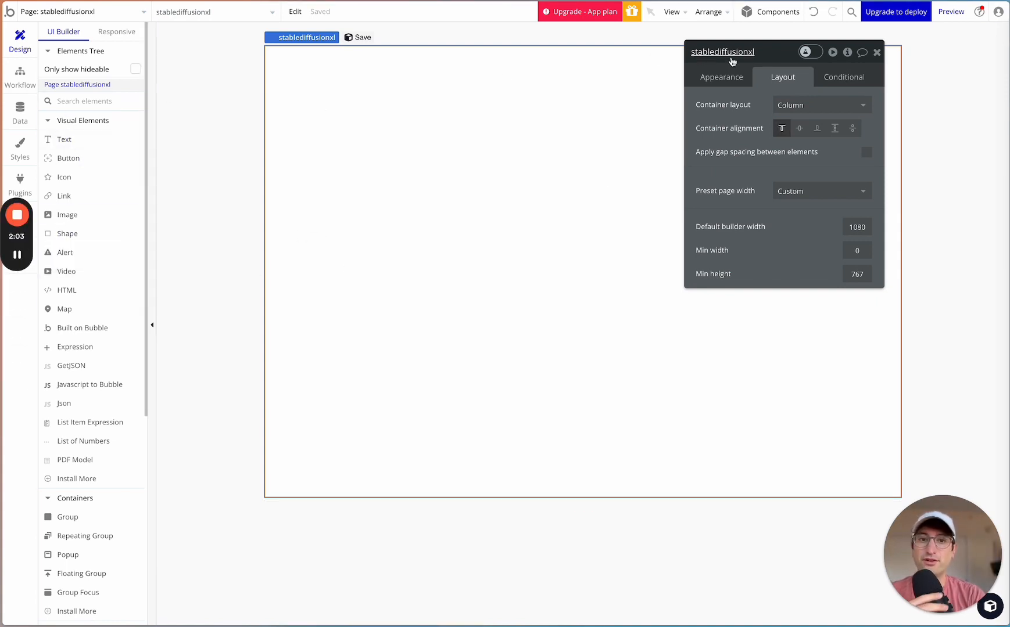
pyautogui.click(877, 52)
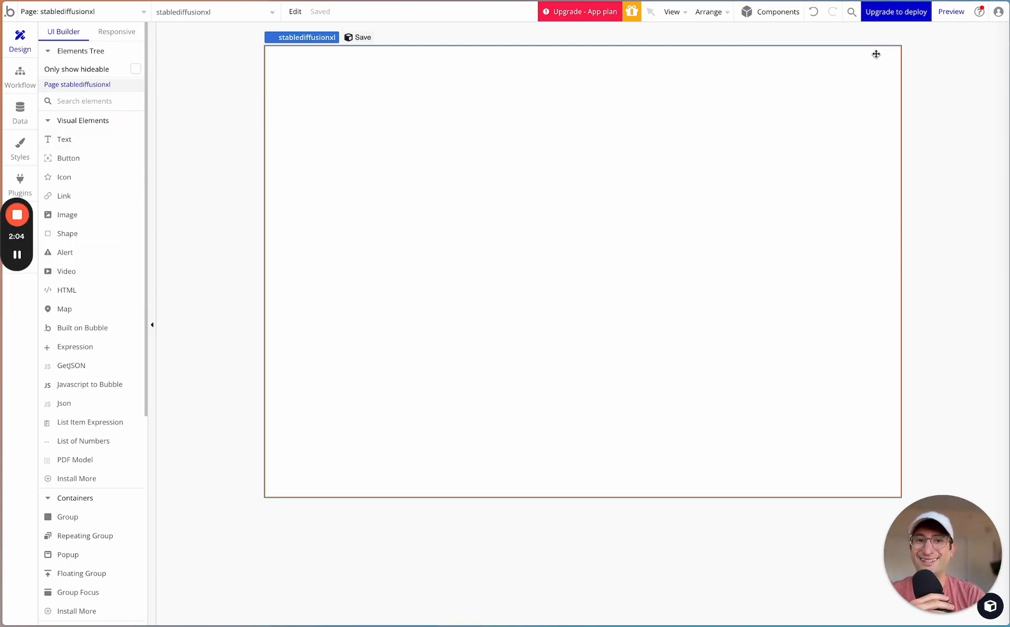
# - Find the Group container element and draw one about 972 by 665 px over most of the page
pyautogui.click(65, 102)
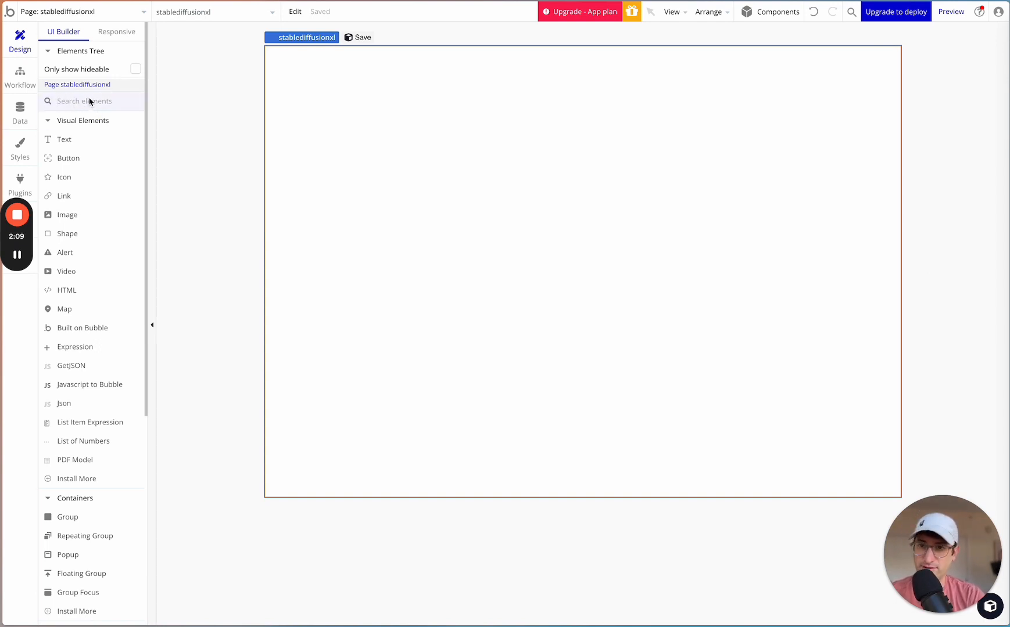
pyautogui.write('group')
pyautogui.click(89, 142)
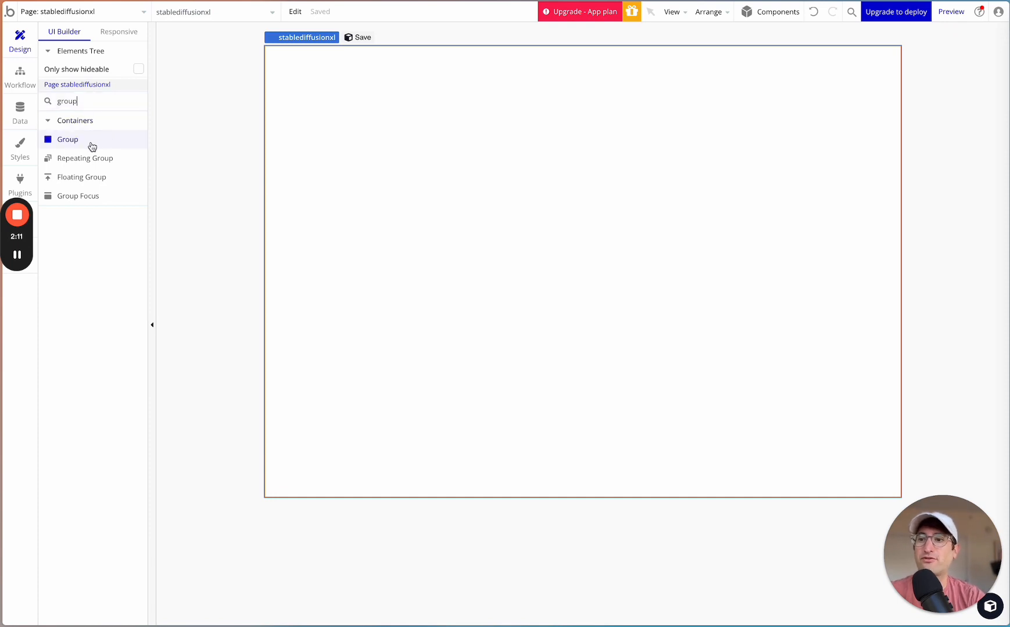
pyautogui.moveTo(298, 59); pyautogui.dragTo(869, 449)
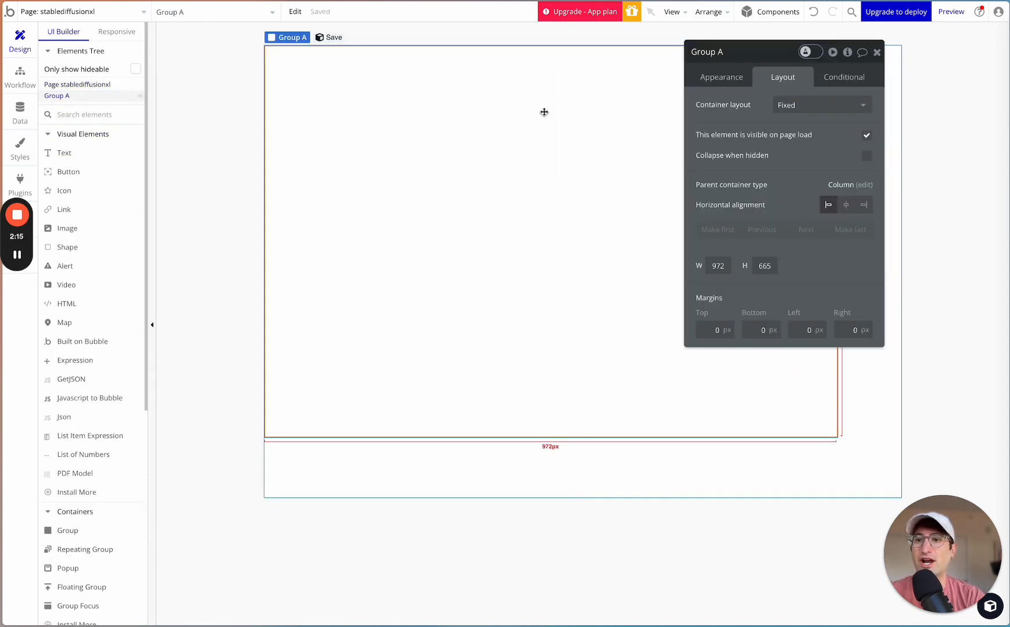
# - Set the new group's container layout to Column
pyautogui.moveTo(769, 54); pyautogui.dragTo(793, 49)
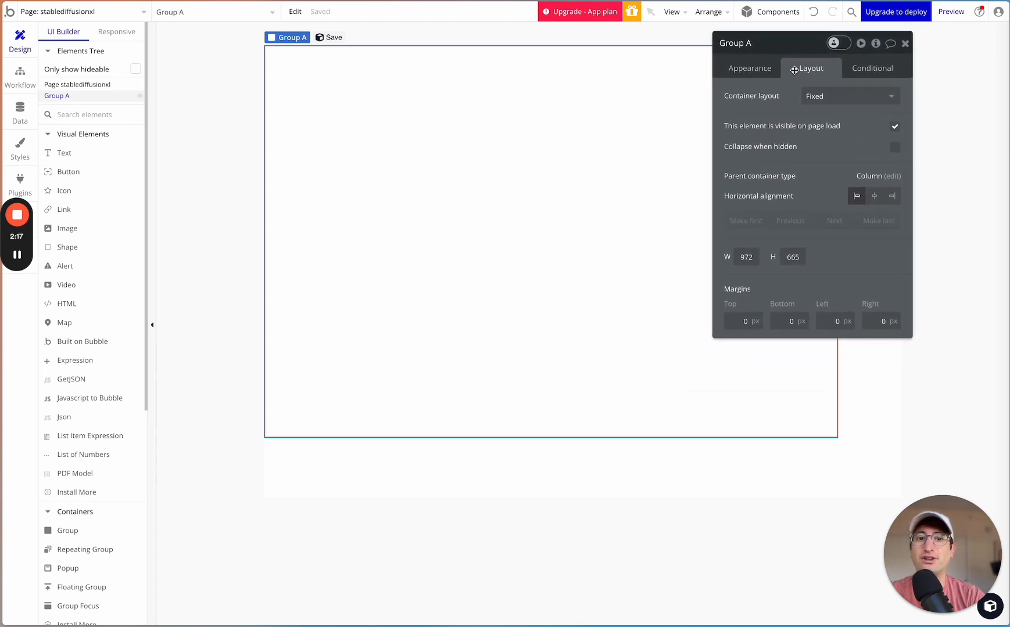
pyautogui.click(813, 96)
pyautogui.click(827, 184)
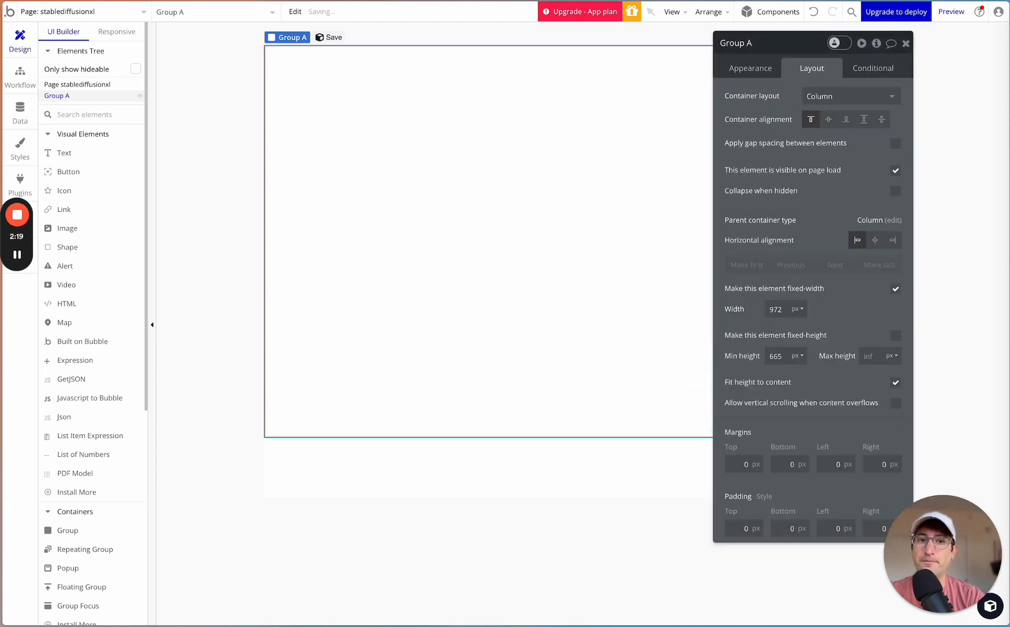
# - Rename the group as "Container"
pyautogui.click(748, 43)
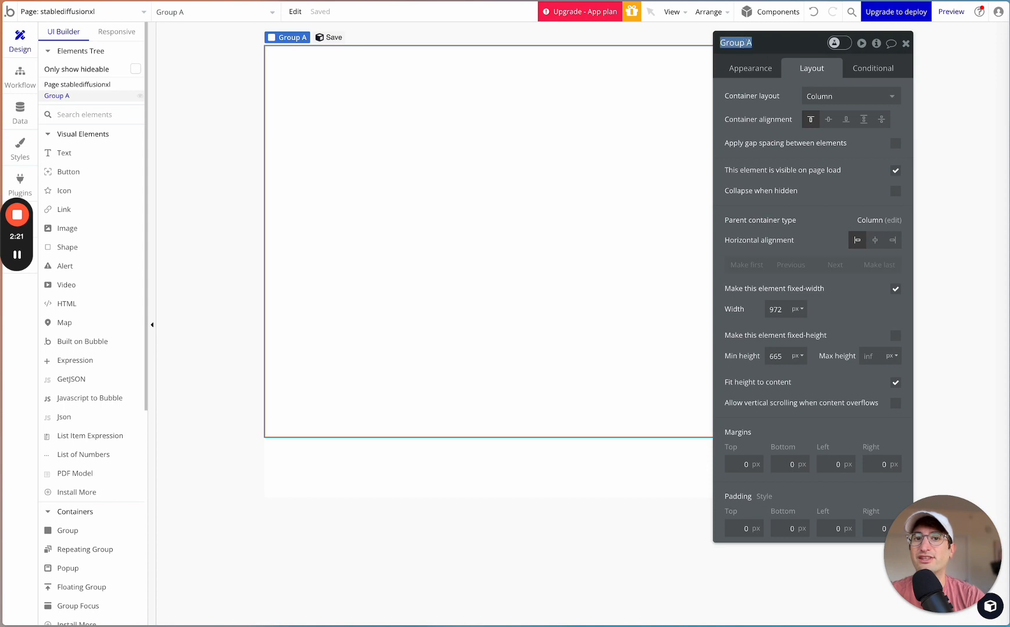
pyautogui.click(778, 45)
pyautogui.tripleClick(744, 48)
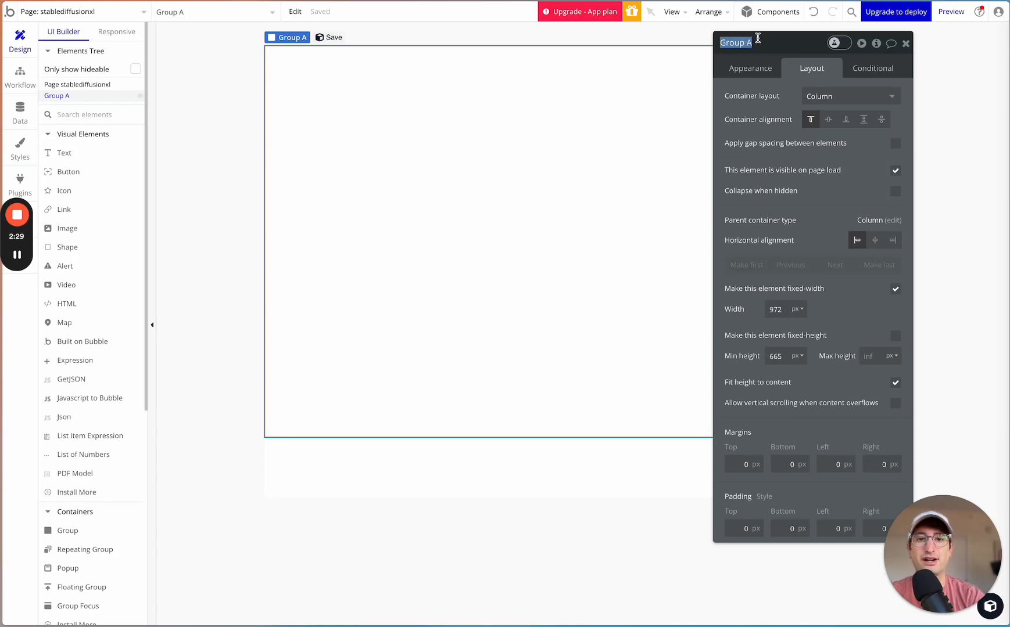
pyautogui.write('Container')
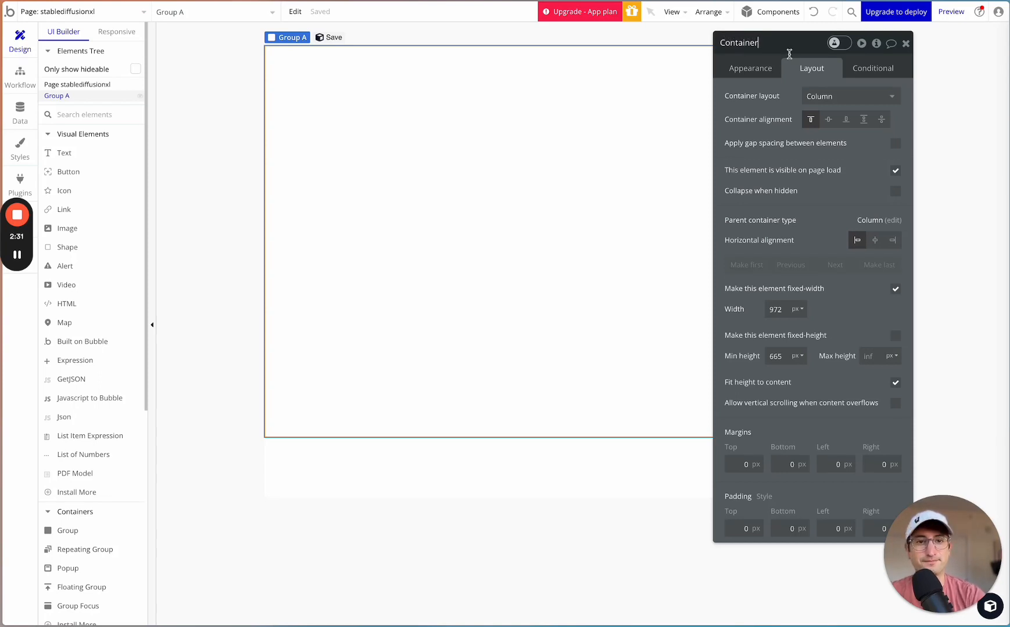
pyautogui.moveTo(797, 39); pyautogui.dragTo(727, 30)
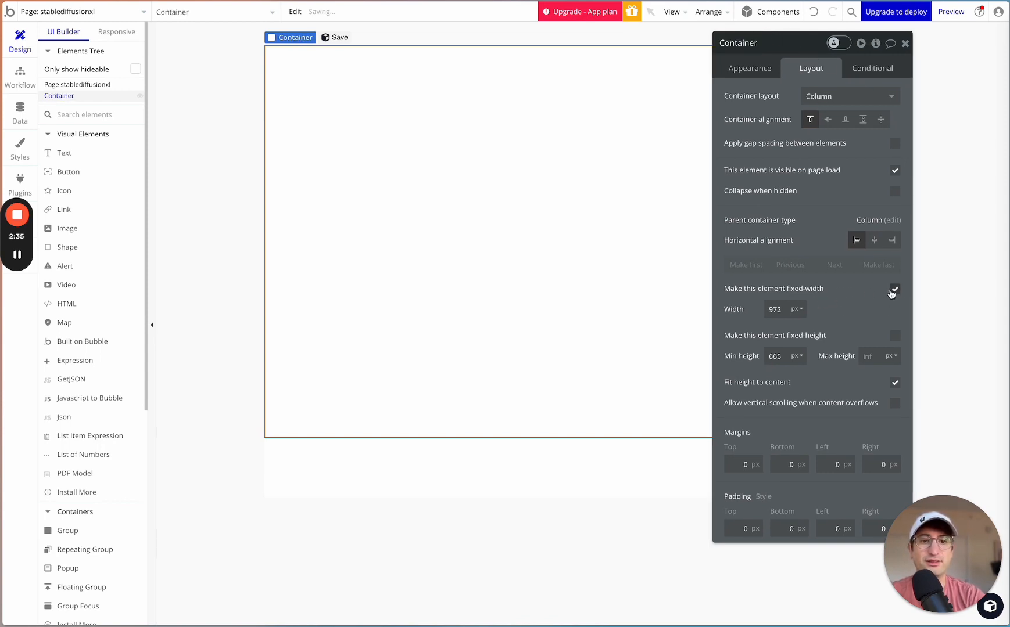
# - Remove the Container group's fixed width and set its minimum width and minimum height to 0 px
pyautogui.click(894, 289)
pyautogui.doubleClick(771, 310)
pyautogui.write('0')
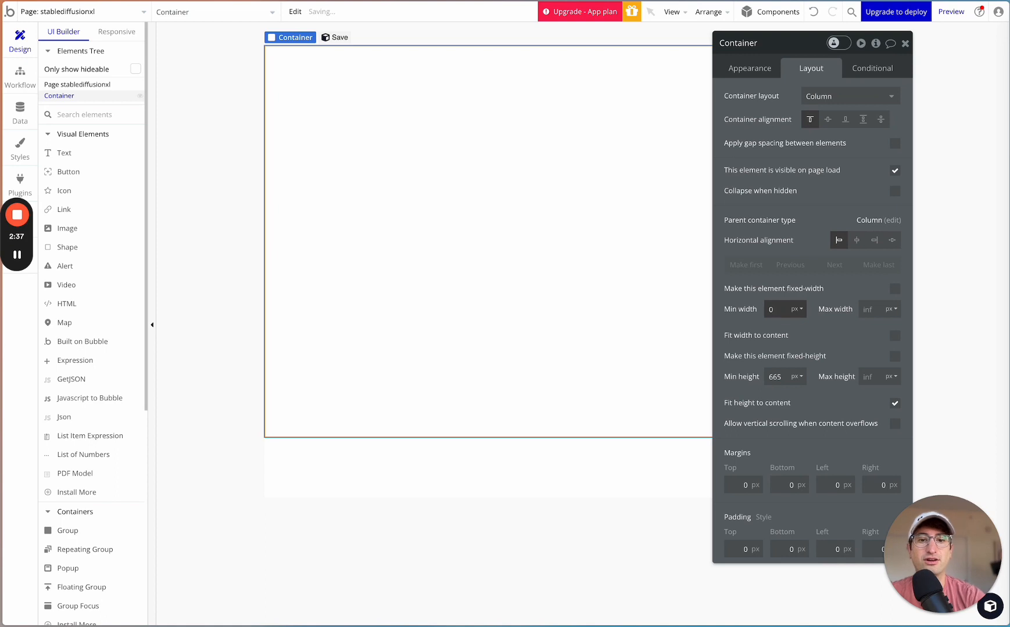
pyautogui.doubleClick(778, 377)
pyautogui.write('0')
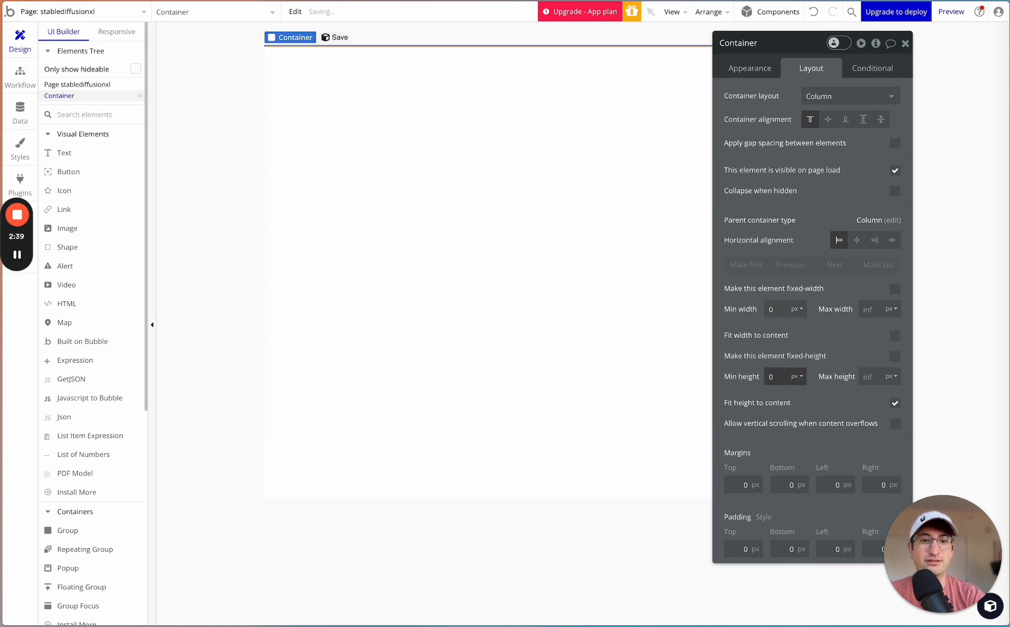
# - Center the Container group horizontally and set its padding to 20 px on all four sides
pyautogui.moveTo(810, 55); pyautogui.dragTo(708, 43)
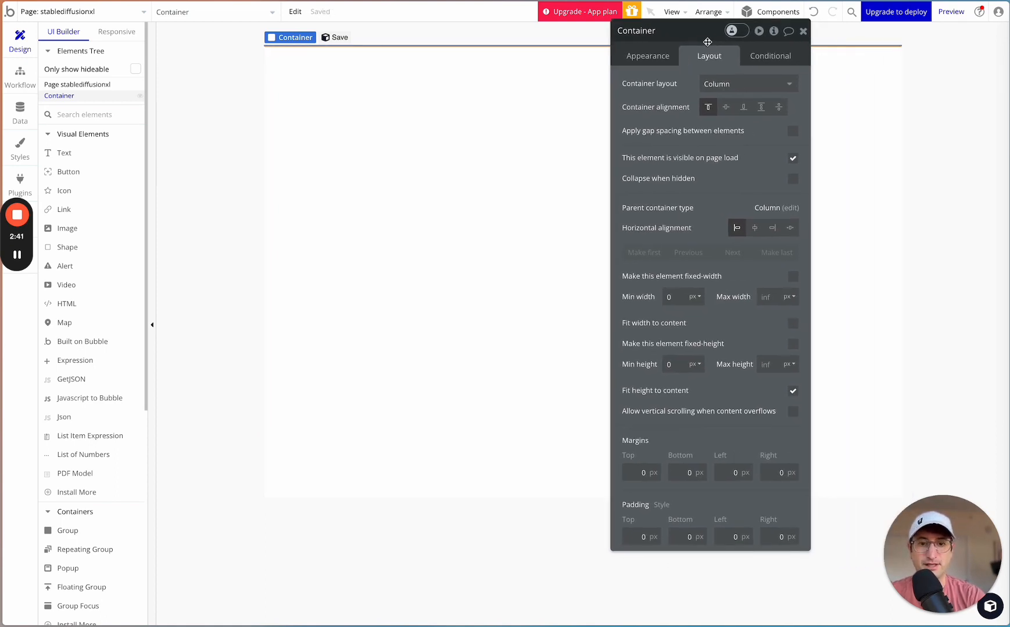
pyautogui.click(755, 229)
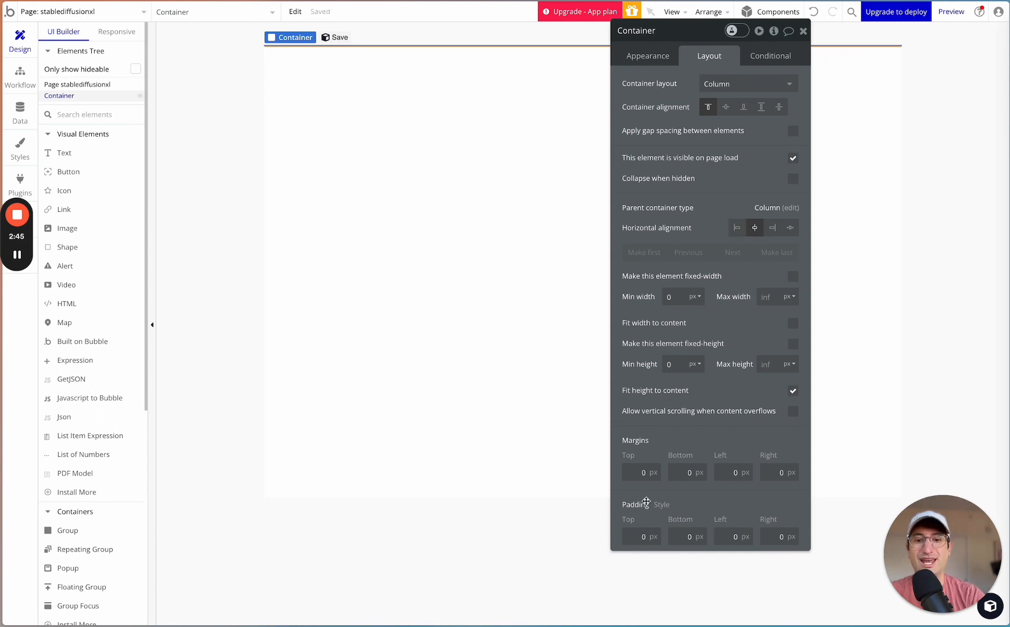
pyautogui.write('20')
pyautogui.press('Tab')
pyautogui.write('20')
pyautogui.press('Tab')
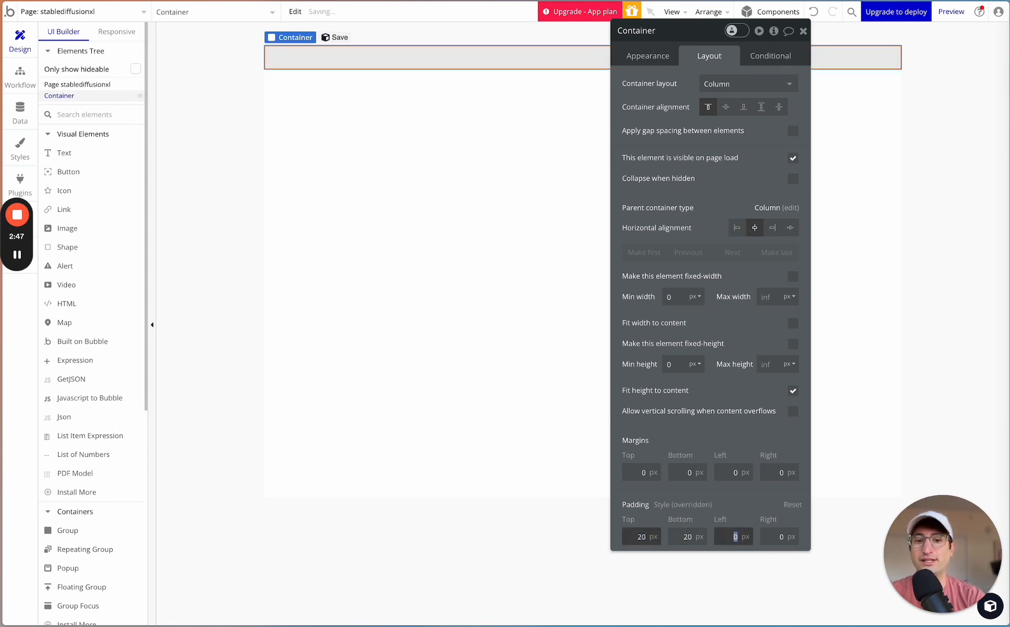
pyautogui.write('20')
pyautogui.press('Tab')
pyautogui.press('Tab')
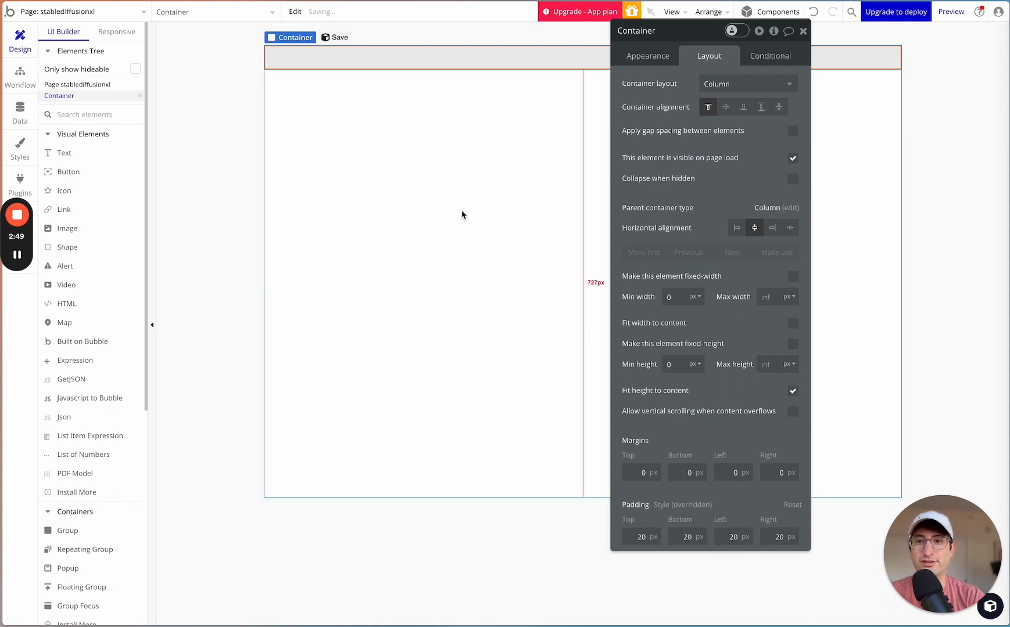
# - Add a text element inside the Container group and check its nesting in the elements tree
pyautogui.click(320, 87)
pyautogui.click(330, 62)
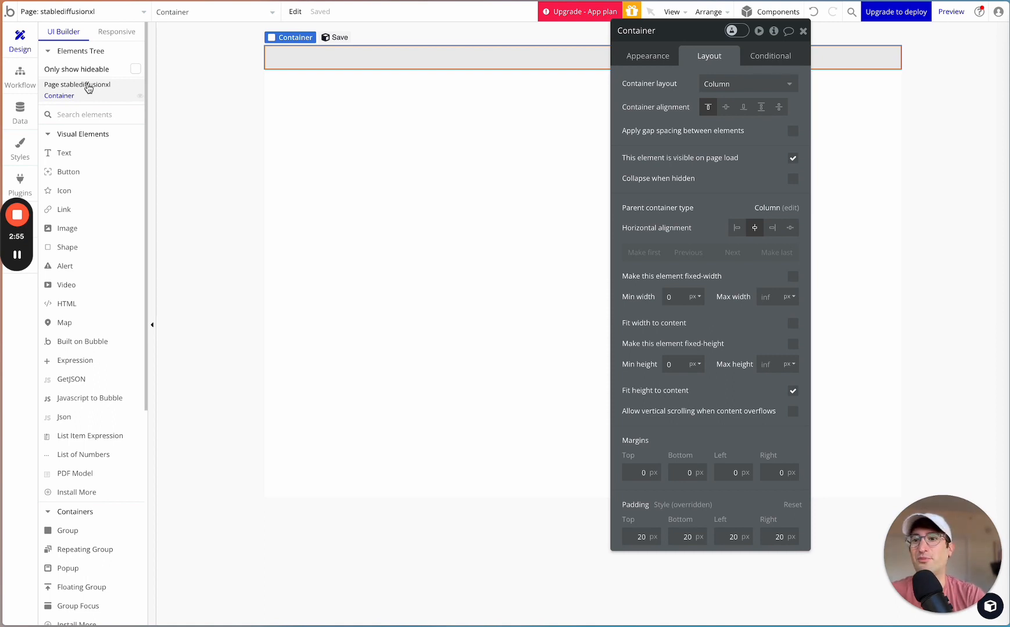
pyautogui.click(74, 158)
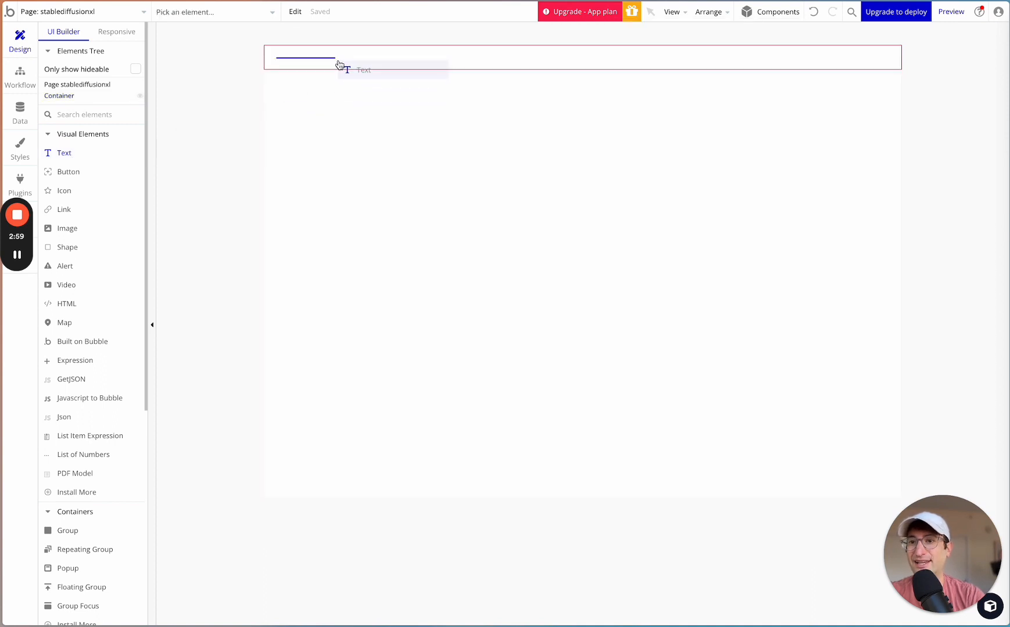
pyautogui.click(339, 64)
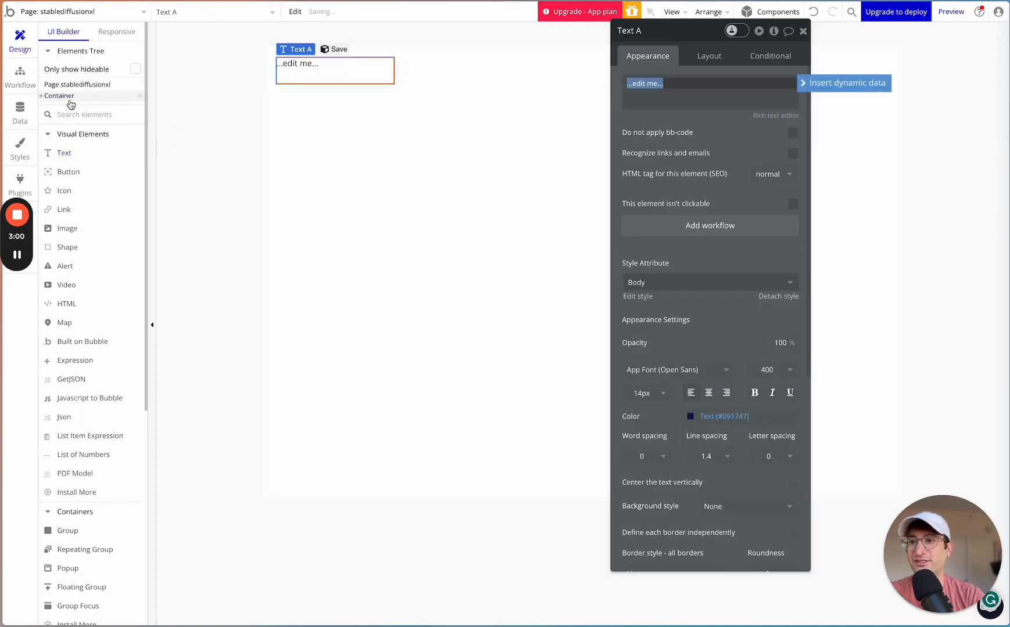
pyautogui.click(41, 97)
pyautogui.click(40, 96)
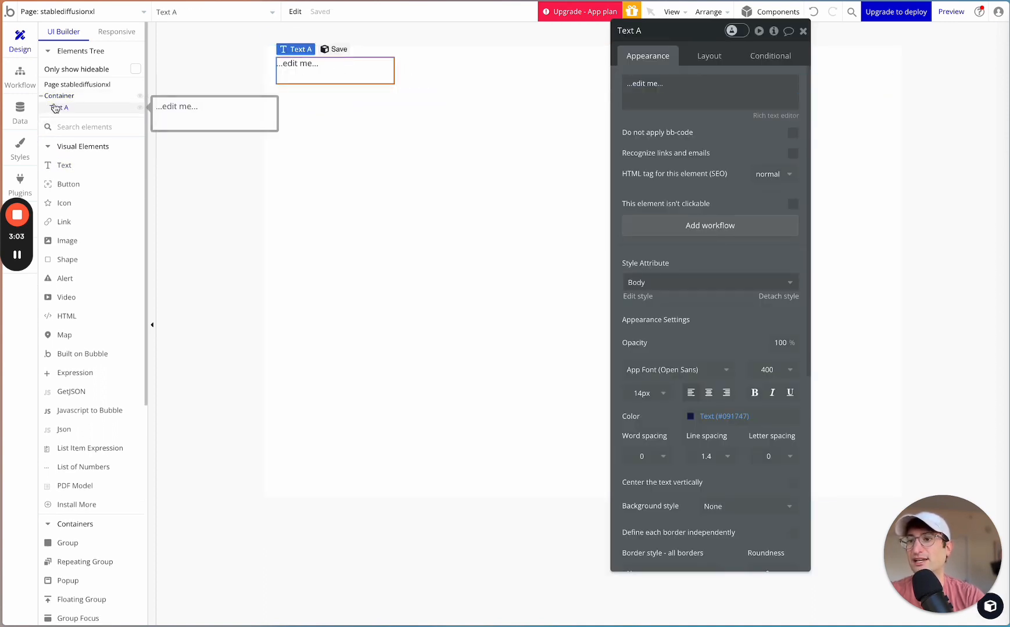
# - Move the text element out of the Container group in the elements tree and nest it back inside
pyautogui.click(42, 96)
pyautogui.click(41, 97)
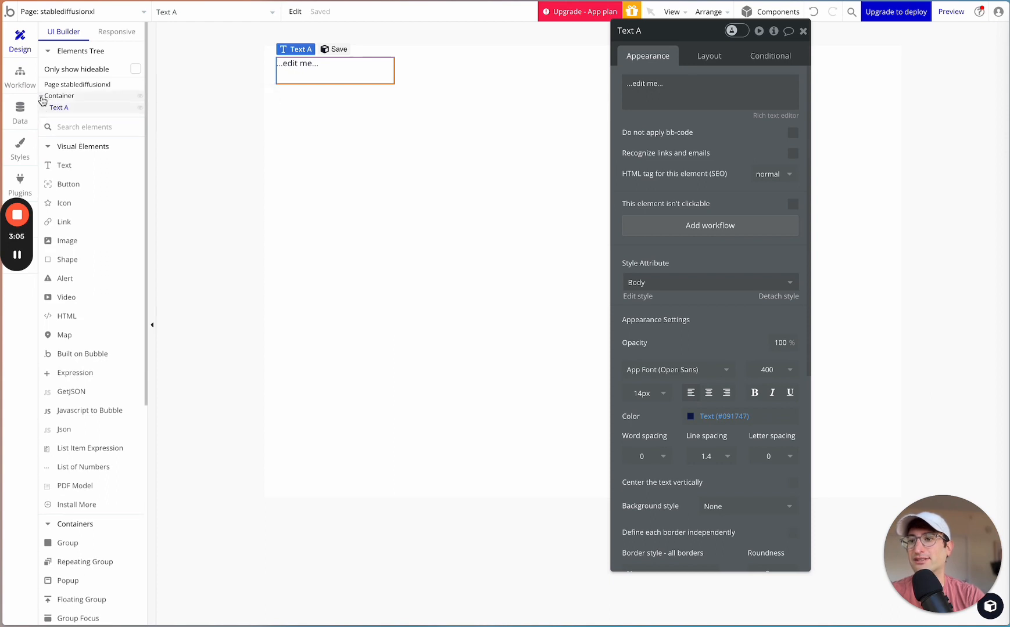
pyautogui.click(42, 96)
pyautogui.click(41, 96)
pyautogui.moveTo(58, 105)
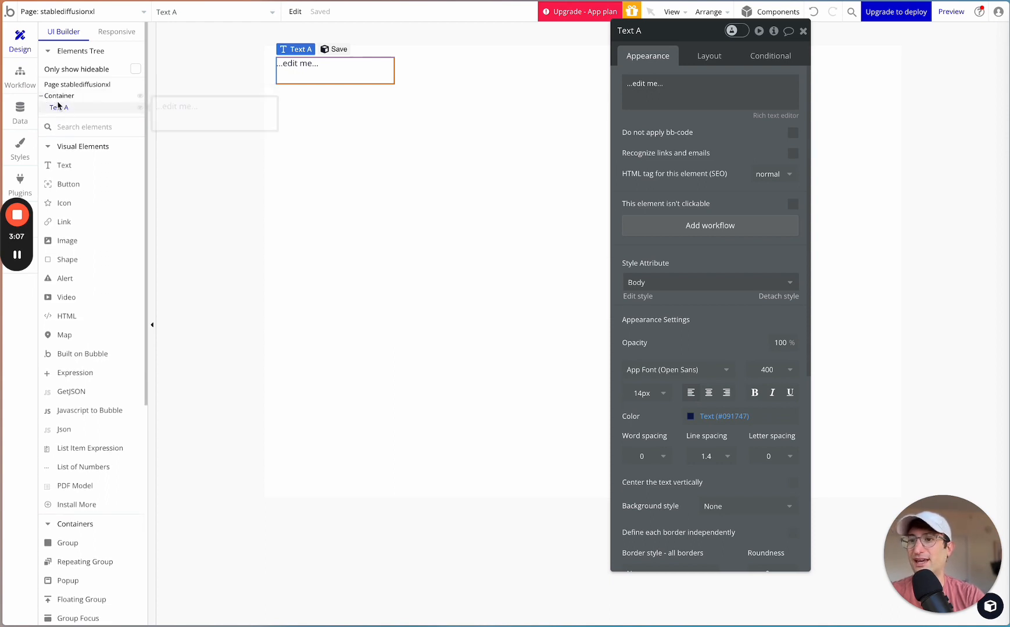
pyautogui.moveTo(64, 109); pyautogui.dragTo(65, 95)
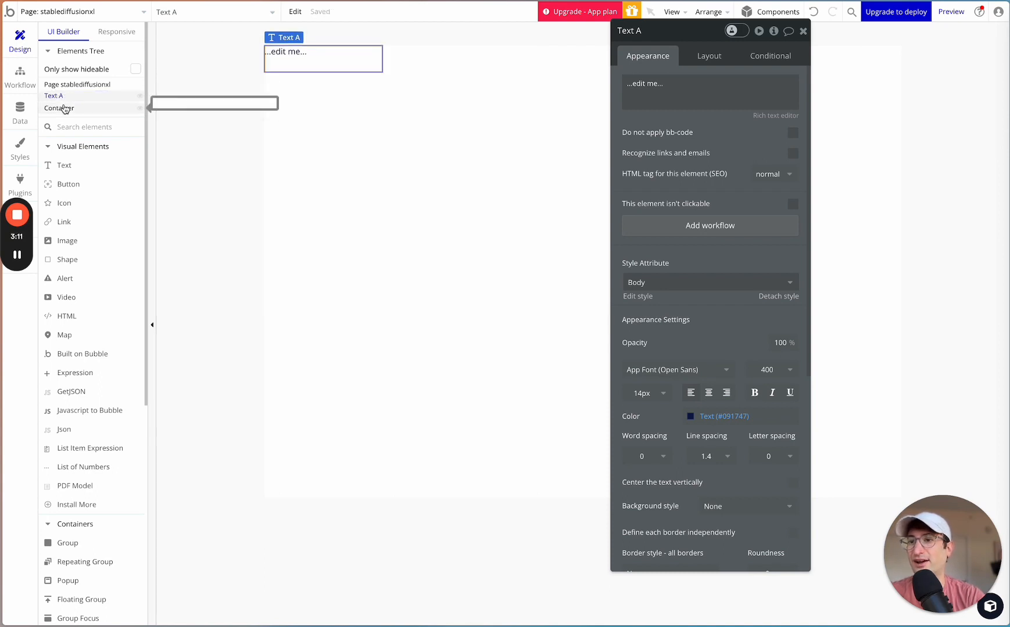
pyautogui.moveTo(58, 97); pyautogui.dragTo(60, 114)
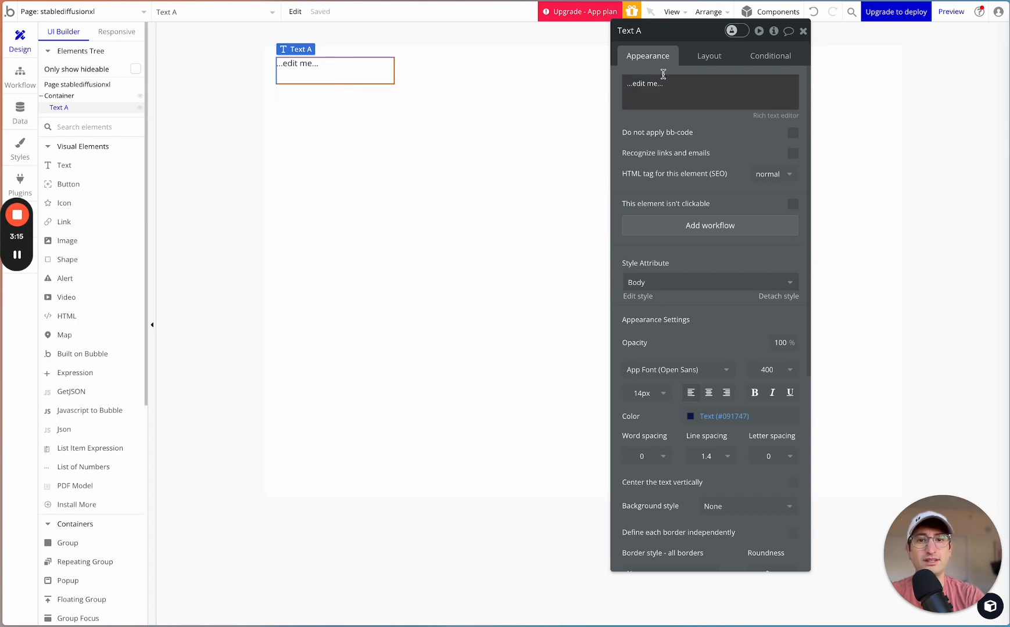
# - Remove the text element's fixed width, set its minimum width and minimum height to 0 px, and fit its width to content
pyautogui.click(708, 56)
pyautogui.moveTo(698, 41); pyautogui.dragTo(725, 54)
pyautogui.click(820, 209)
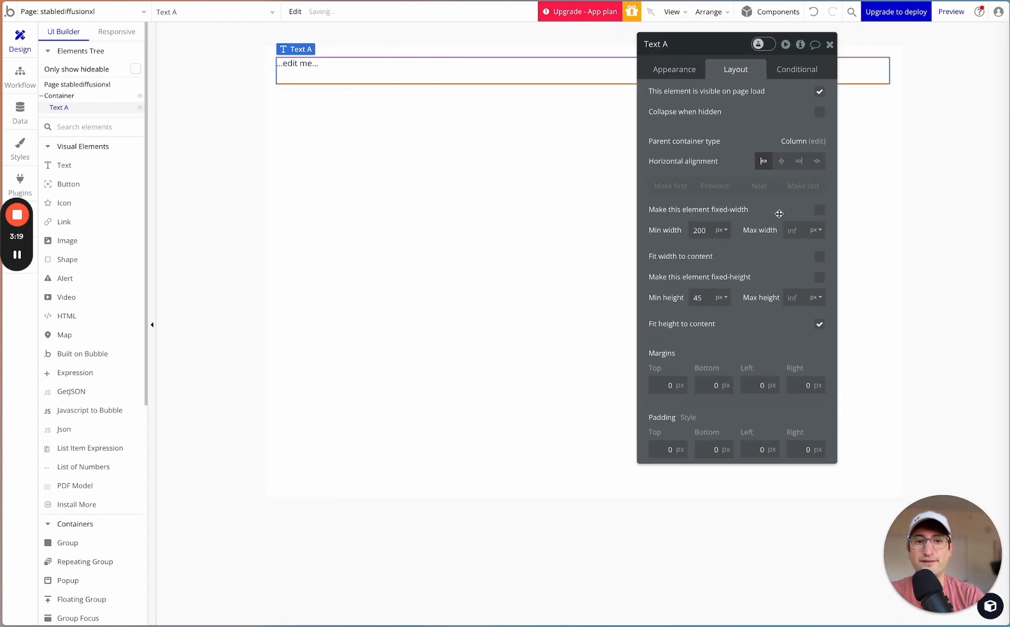
pyautogui.doubleClick(703, 227)
pyautogui.write('0')
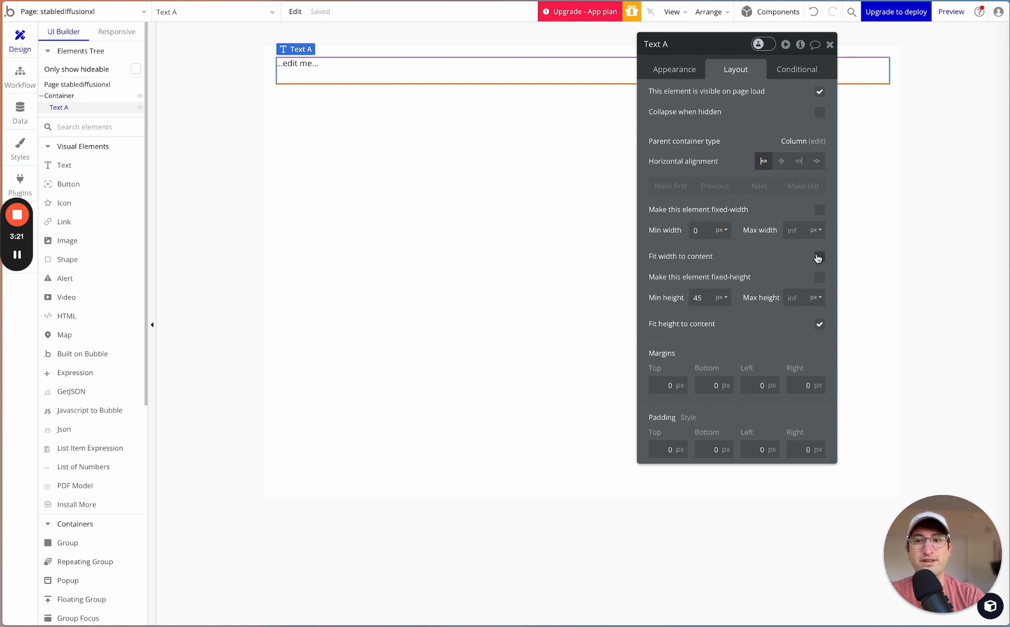
pyautogui.click(818, 257)
pyautogui.doubleClick(698, 297)
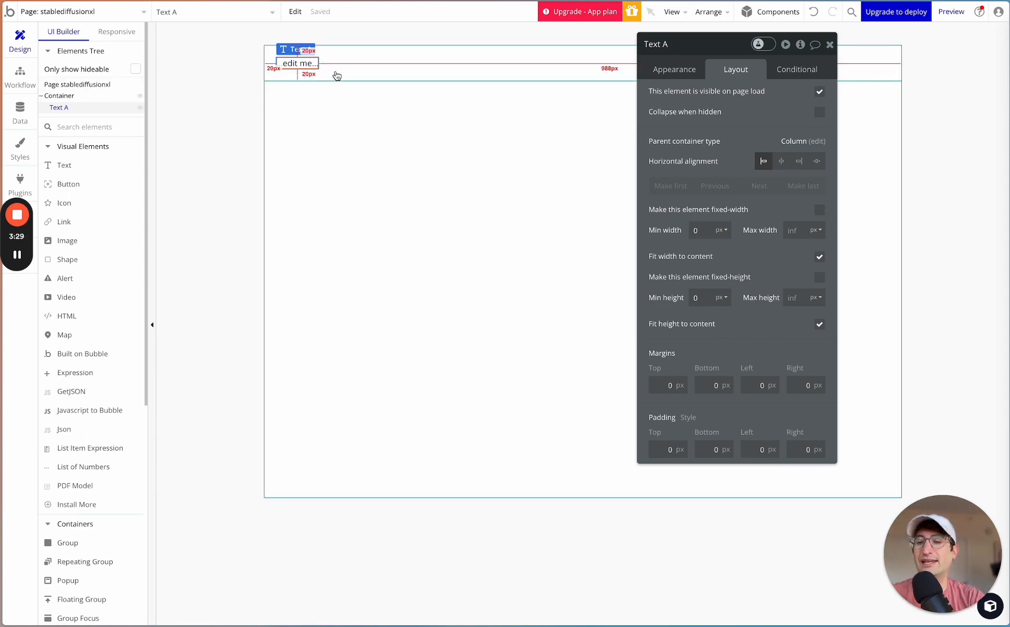
pyautogui.click(308, 70)
pyautogui.click(308, 68)
pyautogui.click(435, 67)
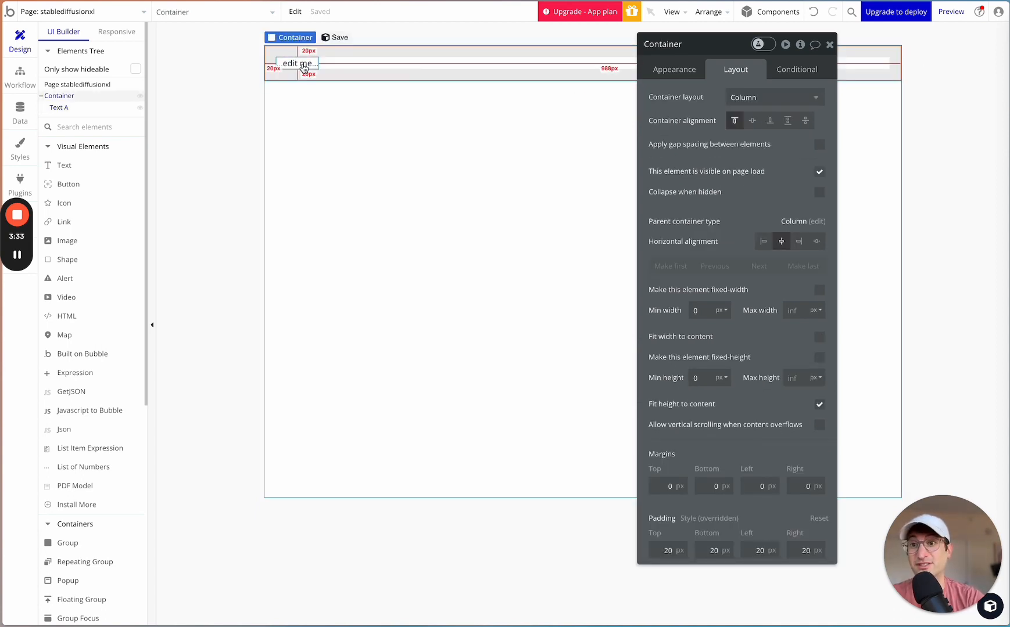
# - Change the text element's content to "Enter your prompt"
pyautogui.click(303, 68)
pyautogui.click(674, 69)
pyautogui.tripleClick(679, 105)
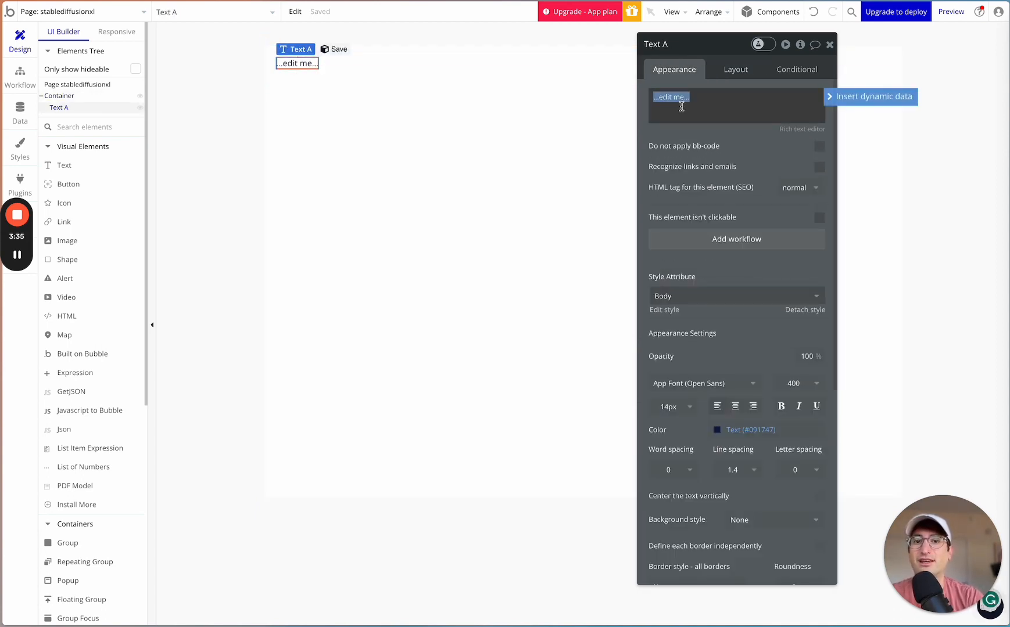
pyautogui.write('Enter')
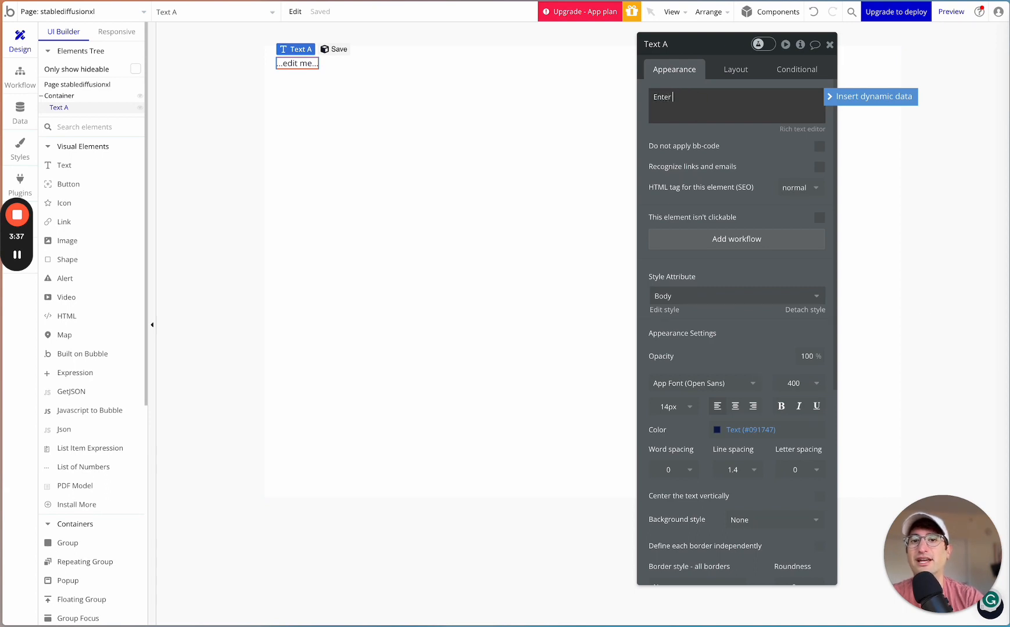
pyautogui.write(' your prompt')
pyautogui.click(747, 155)
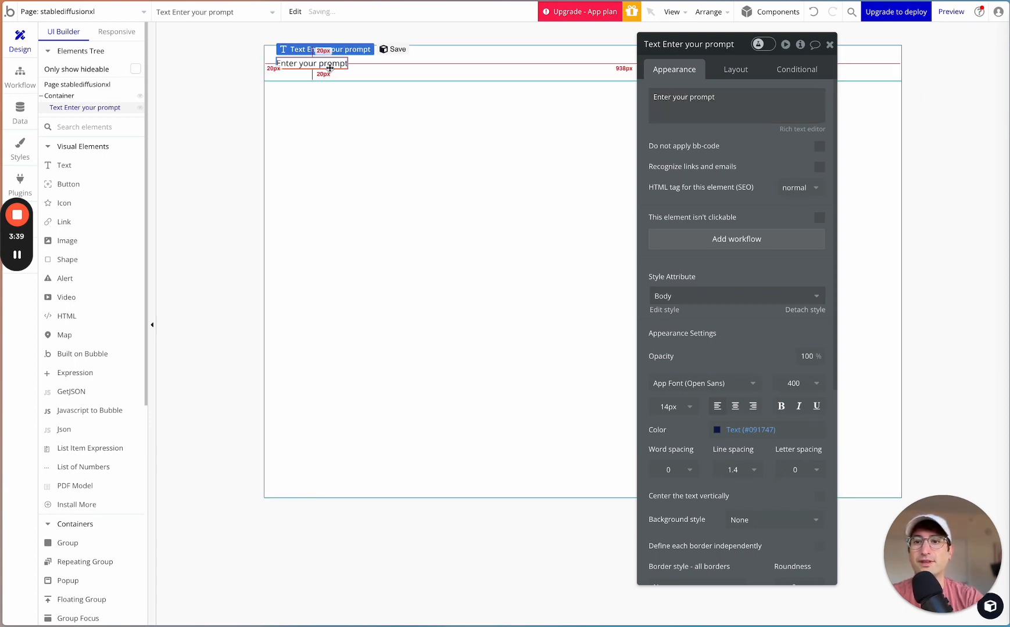
# - Add a single-line Input element inside the Container group below the "Enter your prompt" text
pyautogui.click(351, 69)
pyautogui.click(337, 67)
pyautogui.click(366, 70)
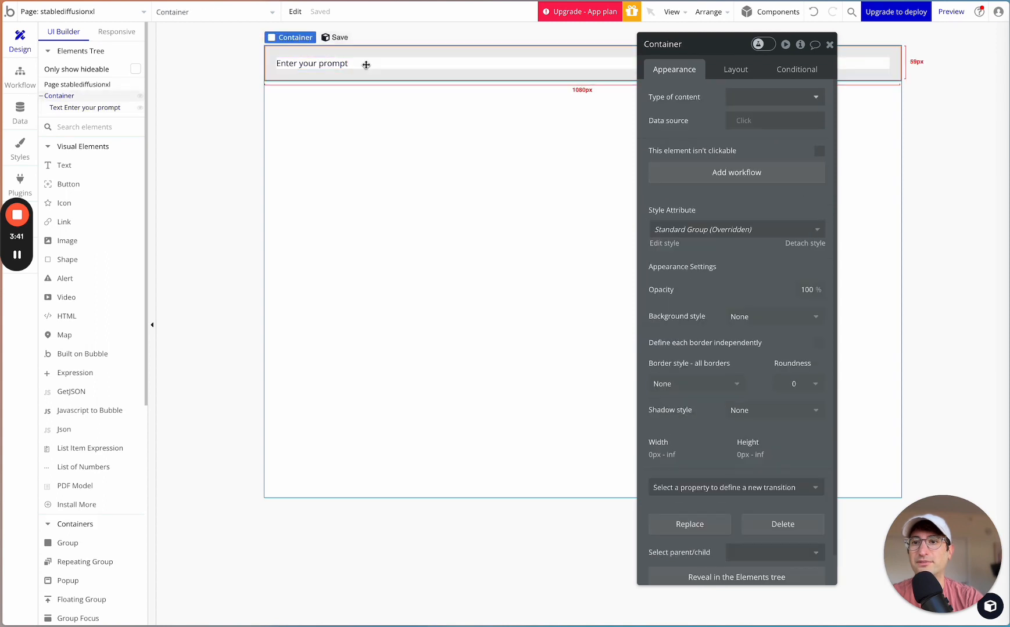
pyautogui.click(83, 129)
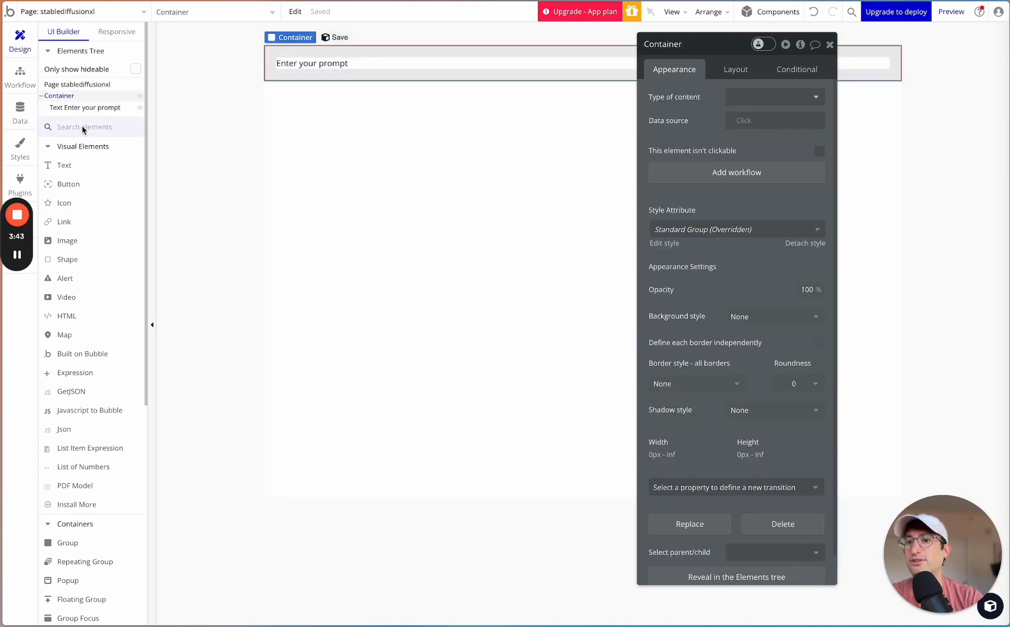
pyautogui.write('input')
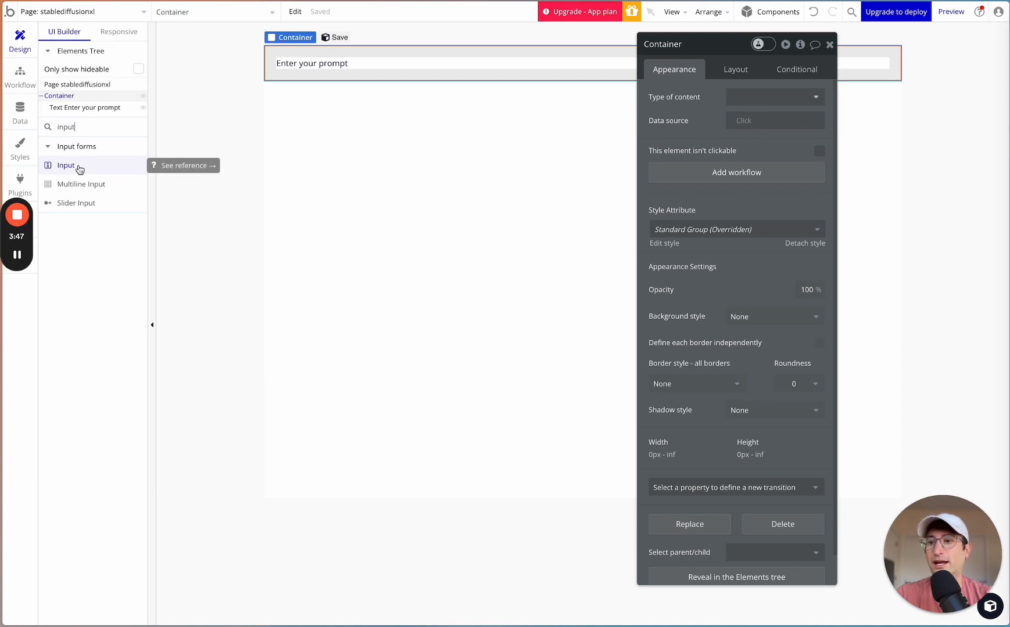
pyautogui.moveTo(80, 168); pyautogui.dragTo(321, 68)
pyautogui.click(58, 96)
pyautogui.click(58, 108)
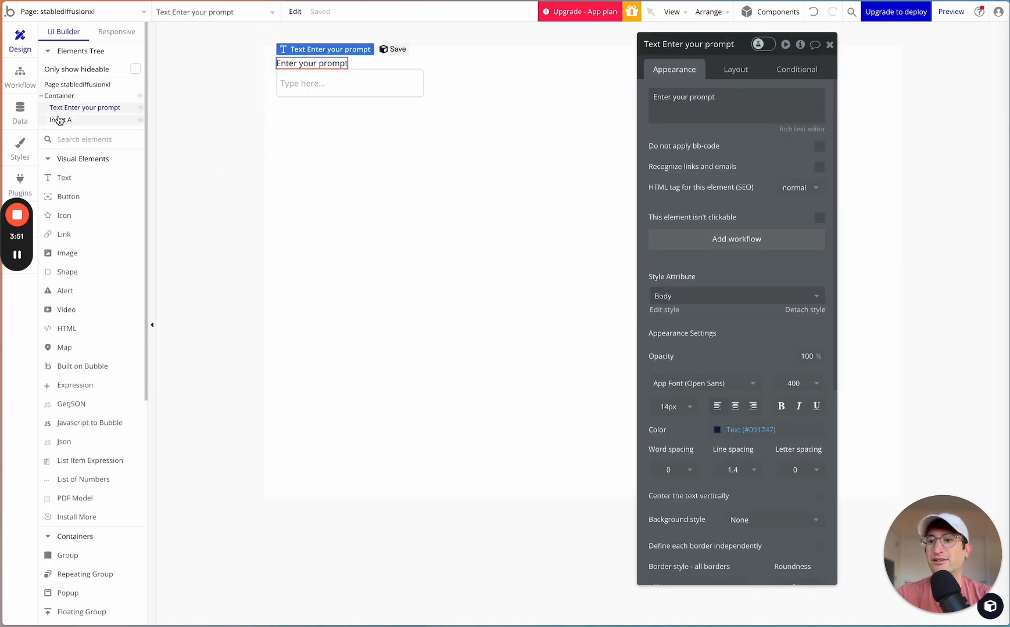
# - Remove the input element's fixed width and set its minimum width to 0 px
pyautogui.click(60, 121)
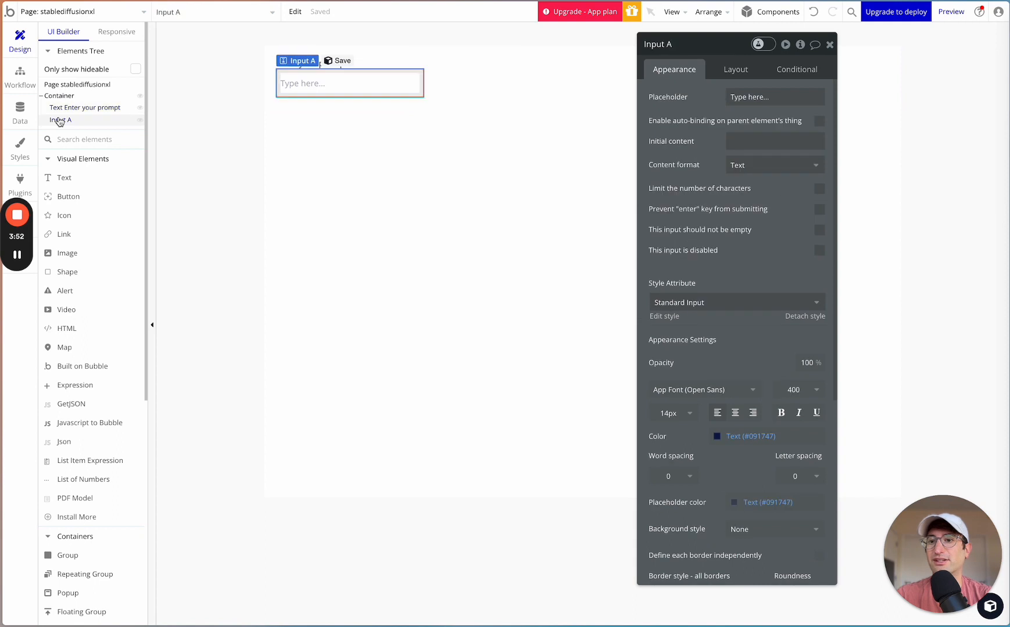
pyautogui.click(734, 70)
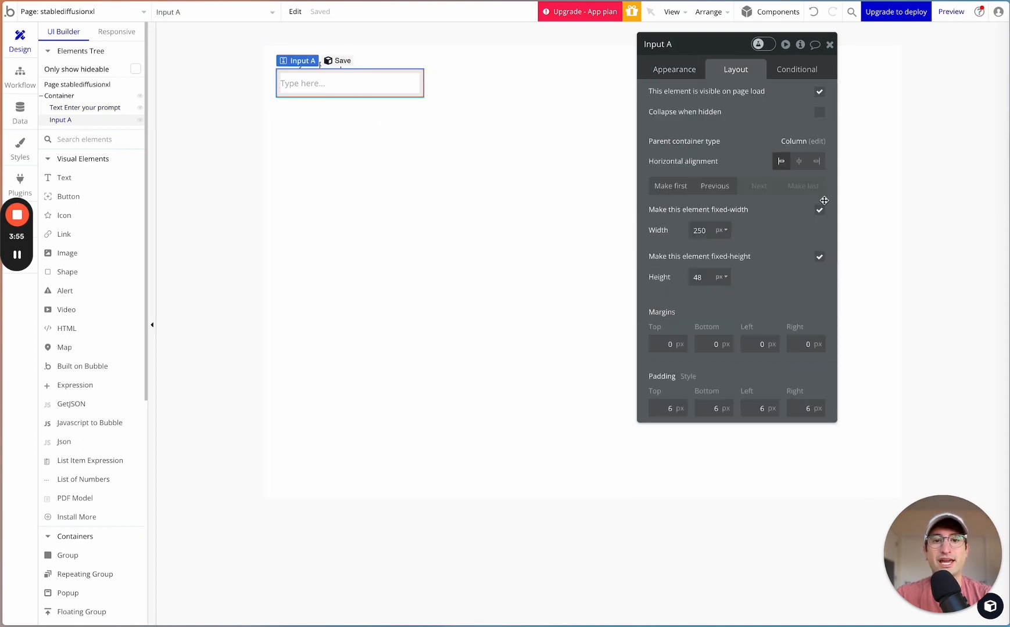
pyautogui.click(819, 210)
pyautogui.doubleClick(700, 231)
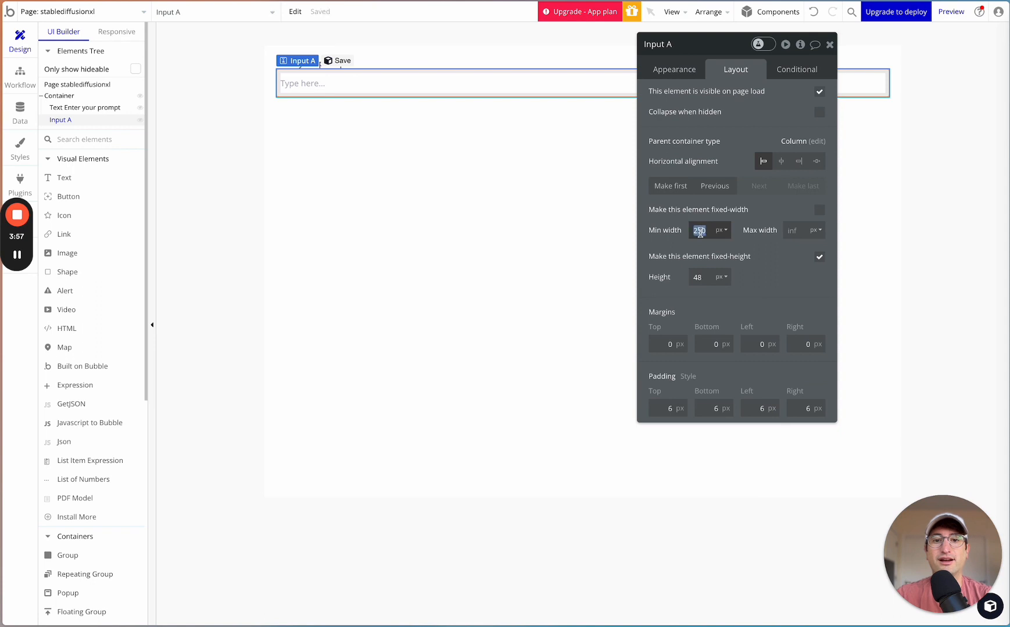
pyautogui.write('0')
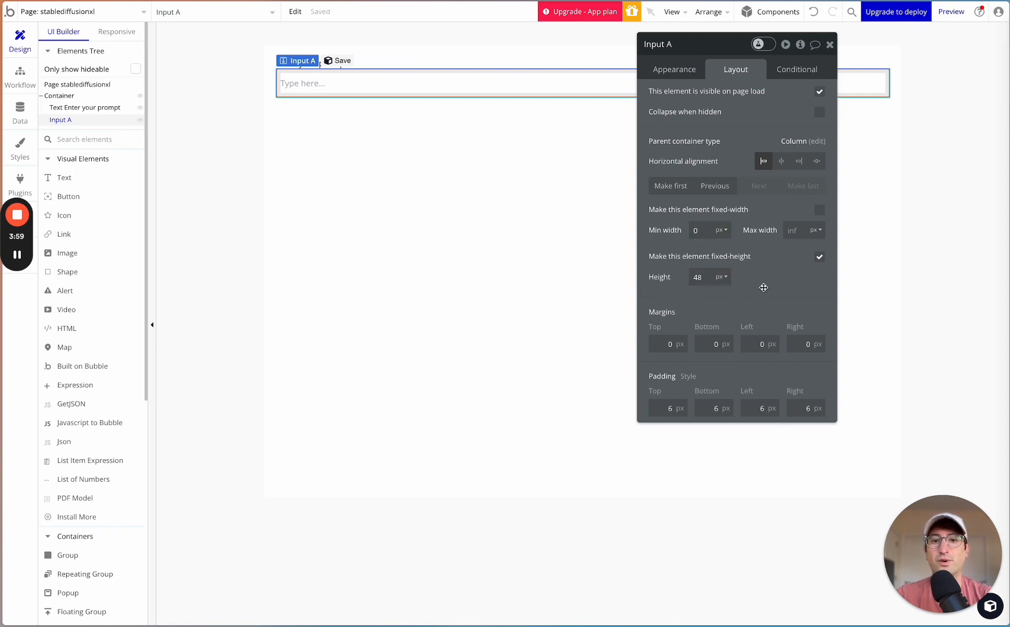
pyautogui.click(407, 54)
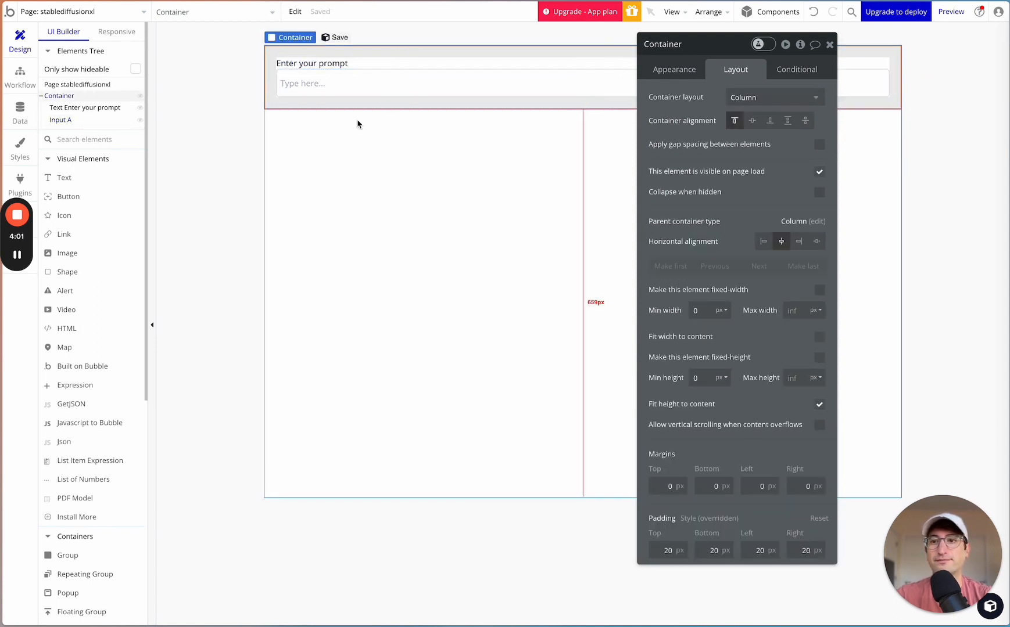
# - Rename the input element as "Input Prompt"
pyautogui.click(374, 82)
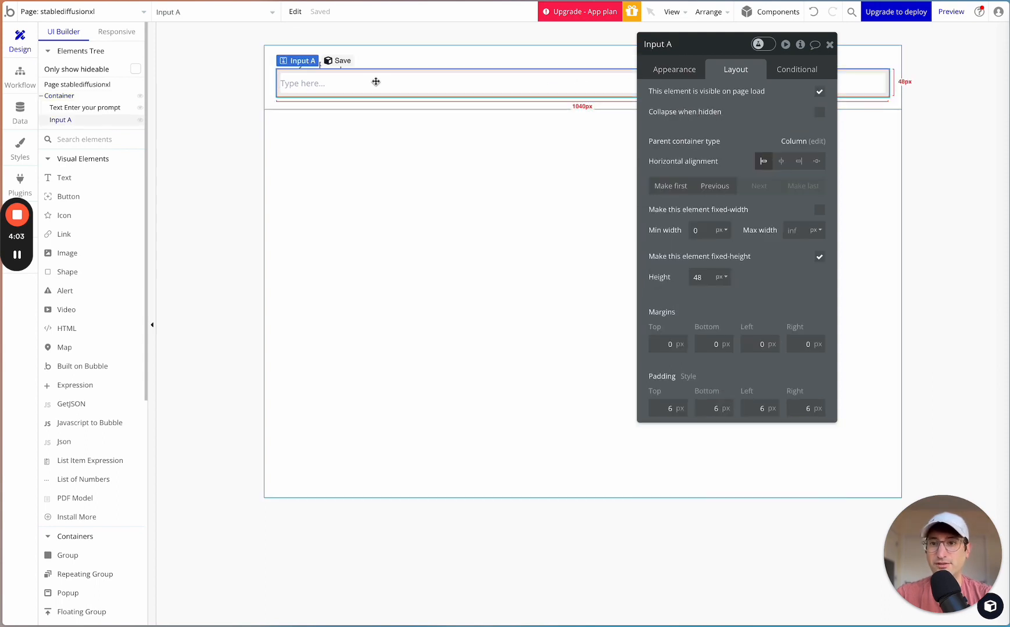
pyautogui.click(680, 43)
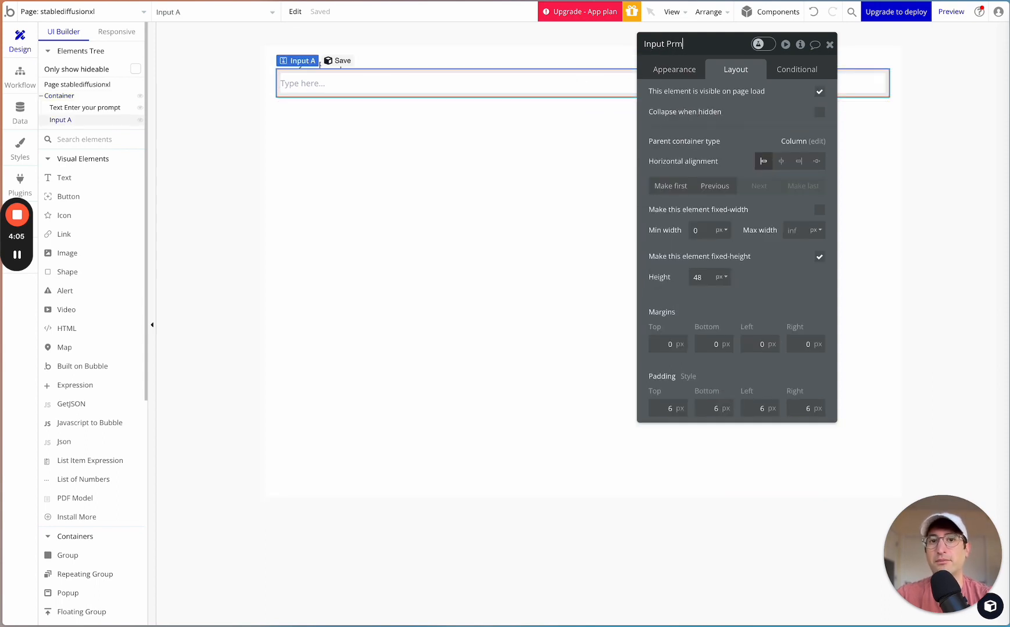
pyautogui.write('ompt')
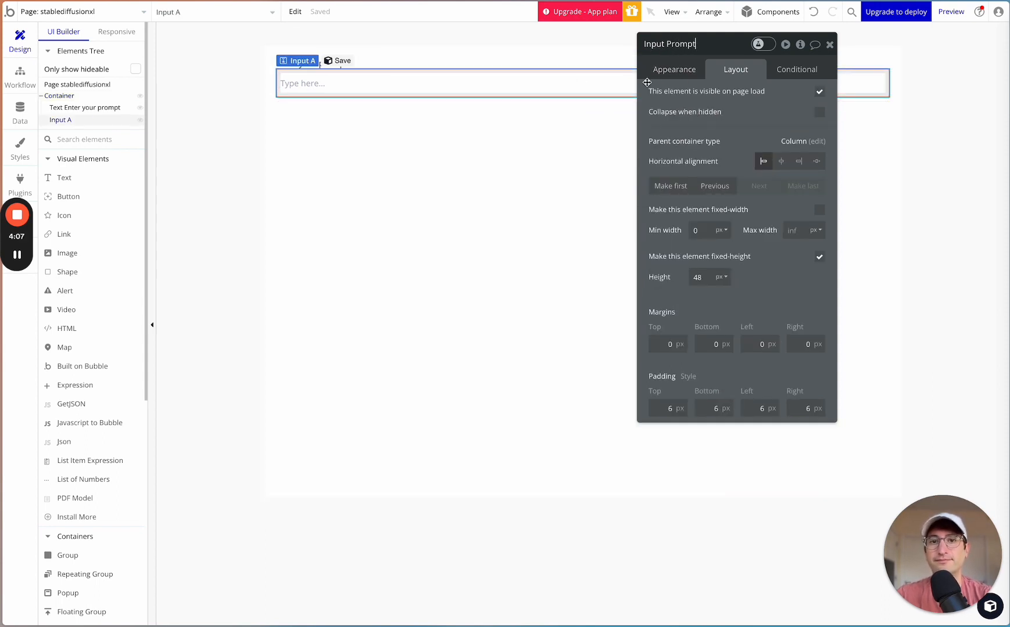
pyautogui.press('Return')
pyautogui.click(375, 114)
pyautogui.click(355, 92)
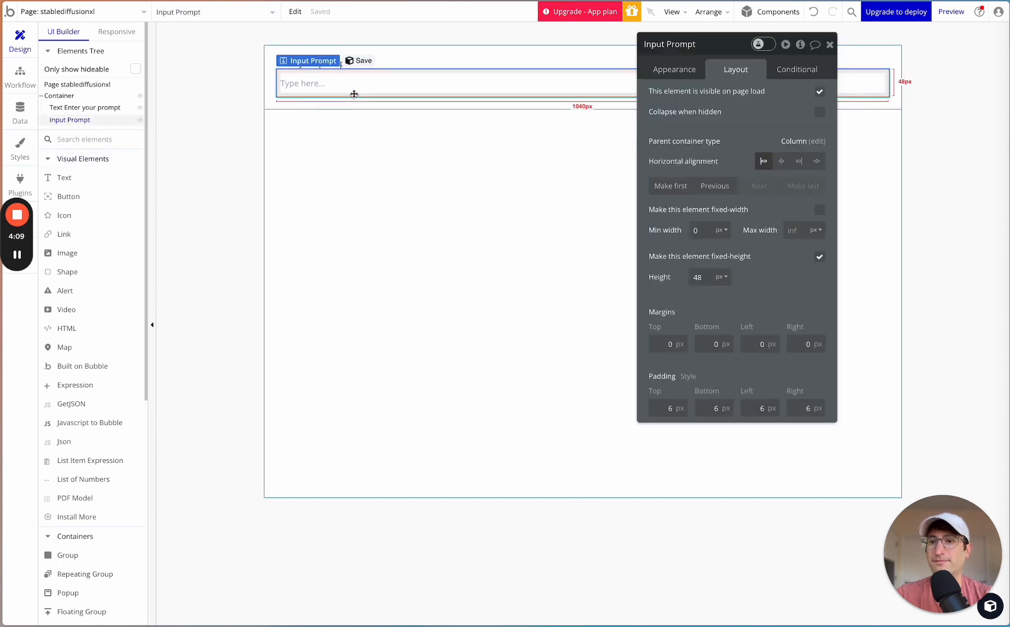
# - Add a new group inside the Container group and set its container layout to Column
pyautogui.click(395, 103)
pyautogui.click(100, 141)
pyautogui.write('group')
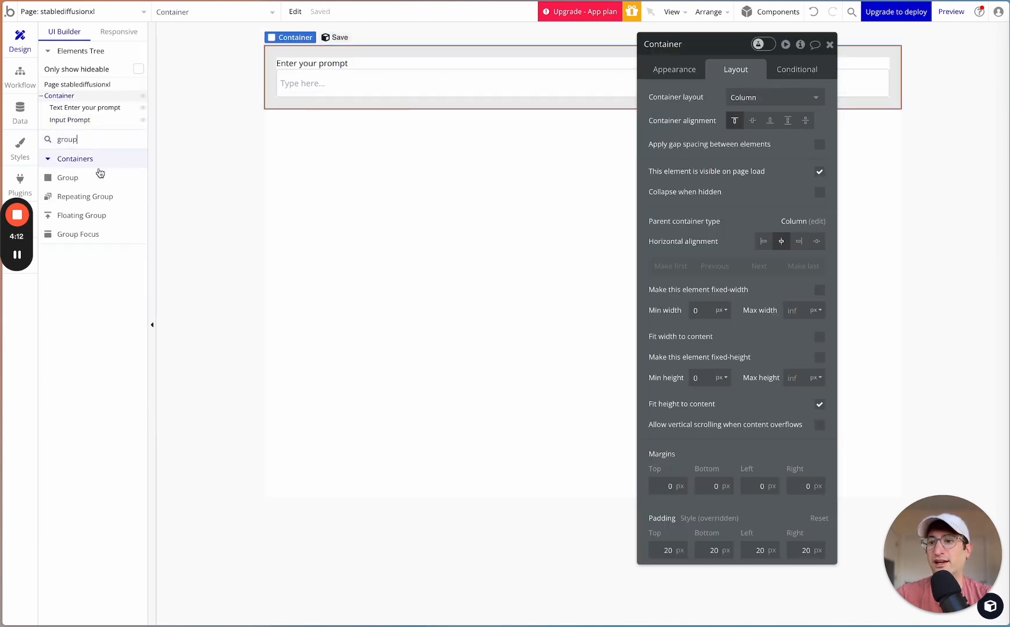
pyautogui.moveTo(68, 178); pyautogui.dragTo(398, 64)
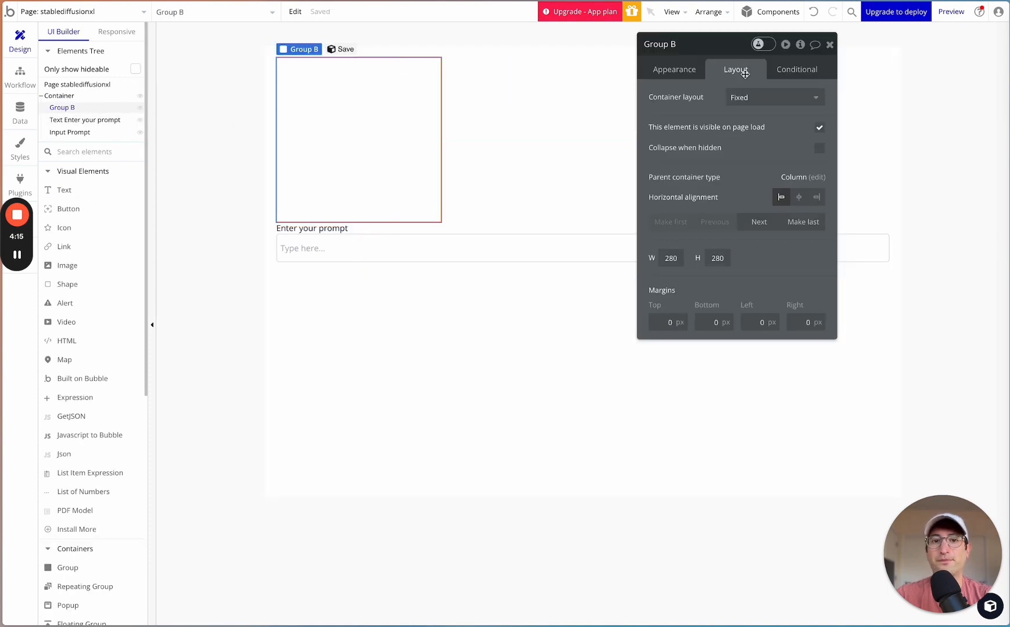
pyautogui.click(750, 97)
pyautogui.click(744, 187)
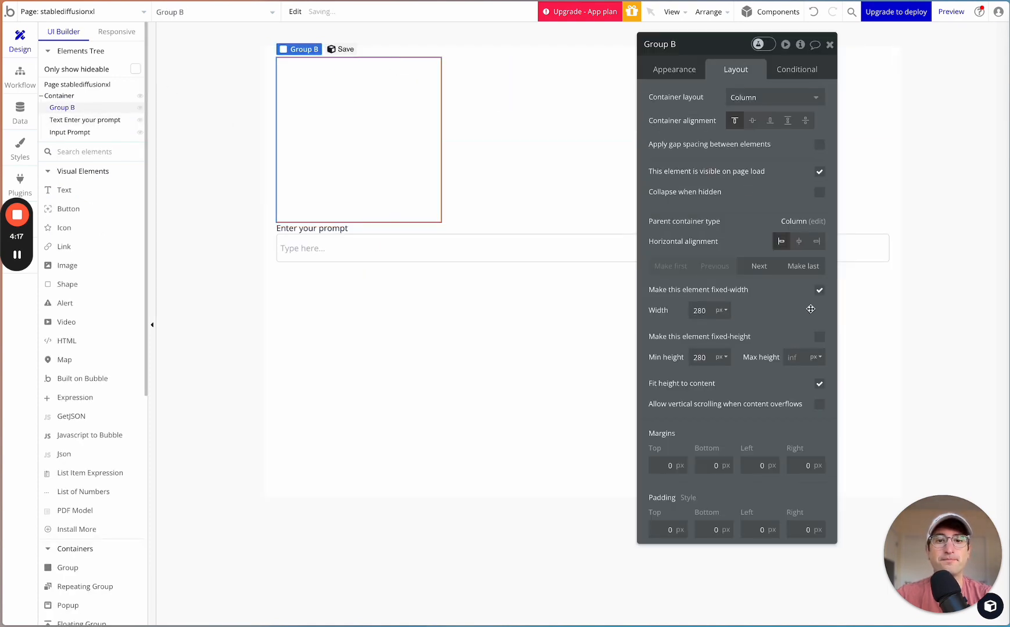
# - Rename the new group as "Group Input"
pyautogui.click(688, 43)
pyautogui.press('BackSpace')
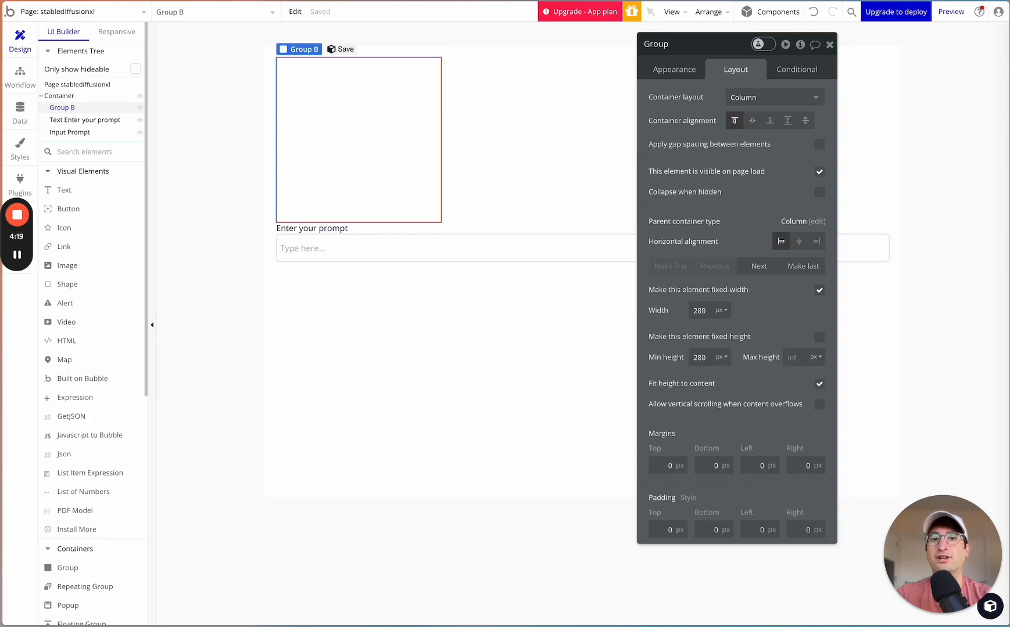
pyautogui.write('Input')
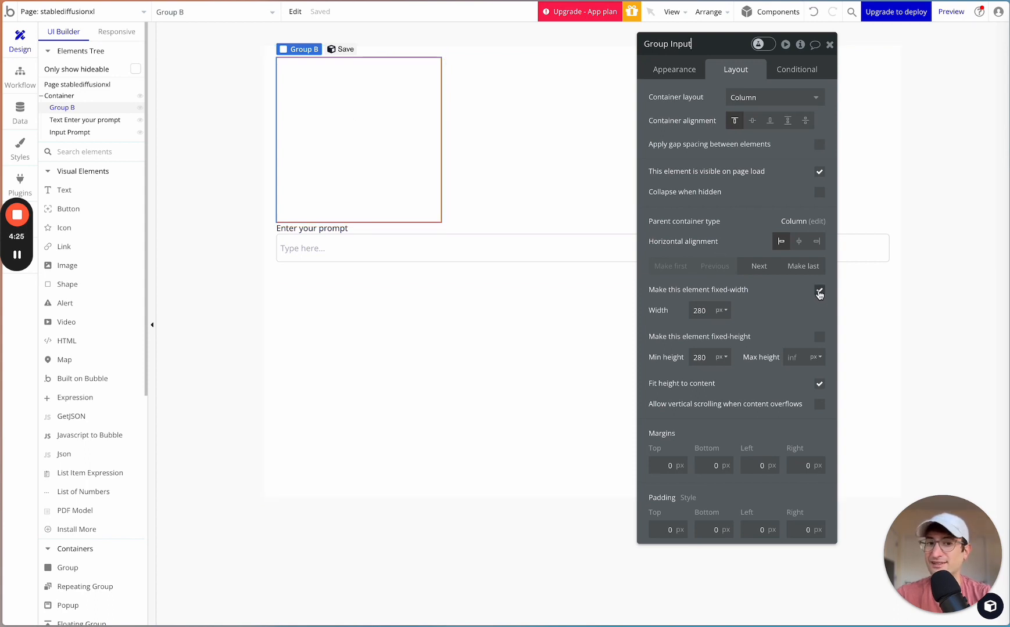
# - Remove Group Input's fixed width and set its minimum width and minimum height to 0 px
pyautogui.click(819, 291)
pyautogui.doubleClick(698, 310)
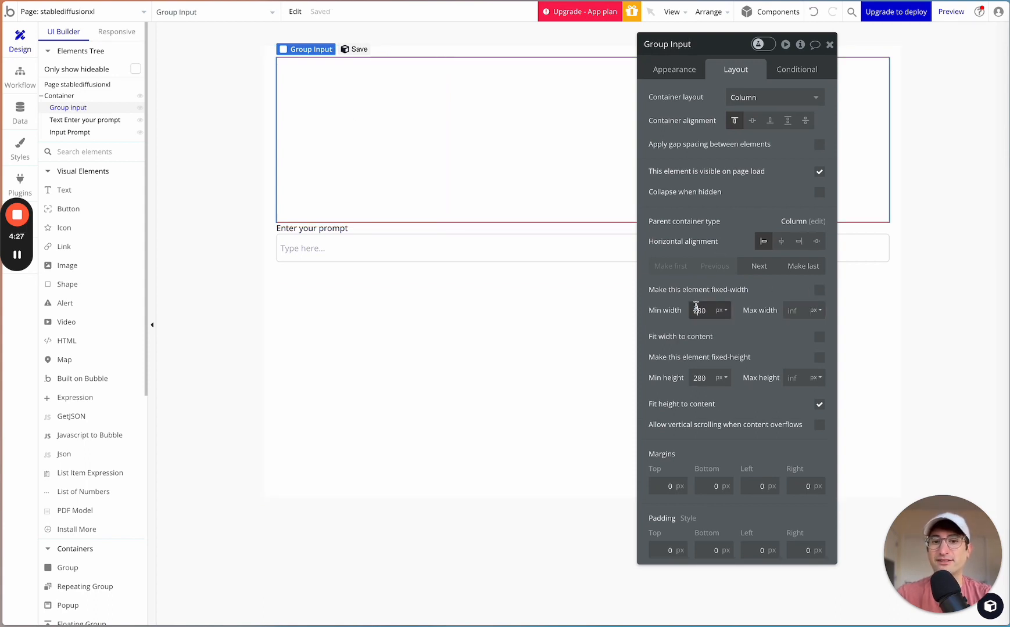
pyautogui.write('0')
pyautogui.doubleClick(698, 378)
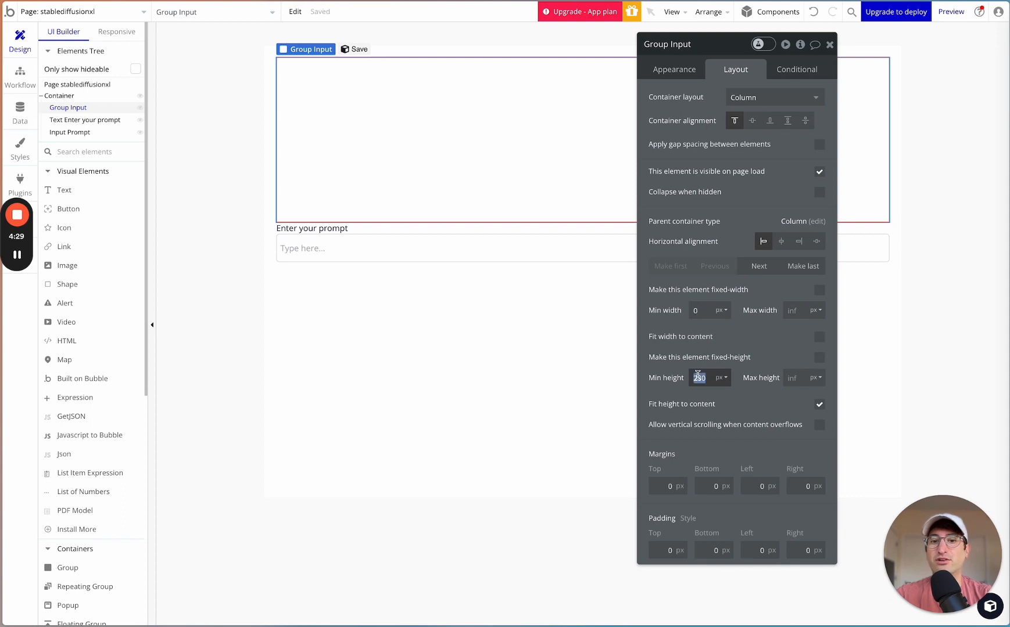
pyautogui.write('0')
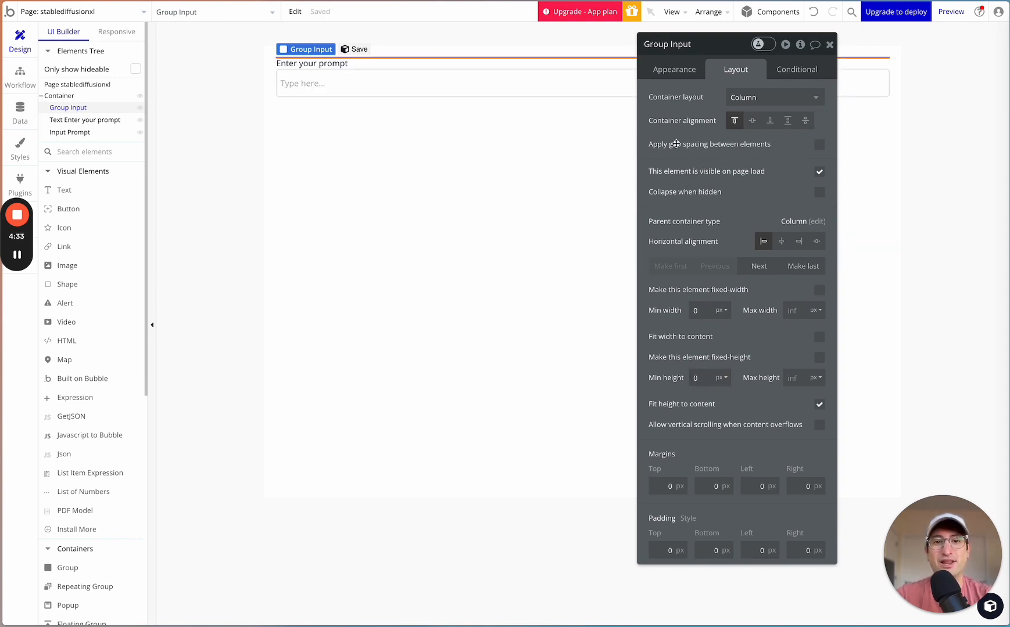
# - Apply gap spacing between the elements of Group Input with a row gap of 10 px
pyautogui.click(819, 144)
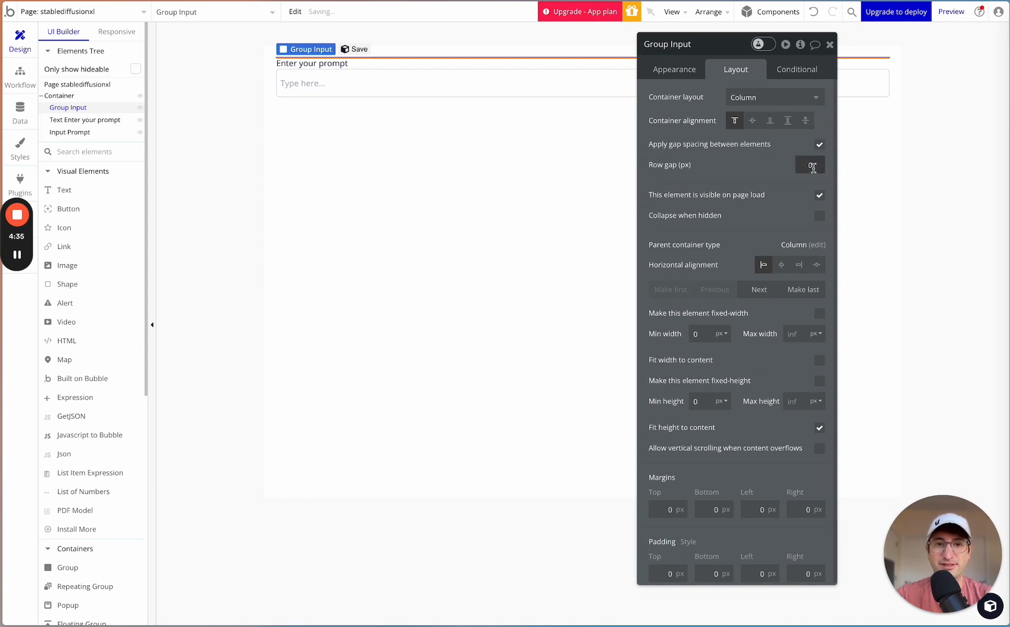
pyautogui.click(811, 165)
pyautogui.write('10')
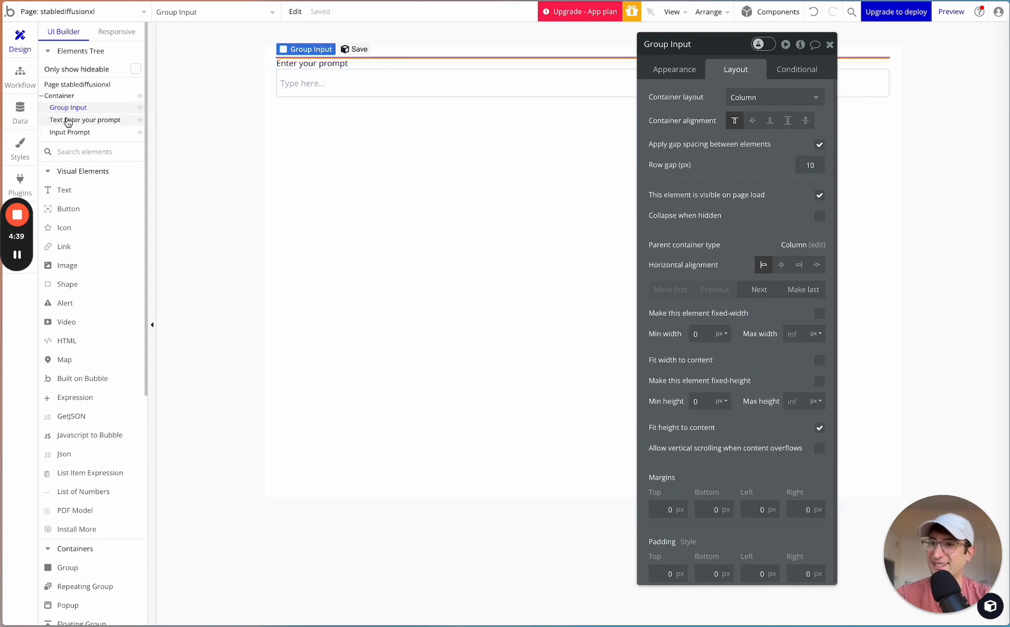
# - Move the "Enter your prompt" text and the Input Prompt field into Group Input
pyautogui.moveTo(68, 122); pyautogui.dragTo(46, 112)
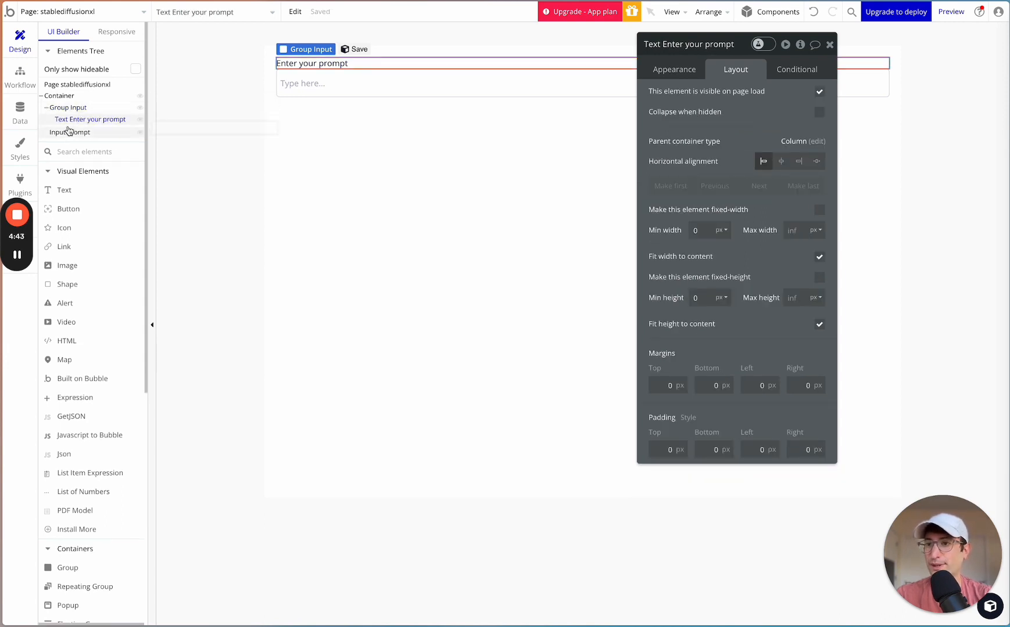
pyautogui.click(69, 132)
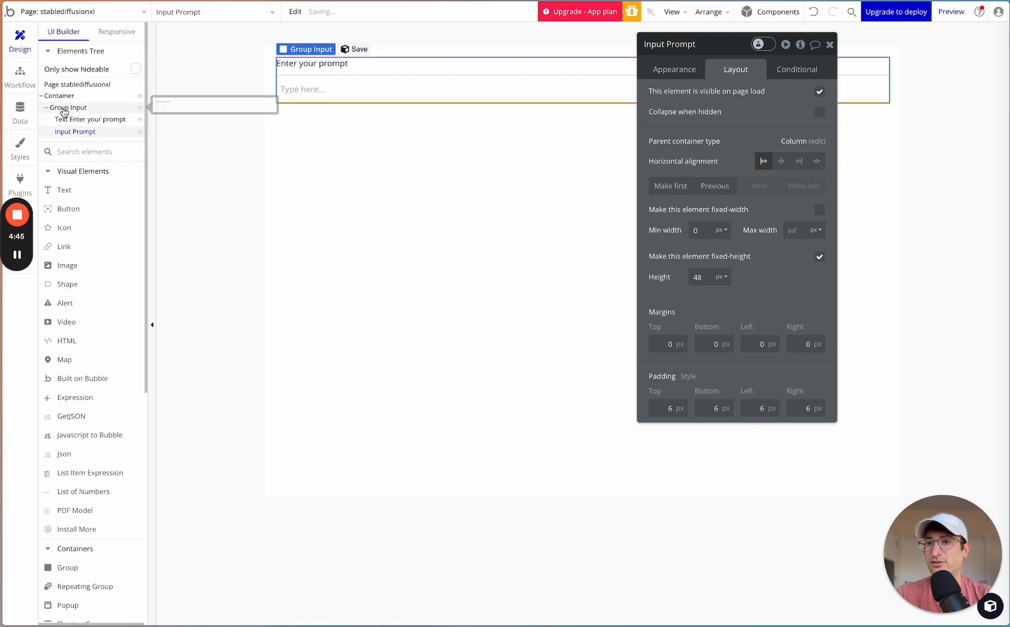
pyautogui.click(64, 110)
pyautogui.click(365, 137)
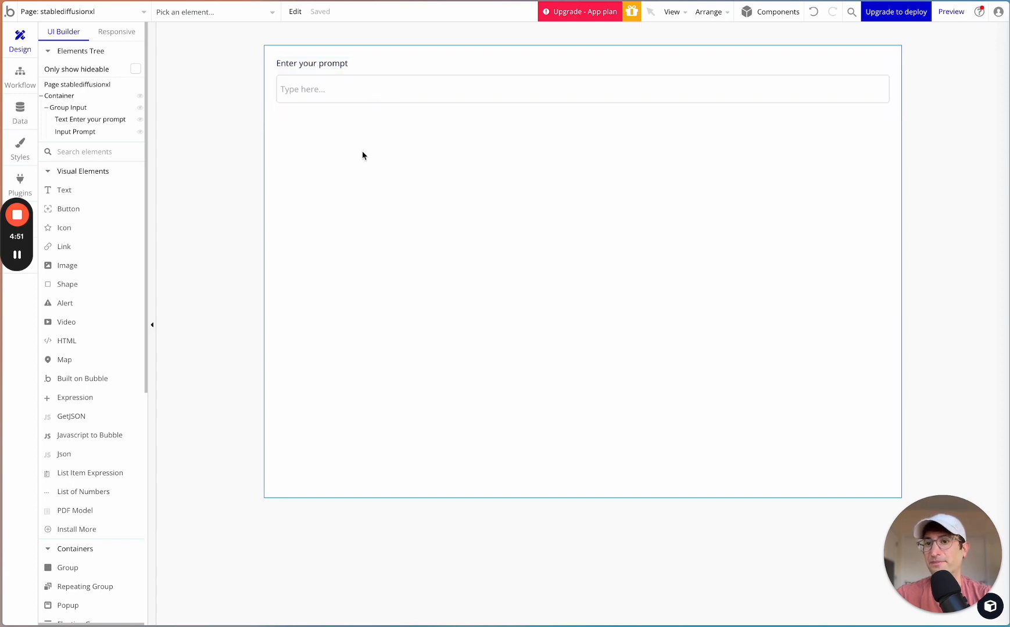
# - Try a row gap of 100 px in Group Input and restore it to 10 px
pyautogui.click(83, 113)
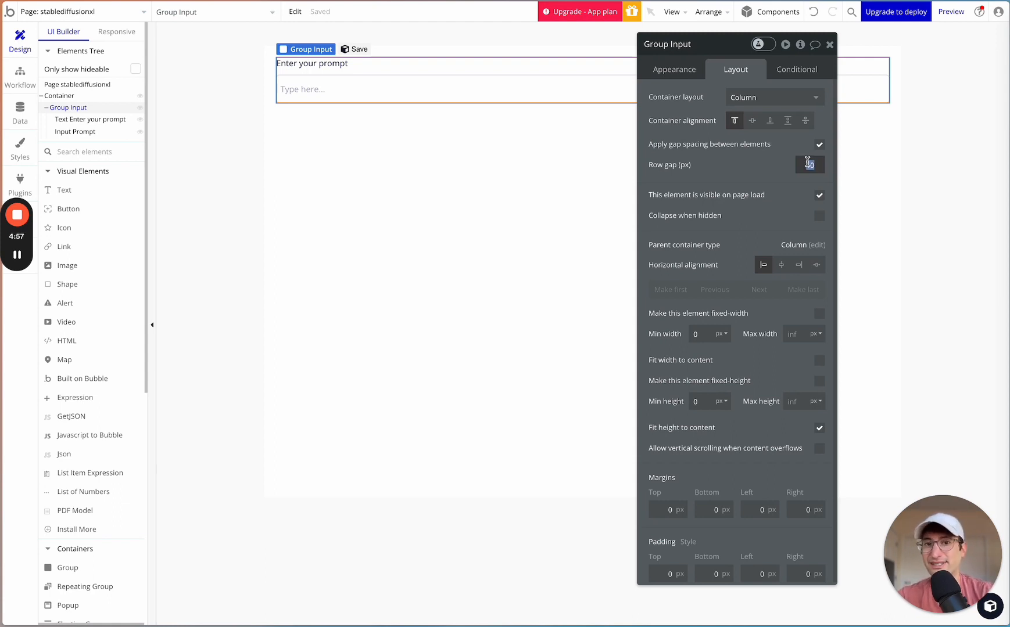
pyautogui.write('100')
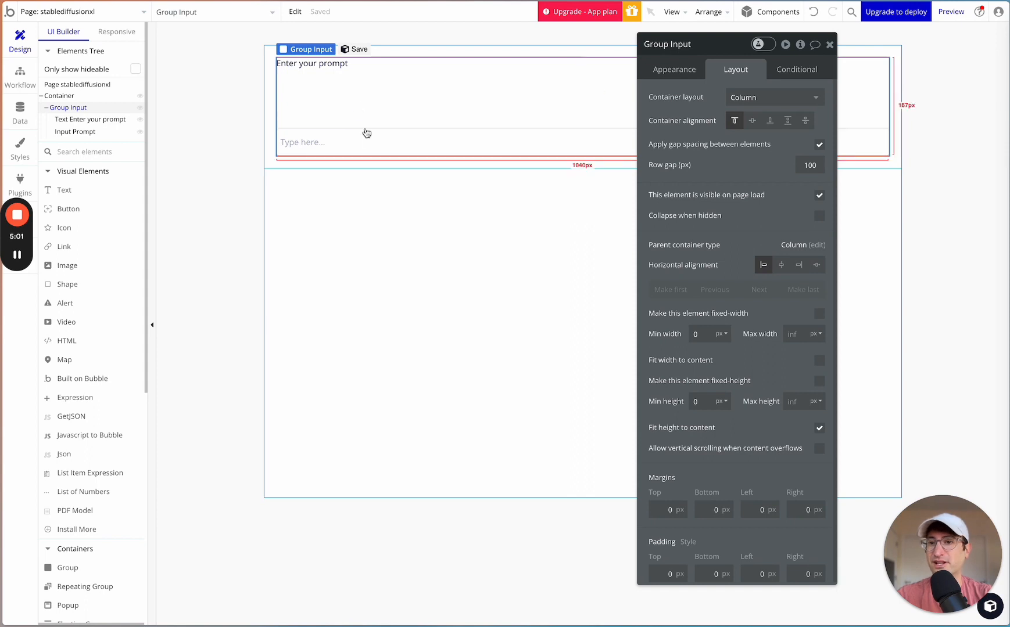
pyautogui.click(813, 165)
pyautogui.press('BackSpace')
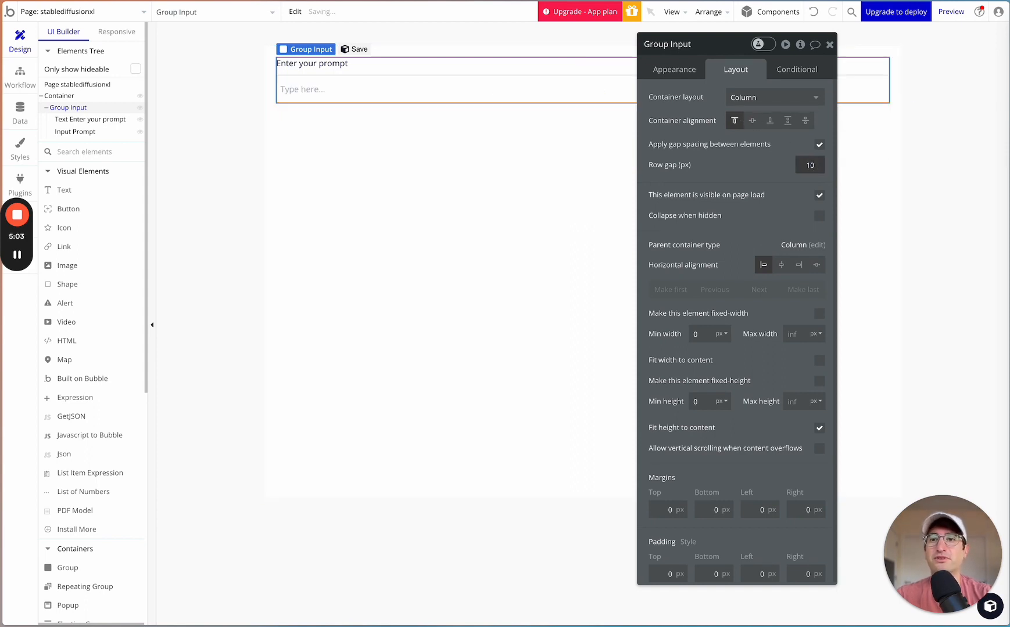
# - Search the elements for a button and place one inside Group Input below the Input Prompt field
pyautogui.click(469, 129)
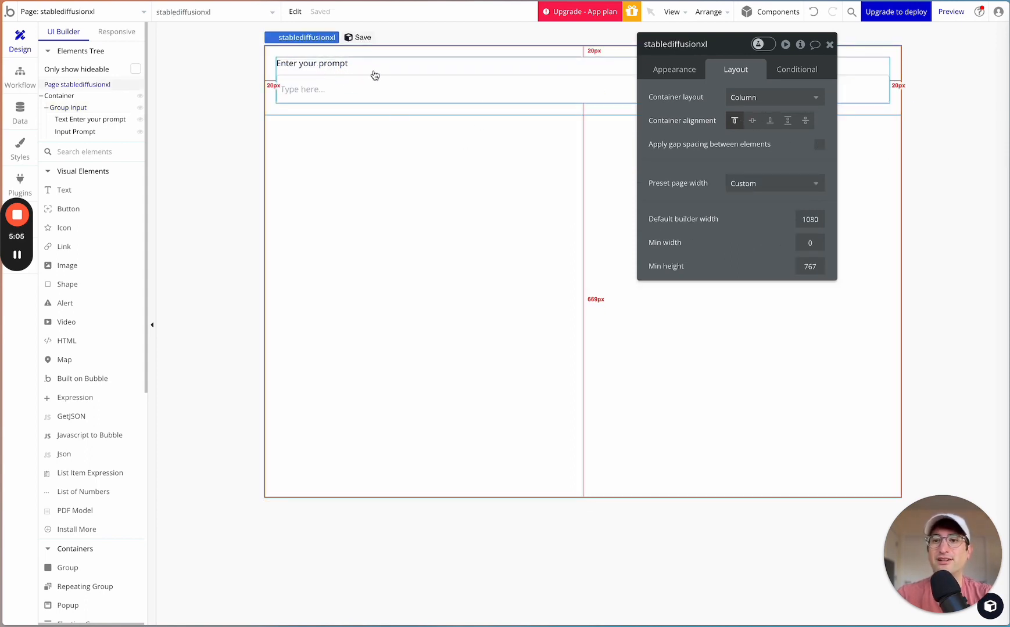
pyautogui.click(374, 75)
pyautogui.click(345, 89)
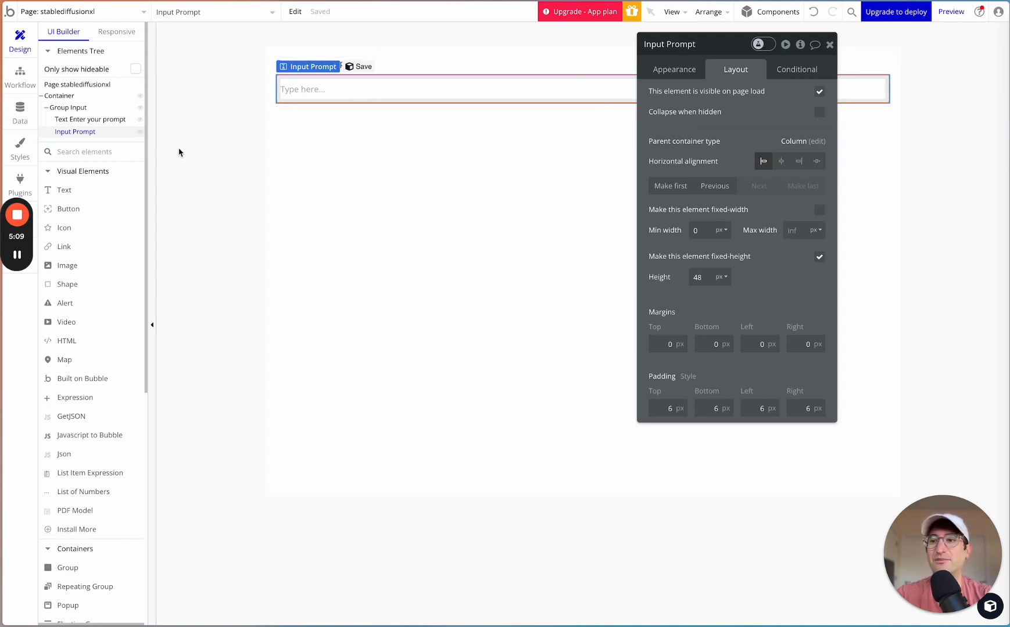
pyautogui.click(99, 152)
pyautogui.write('butt')
pyautogui.moveTo(68, 190); pyautogui.dragTo(365, 106)
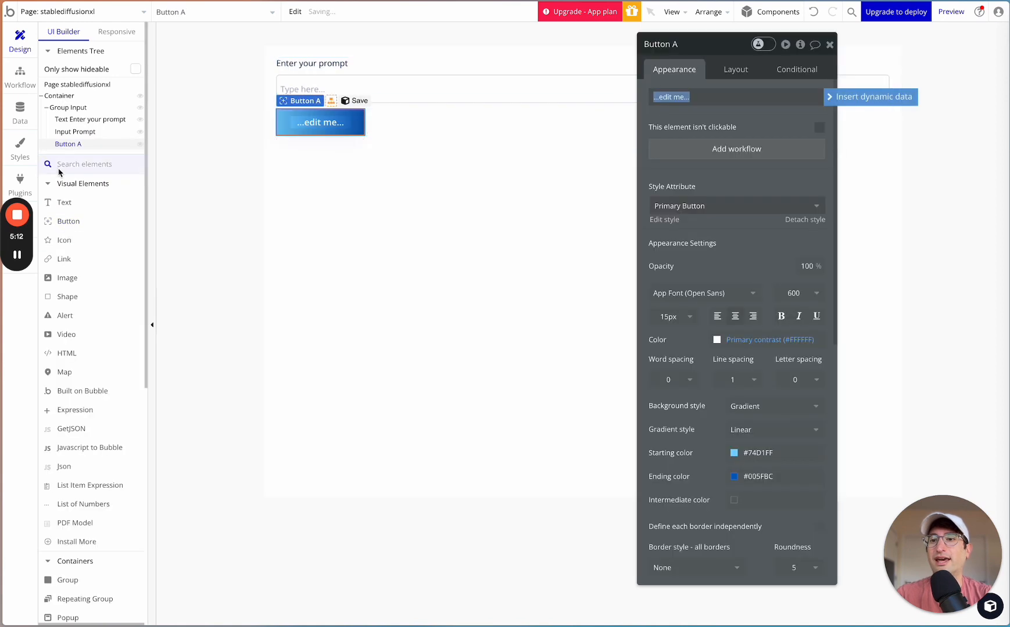
pyautogui.click(70, 108)
pyautogui.press('Escape')
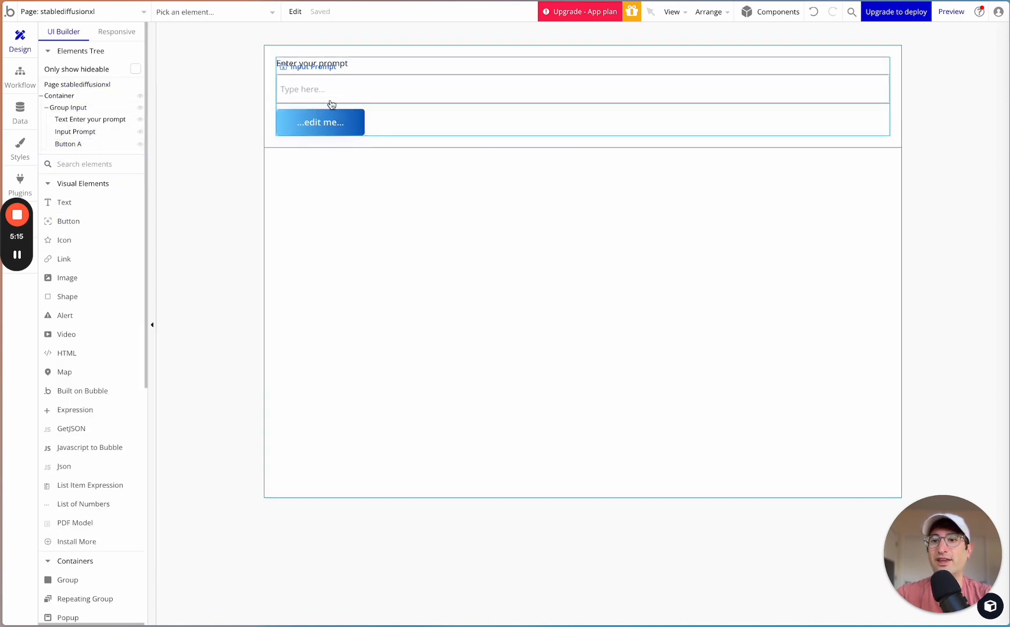
pyautogui.click(387, 134)
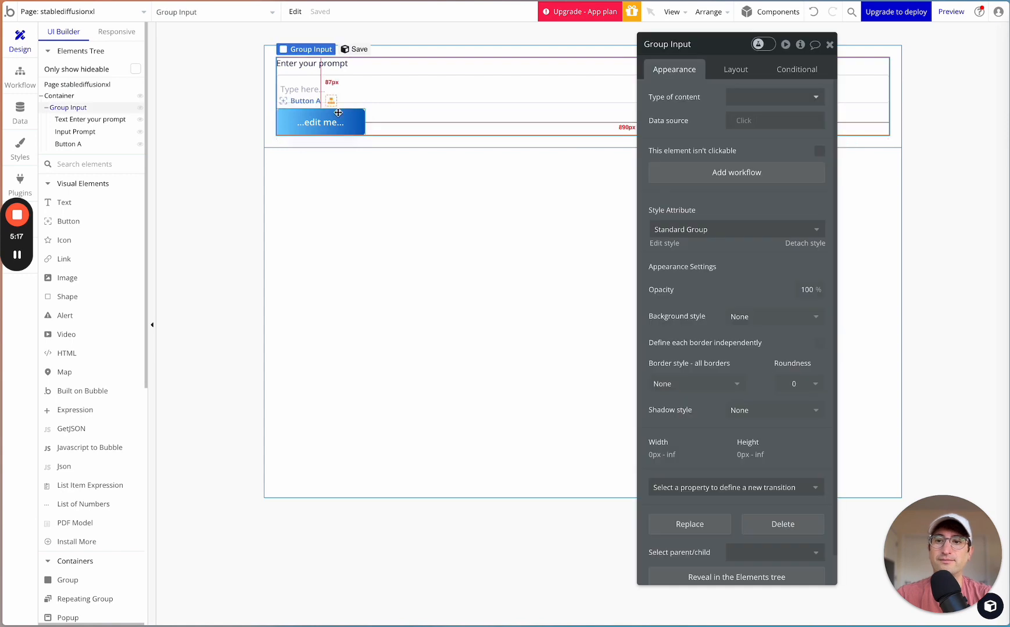
# - Rename the new button as "Button Prompt"
pyautogui.click(339, 112)
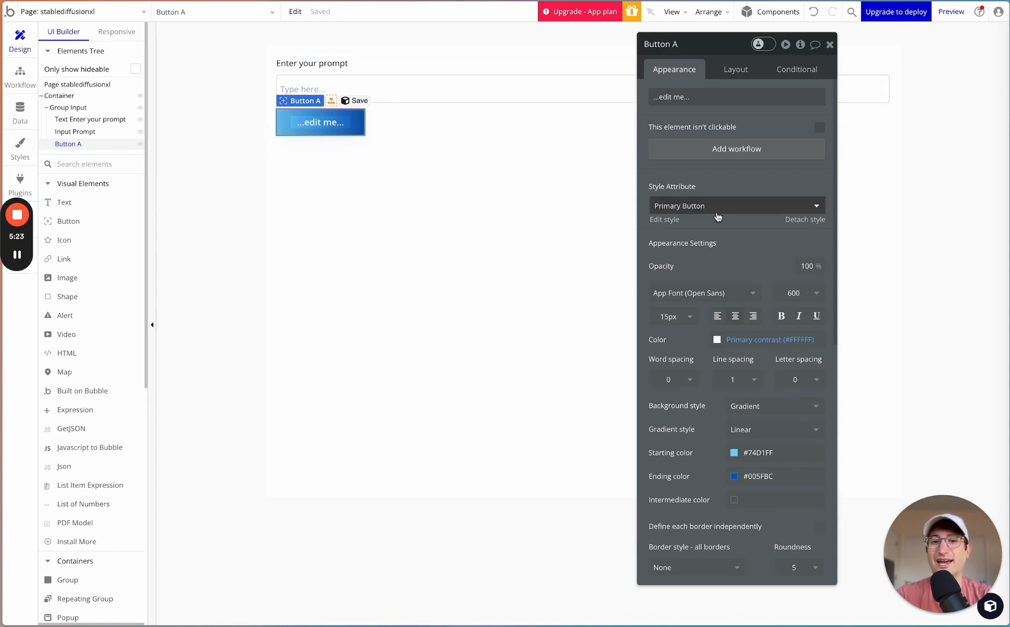
pyautogui.click(368, 114)
pyautogui.click(359, 119)
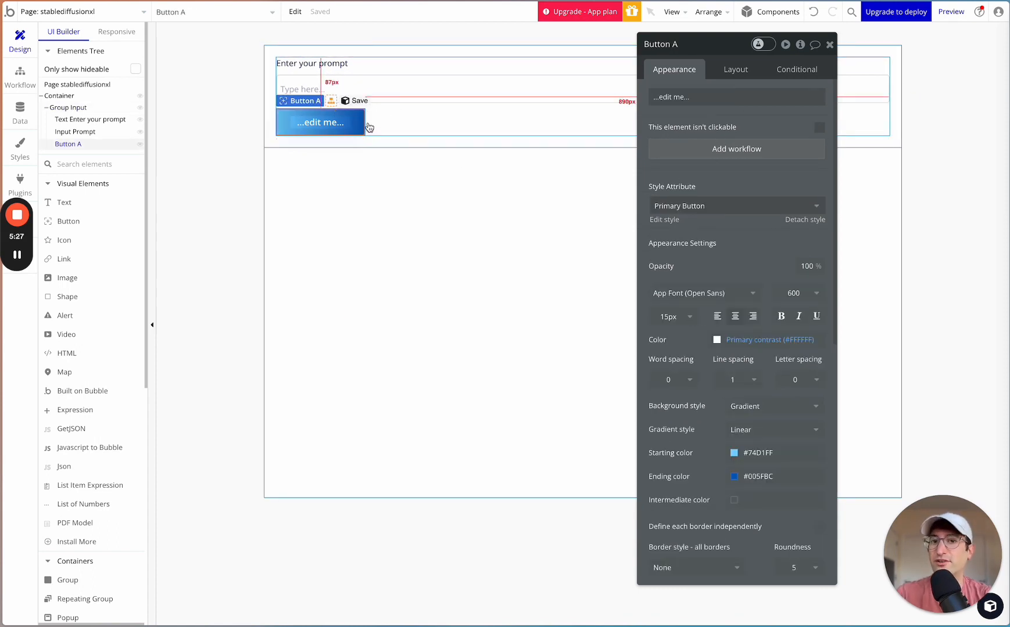
pyautogui.click(685, 46)
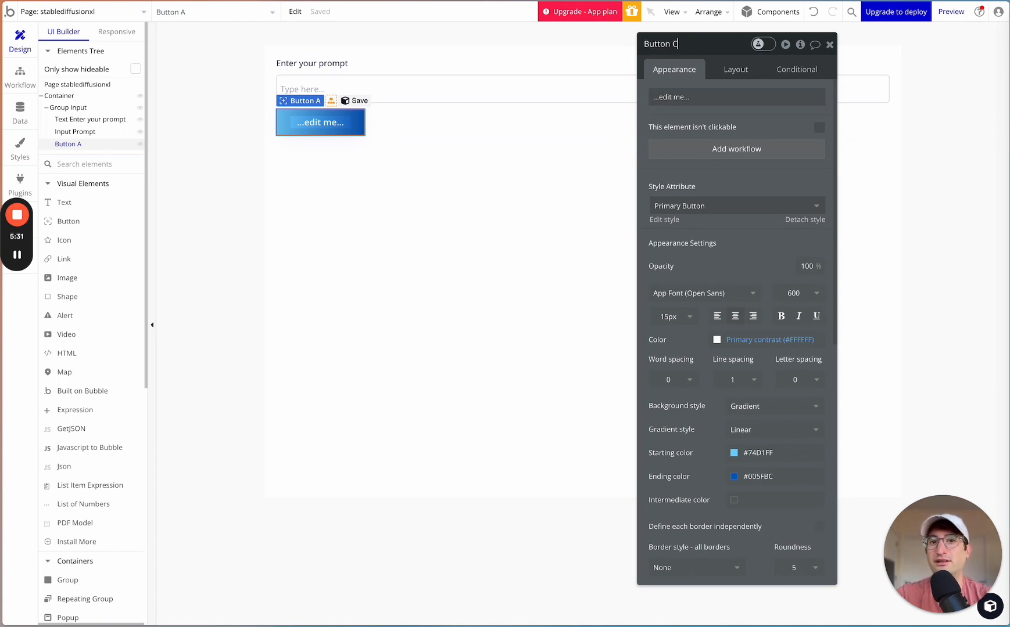
pyautogui.write('Prompt')
# - Set the caption of Button Prompt to "Generate Image"
pyautogui.click(686, 95)
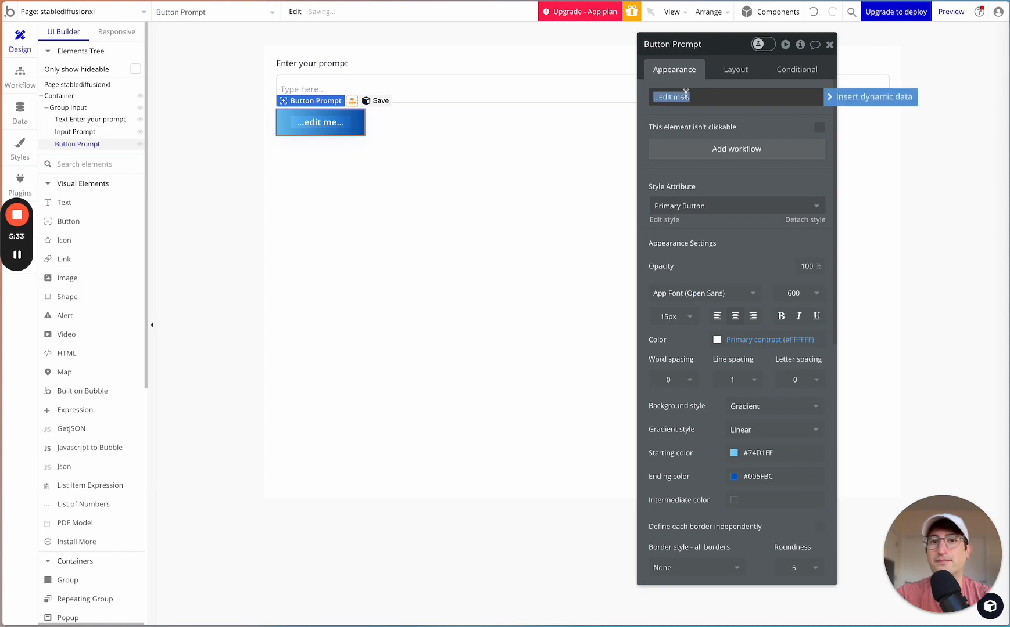
pyautogui.write('Generate Imag')
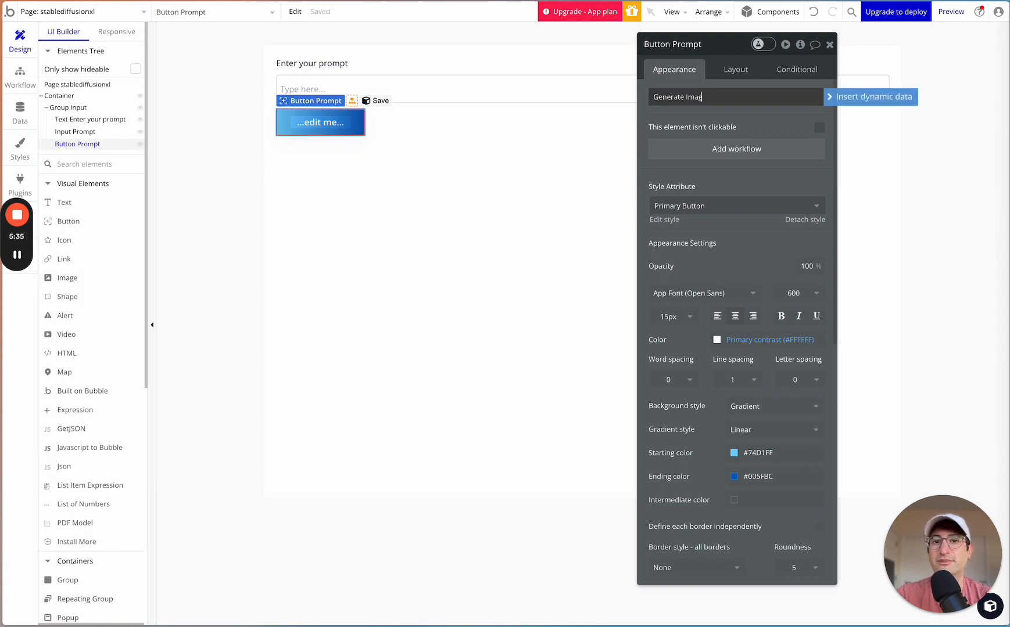
pyautogui.write('e')
pyautogui.click(702, 125)
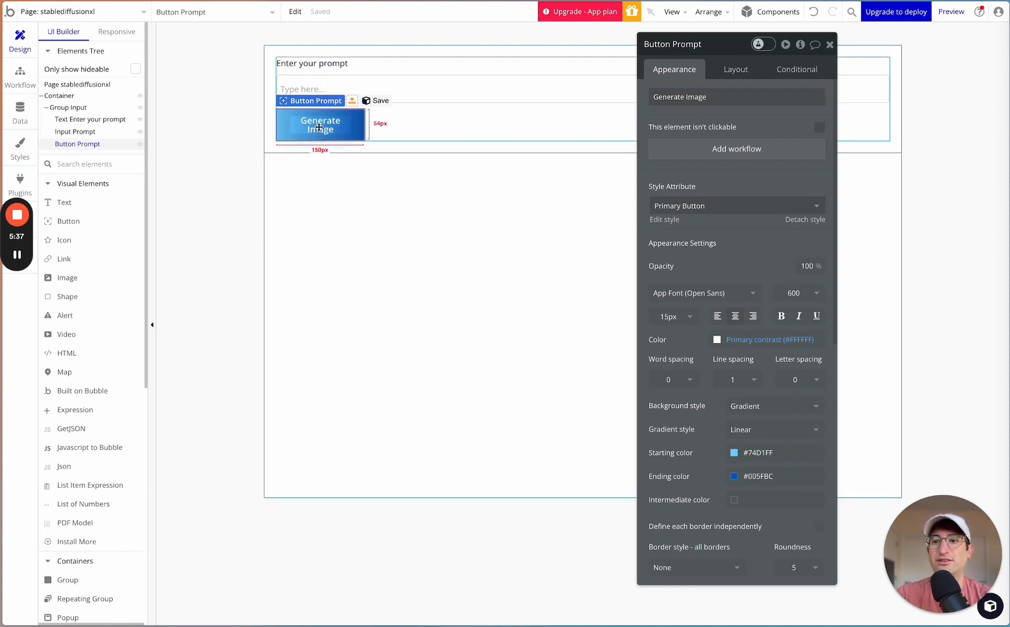
# - Remove Button Prompt's fixed width, set its minimum width to 0 px and make its width fit the content
pyautogui.click(736, 69)
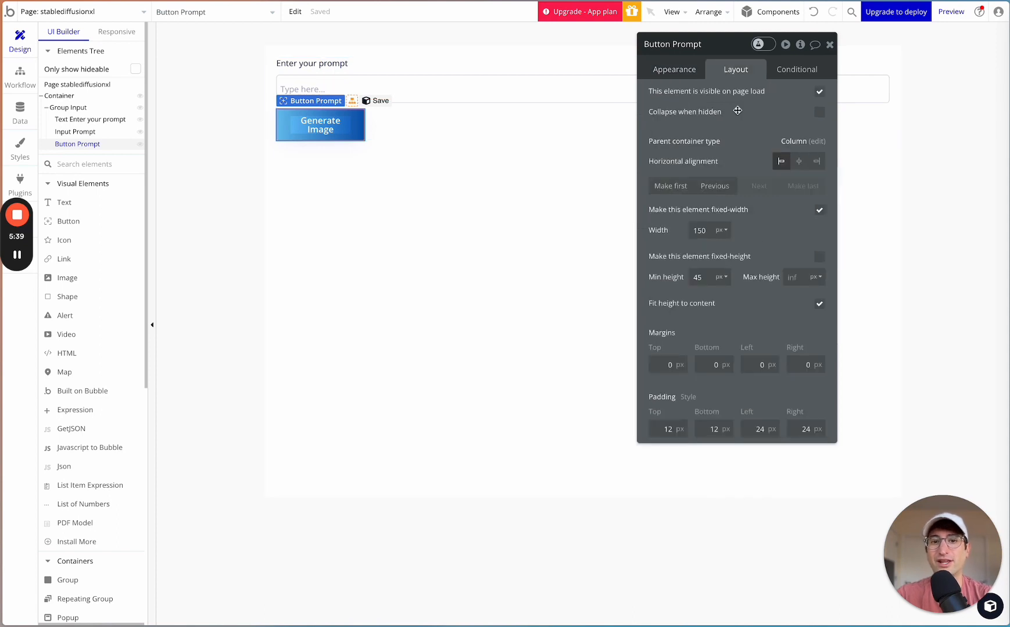
pyautogui.click(819, 209)
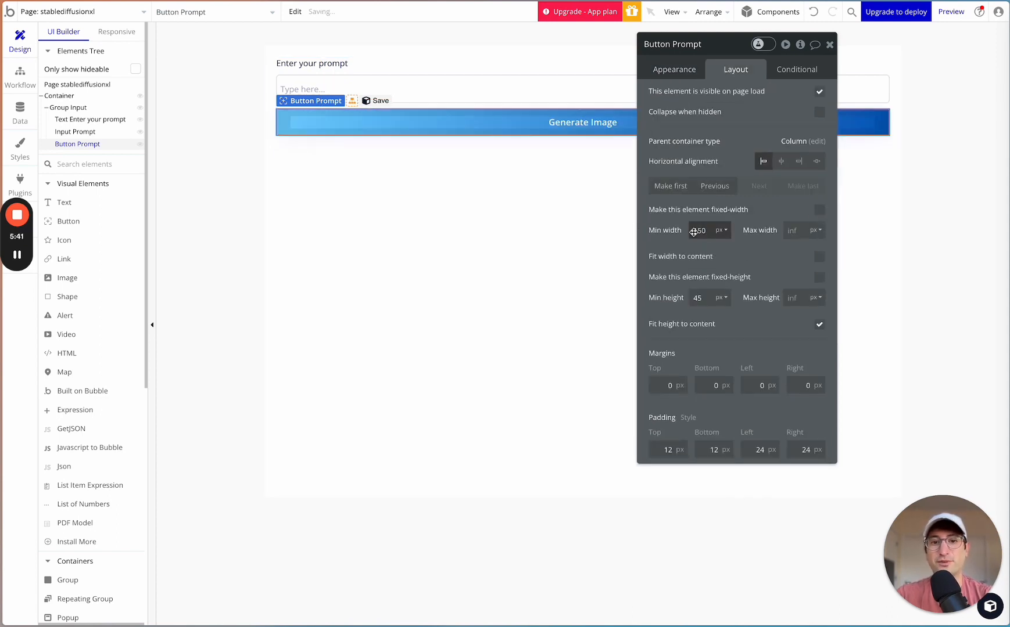
pyautogui.doubleClick(697, 231)
pyautogui.write('0')
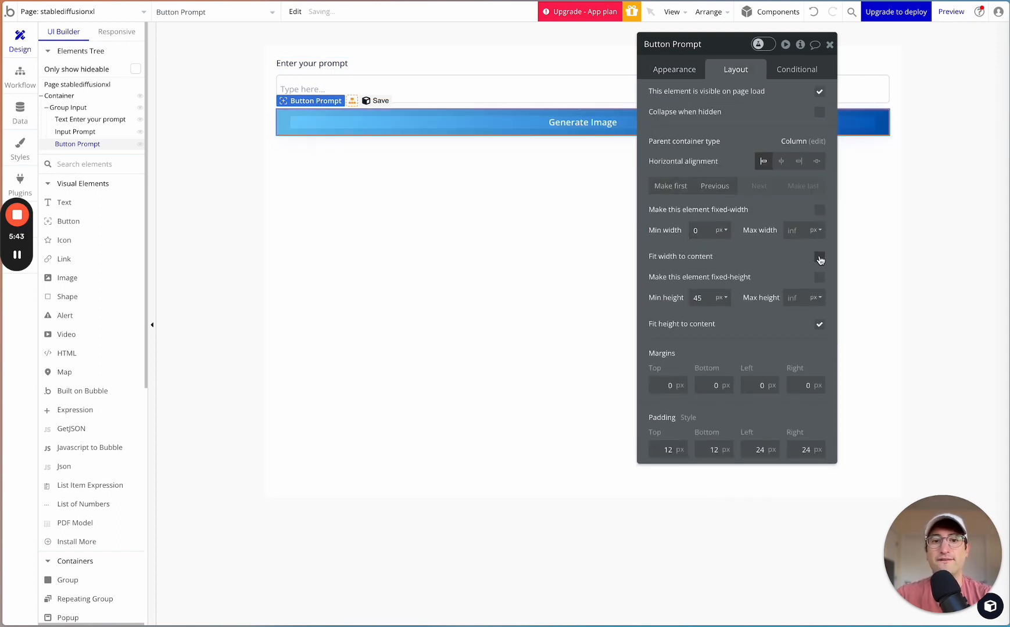
pyautogui.click(819, 259)
pyautogui.click(452, 127)
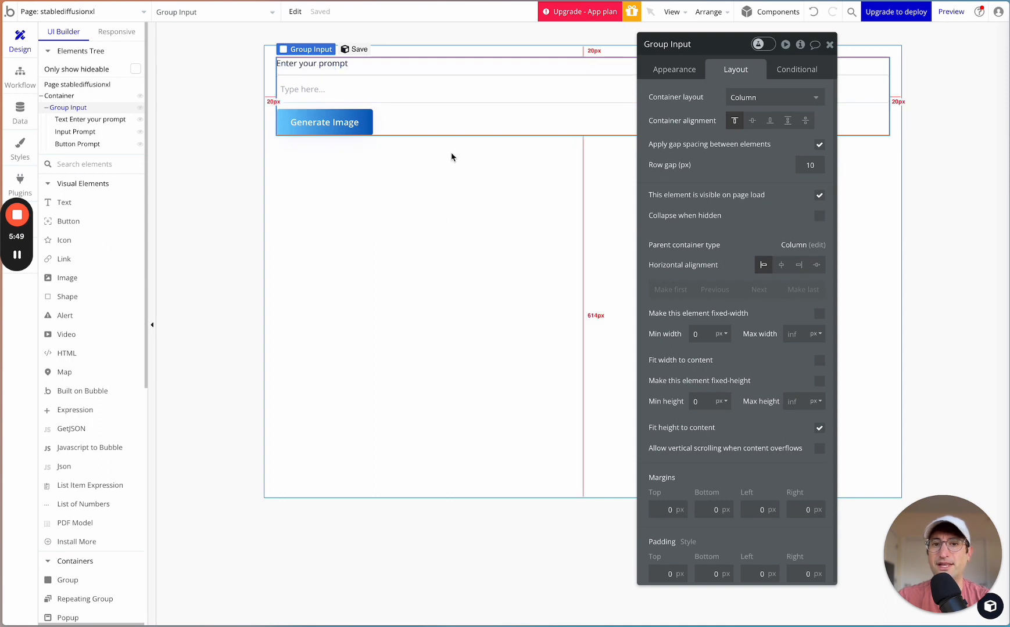
pyautogui.click(334, 119)
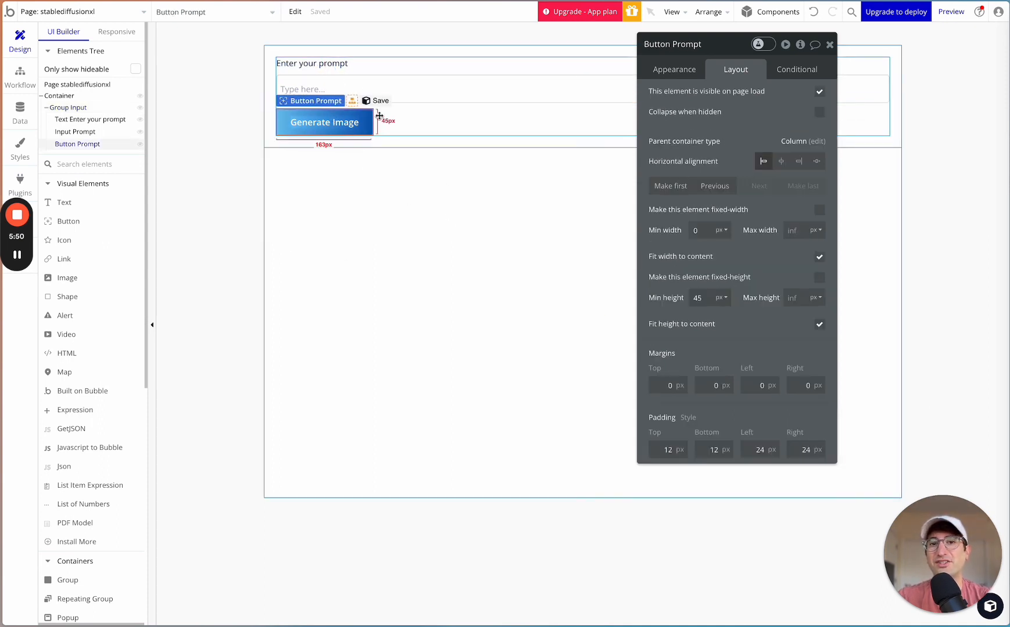
pyautogui.click(657, 68)
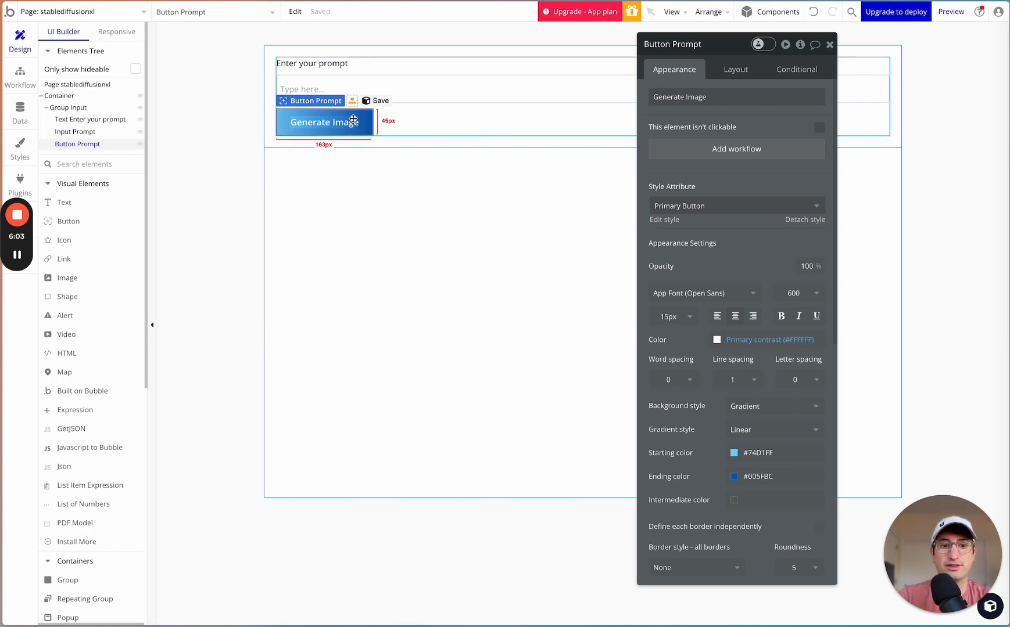
pyautogui.click(19, 114)
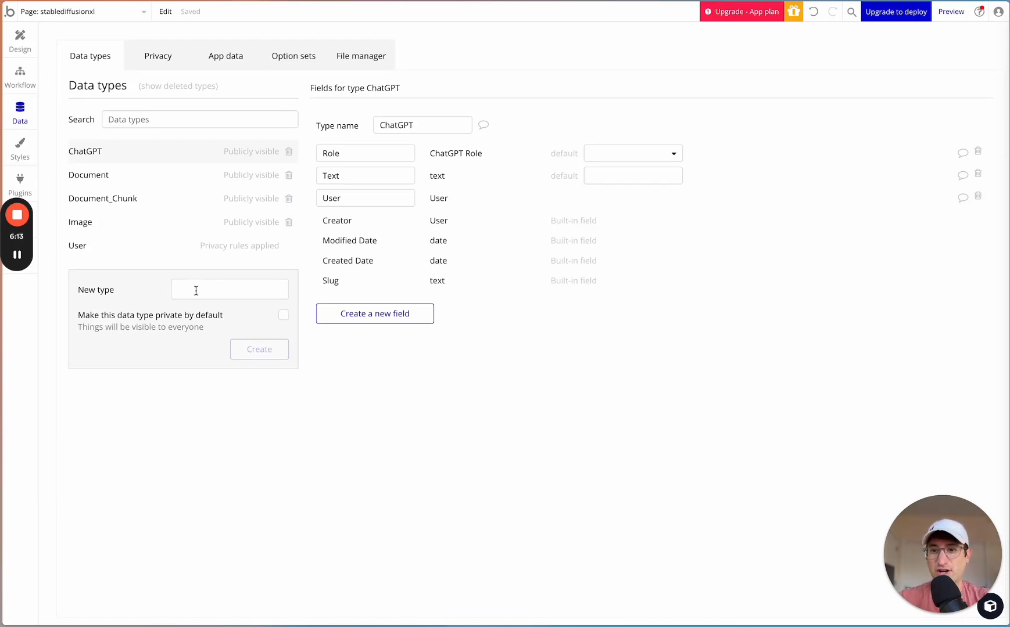
pyautogui.click(25, 47)
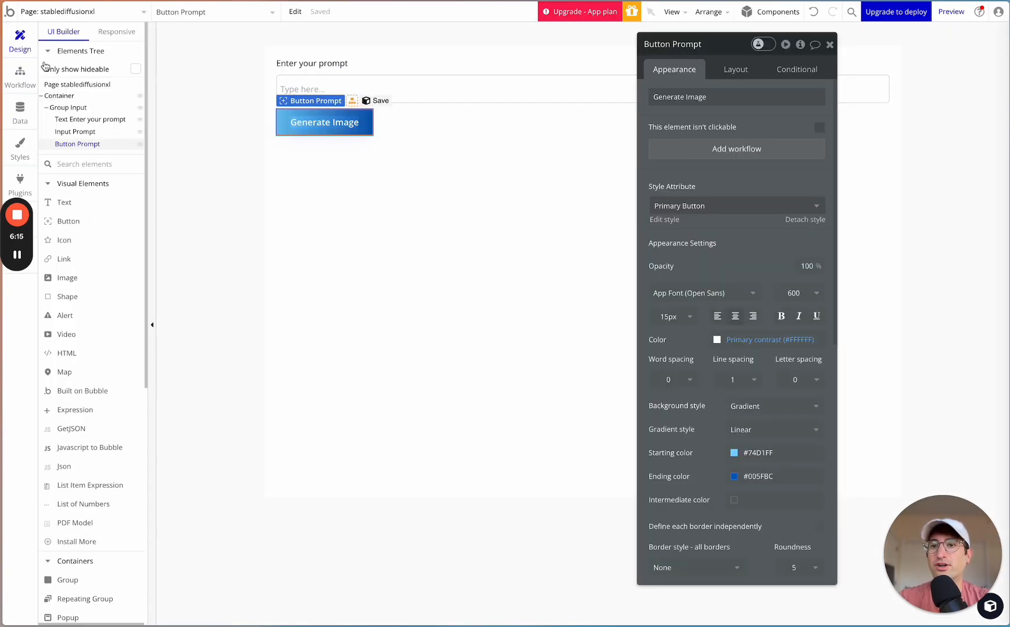
# - Open the properties of the stablediffusionxl page itself
pyautogui.click(77, 84)
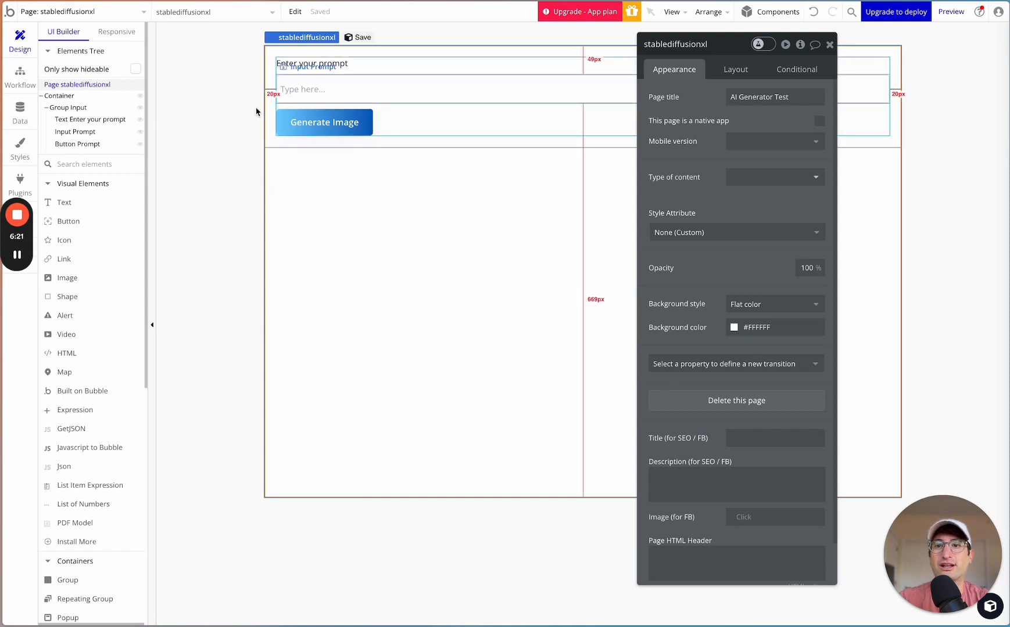
pyautogui.click(65, 96)
pyautogui.click(72, 84)
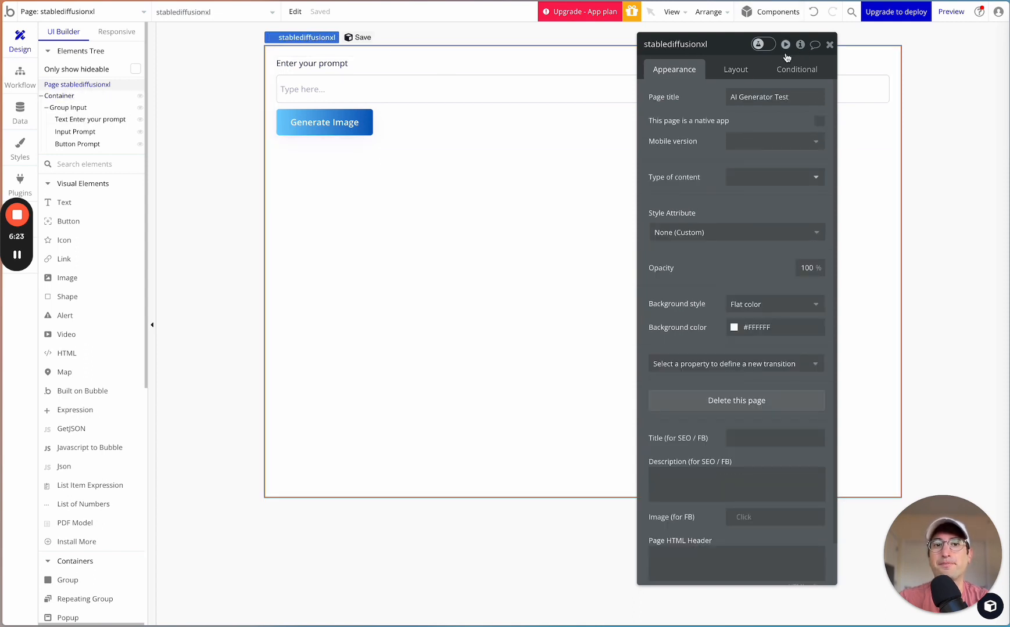
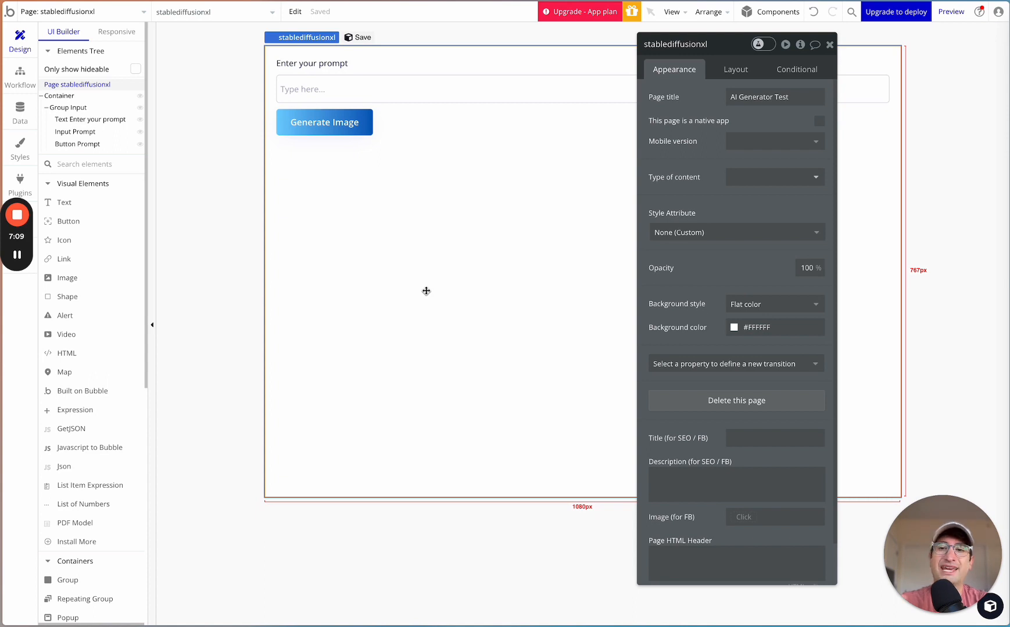
# - Add a custom state named "Generated Image" of type Image to the stablediffusionxl page
pyautogui.click(337, 145)
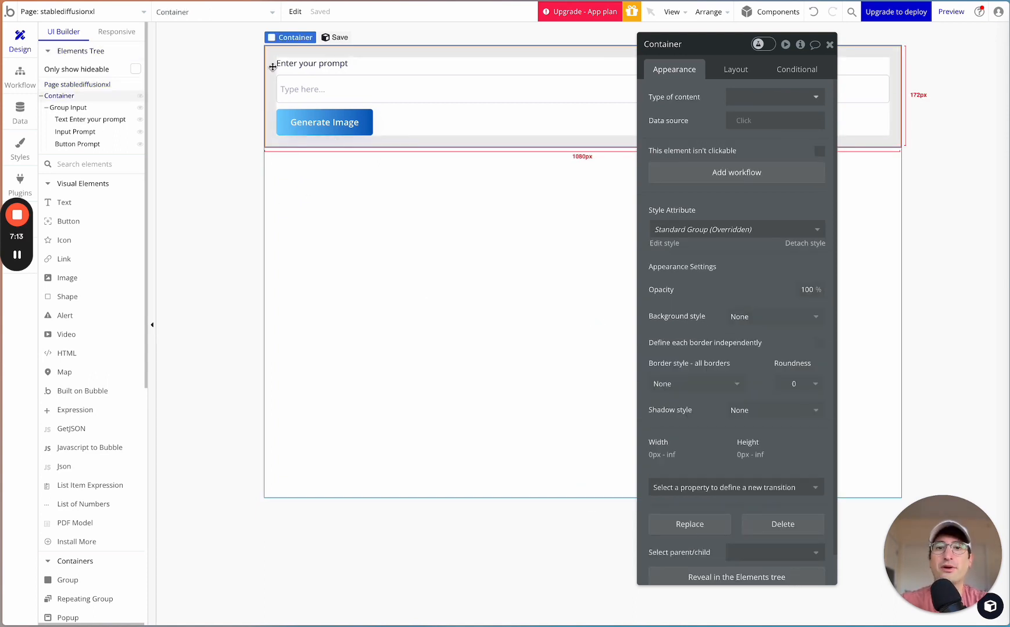
pyautogui.click(86, 87)
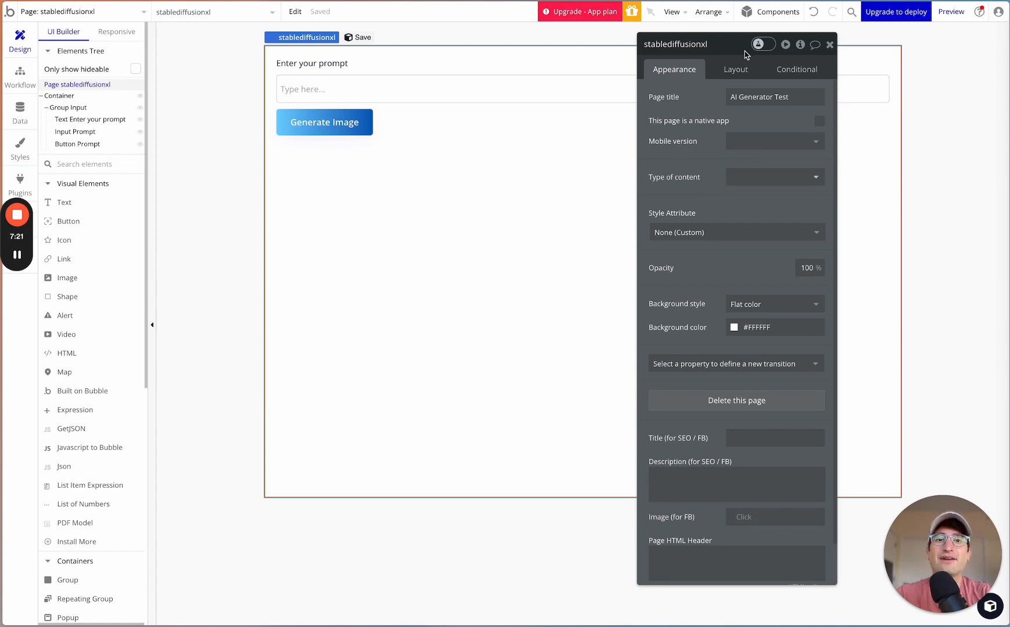
pyautogui.moveTo(742, 52); pyautogui.dragTo(711, 62)
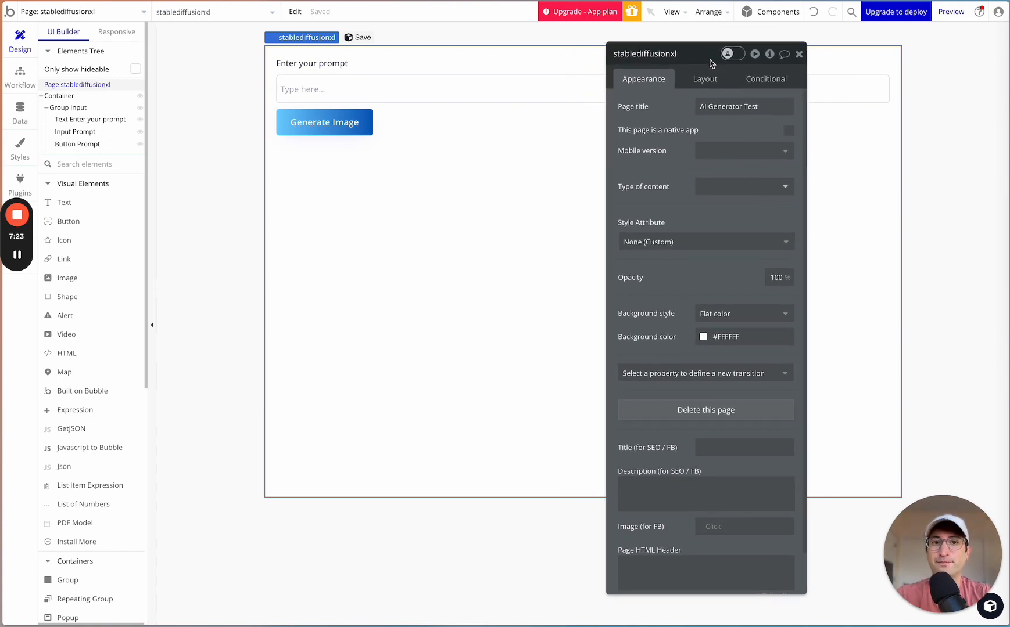
pyautogui.click(770, 57)
pyautogui.click(847, 92)
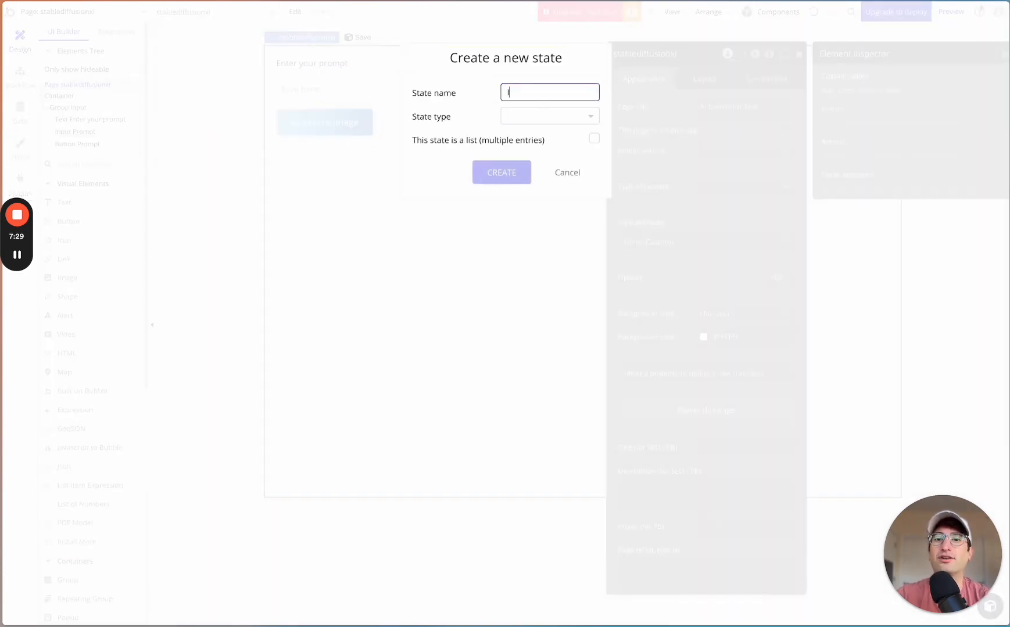
pyautogui.write('Generated')
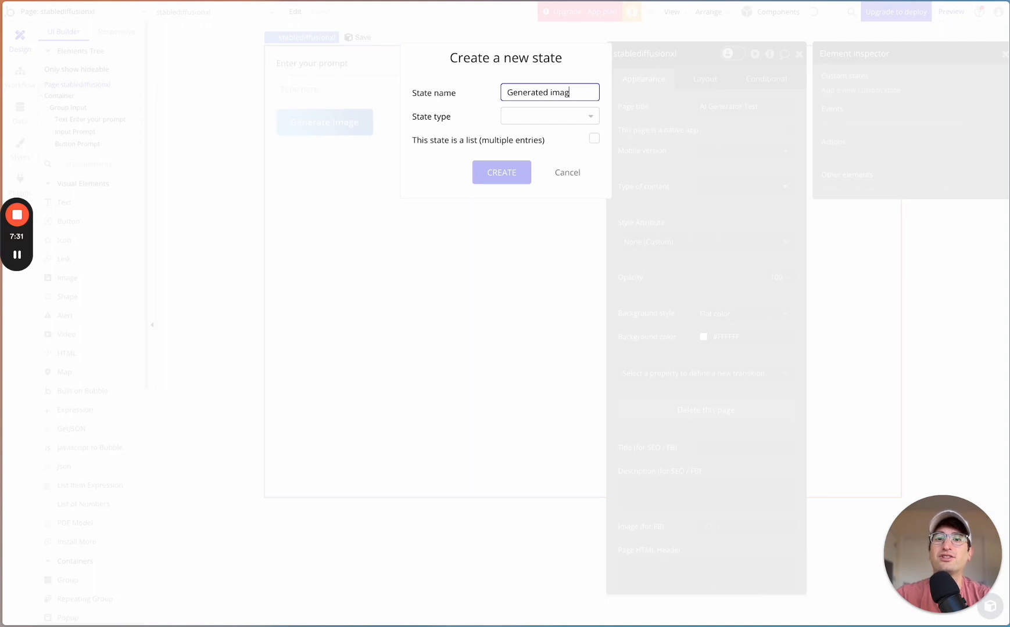
pyautogui.write(' Image')
pyautogui.click(542, 118)
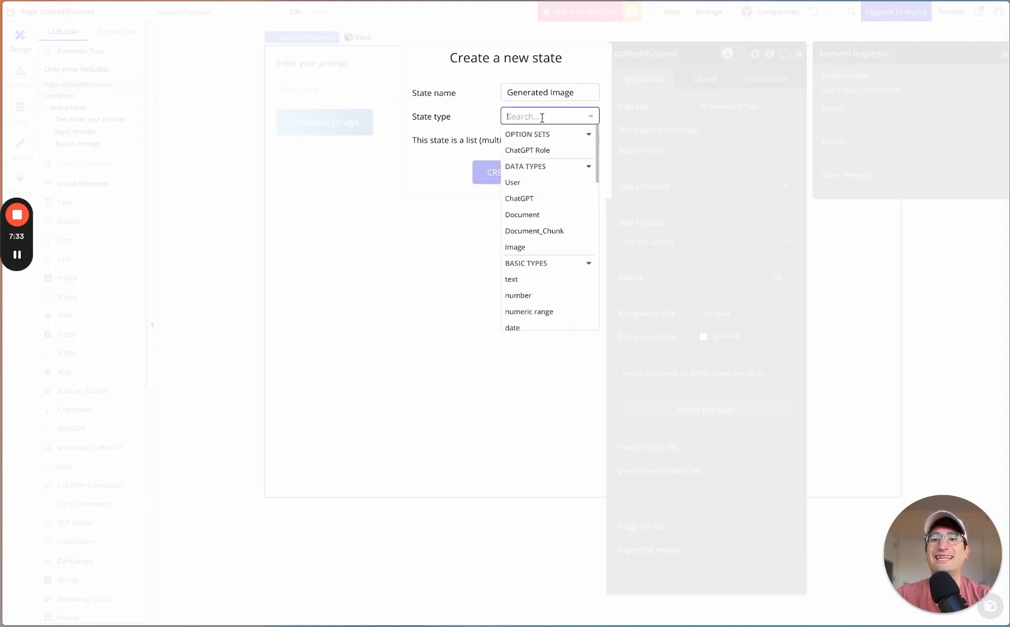
pyautogui.write('image')
pyautogui.click(527, 153)
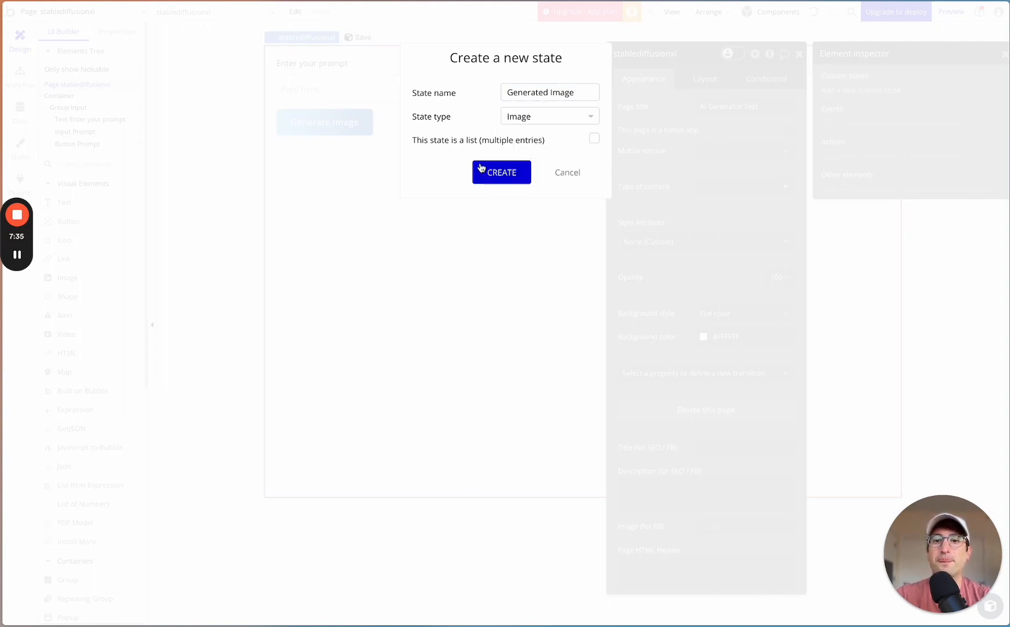
pyautogui.click(493, 184)
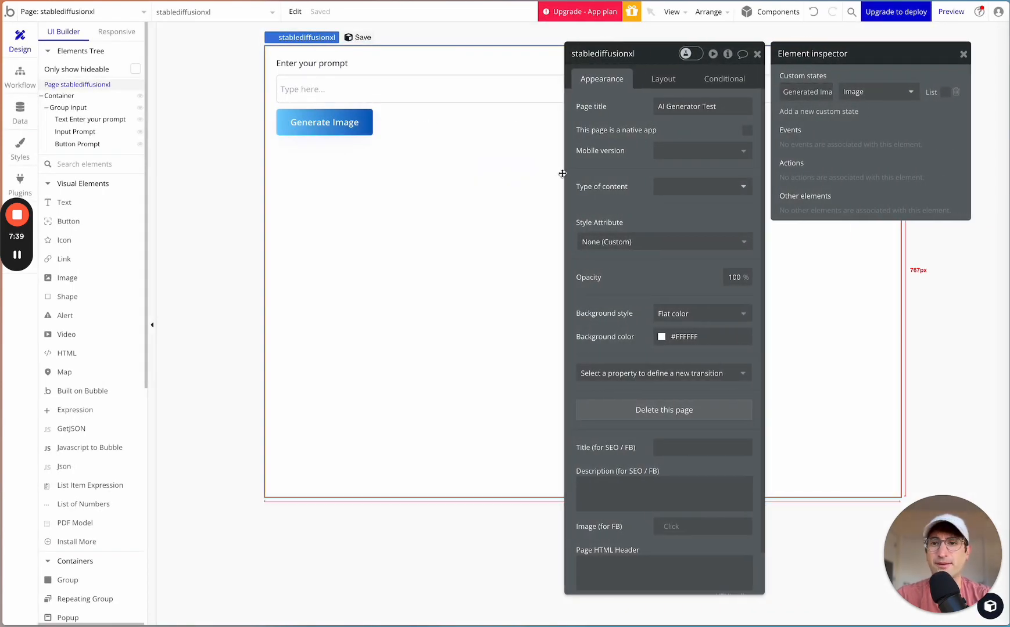
# - Add a new group to the page directly below Container
pyautogui.click(401, 140)
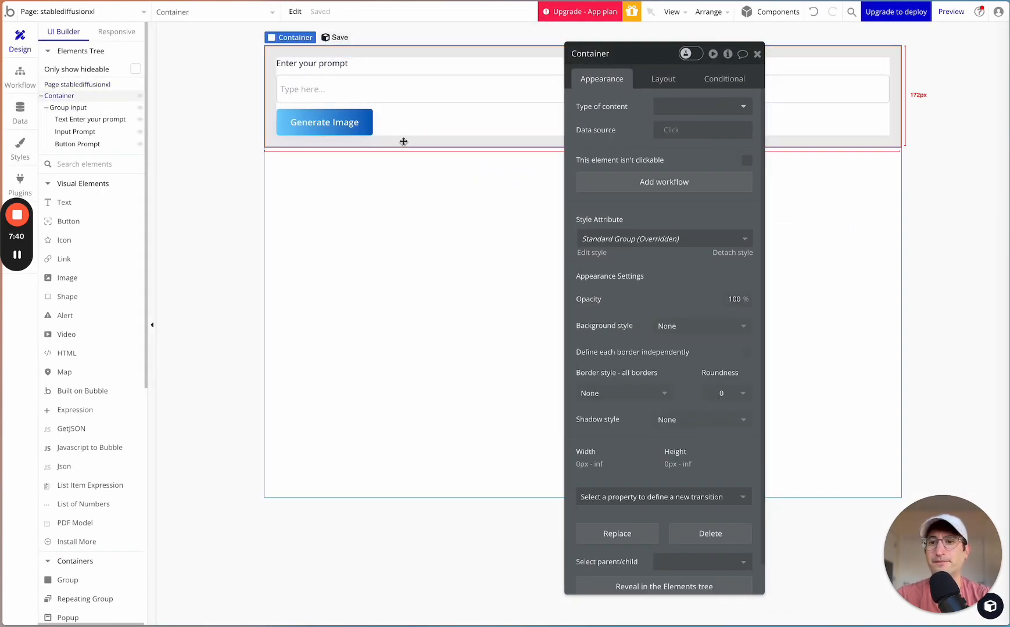
pyautogui.click(757, 52)
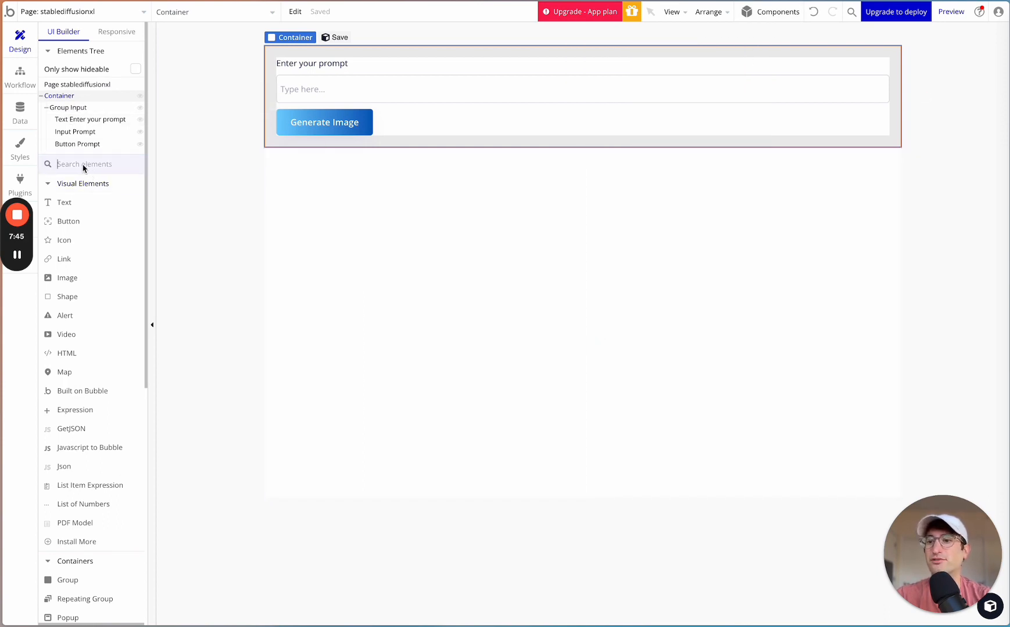
pyautogui.write('group')
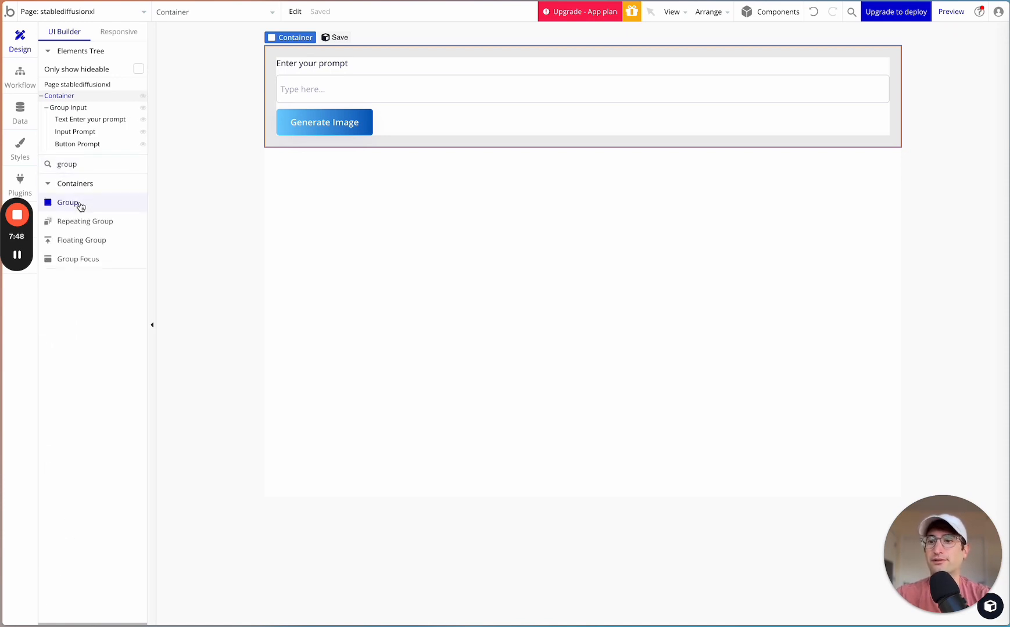
pyautogui.moveTo(80, 207); pyautogui.dragTo(379, 160)
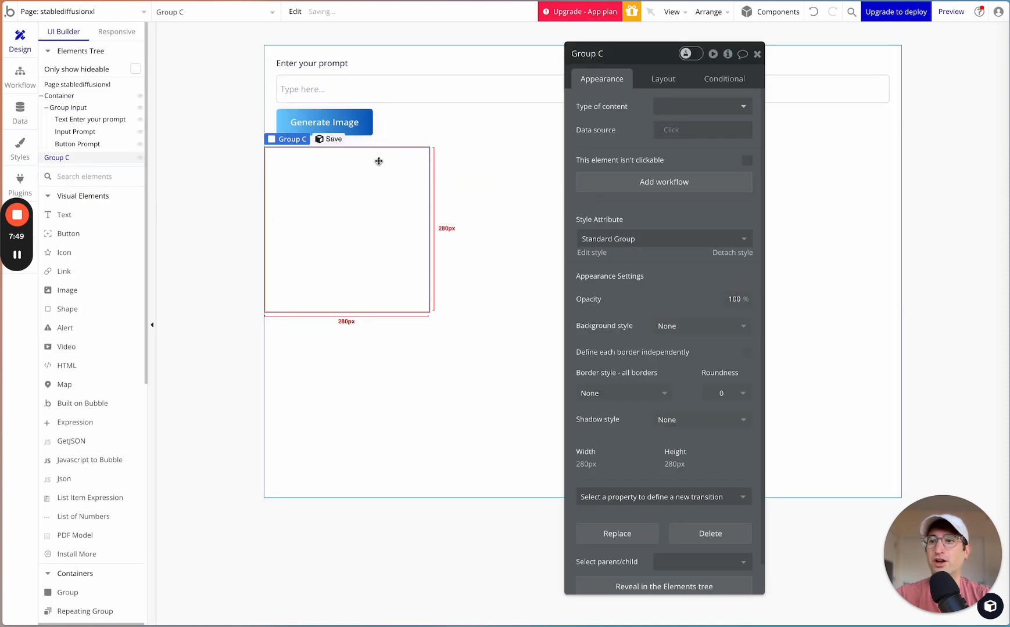
# - Move the new group inside Container, below Group Input, and rename it "Group Output"
pyautogui.click(47, 98)
pyautogui.click(40, 97)
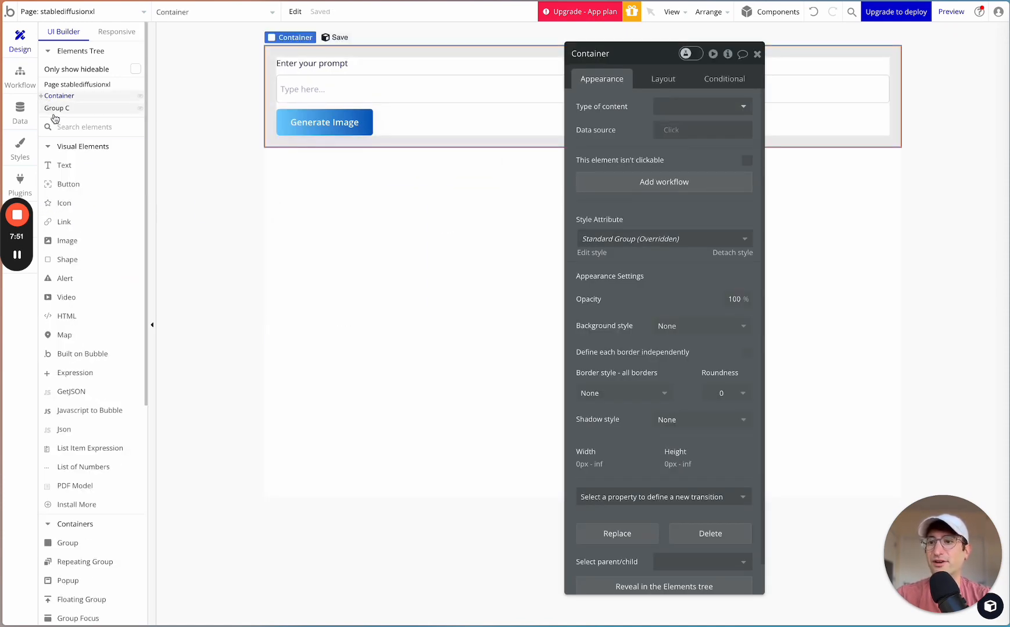
pyautogui.click(57, 109)
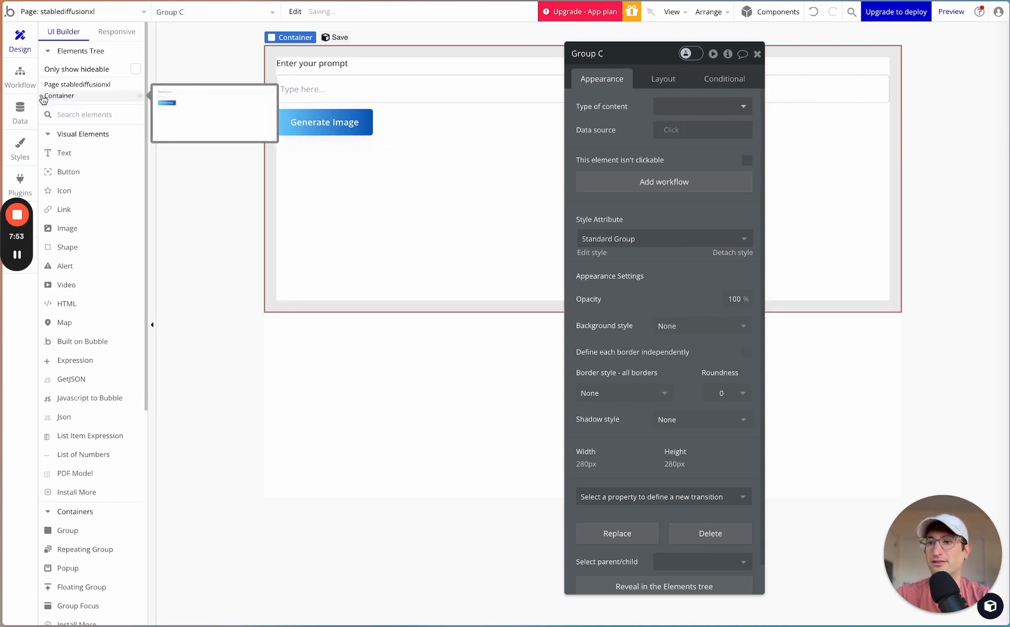
pyautogui.click(41, 95)
pyautogui.click(598, 61)
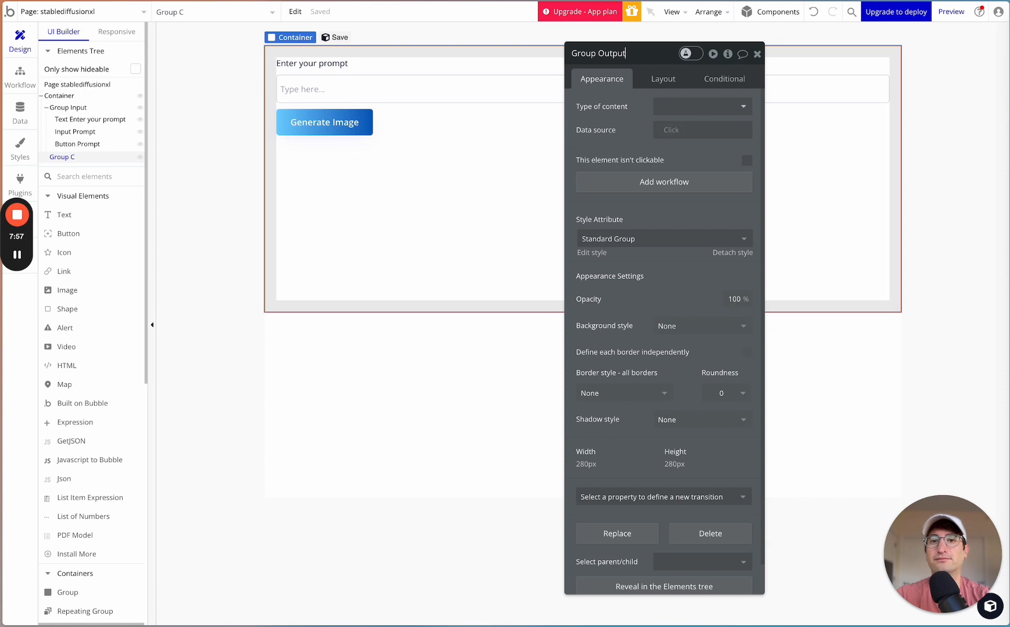
pyautogui.press('Return')
# - Make Group Output not visible on page load and set its container layout to Column
pyautogui.click(665, 80)
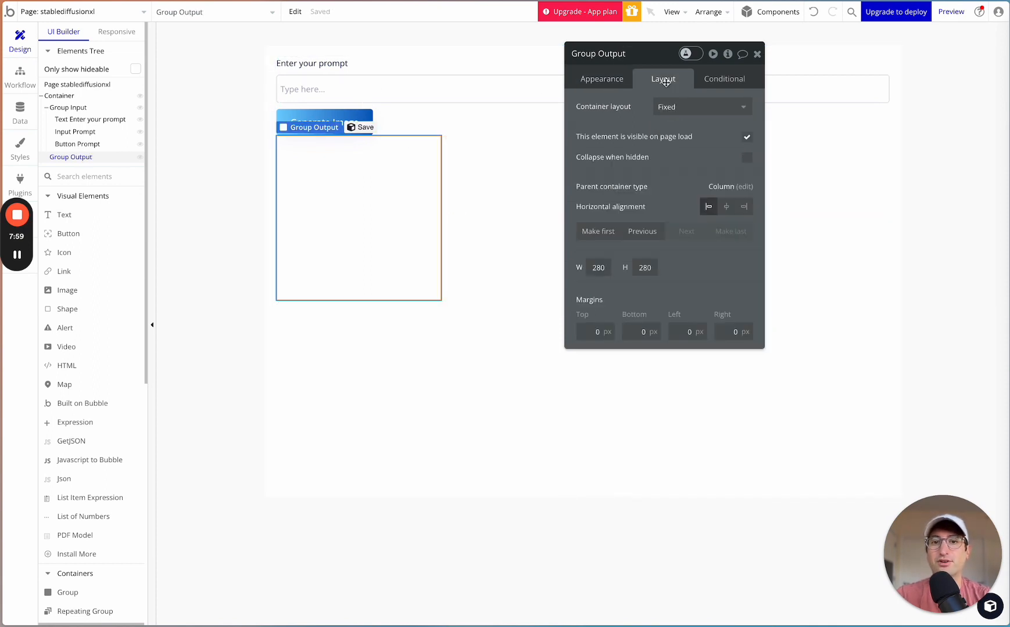
pyautogui.click(746, 138)
pyautogui.click(714, 108)
pyautogui.click(695, 196)
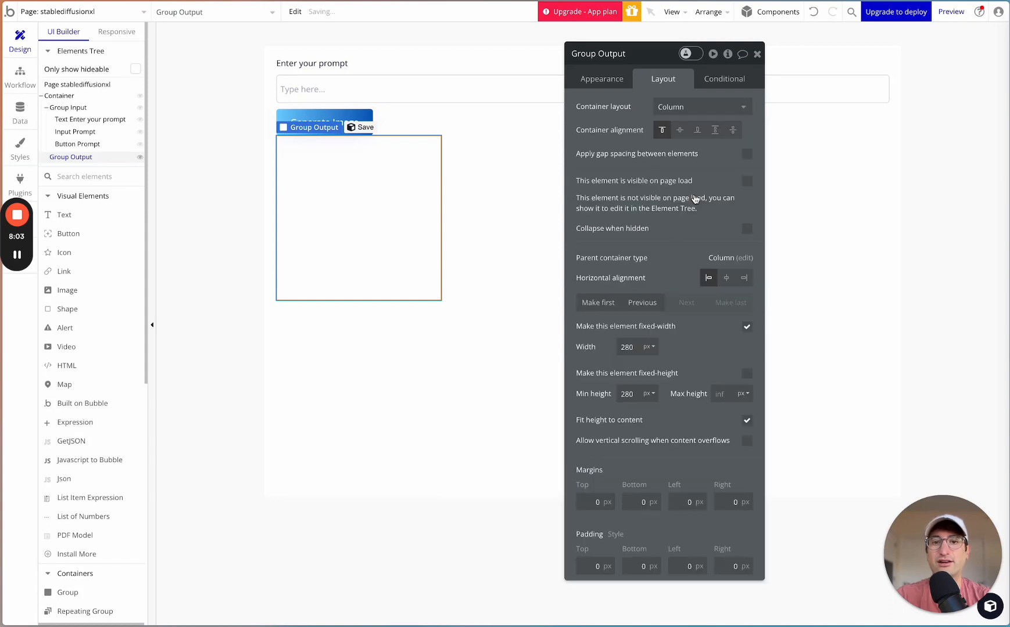
# - Remove Group Output's fixed width and set its minimum width to 0 px, minimum height to 20 px and top margin to 50 px
pyautogui.click(747, 327)
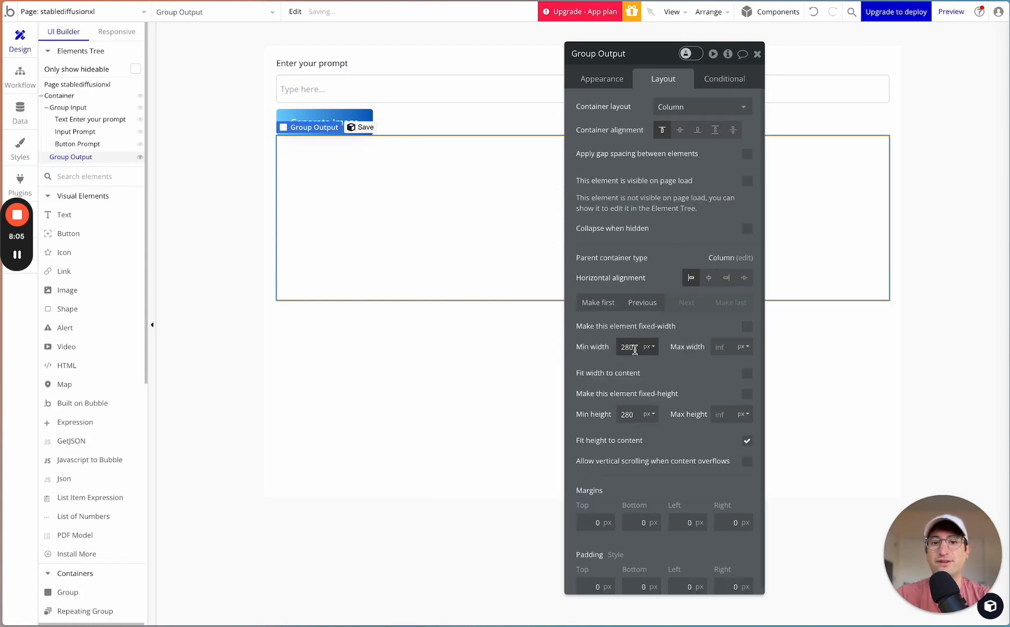
pyautogui.doubleClick(634, 348)
pyautogui.write('0')
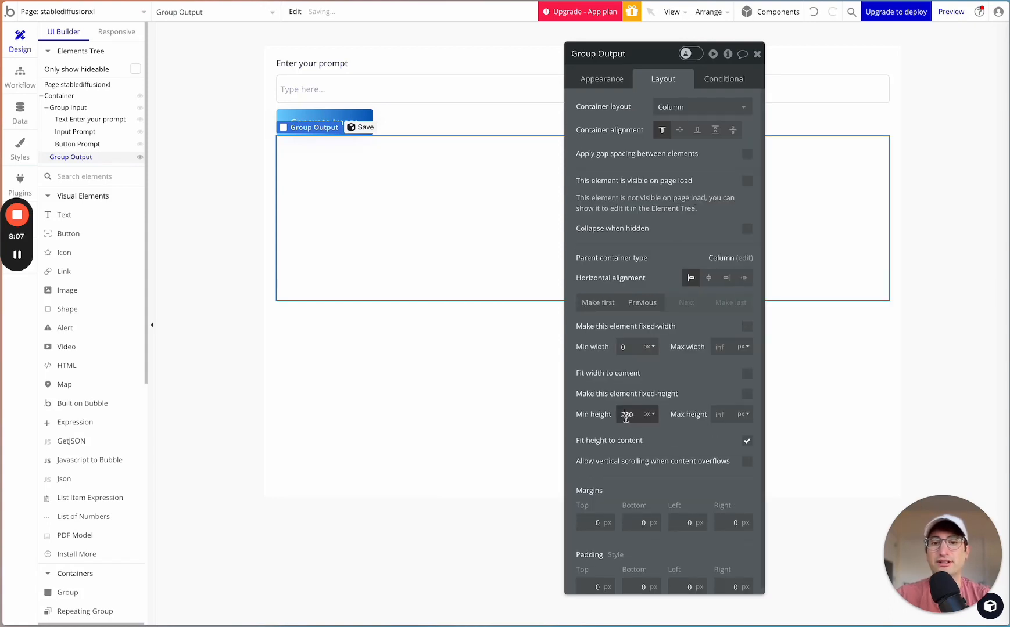
pyautogui.doubleClick(625, 415)
pyautogui.write('20')
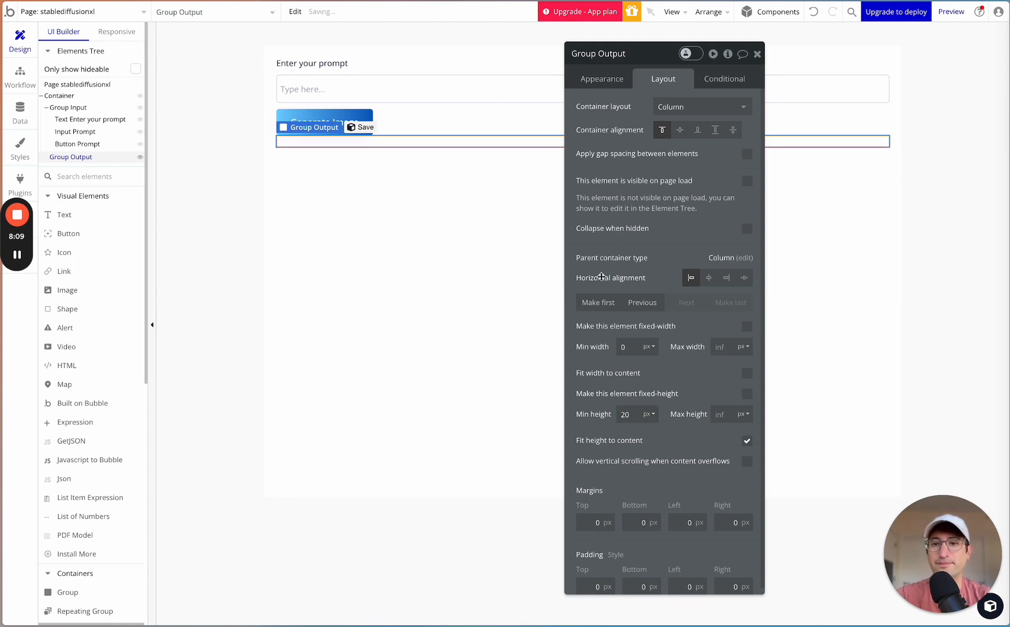
pyautogui.doubleClick(585, 518)
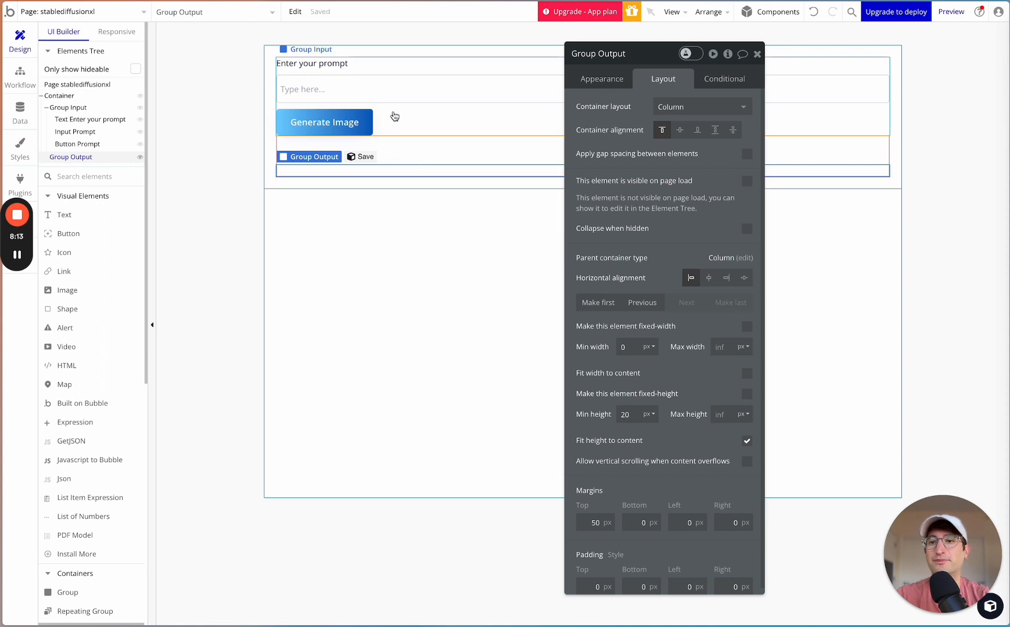
pyautogui.click(395, 117)
pyautogui.click(383, 158)
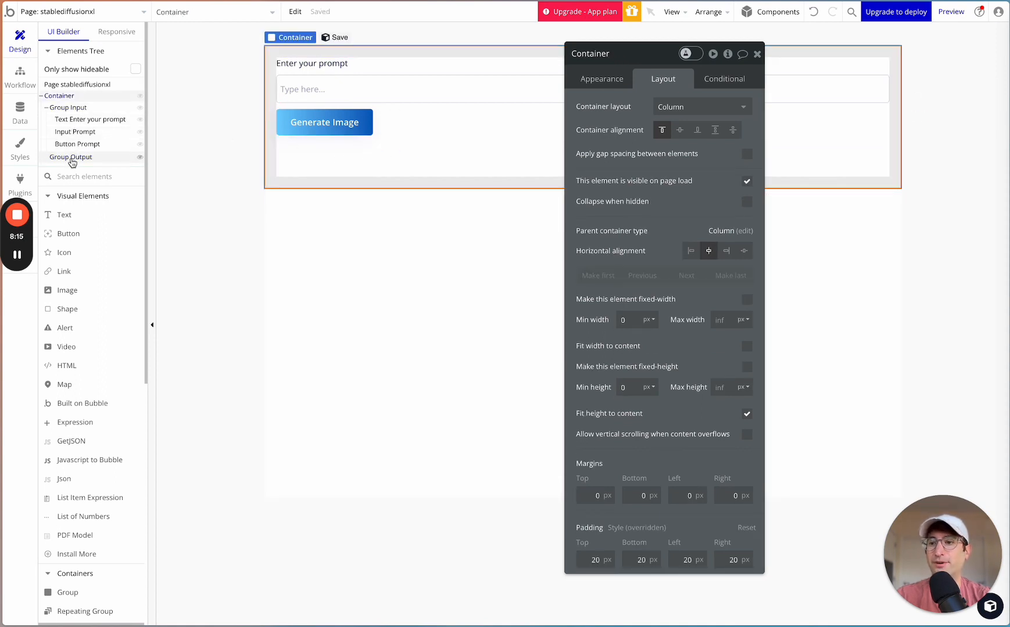
# - Add an image element inside Group Output
pyautogui.click(70, 157)
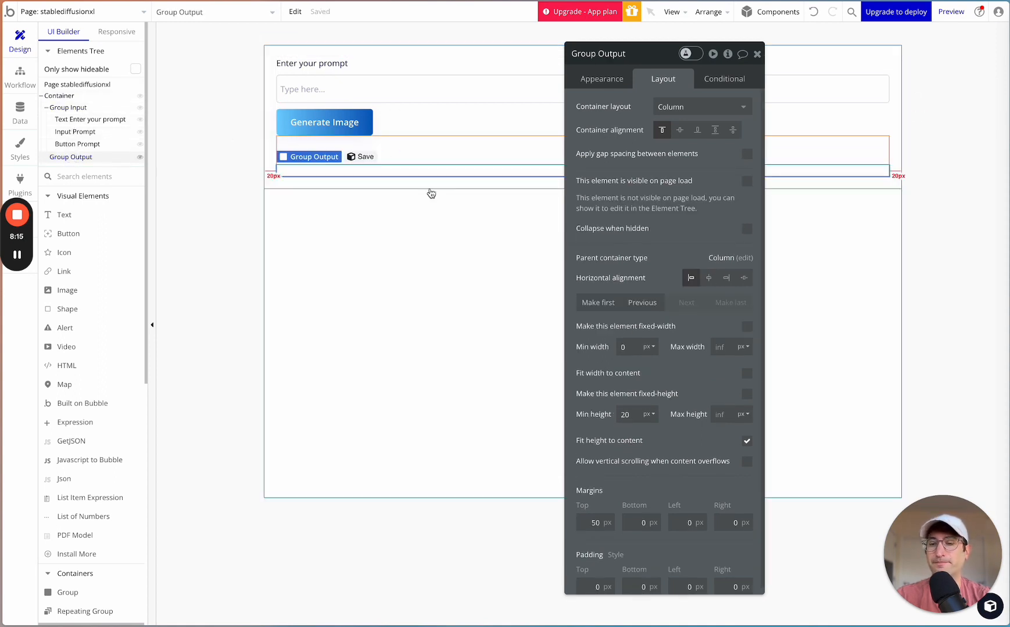
pyautogui.click(96, 177)
pyautogui.write('image')
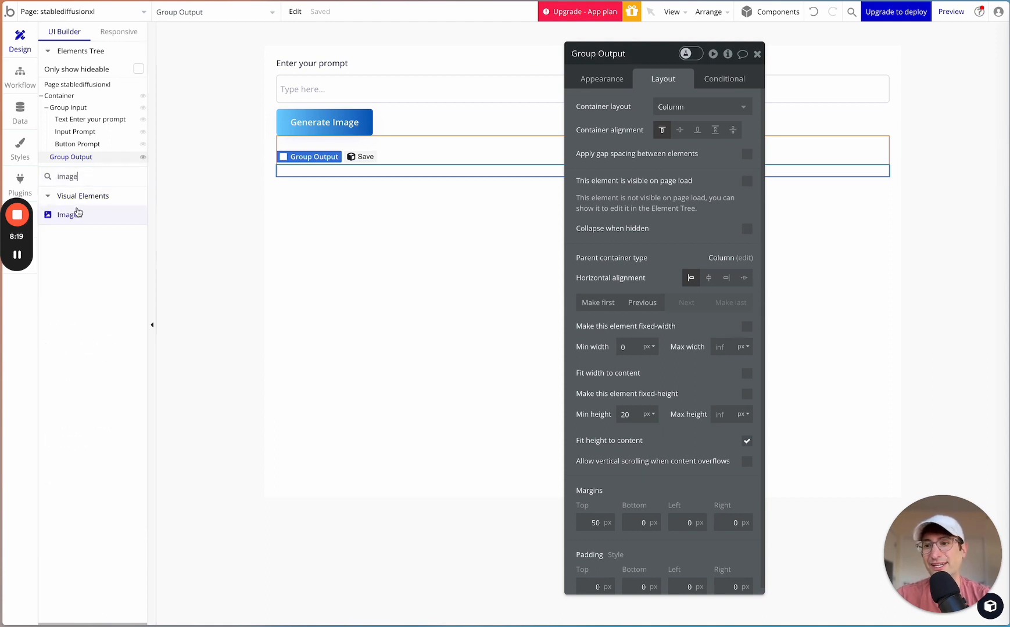
pyautogui.moveTo(67, 213); pyautogui.dragTo(404, 167)
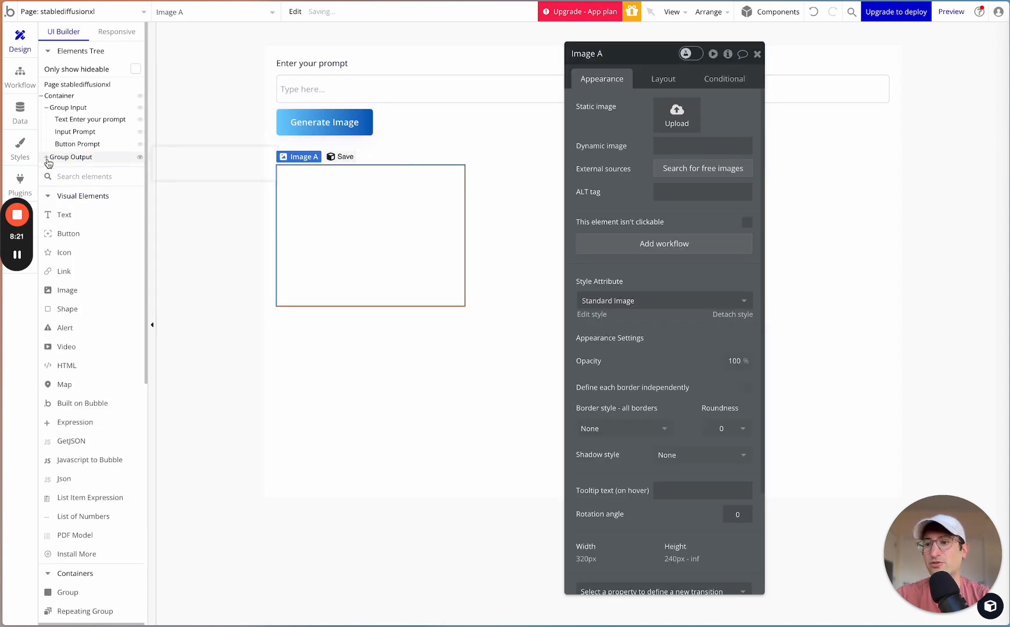
# - Keep the new image element's aspect ratio fixed at 1 x 1 and remove its fixed width
pyautogui.click(648, 80)
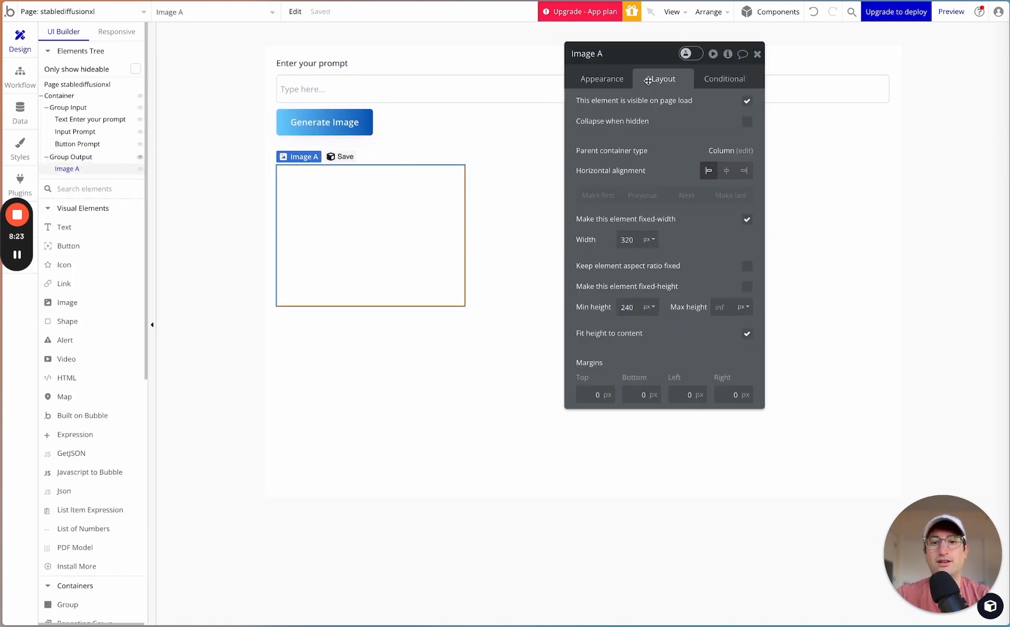
pyautogui.click(746, 268)
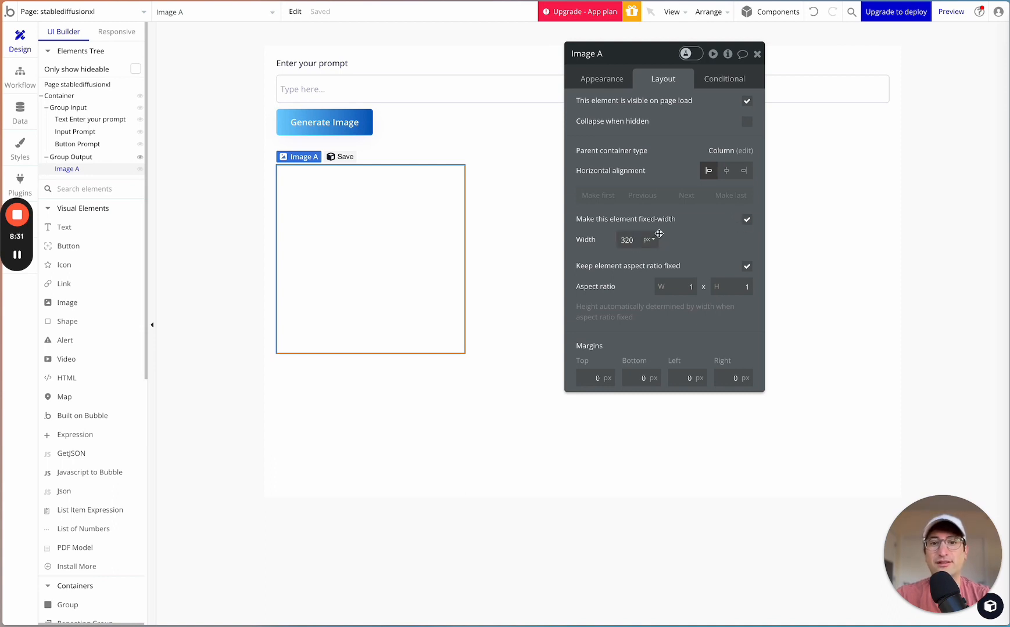
pyautogui.click(747, 219)
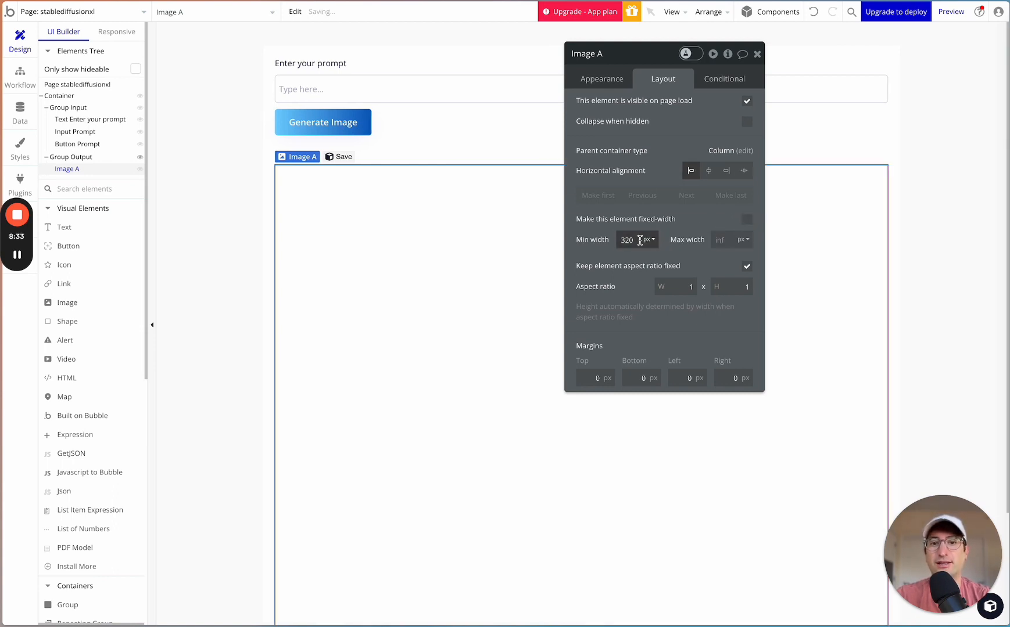
# - Set the image element's maximum width to 500 px and its minimum width to 300 px
pyautogui.click(717, 240)
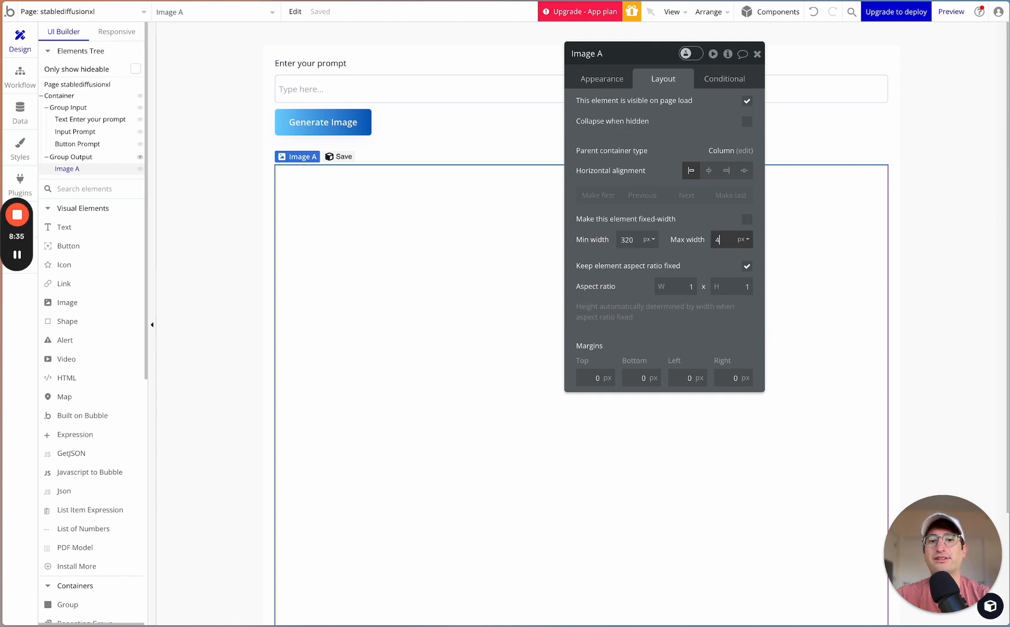
pyautogui.write('400')
pyautogui.doubleClick(718, 237)
pyautogui.write('500')
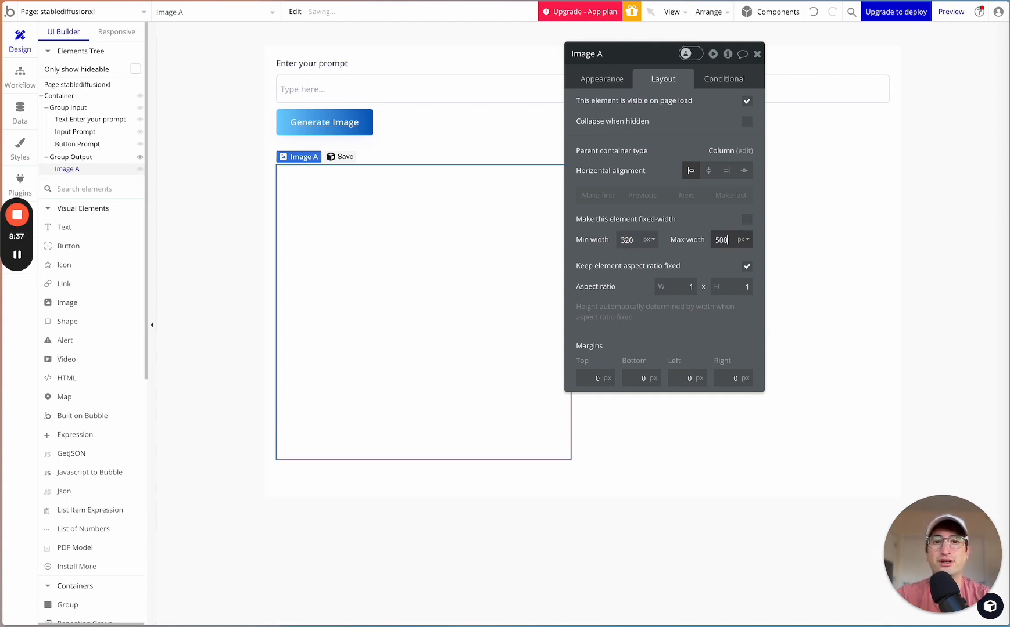
pyautogui.click(618, 237)
pyautogui.doubleClick(628, 239)
pyautogui.write('3')
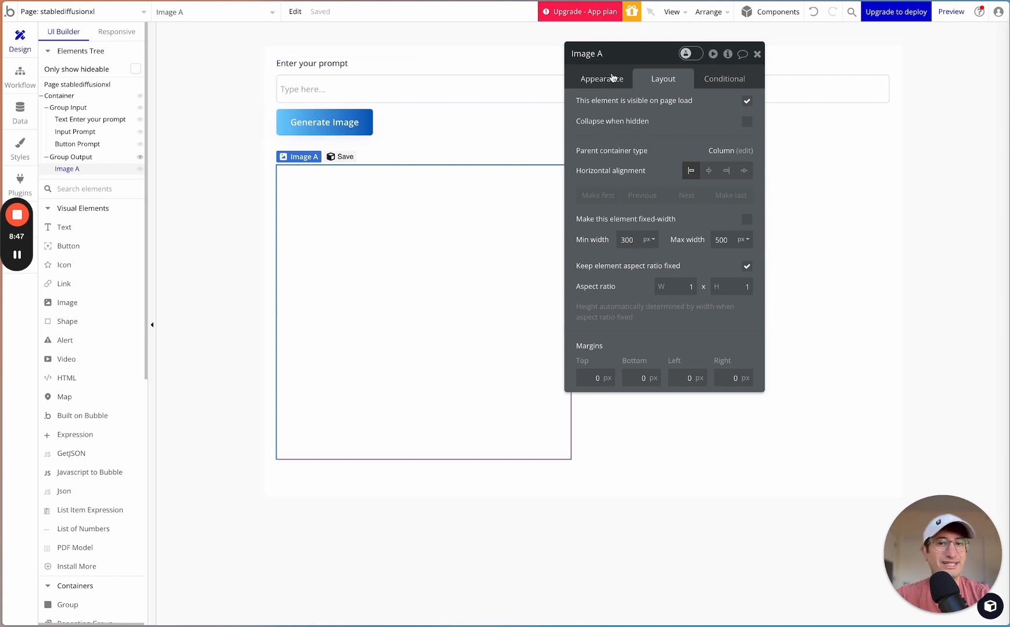
# - Set Image A's dynamic image to the stablediffusionxl page's Generated Image's URL
pyautogui.click(593, 80)
pyautogui.click(676, 149)
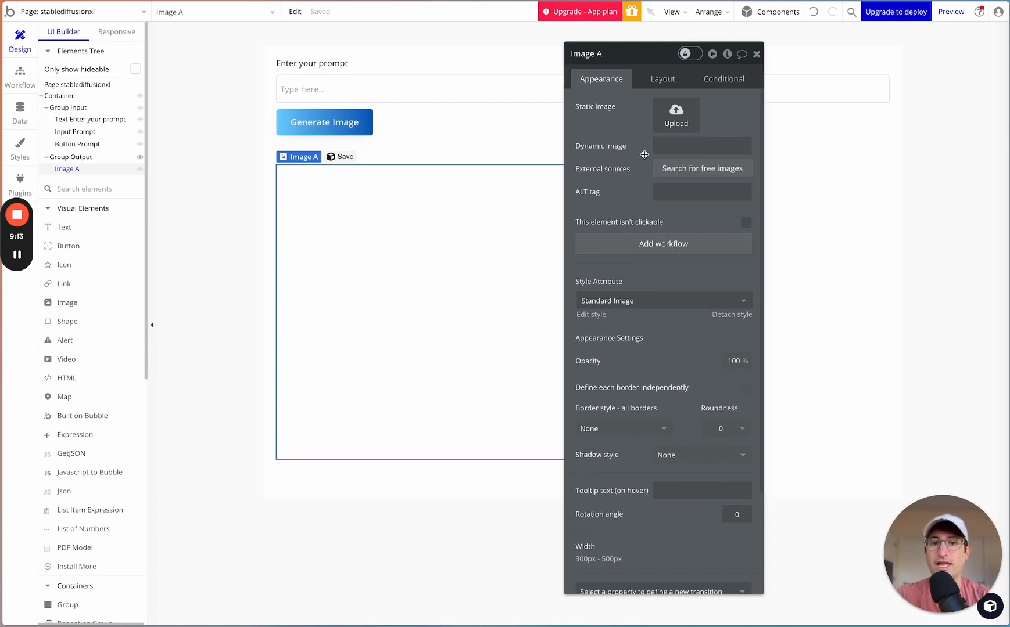
pyautogui.click(668, 147)
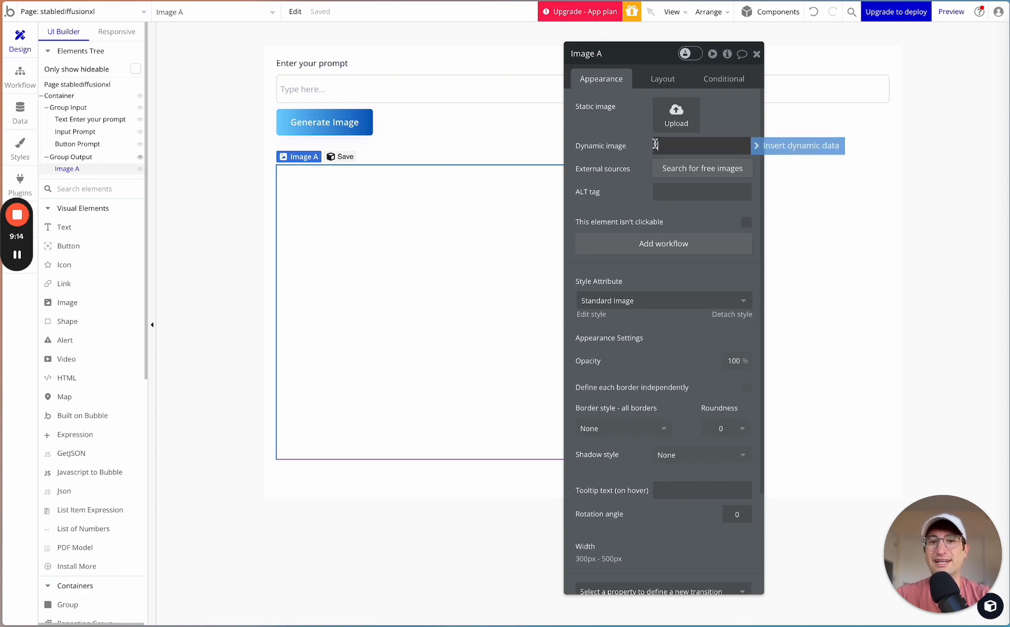
pyautogui.click(778, 146)
pyautogui.write('stab')
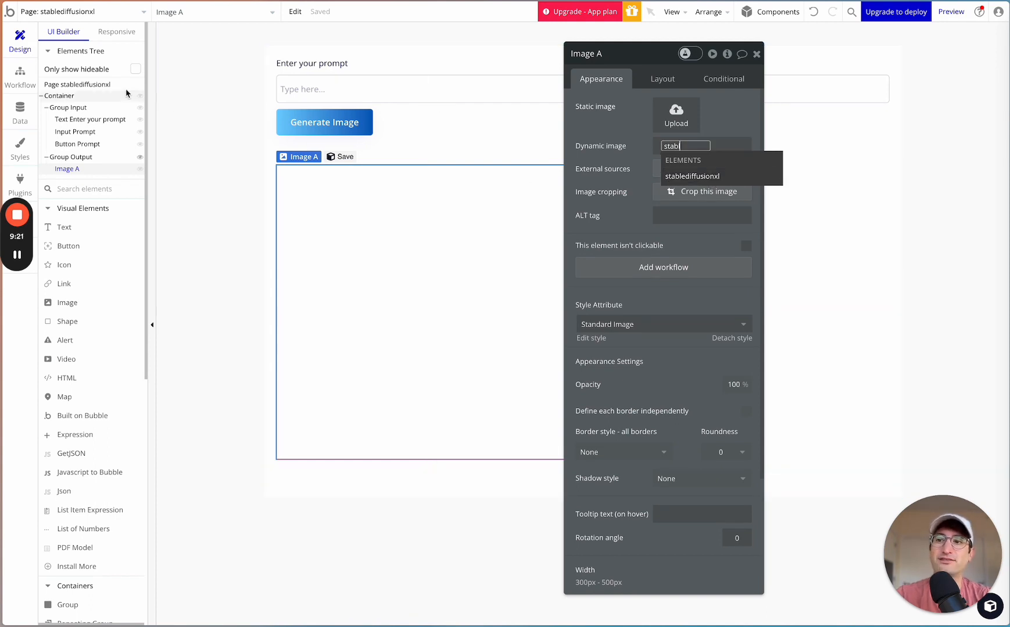
pyautogui.write('l')
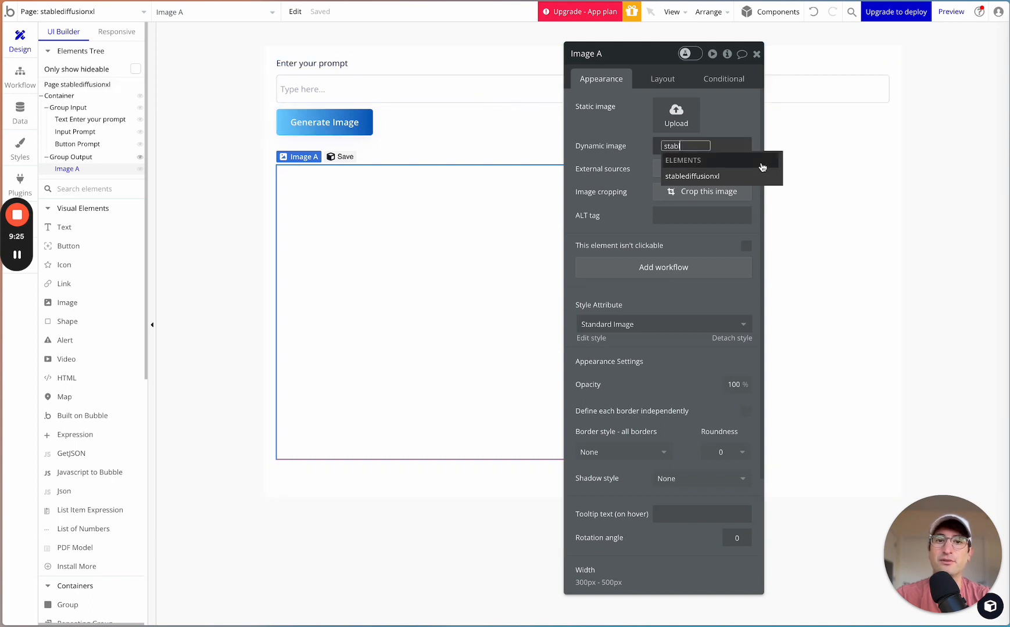
pyautogui.click(736, 176)
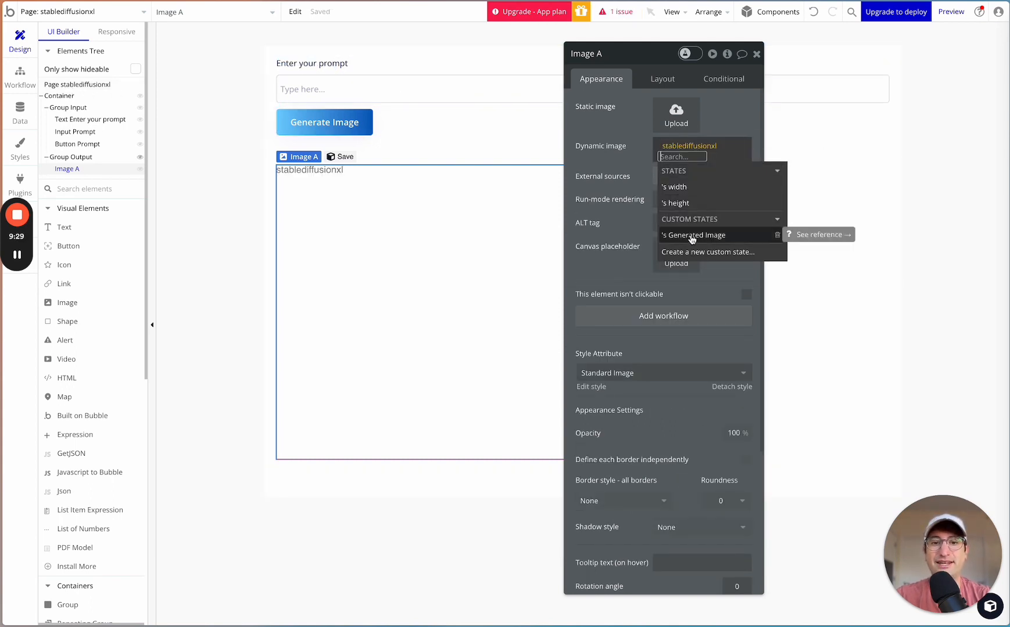
pyautogui.click(691, 236)
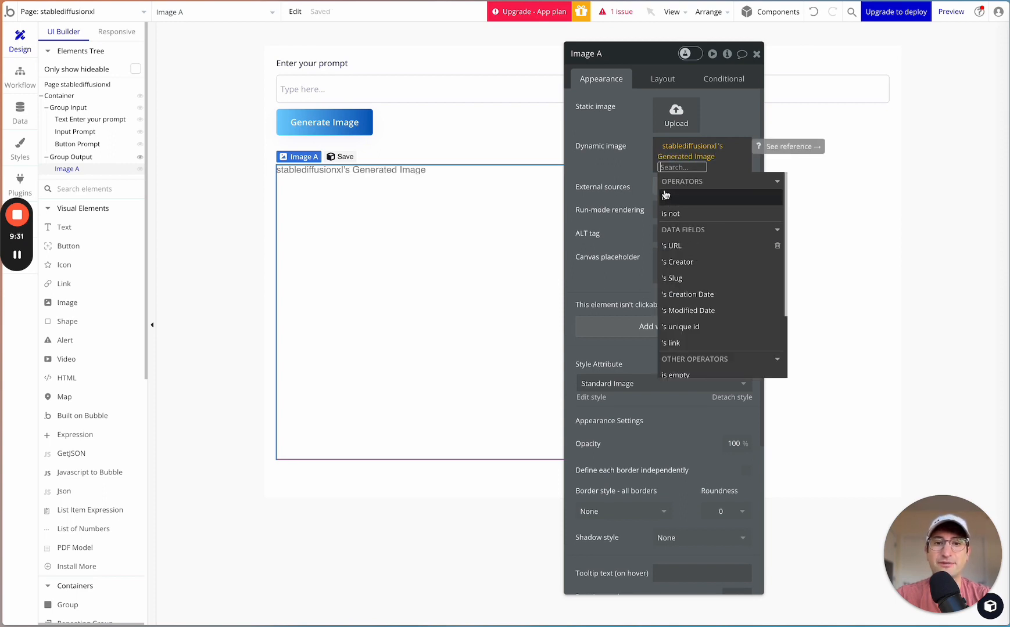
pyautogui.click(633, 163)
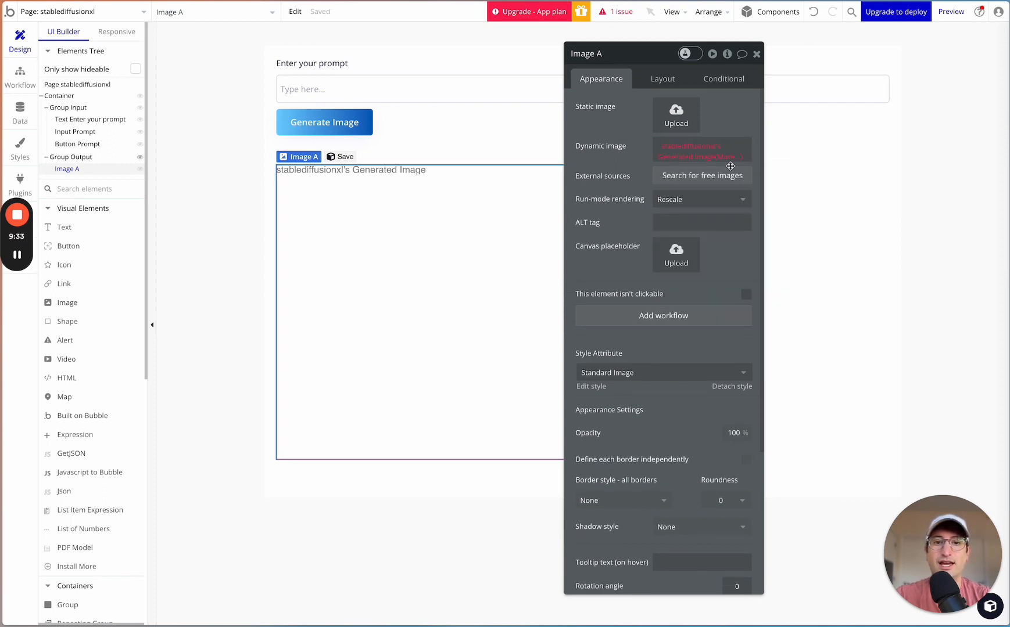
pyautogui.click(724, 159)
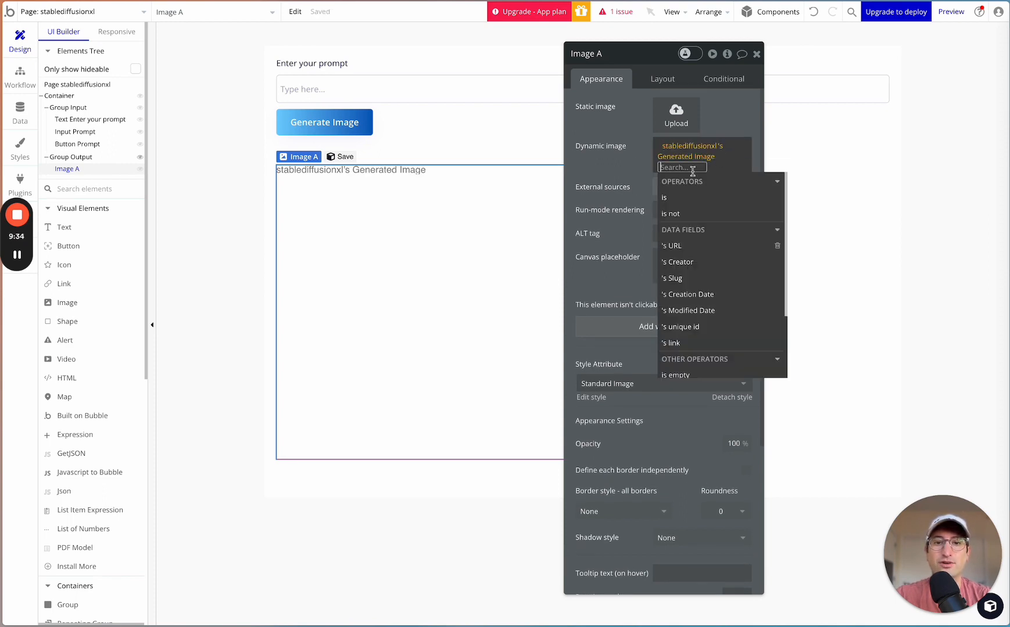
pyautogui.click(674, 246)
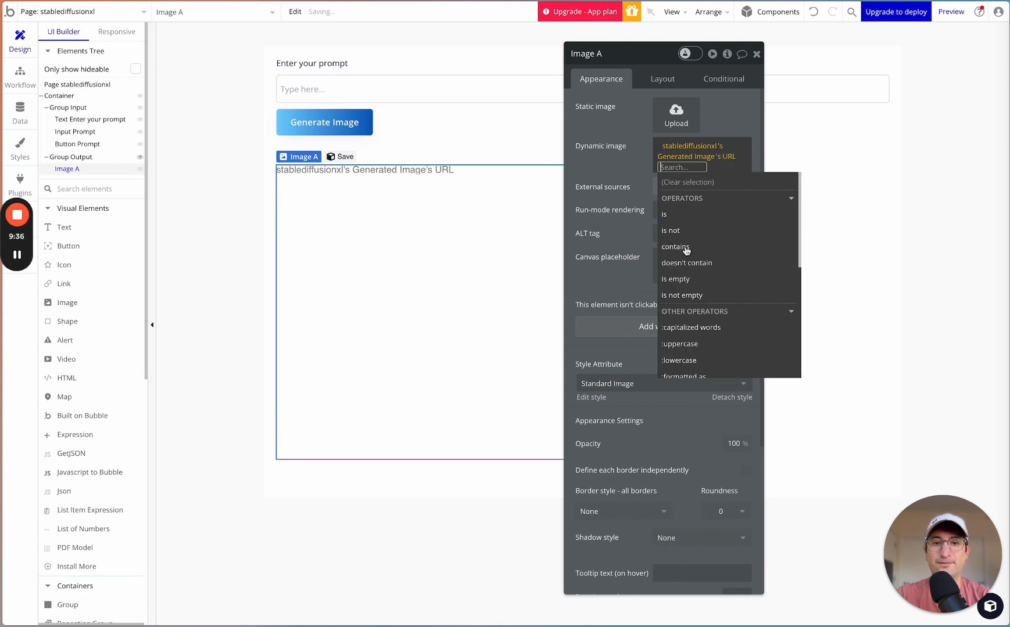
pyautogui.click(631, 169)
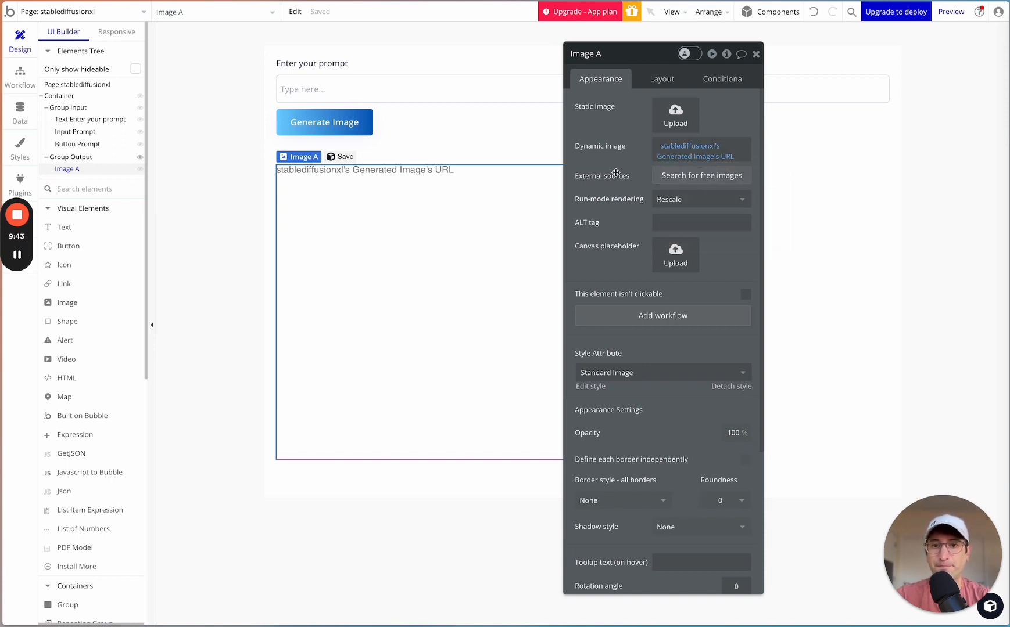
# - Choose Rescale as the image element's run-mode rendering
pyautogui.click(670, 199)
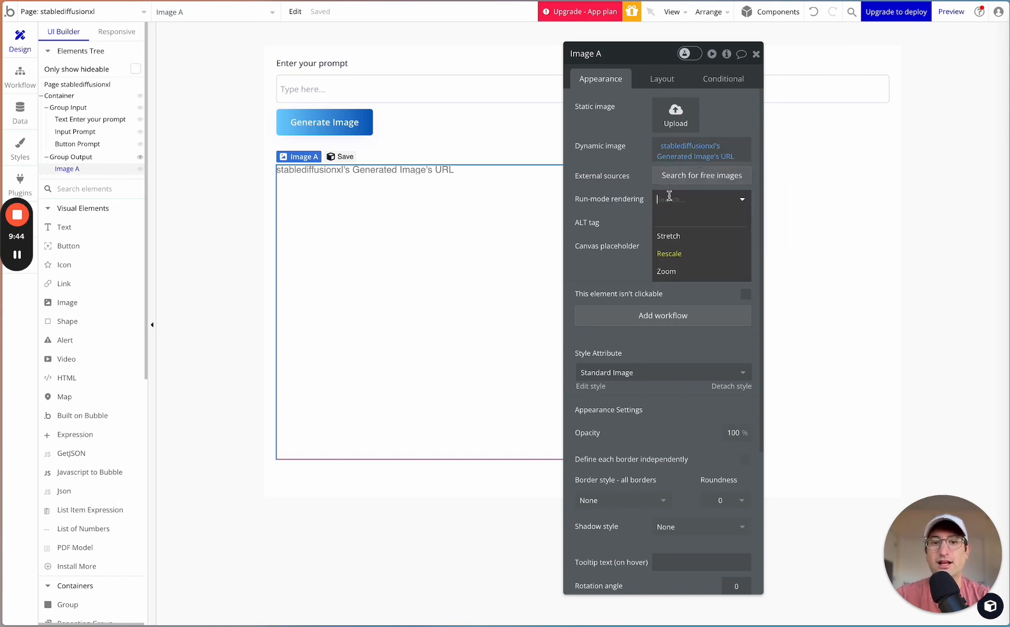
pyautogui.click(669, 254)
pyautogui.scroll(-4, 645, 205)
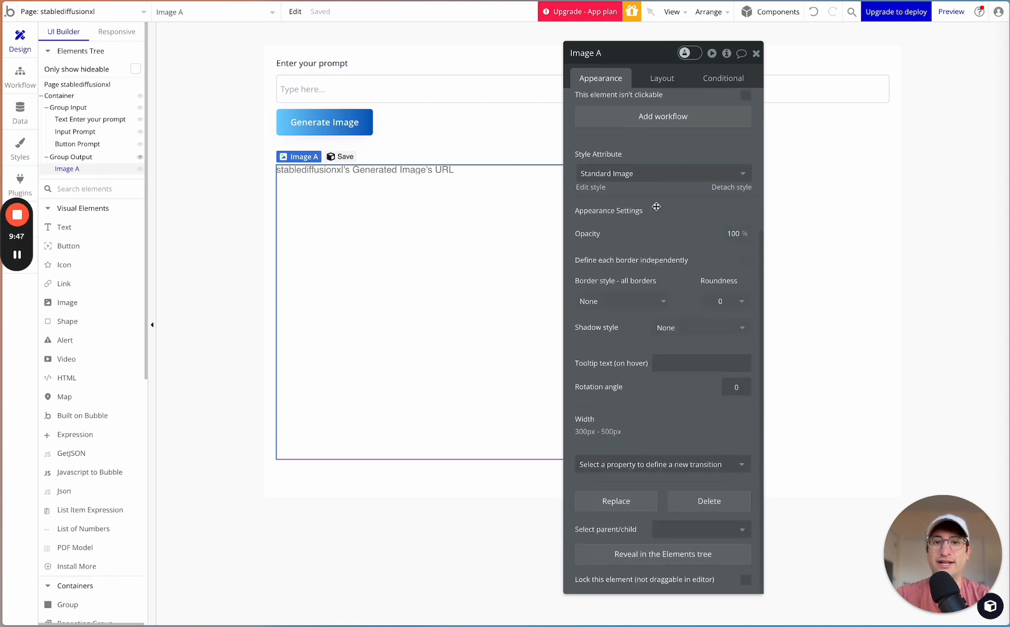
pyautogui.scroll(4, 645, 205)
# - Rename the image element as AI Image and close its property editor
pyautogui.click(589, 54)
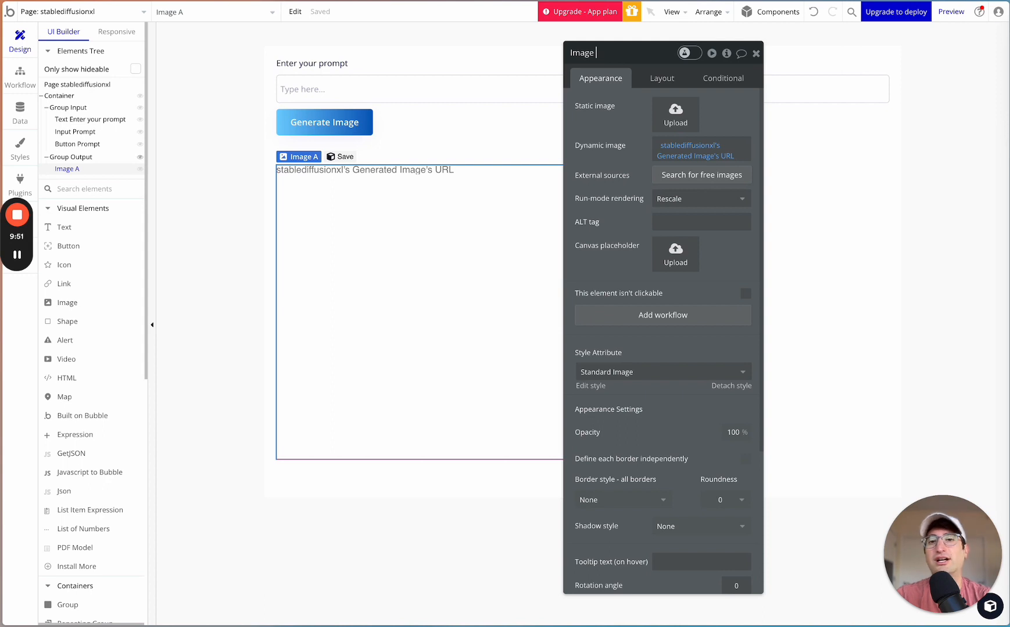
pyautogui.hotkey('ctrl', 'a')
pyautogui.write('Al')
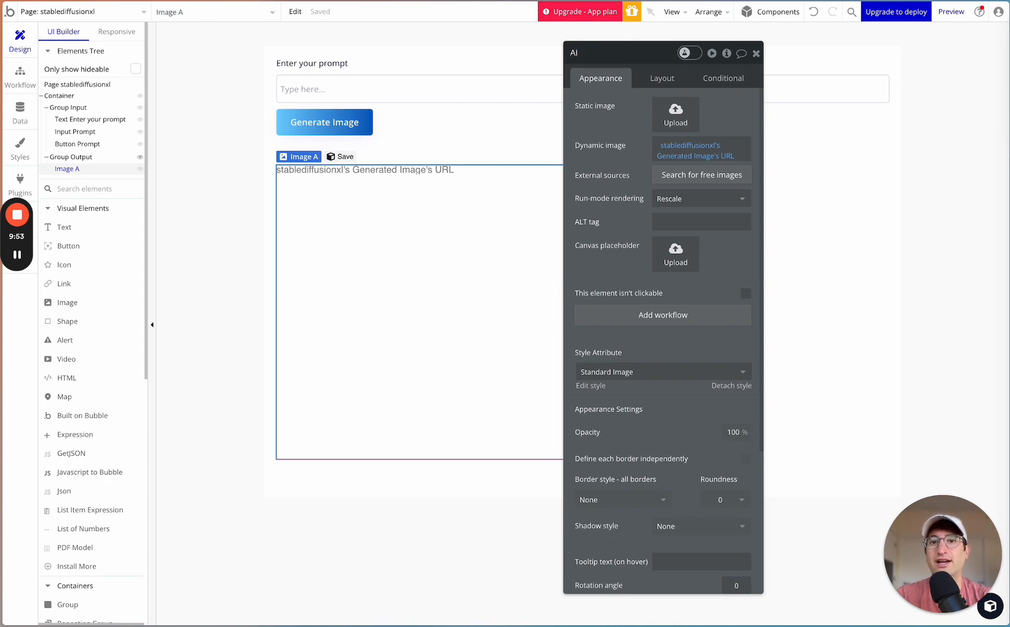
pyautogui.write(' Image')
pyautogui.press('Return')
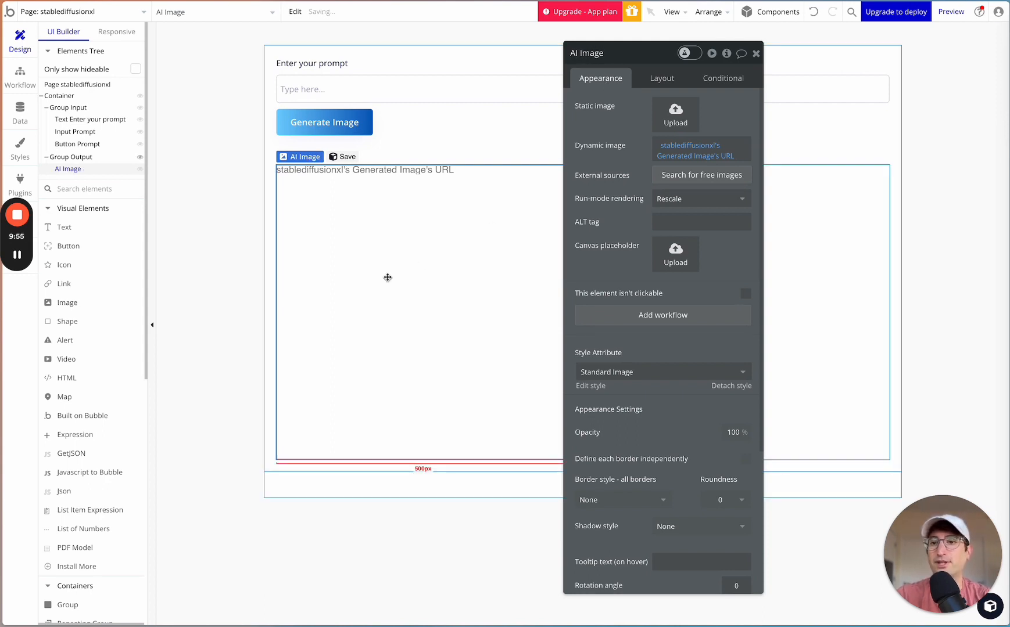
pyautogui.click(755, 53)
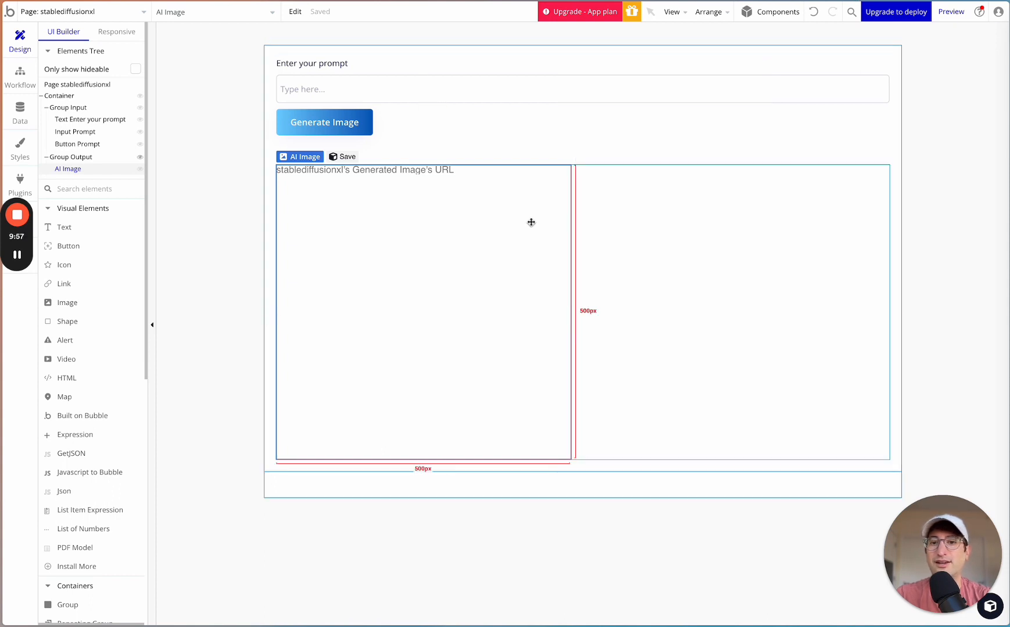
# - Create a workflow that runs when the Generate Image button is clicked
pyautogui.click(336, 120)
pyautogui.doubleClick(335, 119)
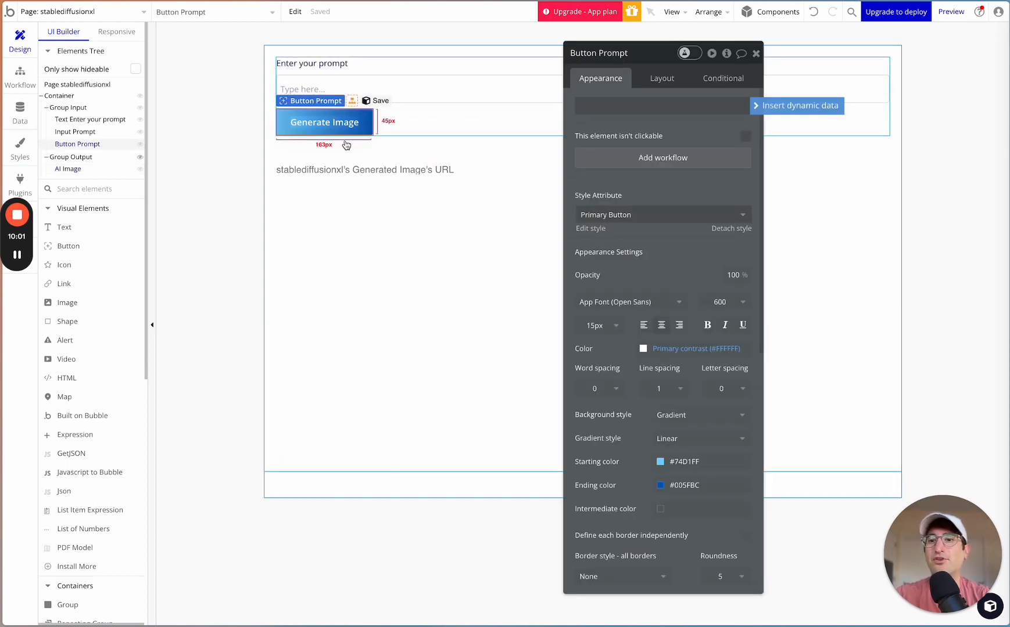
pyautogui.click(663, 166)
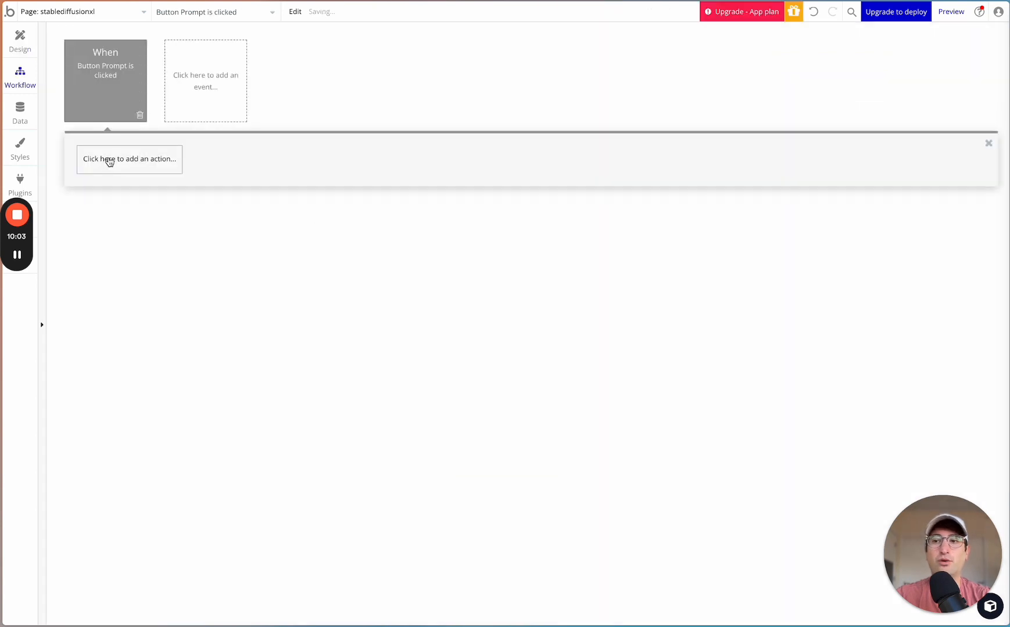
pyautogui.click(108, 159)
pyautogui.click(181, 161)
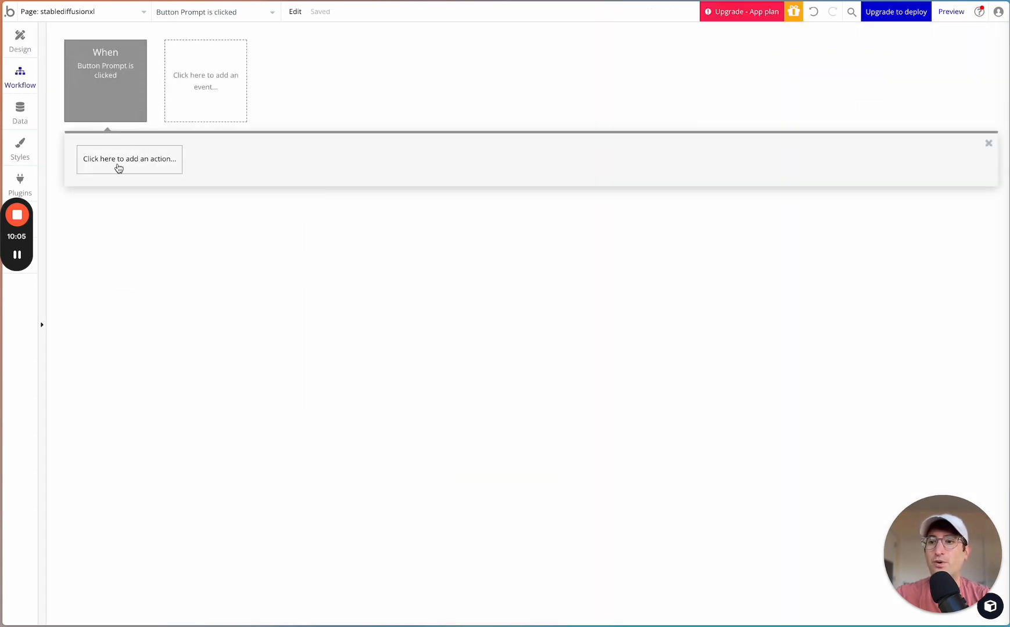
pyautogui.click(119, 167)
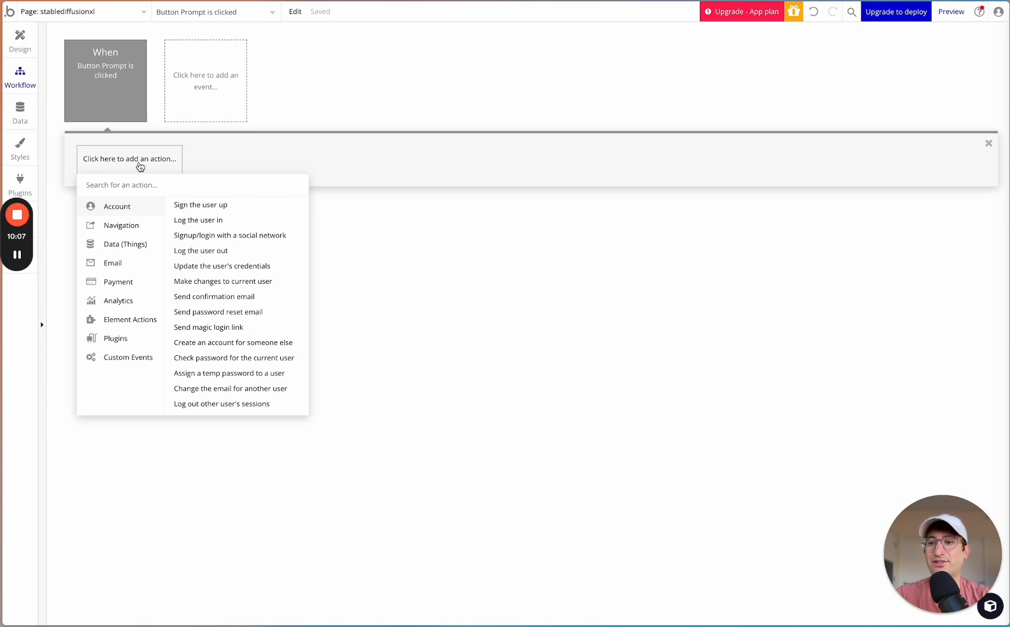
pyautogui.write('st')
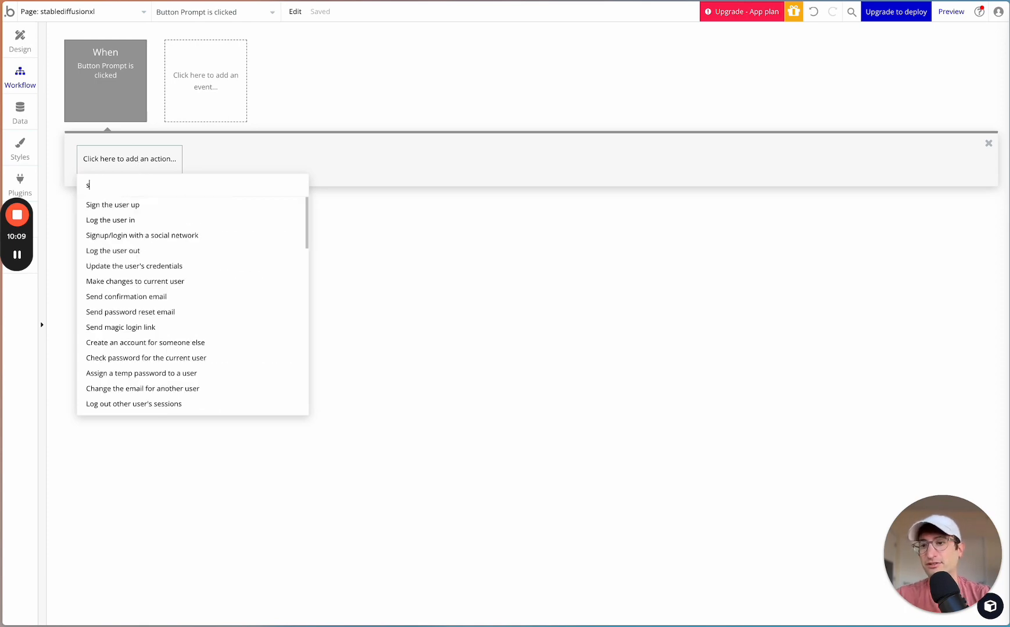
pyautogui.press('BackSpace')
pyautogui.press('BackSpace')
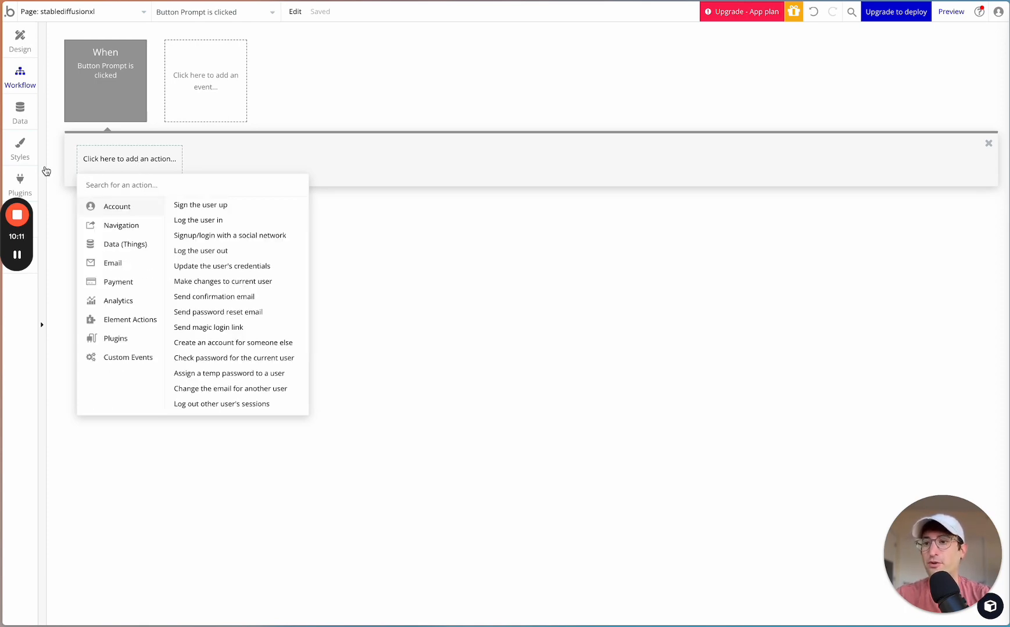
# - Check the API name in the API Connector and add the Stability AI Demo - Text to Image Stable Diffusion XL action to the button's workflow
pyautogui.click(33, 175)
pyautogui.scroll(1, 503, 206)
pyautogui.scroll(4, 502, 205)
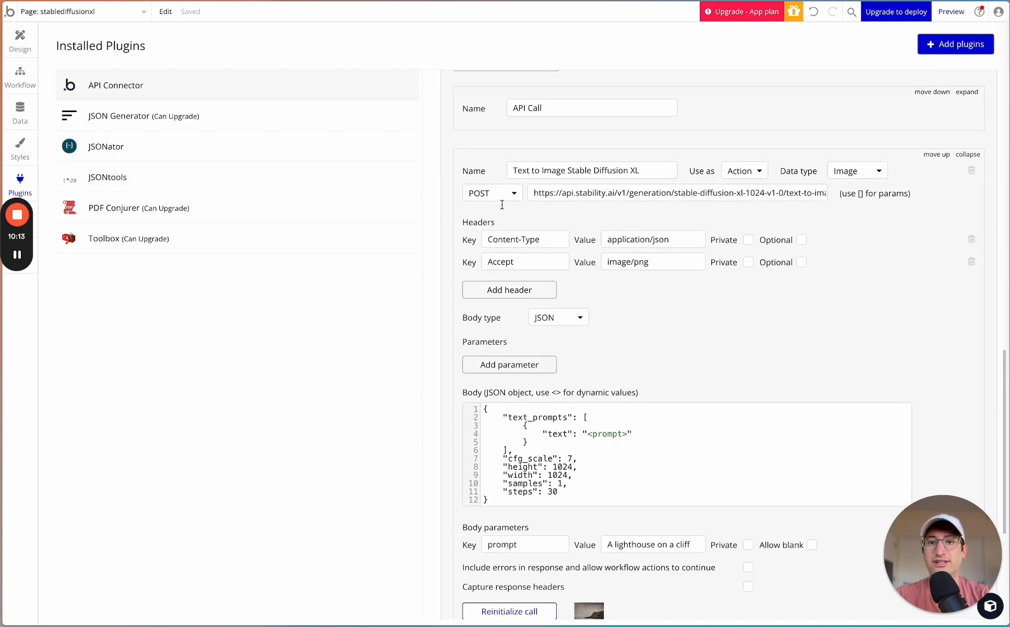
pyautogui.scroll(-1, 502, 205)
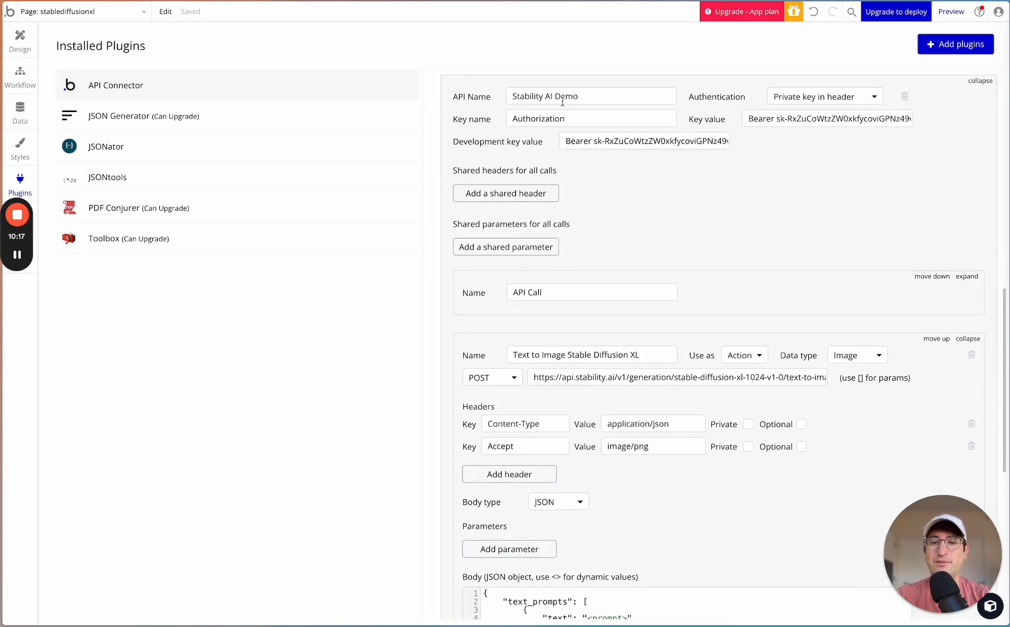
pyautogui.click(23, 81)
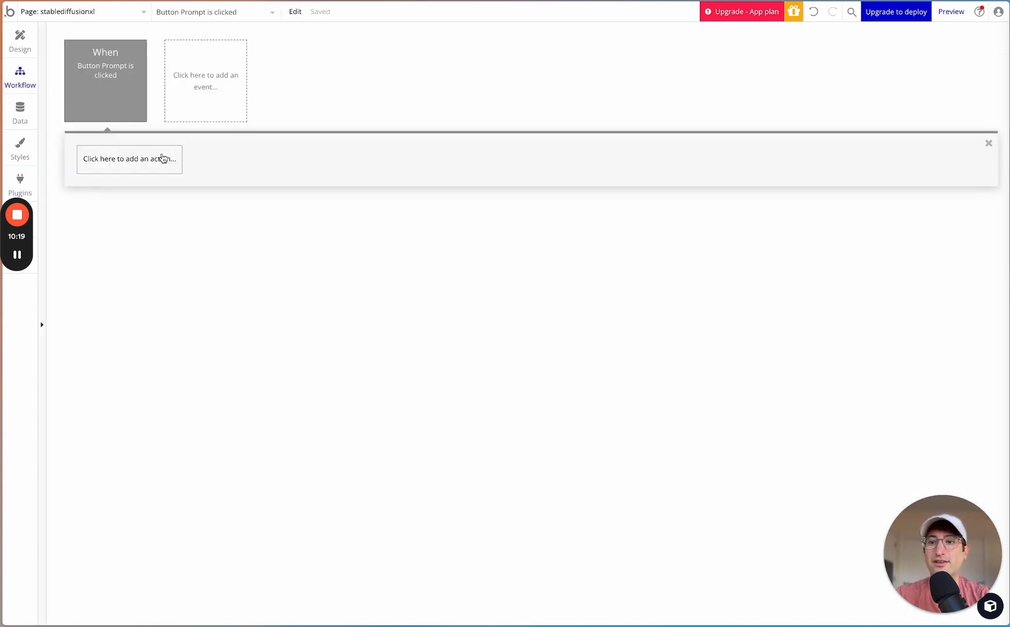
pyautogui.click(163, 158)
pyautogui.write('stab')
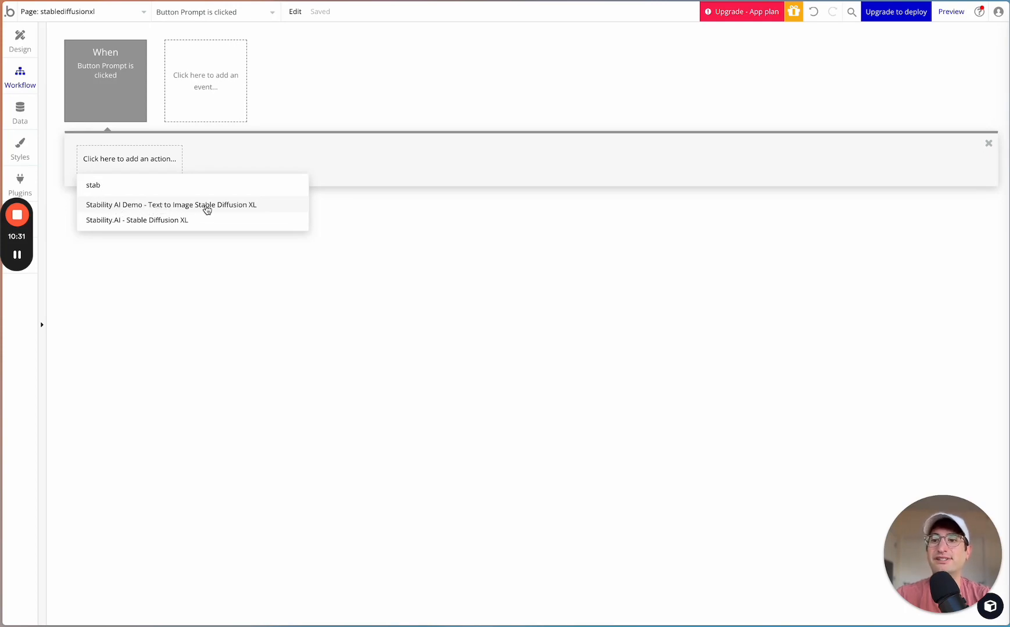
pyautogui.click(206, 210)
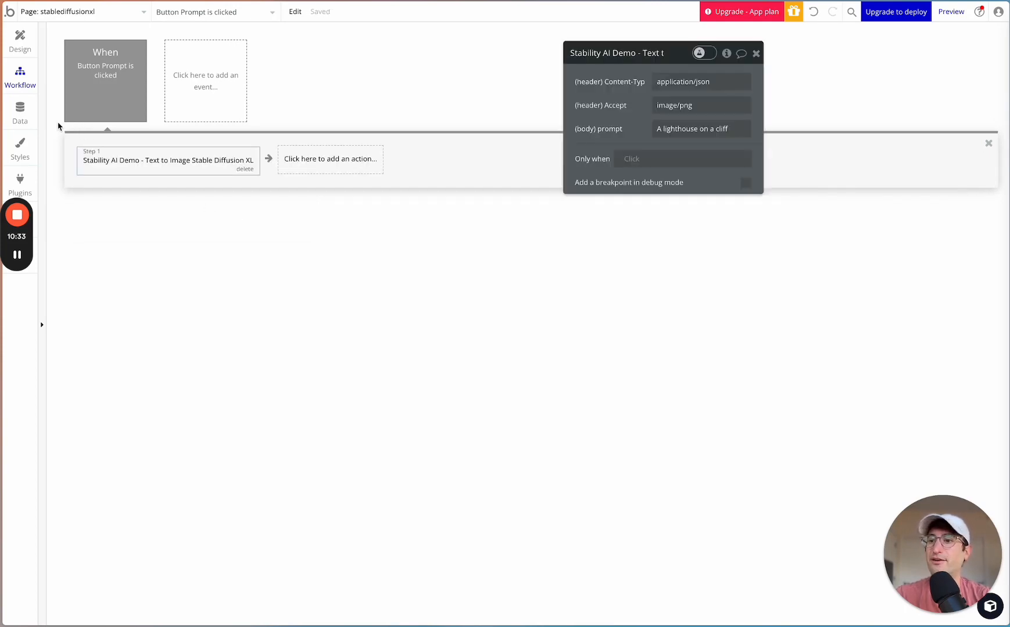
# - Review the Text to Image Stable Diffusion XL call's "Use as" options and its body settings in the API Connector
pyautogui.click(21, 181)
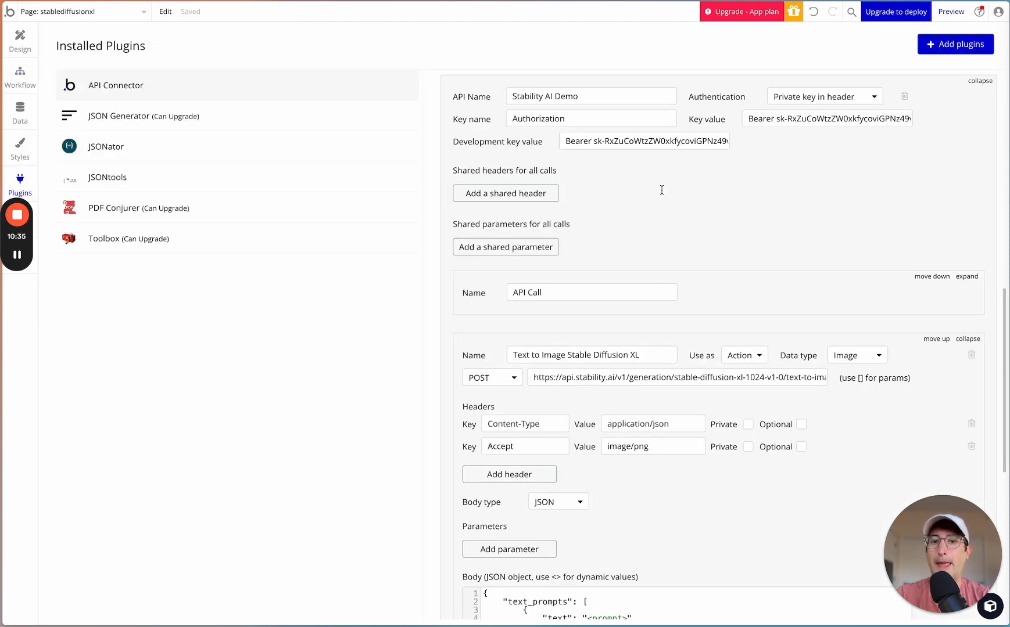
pyautogui.scroll(-3, 661, 190)
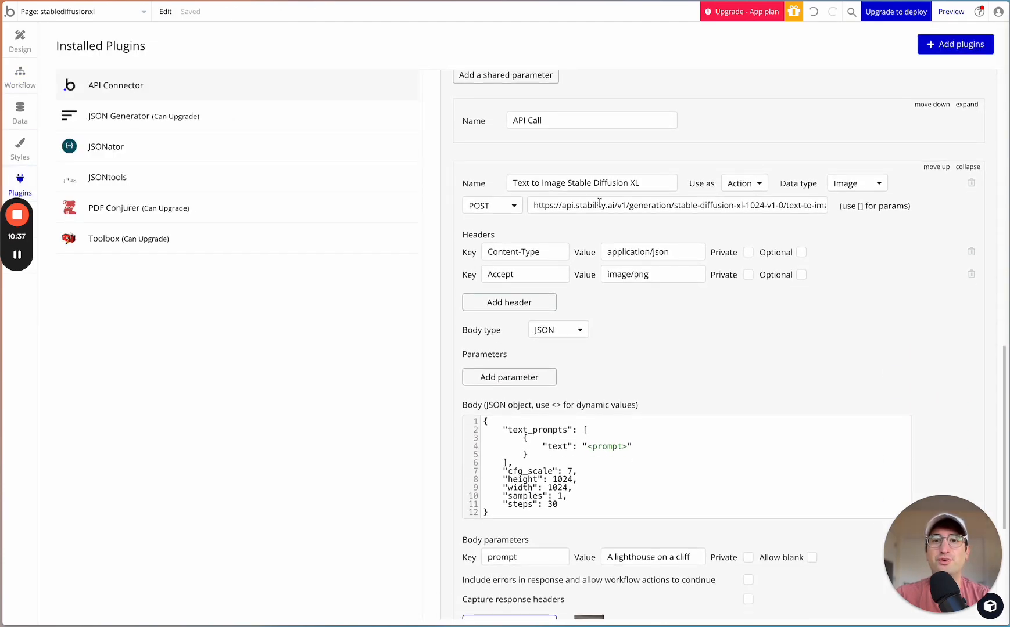
pyautogui.click(742, 186)
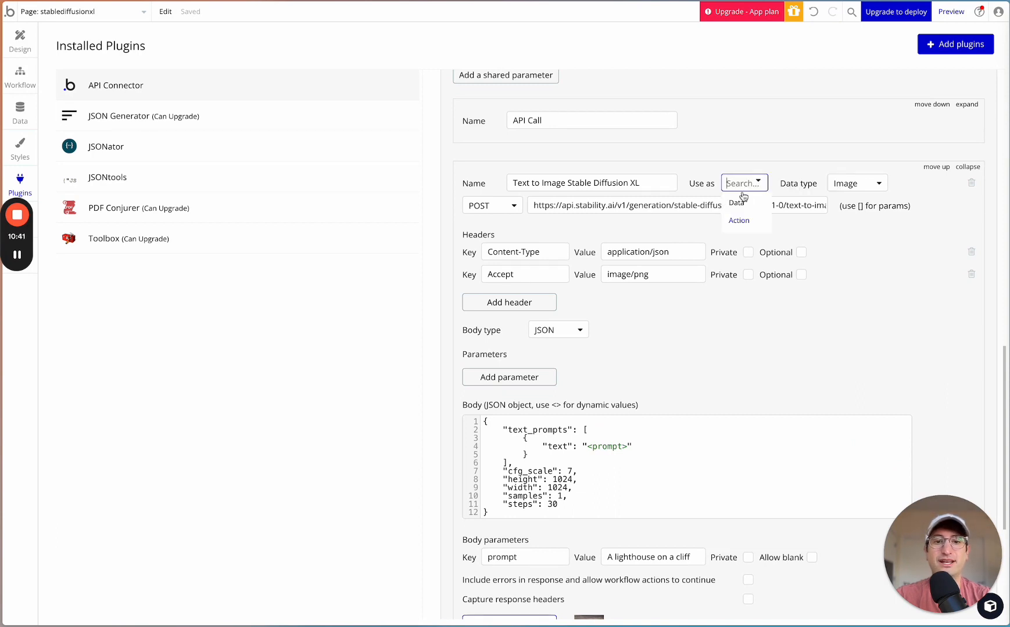
pyautogui.click(747, 160)
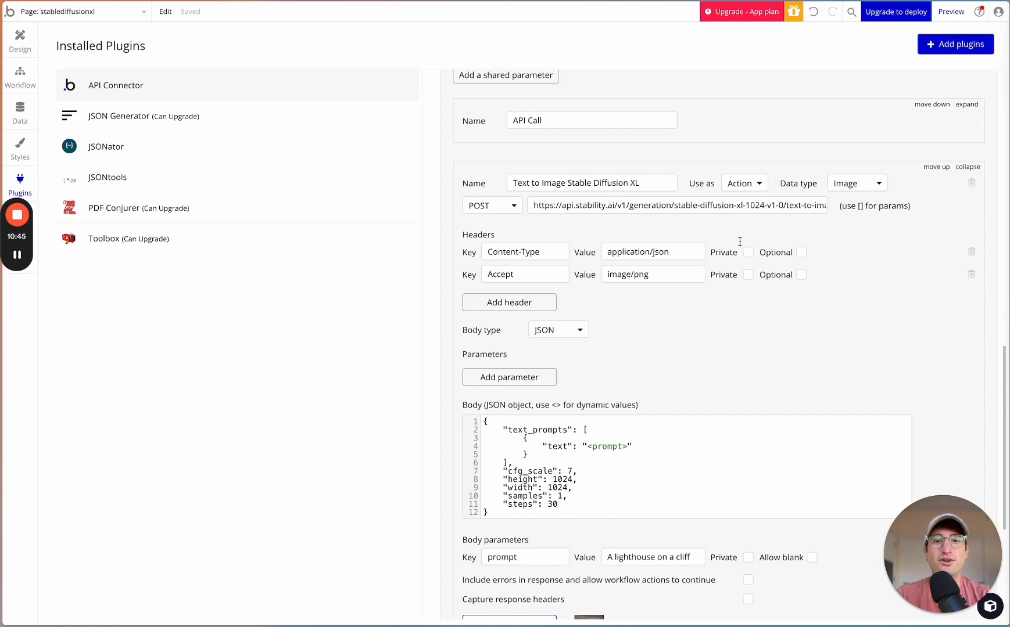
pyautogui.scroll(-2, 730, 346)
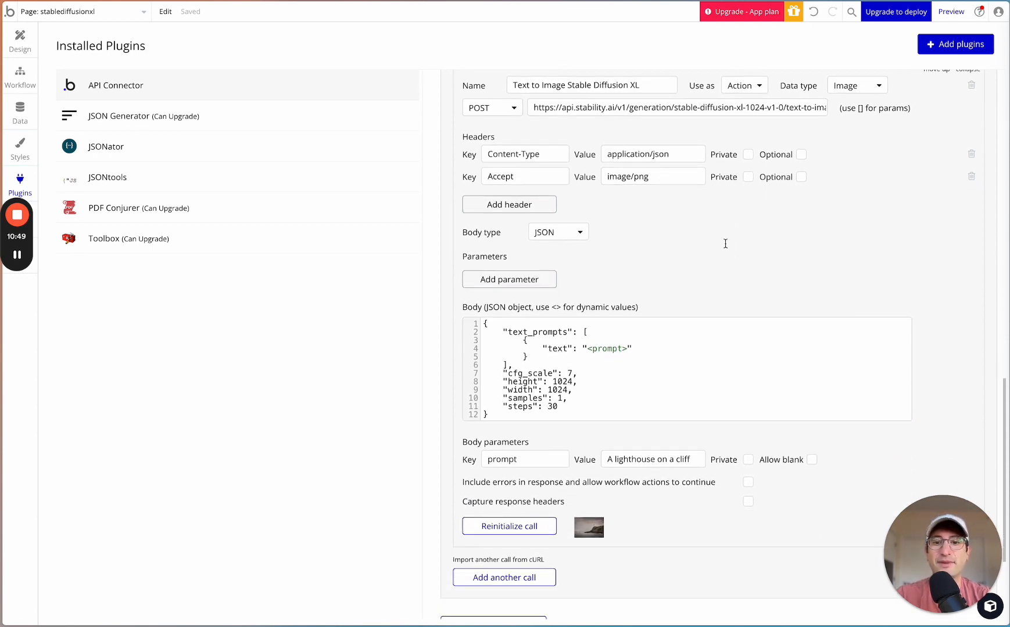
pyautogui.scroll(-3, 725, 243)
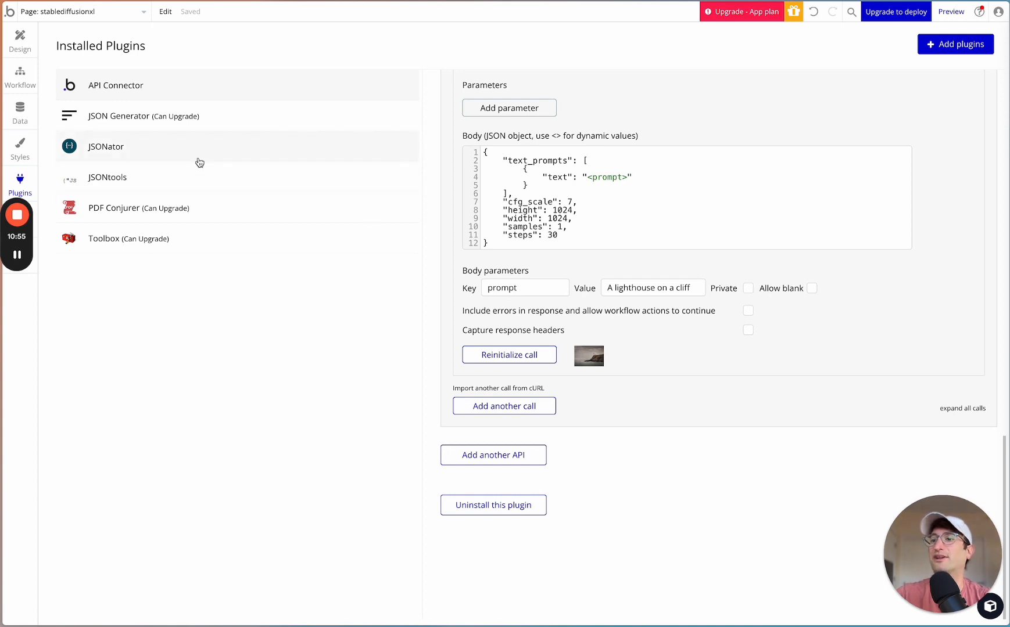
# - Set the Stable Diffusion XL action's body prompt to the dynamic value Input Prompt's value
pyautogui.click(26, 87)
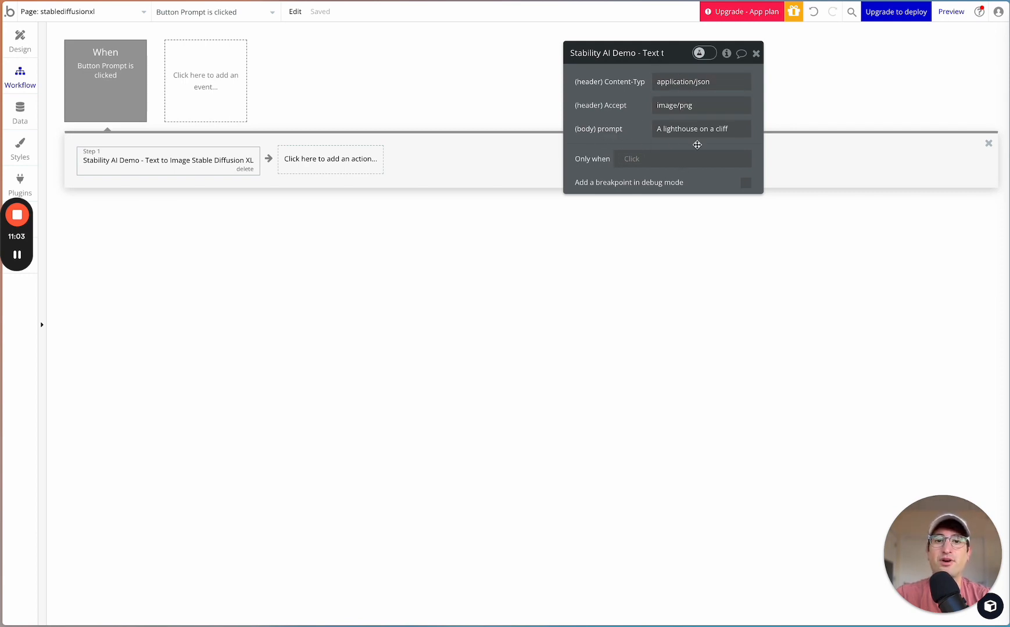
pyautogui.tripleClick(692, 129)
pyautogui.press('BackSpace')
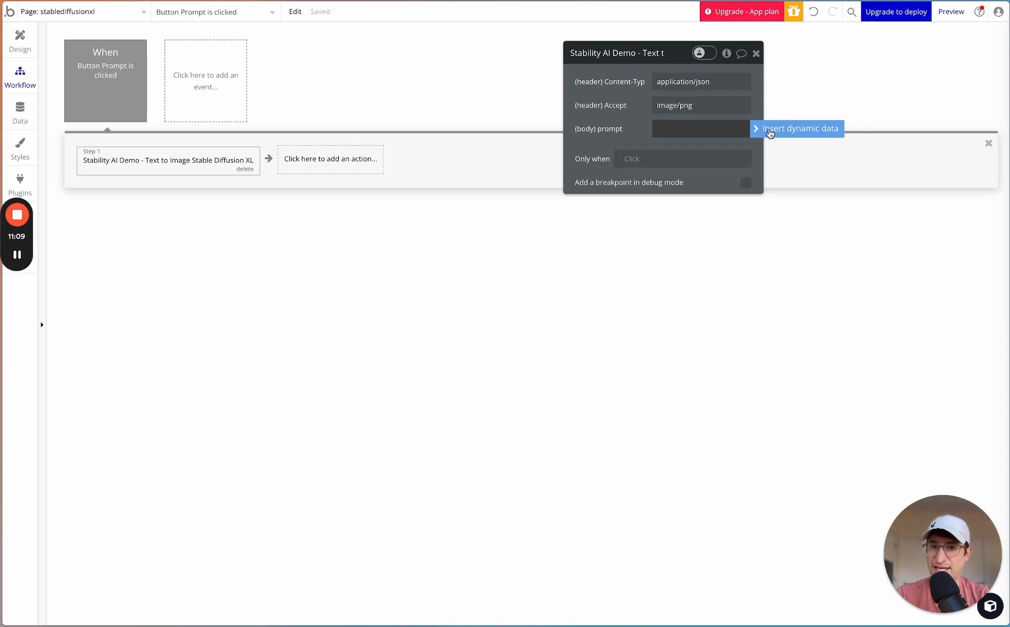
pyautogui.click(769, 132)
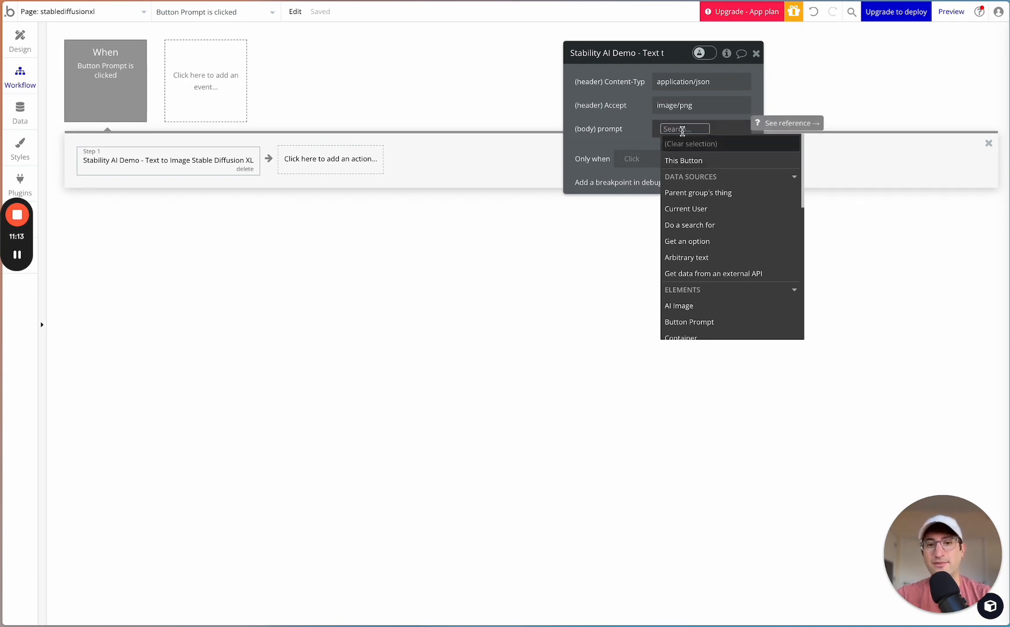
pyautogui.scroll(-3, 685, 229)
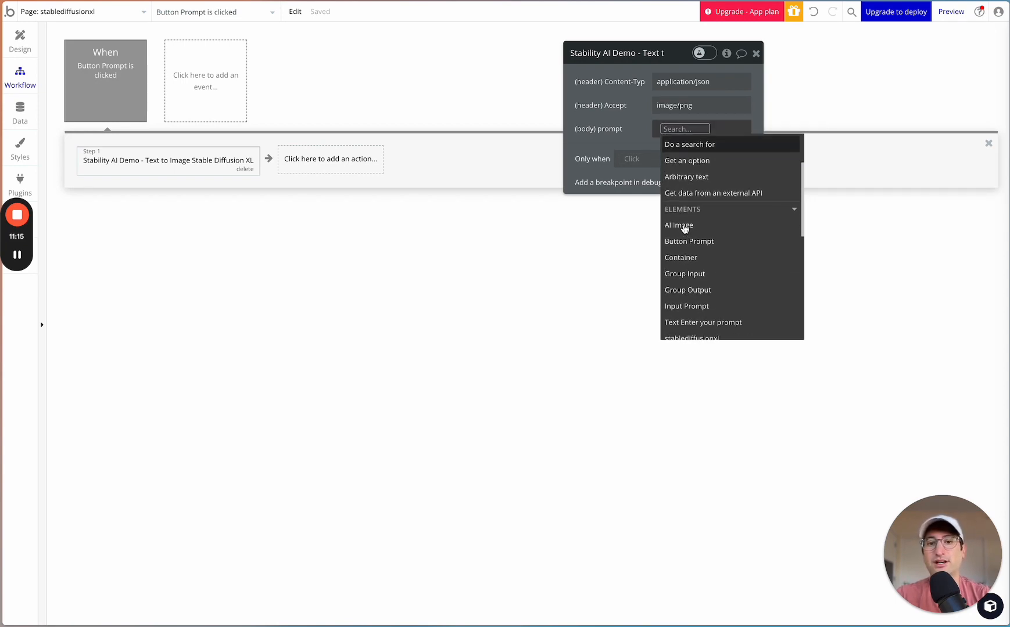
pyautogui.scroll(-2, 689, 300)
pyautogui.click(690, 281)
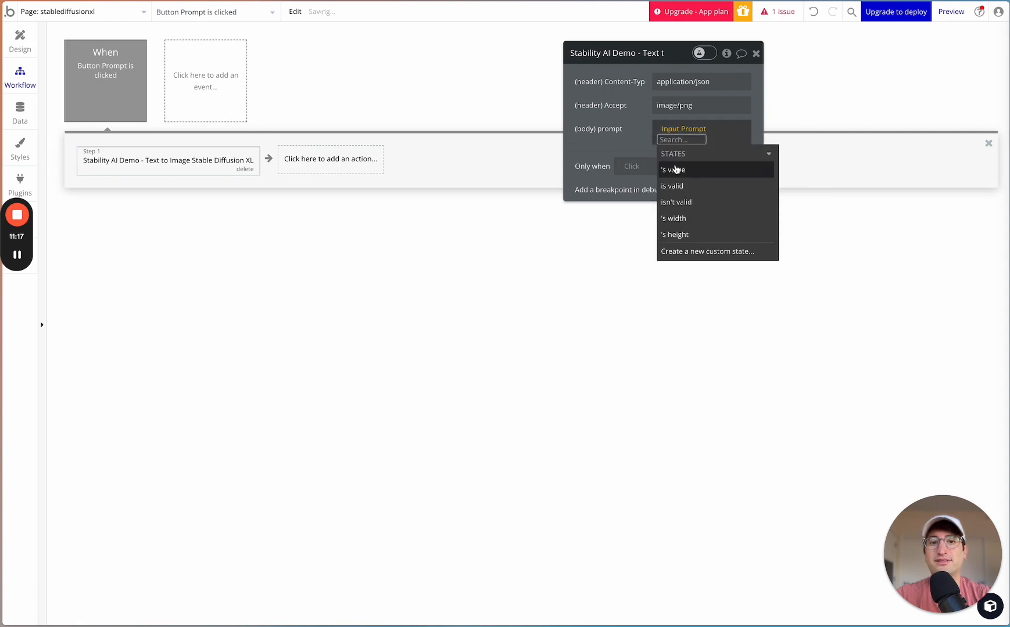
pyautogui.click(676, 169)
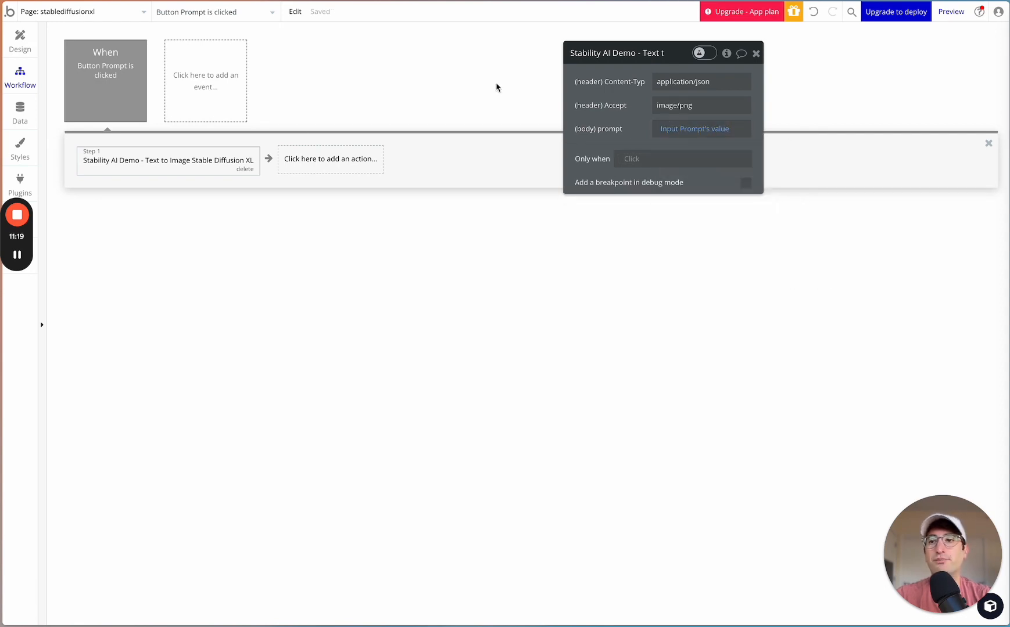
# - Check which page element is the Input Prompt and review the body prompt expression in the workflow action
pyautogui.click(23, 49)
pyautogui.click(331, 91)
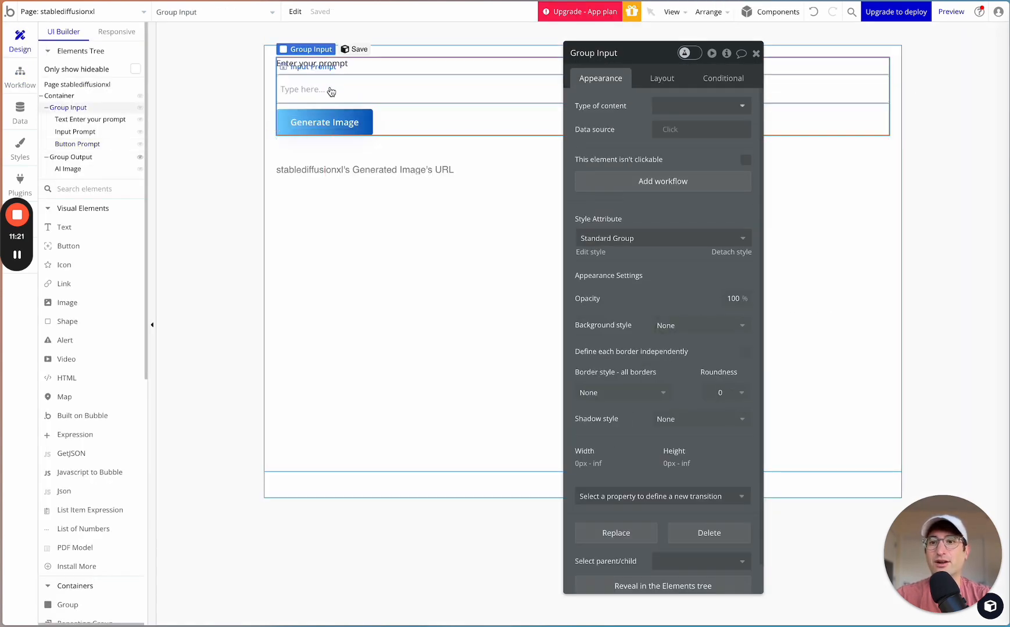
pyautogui.click(332, 90)
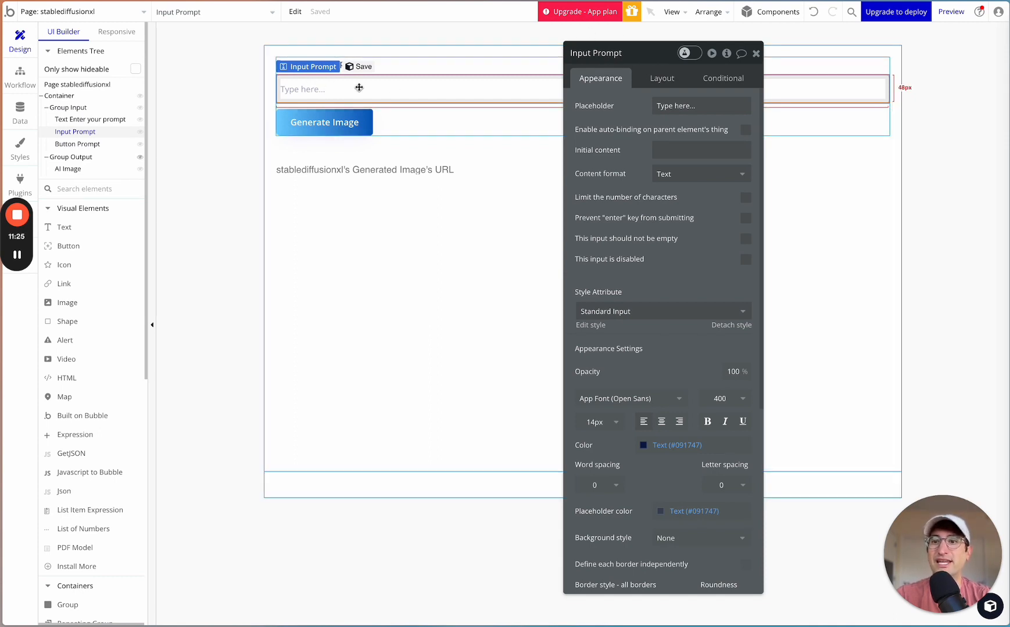
pyautogui.click(20, 76)
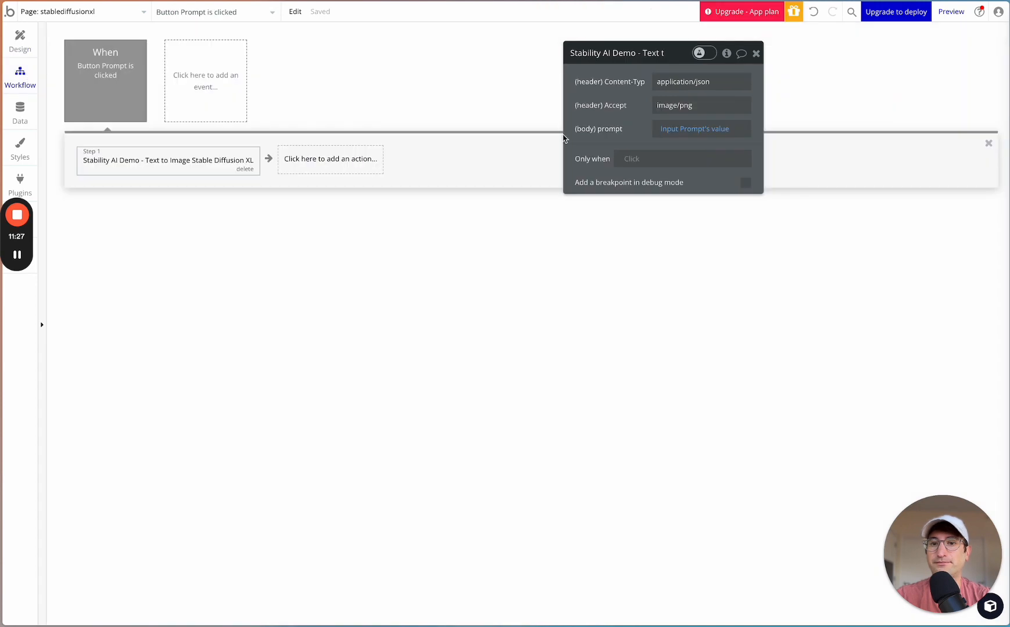
pyautogui.click(716, 133)
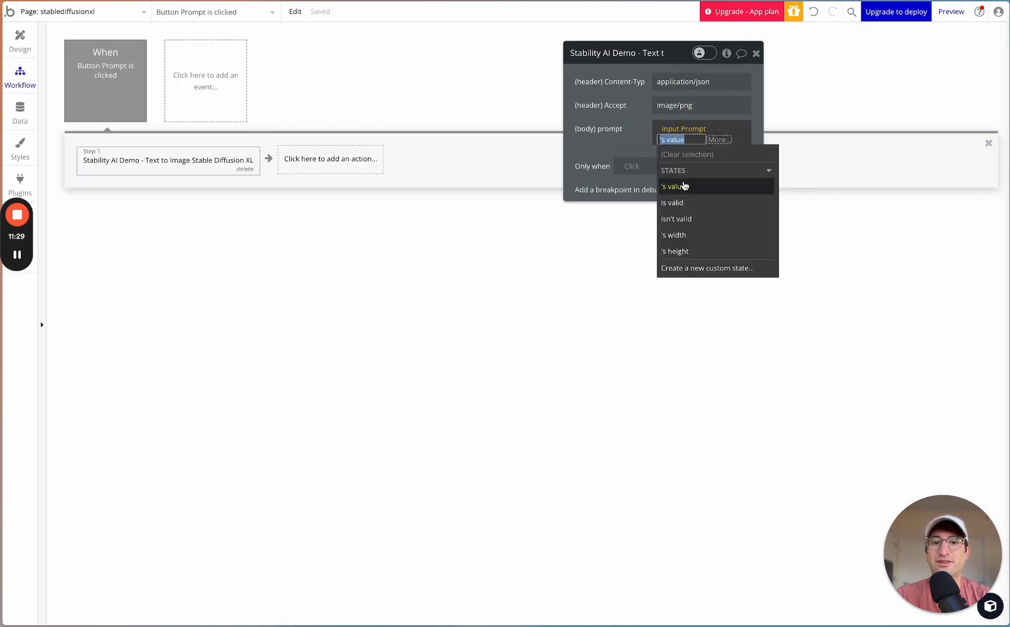
pyautogui.click(684, 187)
pyautogui.click(627, 132)
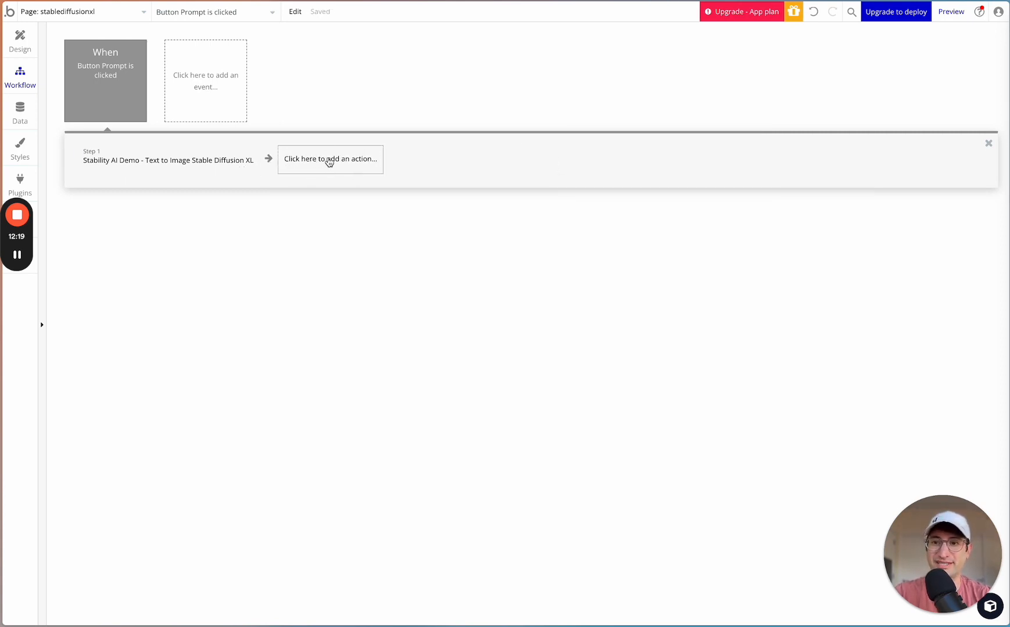
# - Change the type of the stablediffusionxl page's Generated Image custom state to text
pyautogui.click(19, 41)
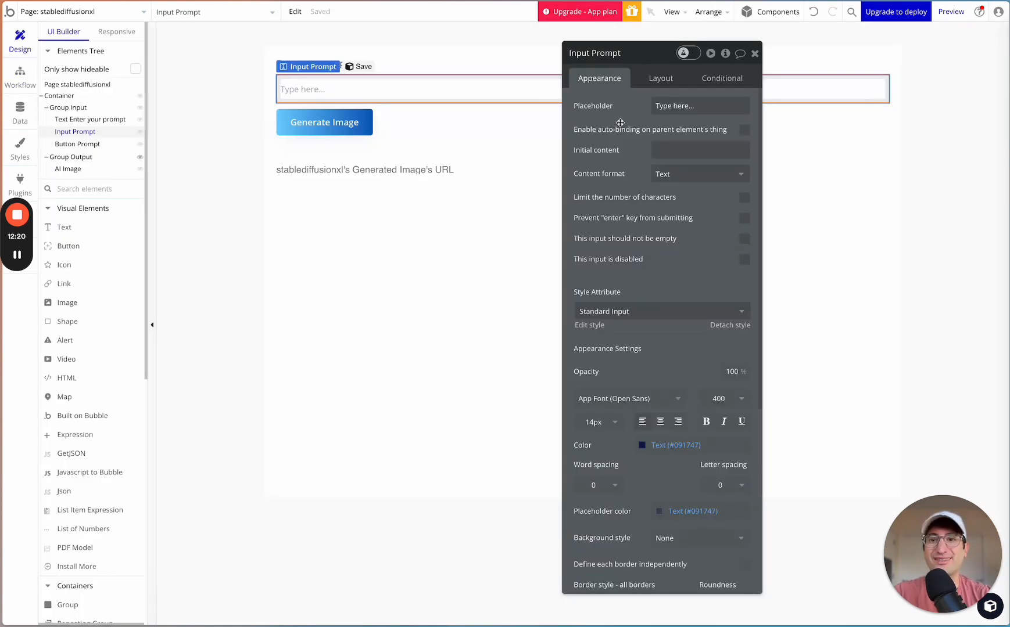
pyautogui.click(69, 85)
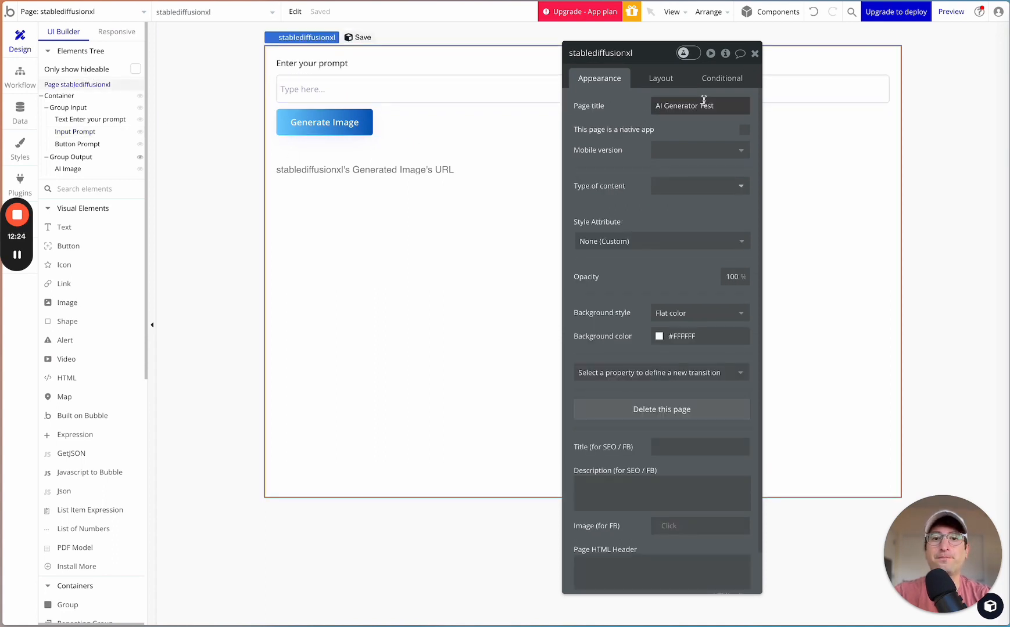
pyautogui.click(725, 53)
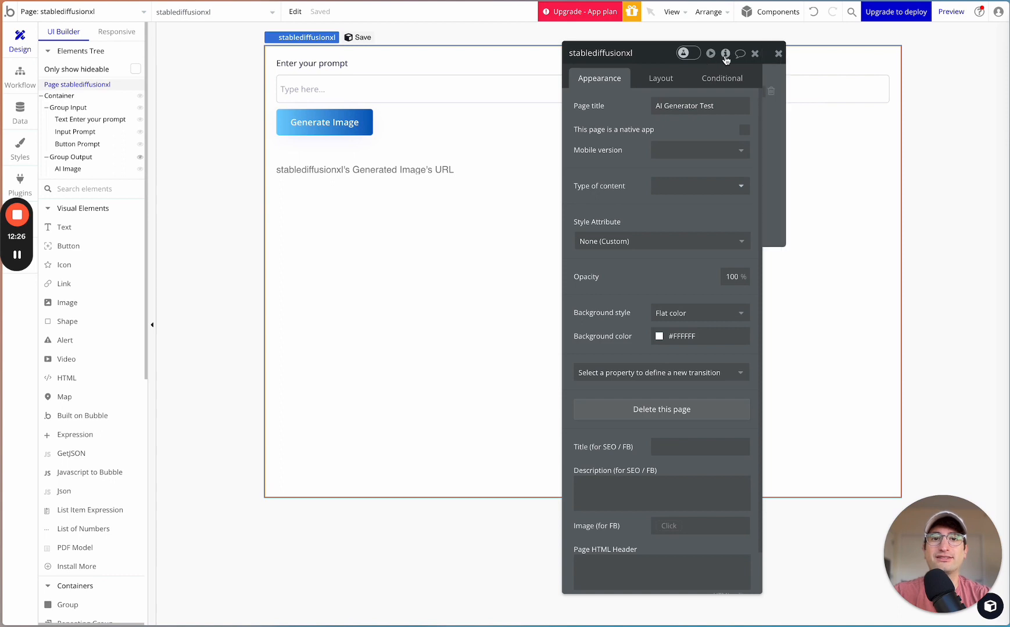
pyautogui.click(894, 94)
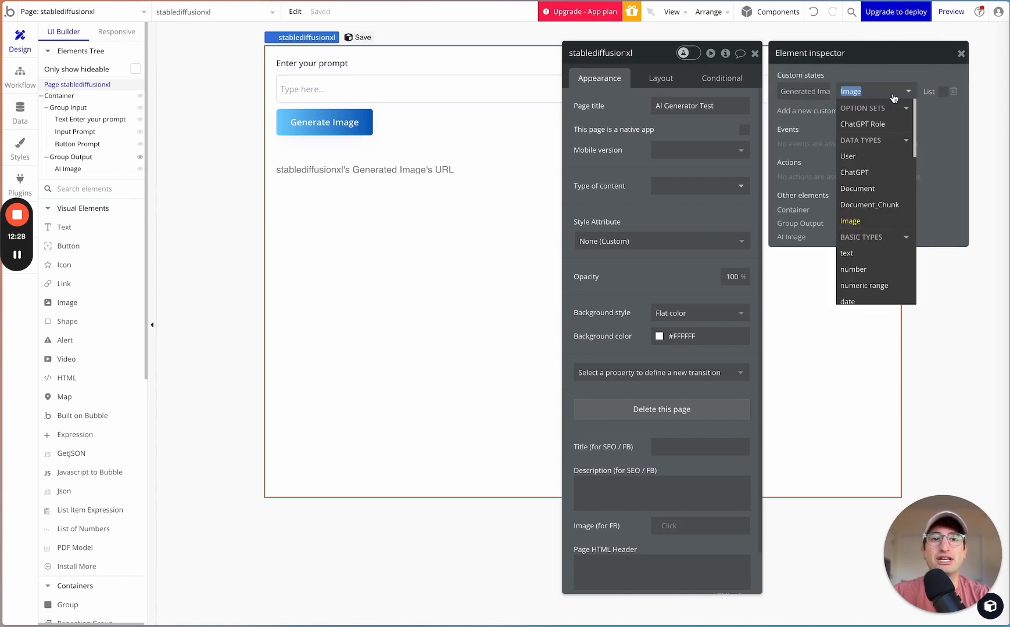
pyautogui.write('text')
pyautogui.click(868, 124)
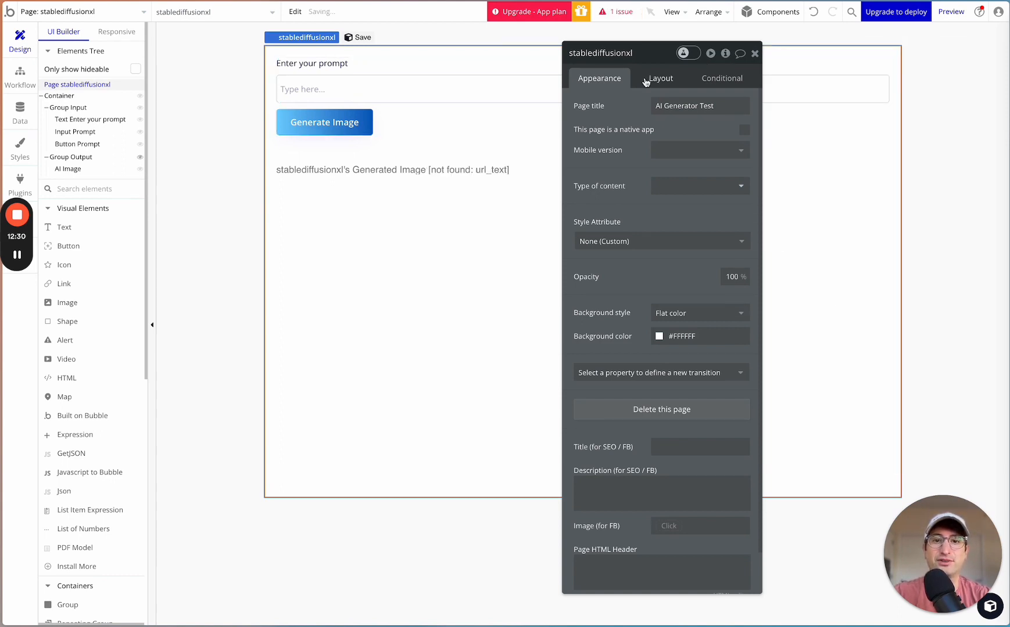
# - Check the Generated Image custom state's type in the page's element inspector and close the page's property editor
pyautogui.click(726, 54)
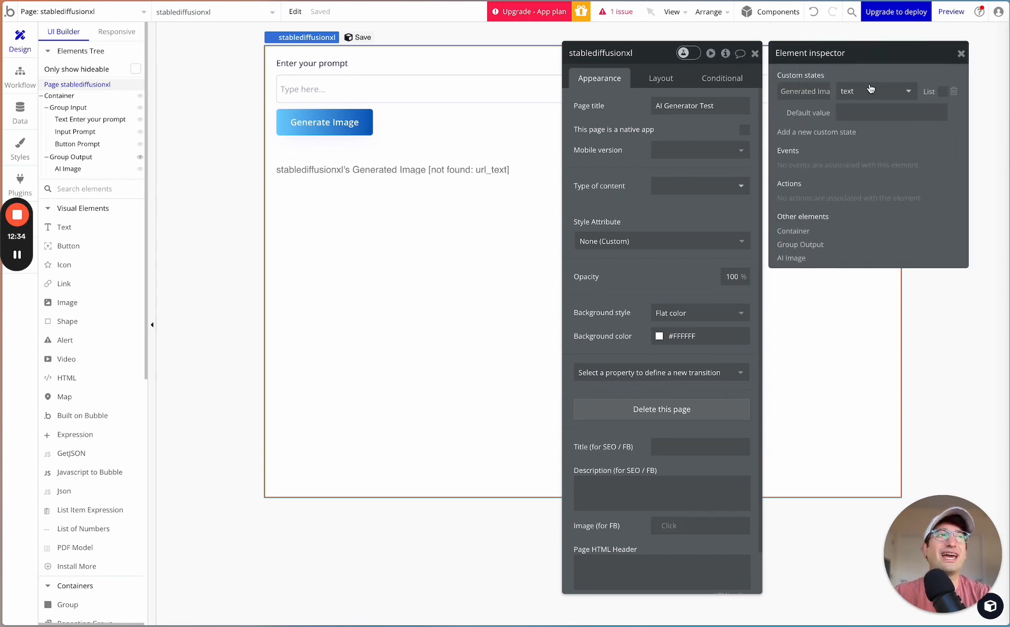
pyautogui.click(642, 53)
pyautogui.click(623, 113)
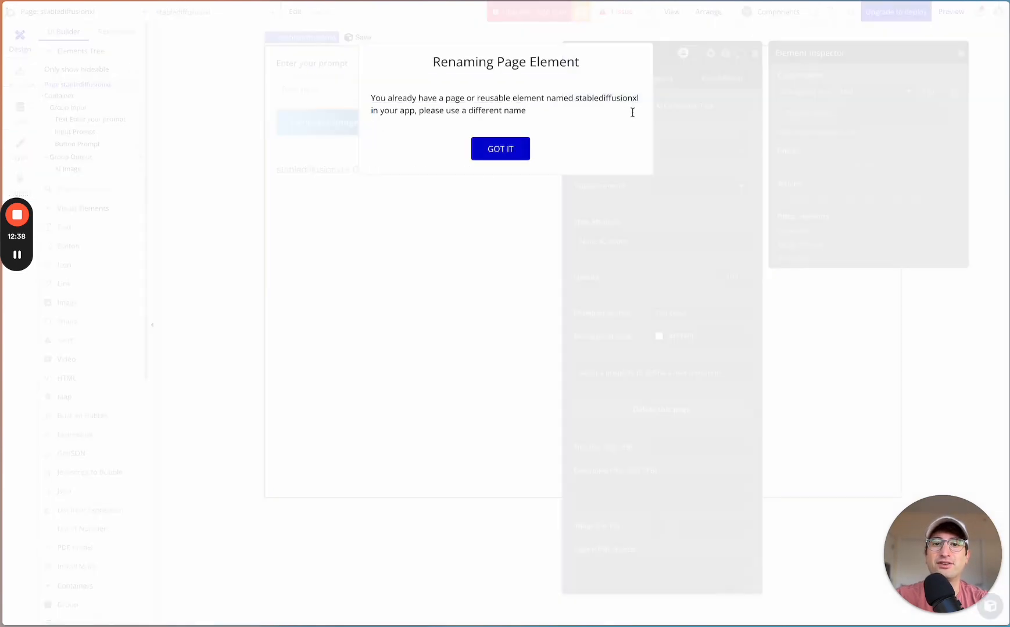
pyautogui.click(517, 147)
pyautogui.click(961, 53)
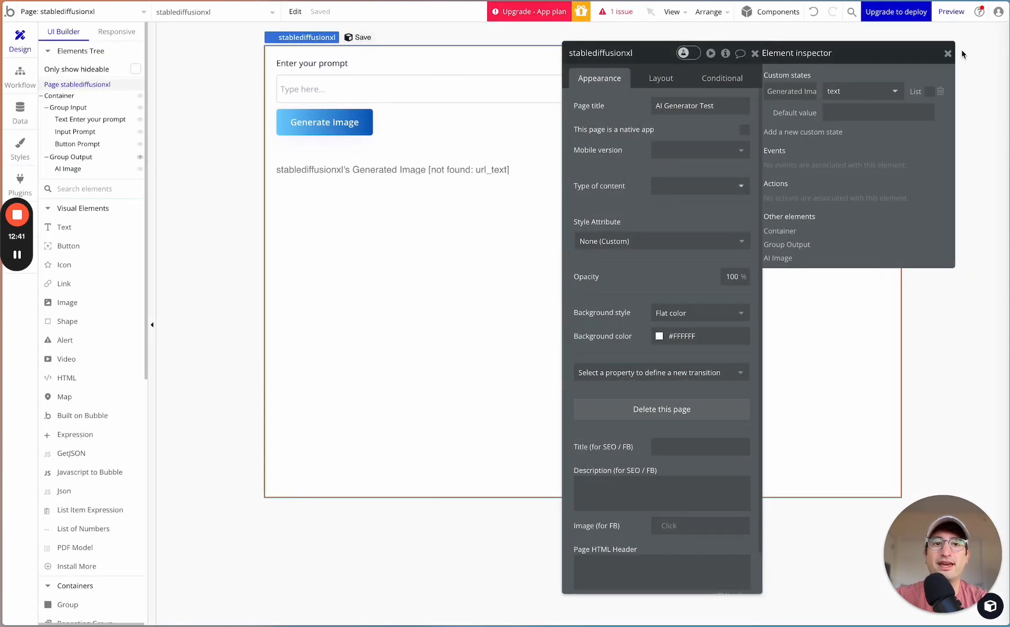
pyautogui.click(754, 54)
# - Set the AI Image element's dynamic image to stablediffusionxl's Generated Image, removing the invalid URL part
pyautogui.doubleClick(405, 181)
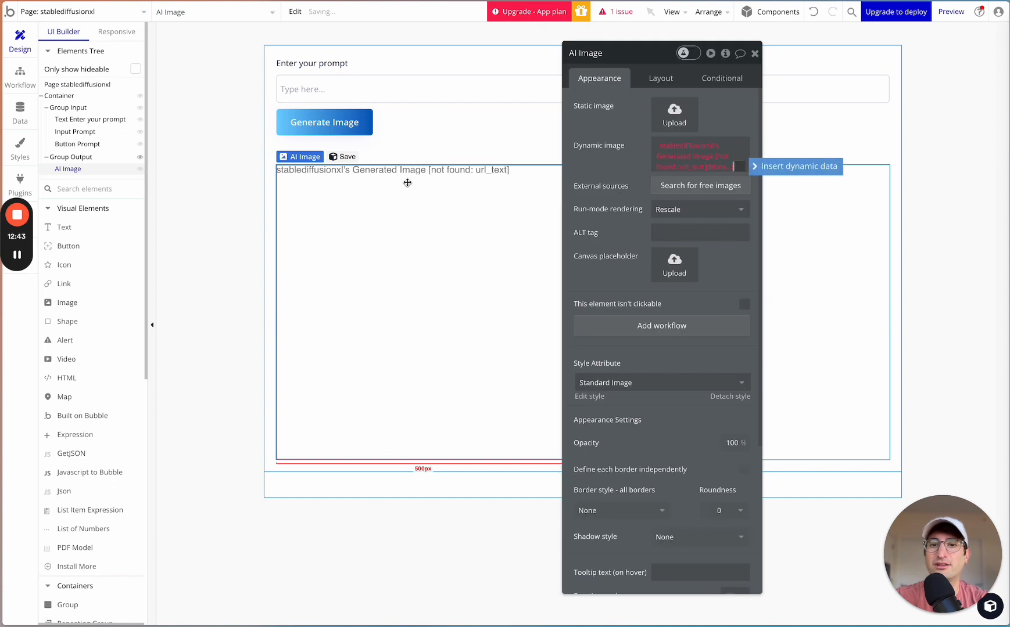
pyautogui.click(709, 166)
pyautogui.press('BackSpace')
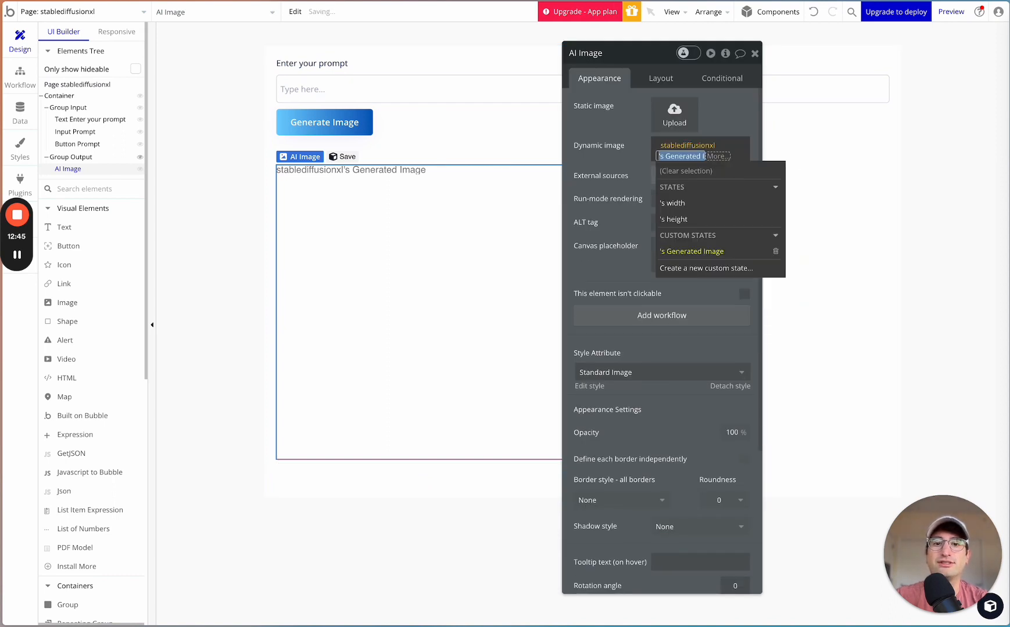
pyautogui.click(692, 251)
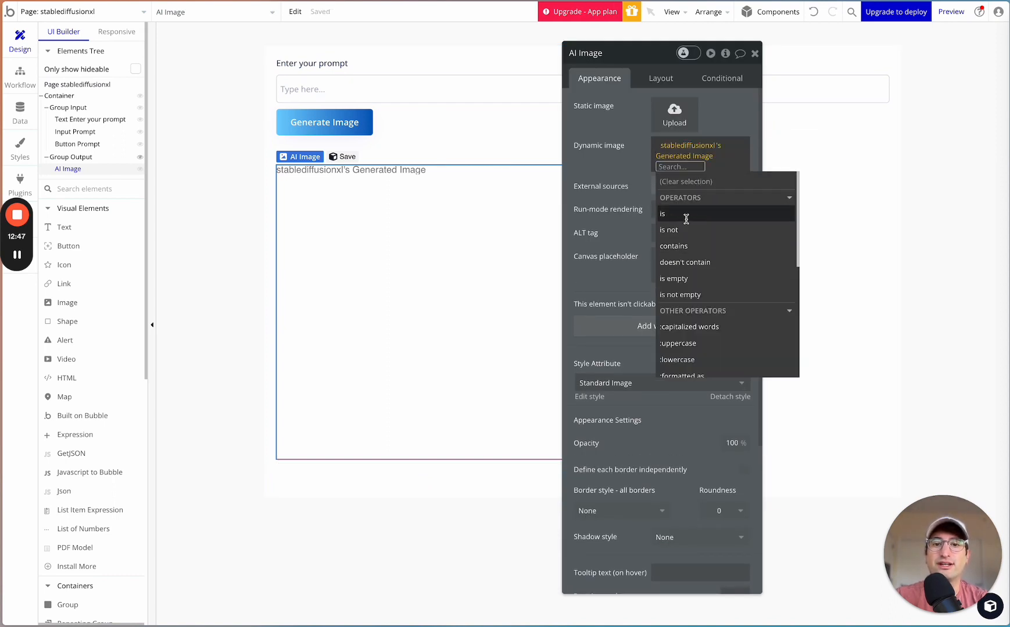
pyautogui.click(621, 145)
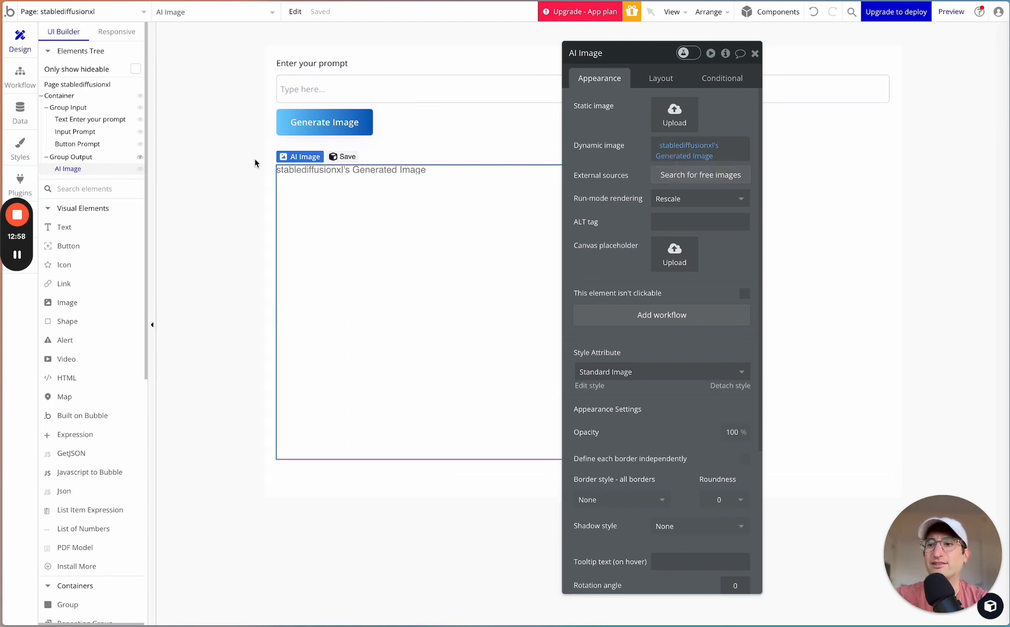
# - Add a Set state action after the Stability AI call in the Generate Image button's workflow
pyautogui.click(21, 76)
pyautogui.click(317, 167)
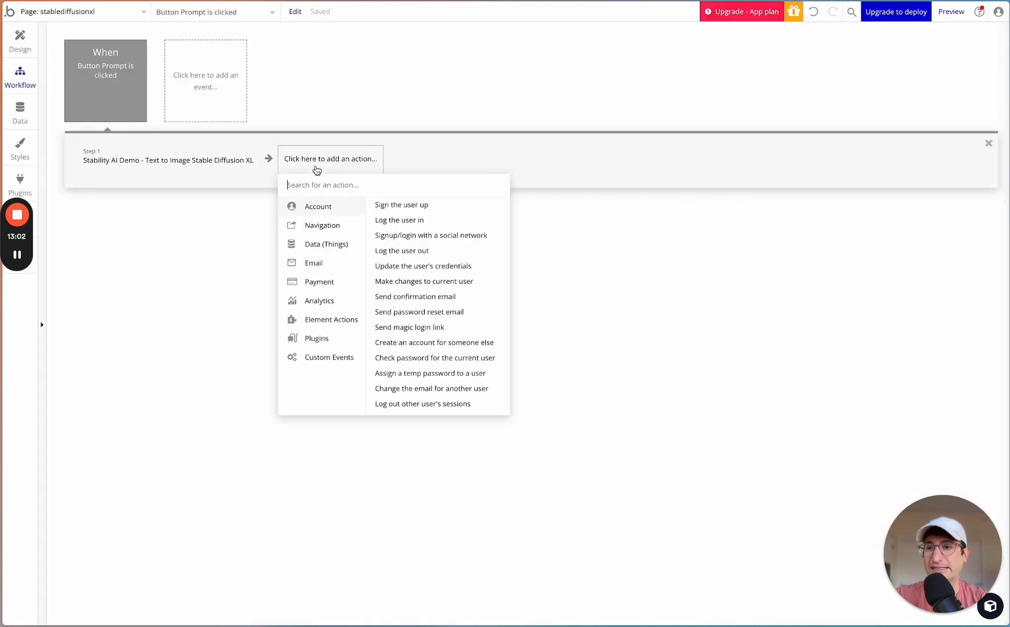
pyautogui.write('set sat')
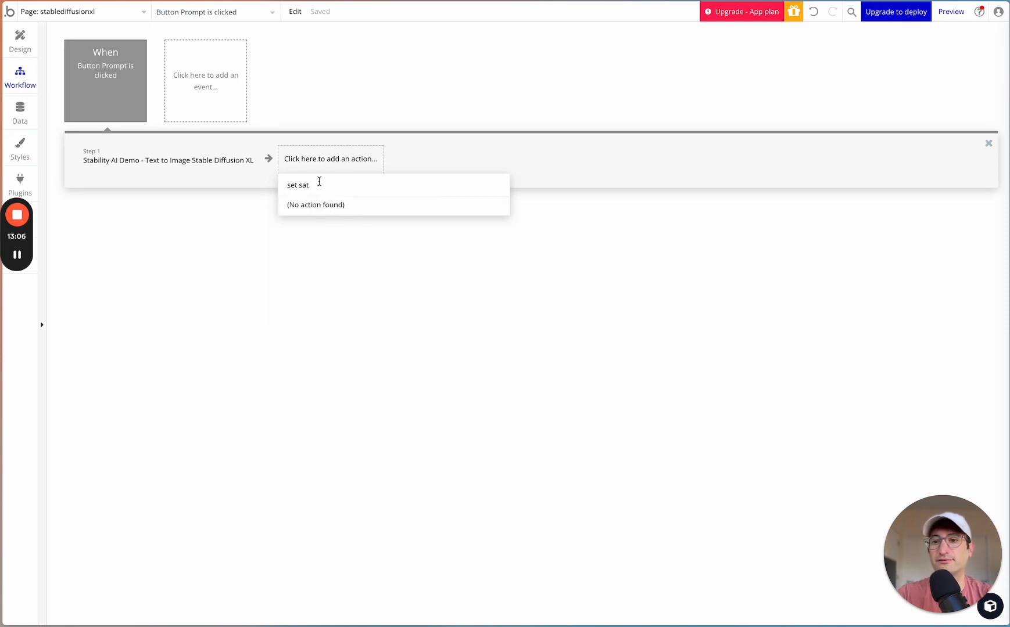
pyautogui.write('sta')
pyautogui.click(309, 205)
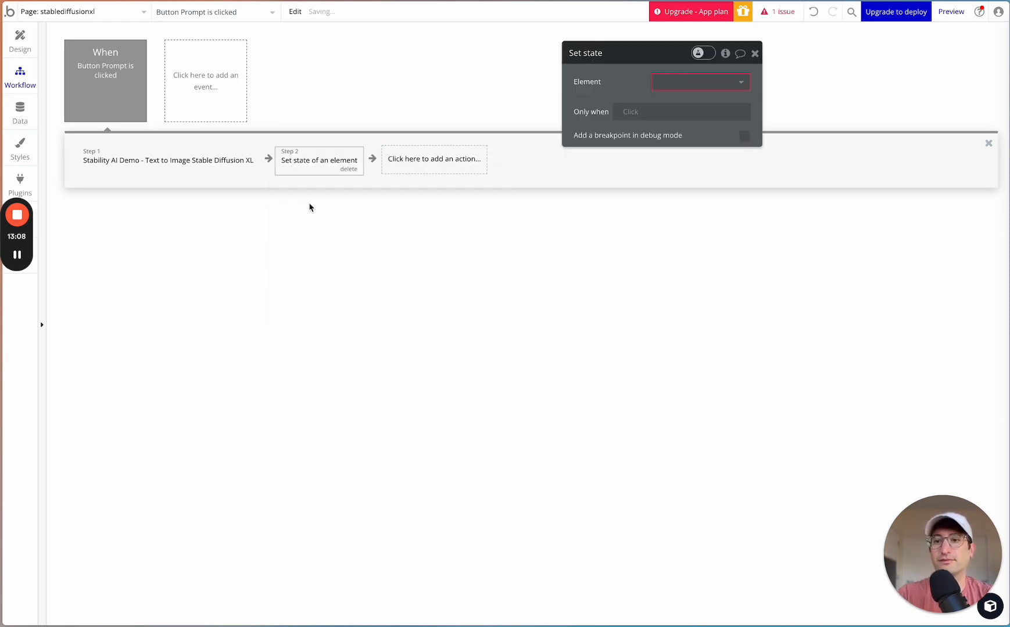
# - Configure the action to set the stablediffusionxl page's Generated Image state to the URL of step 1's result
pyautogui.click(709, 81)
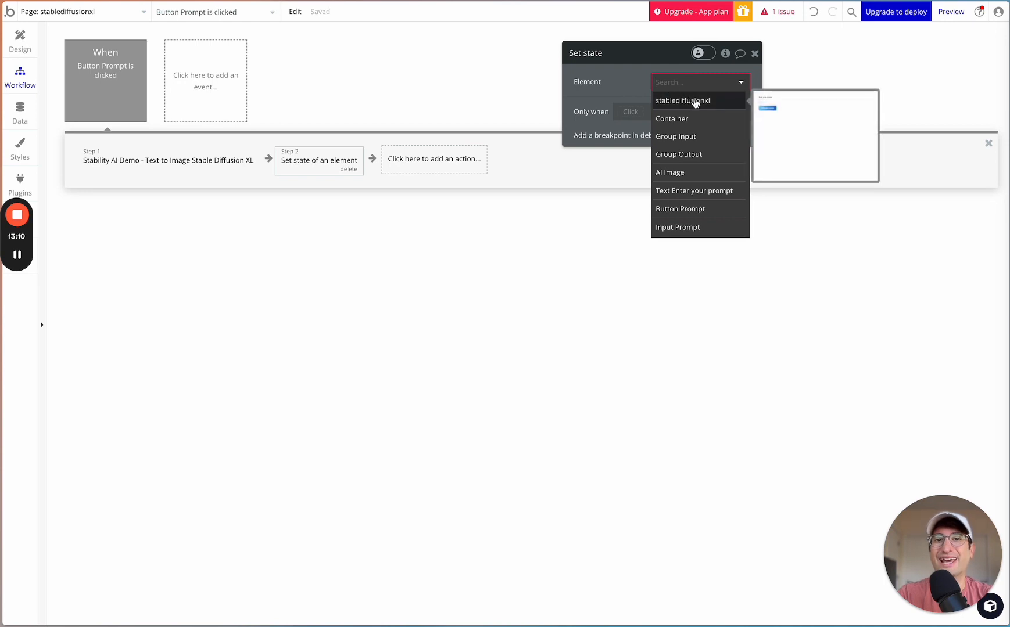
pyautogui.click(681, 100)
pyautogui.click(677, 105)
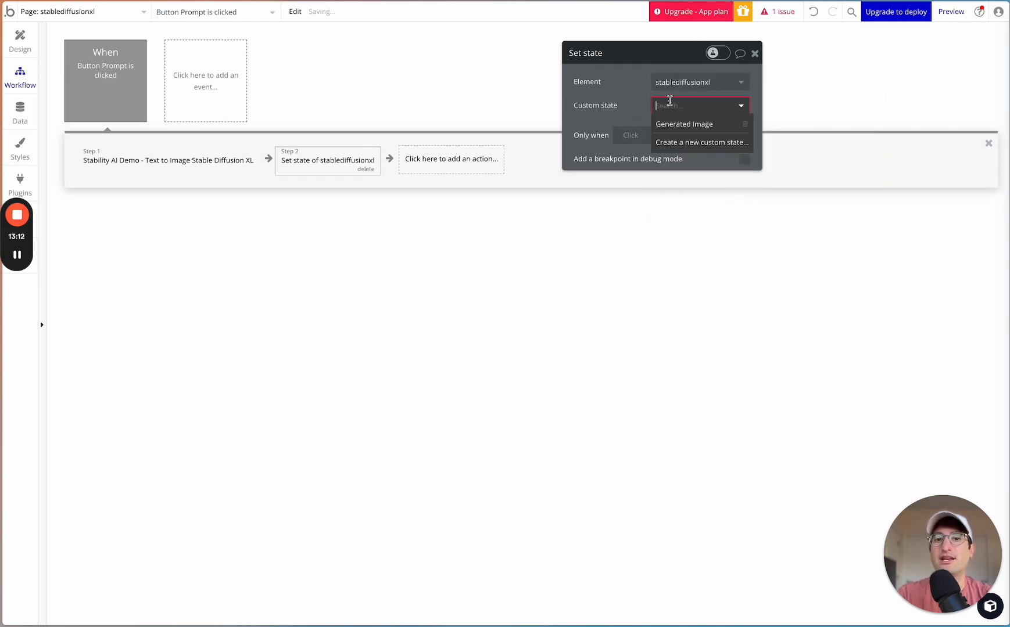
pyautogui.click(683, 124)
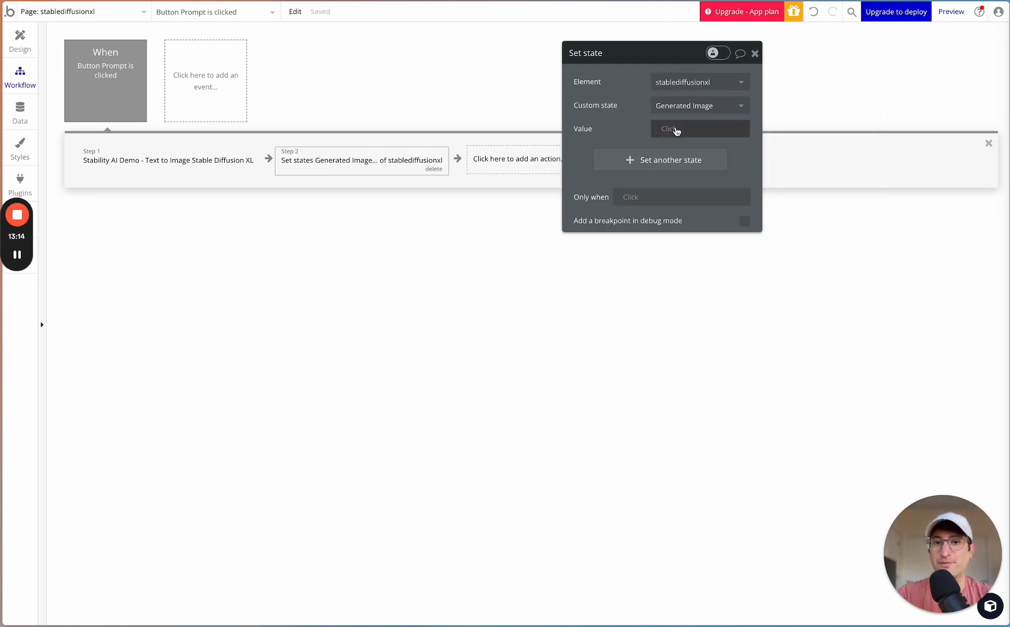
pyautogui.click(670, 130)
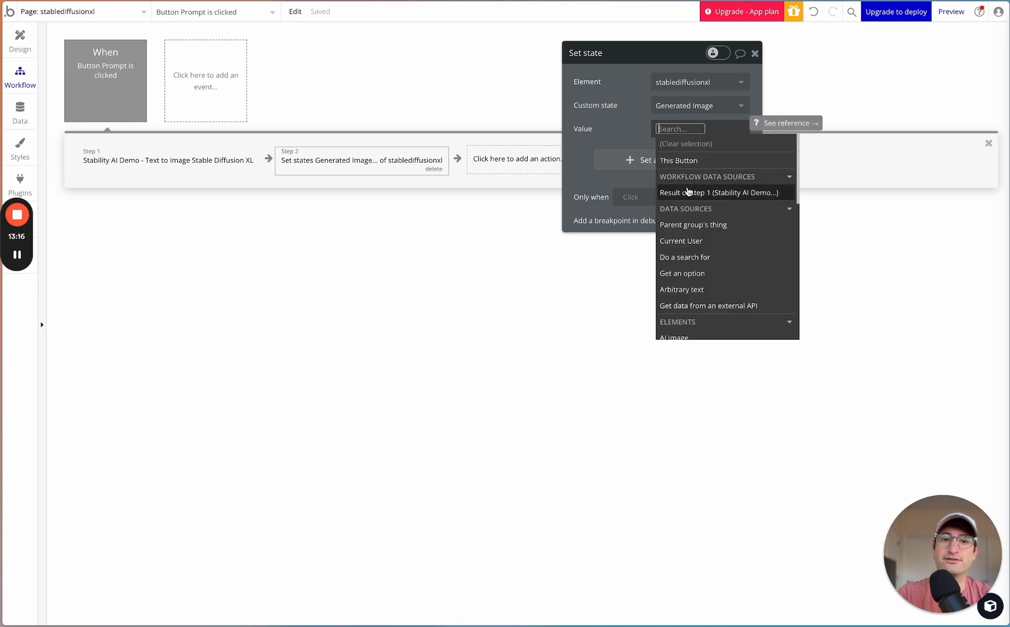
pyautogui.click(689, 193)
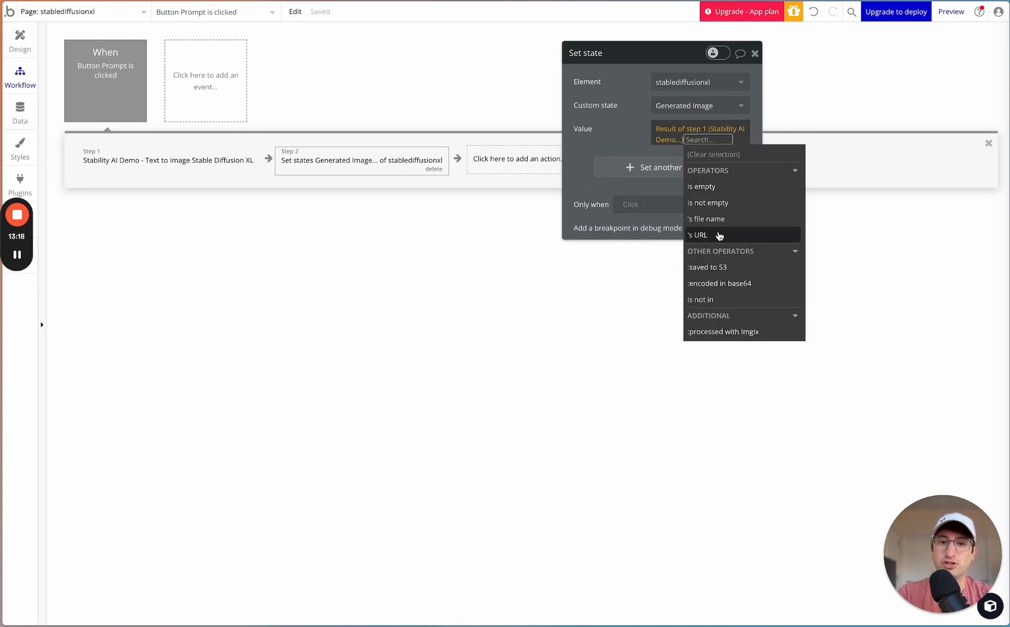
pyautogui.click(719, 235)
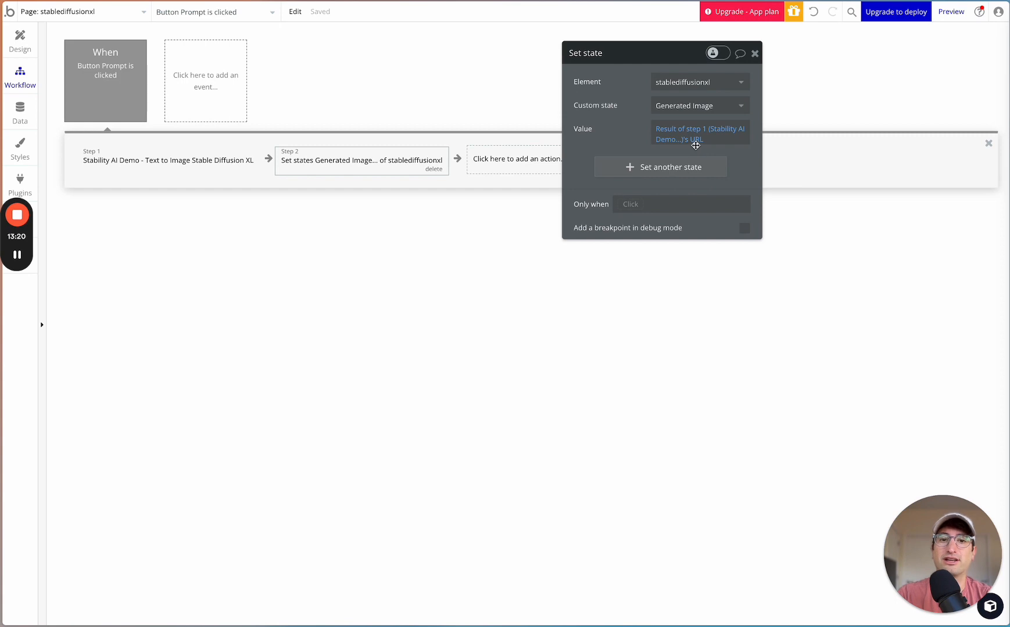
# - Append a find & replace operator to the Set state value's URL and set the text to find to "//"
pyautogui.click(695, 142)
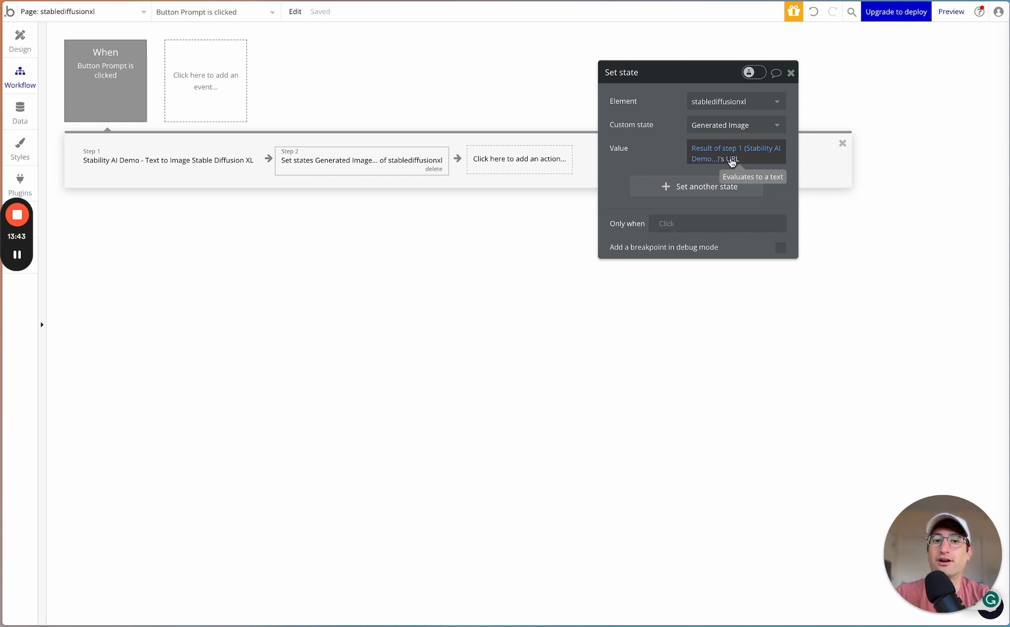
pyautogui.click(732, 160)
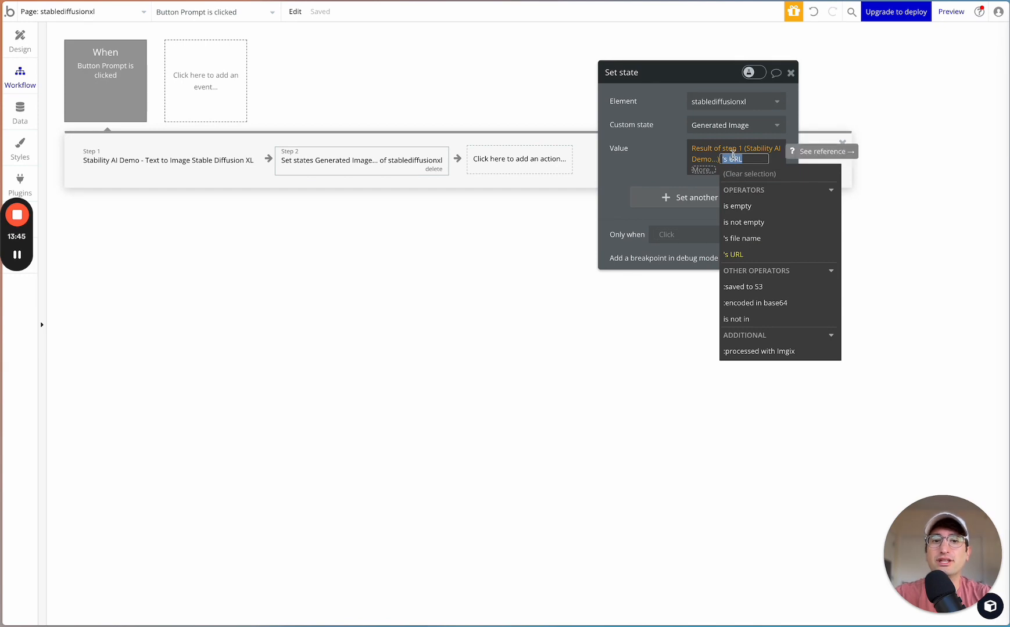
pyautogui.click(702, 171)
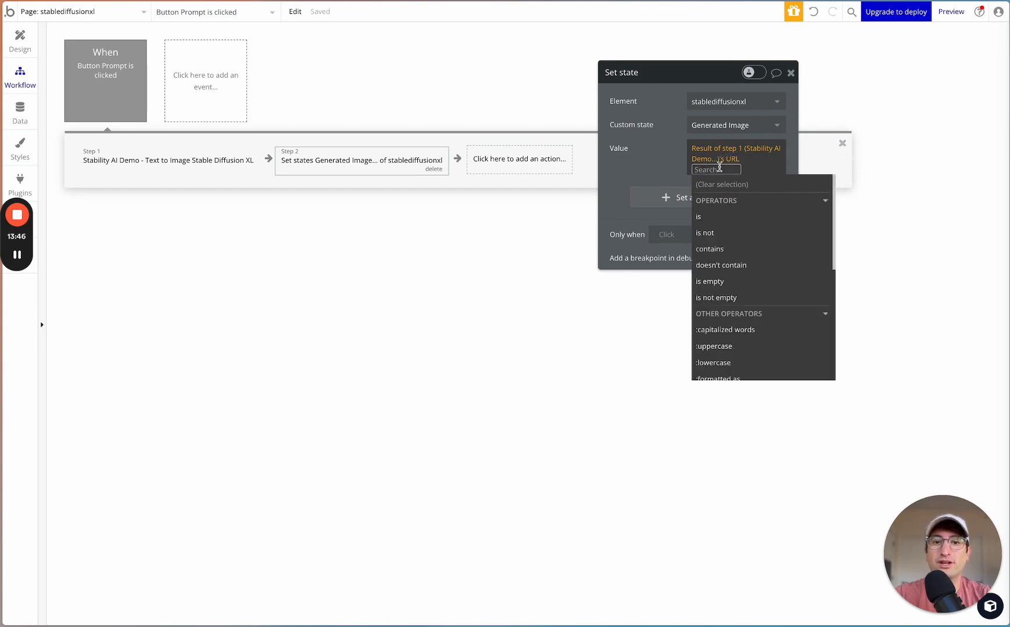
pyautogui.write('fin')
pyautogui.press('Return')
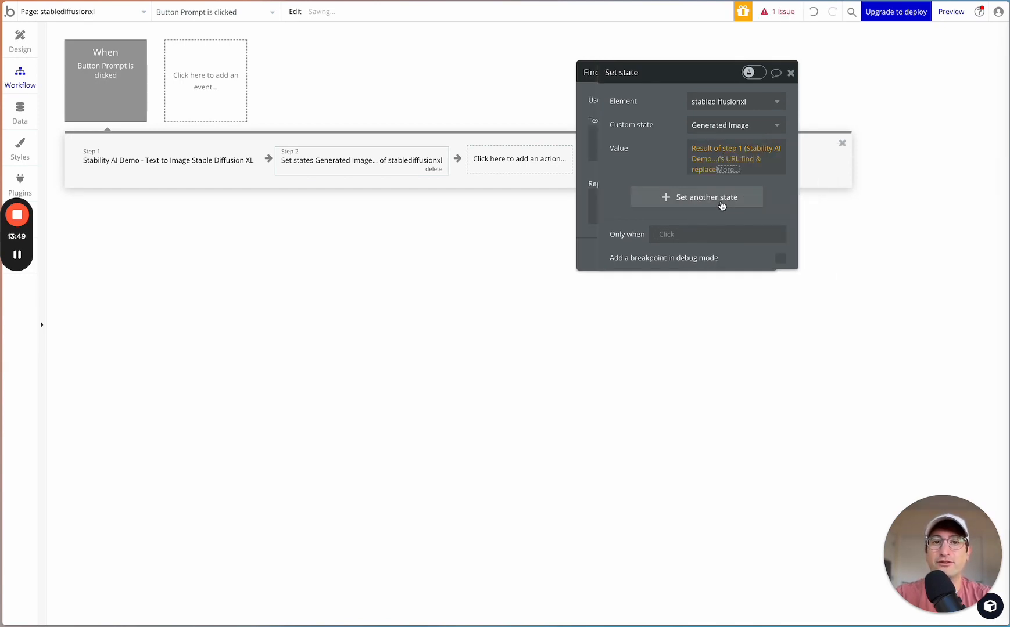
pyautogui.click(494, 151)
pyautogui.write('//')
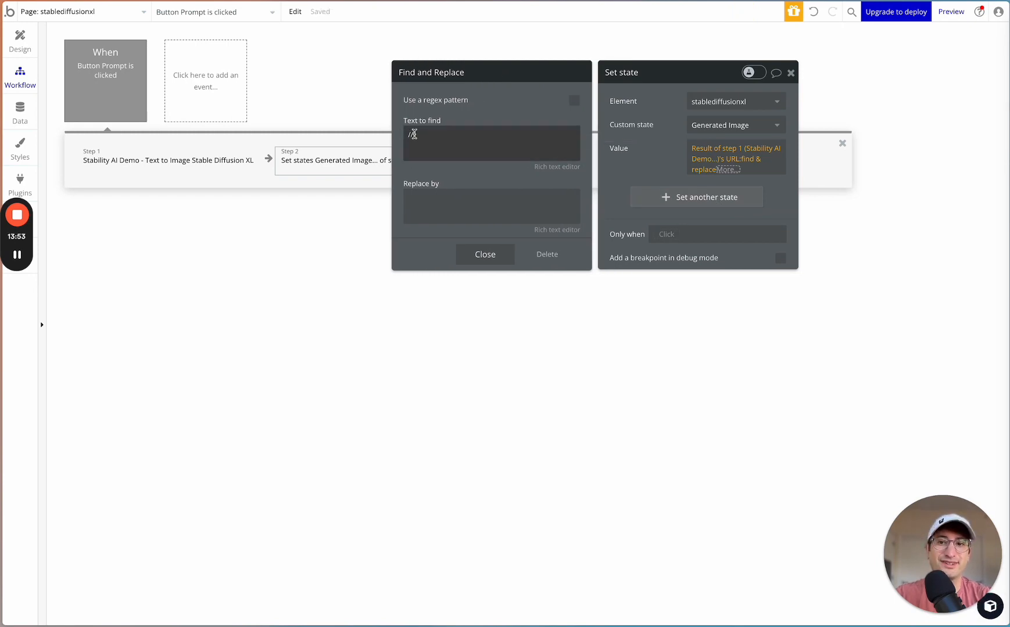
pyautogui.click(416, 205)
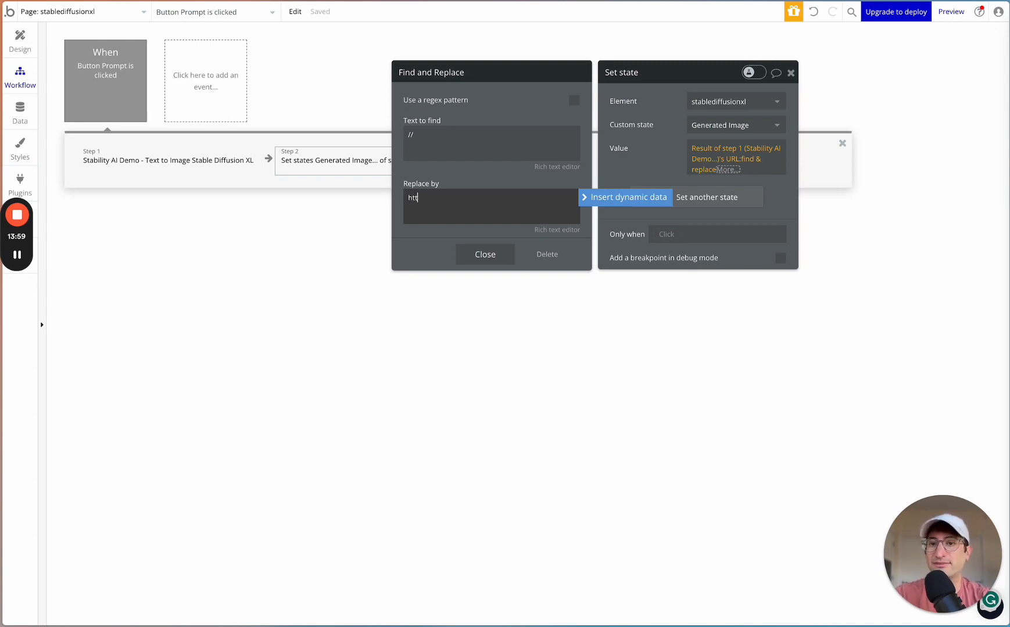
pyautogui.write('ht')
pyautogui.press('BackSpace')
pyautogui.write('h')
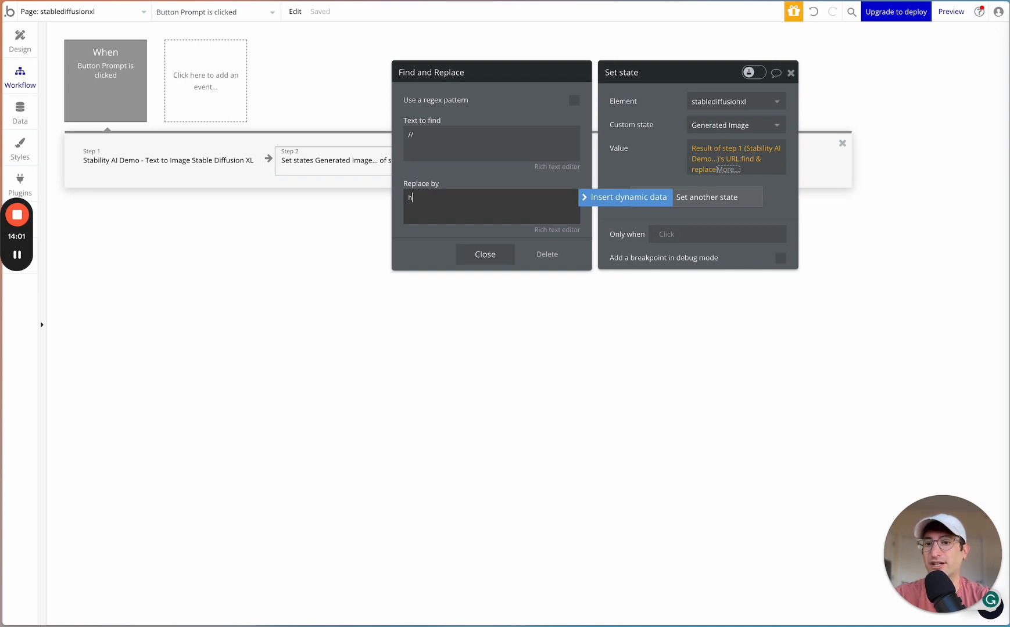
pyautogui.write('ttps://')
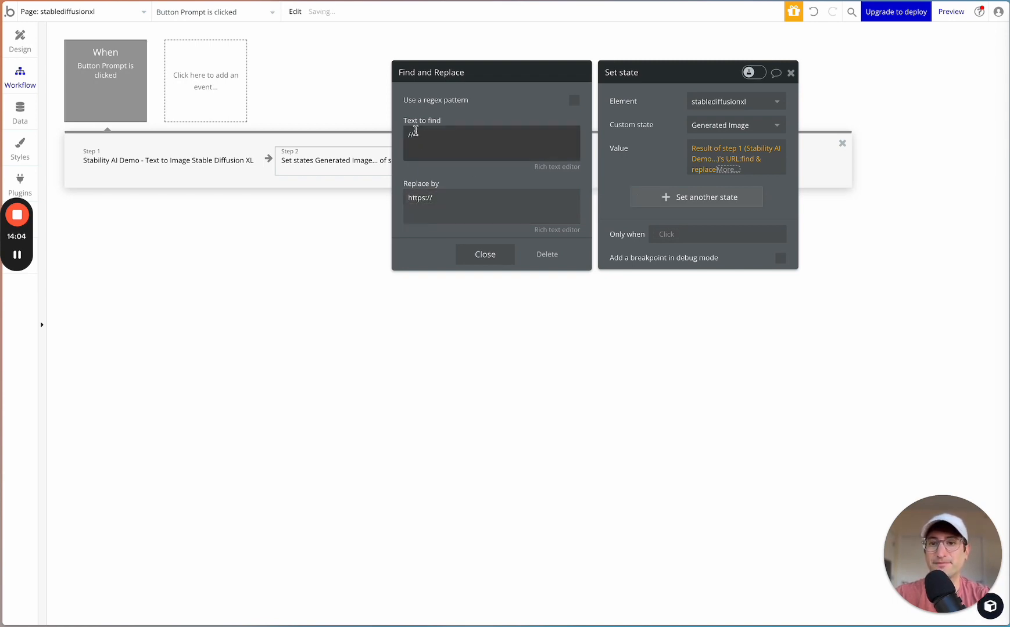
pyautogui.click(485, 254)
pyautogui.click(661, 179)
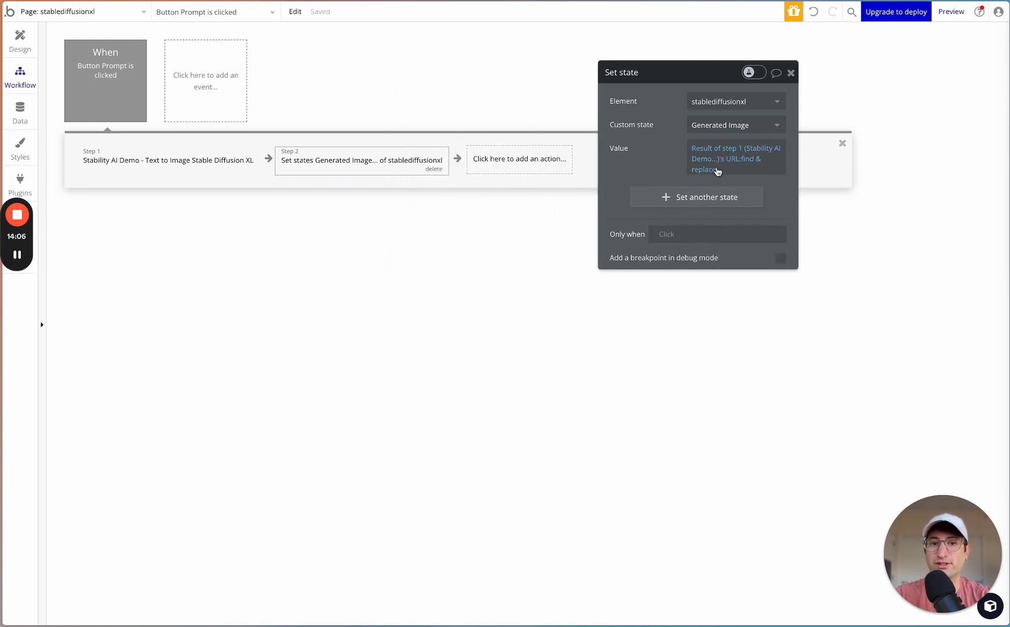
pyautogui.click(790, 73)
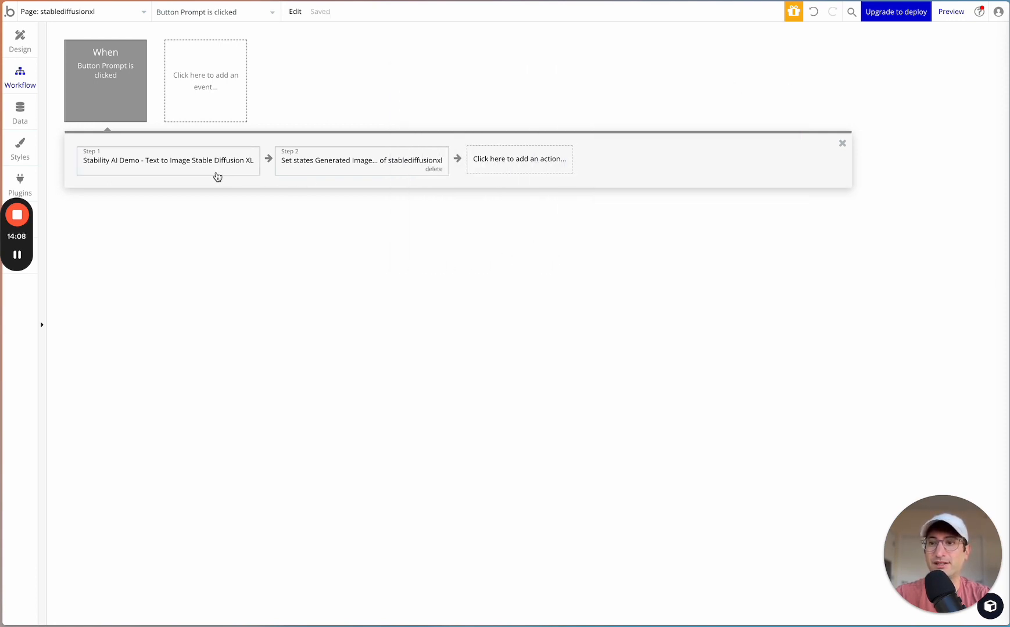
pyautogui.click(238, 165)
pyautogui.click(340, 171)
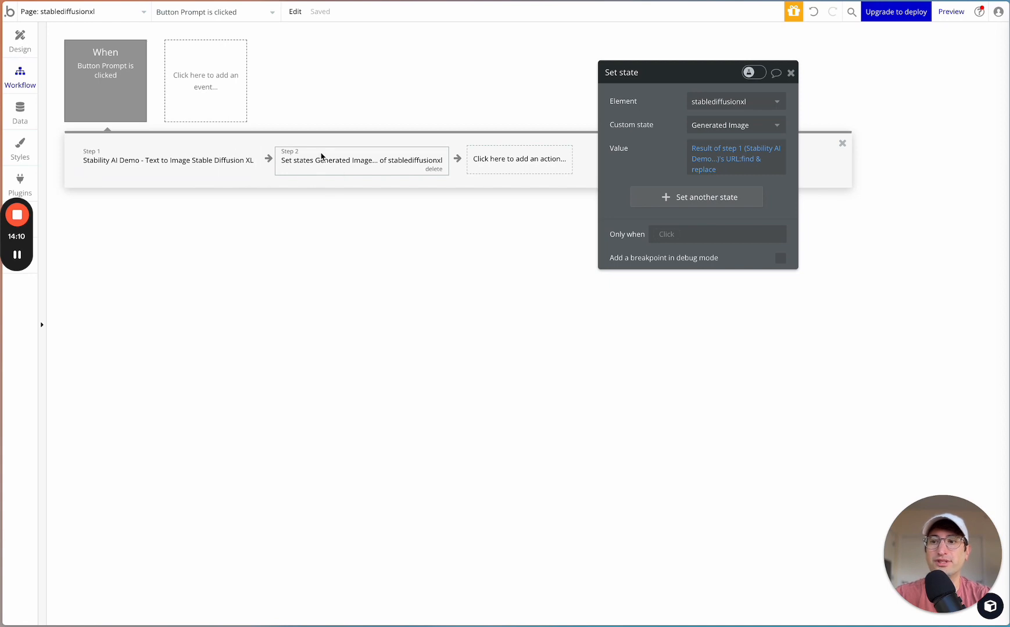
pyautogui.moveTo(21, 262)
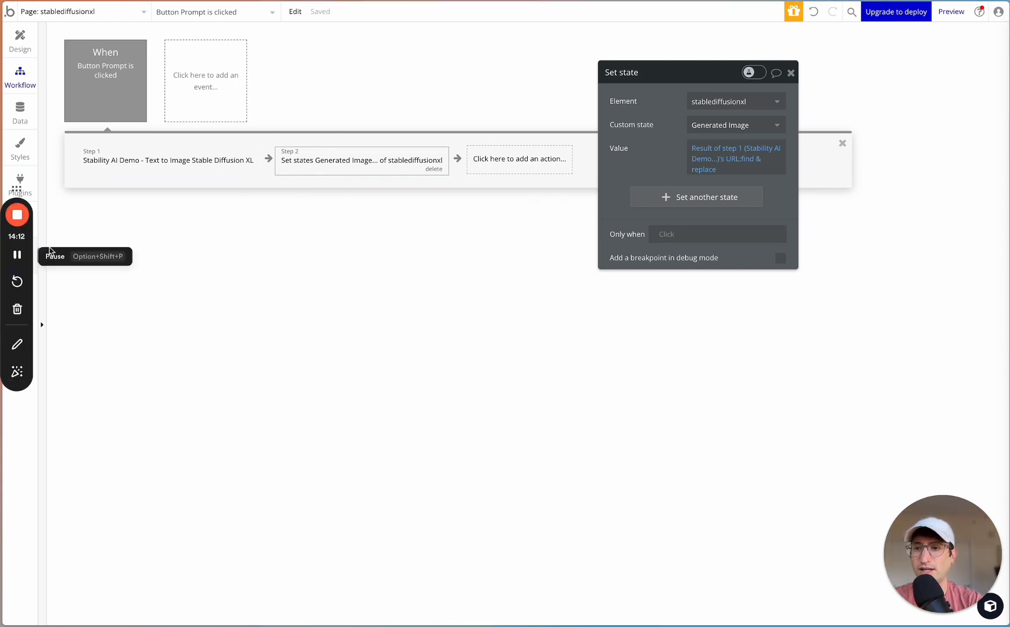
pyautogui.click(791, 73)
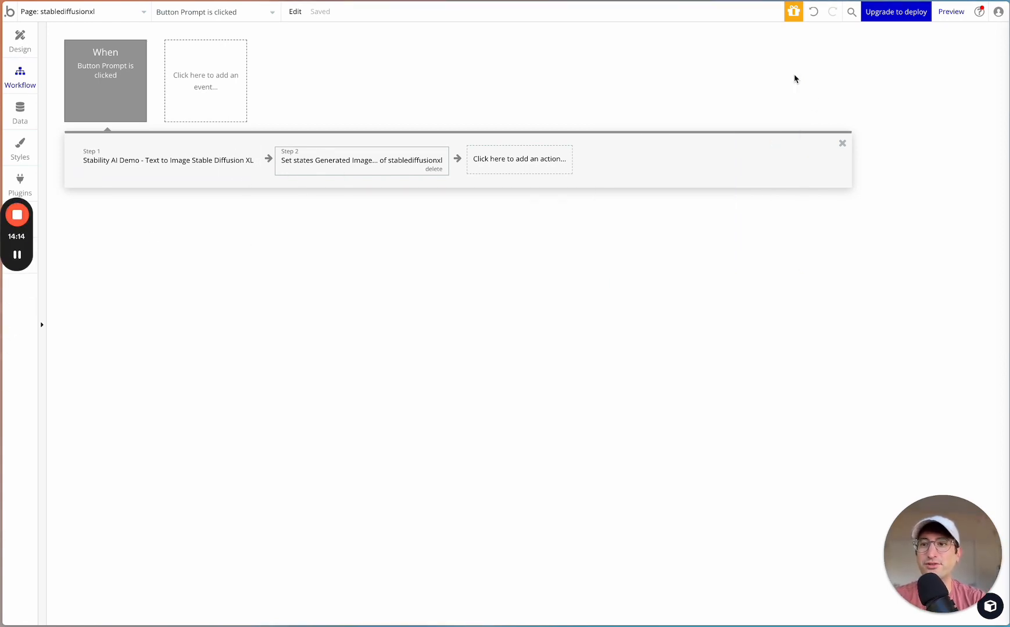
# - Return to the page design and add an Icon element to the Container below the Generate Image button
pyautogui.click(27, 48)
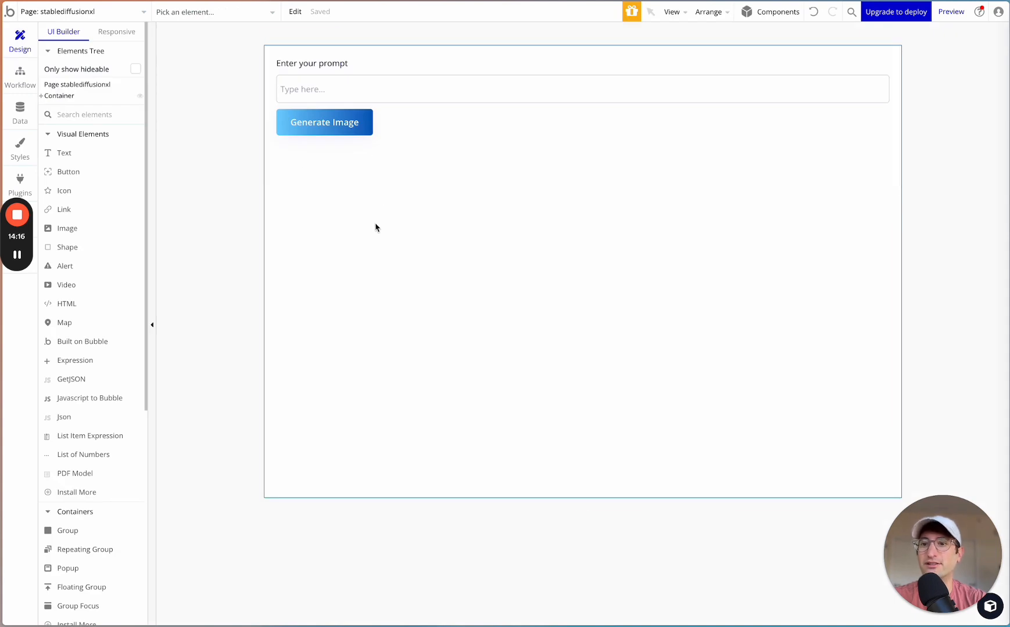
pyautogui.click(356, 173)
pyautogui.click(413, 147)
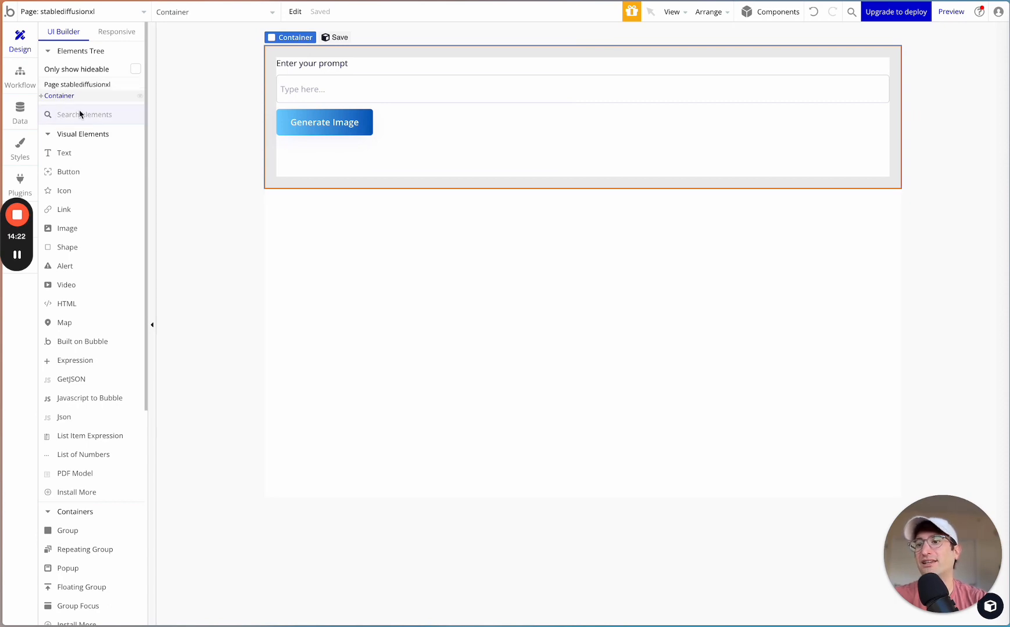
pyautogui.write('lo')
pyautogui.write('icon')
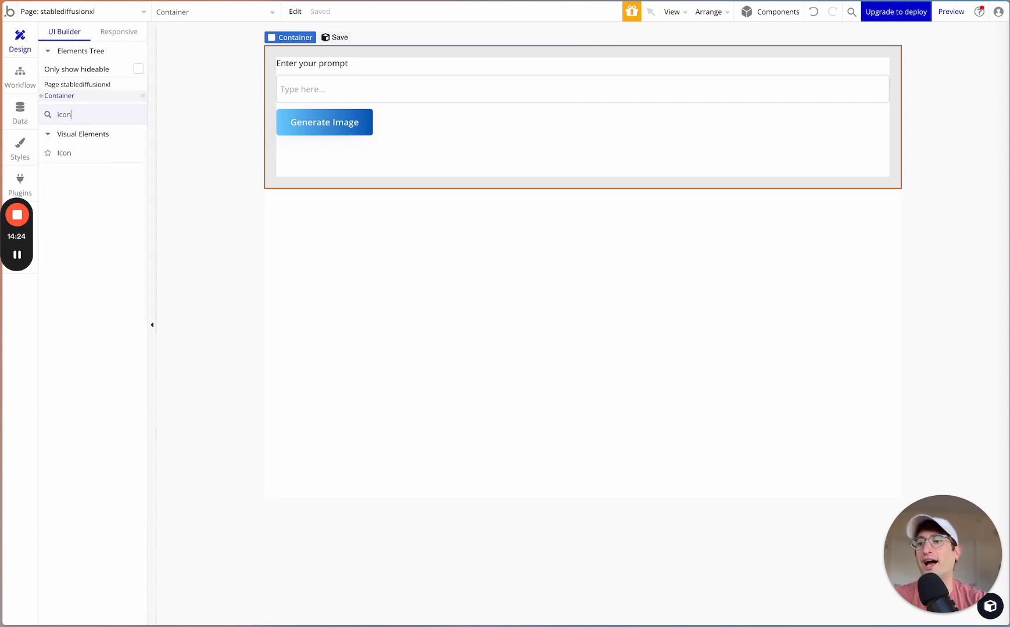
pyautogui.moveTo(63, 154); pyautogui.dragTo(336, 151)
# - Expand the Container in the elements tree and move the new icon into Group Output above AI Image
pyautogui.click(41, 97)
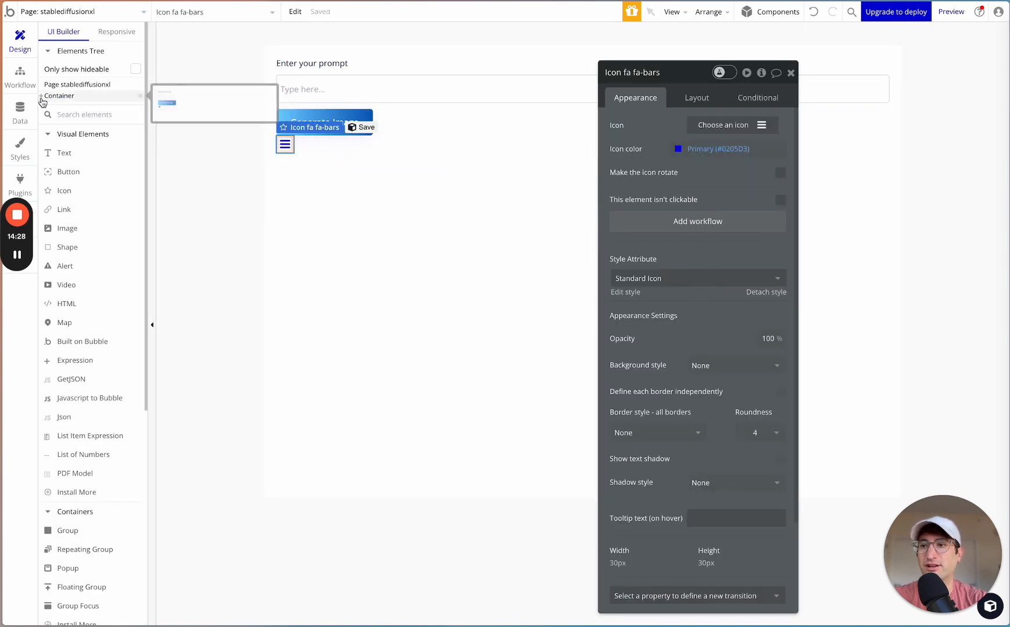
pyautogui.click(162, 122)
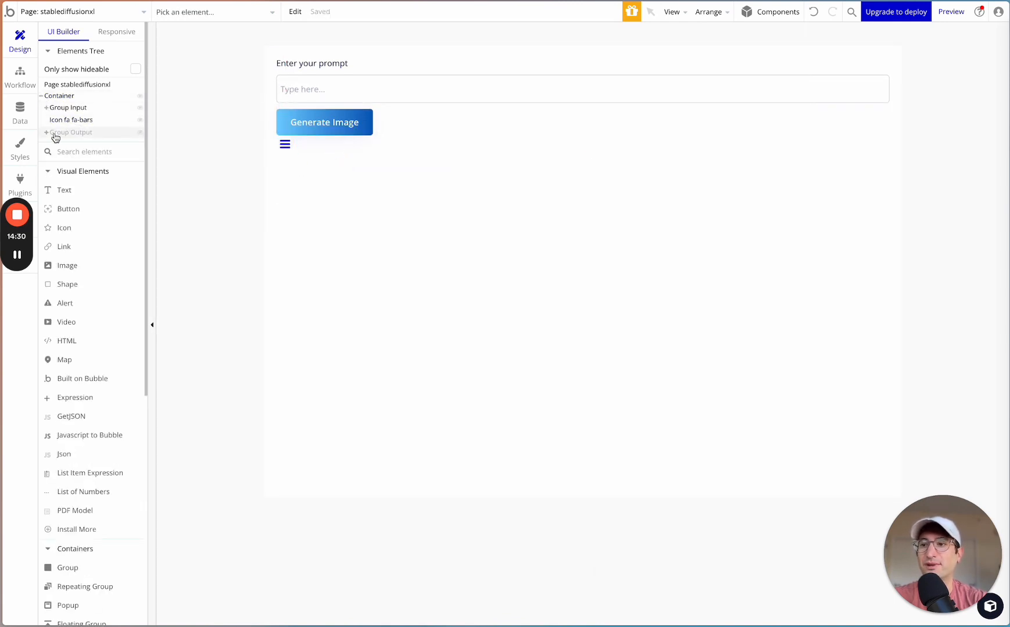
pyautogui.click(47, 134)
pyautogui.click(69, 133)
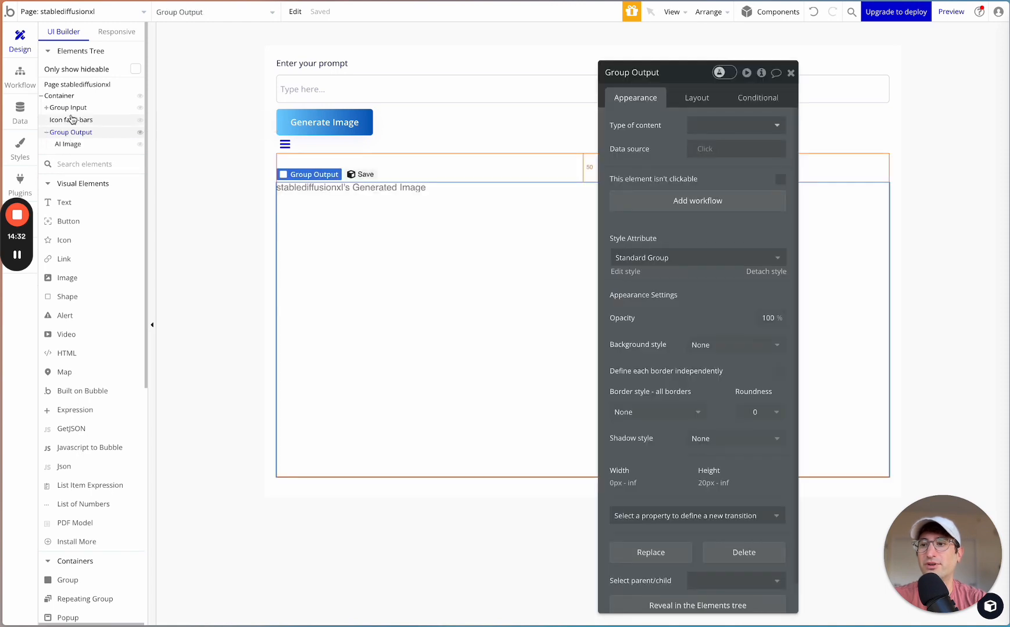
pyautogui.moveTo(72, 119); pyautogui.dragTo(72, 135)
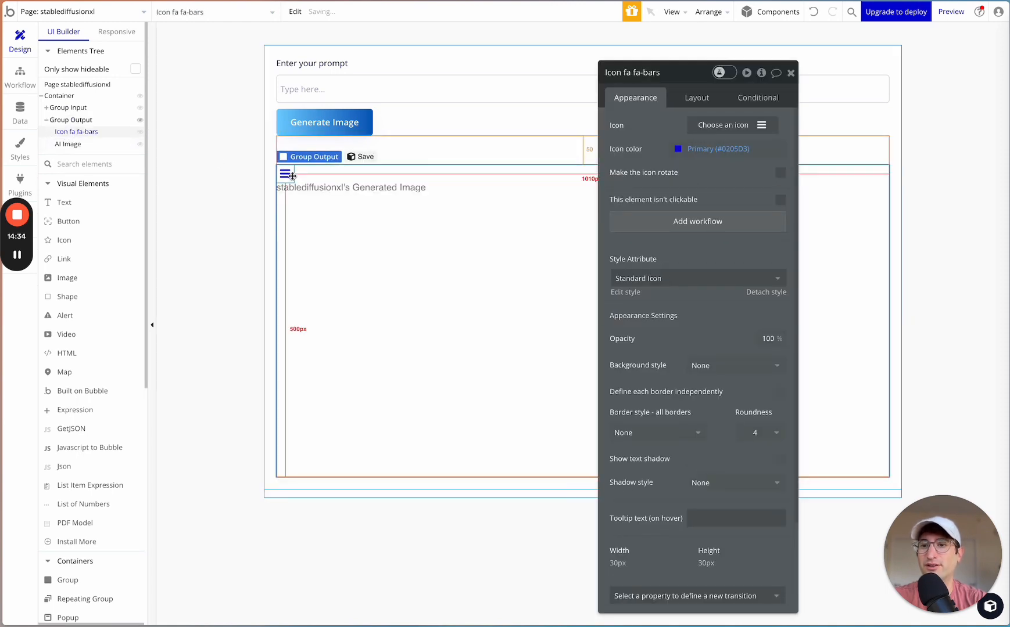
# - Set the new icon's color to black (#000000)
pyautogui.click(683, 152)
pyautogui.moveTo(674, 231); pyautogui.dragTo(653, 238)
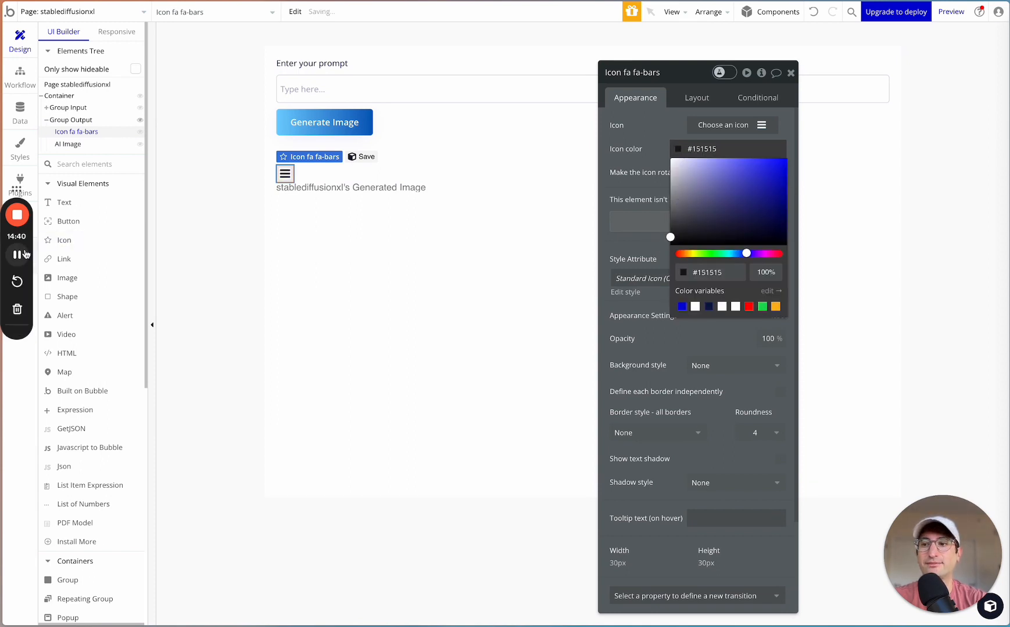
pyautogui.moveTo(692, 201); pyautogui.dragTo(654, 274)
pyautogui.click(636, 157)
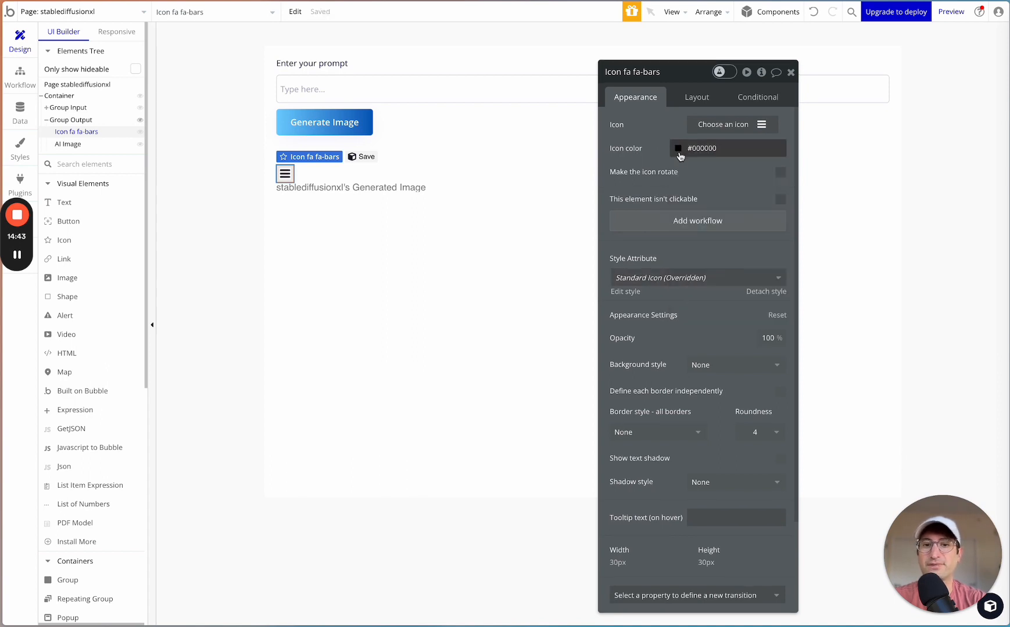
# - Change the icon's symbol to the fa-spinner and make the icon rotate
pyautogui.click(726, 125)
pyautogui.write('spinn')
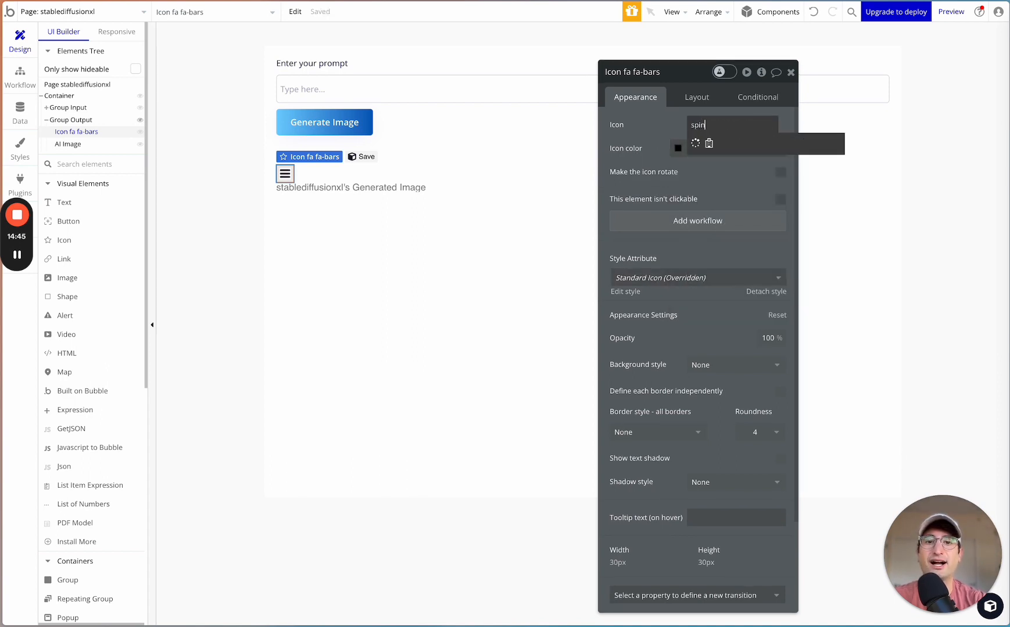
pyautogui.click(696, 143)
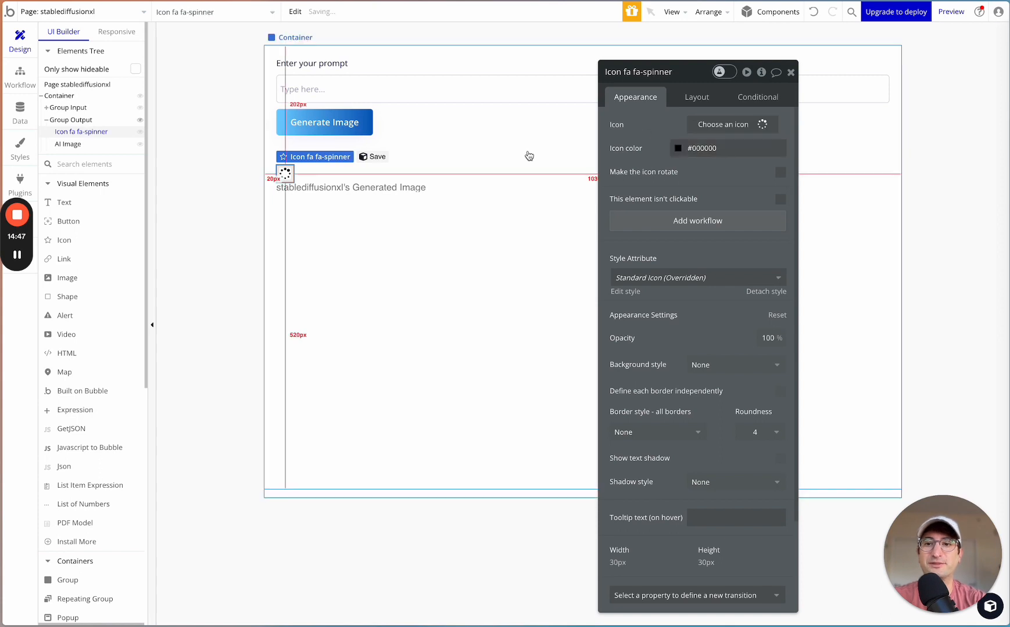
pyautogui.scroll(-1, 674, 165)
pyautogui.scroll(1, 712, 169)
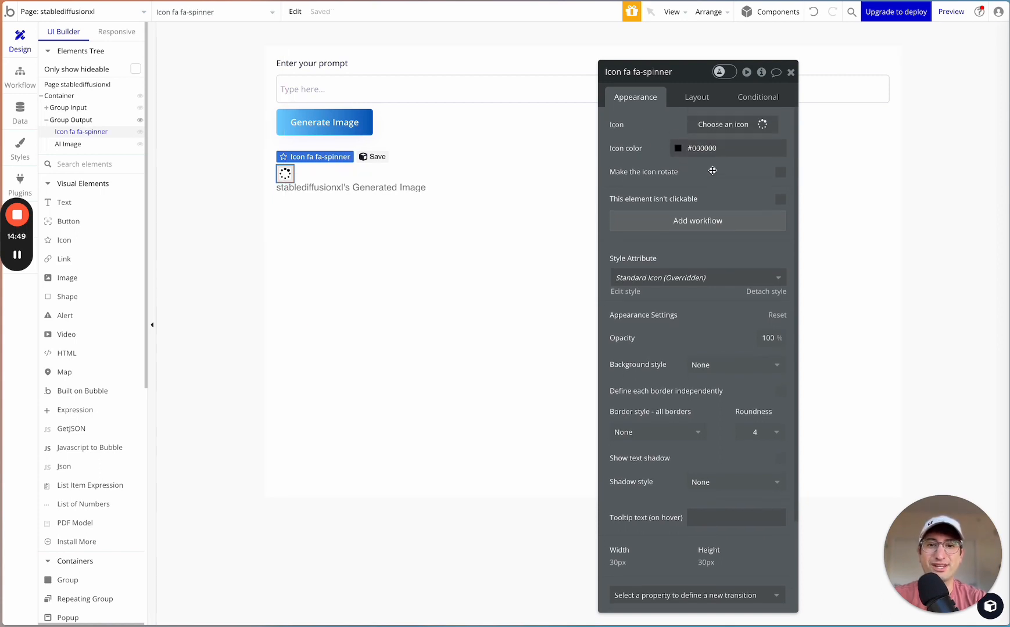
pyautogui.click(777, 174)
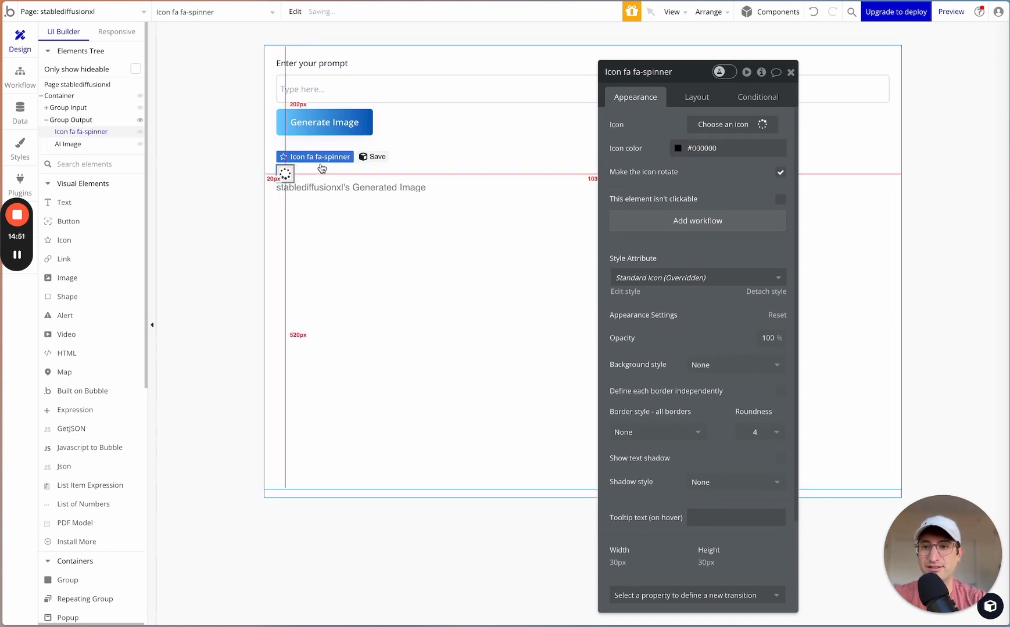
# - Set the spinner icon's fixed width and height to 50 px each
pyautogui.click(704, 104)
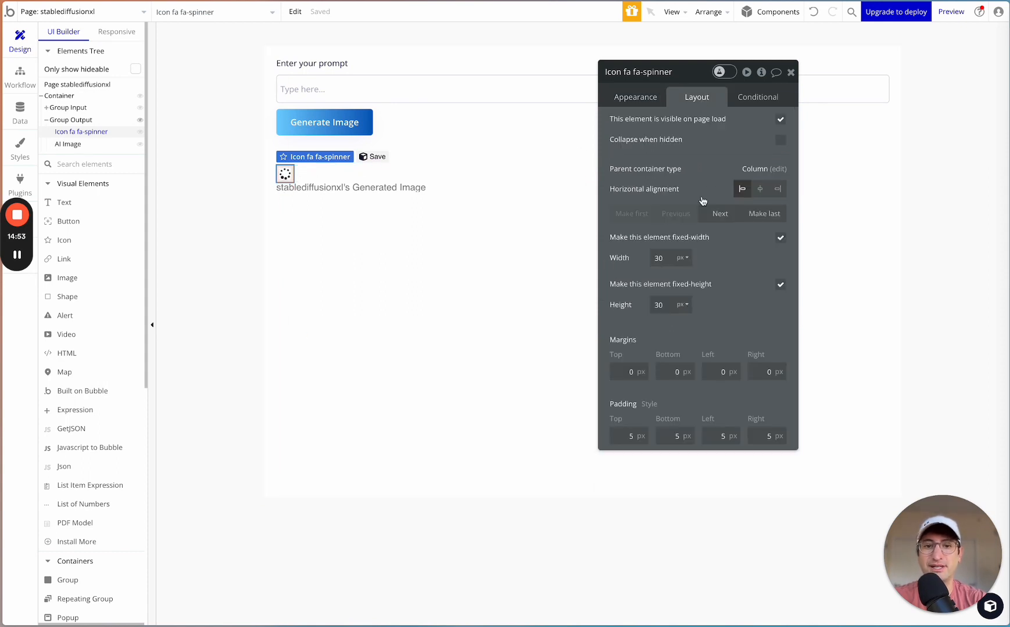
pyautogui.doubleClick(659, 258)
pyautogui.write('50')
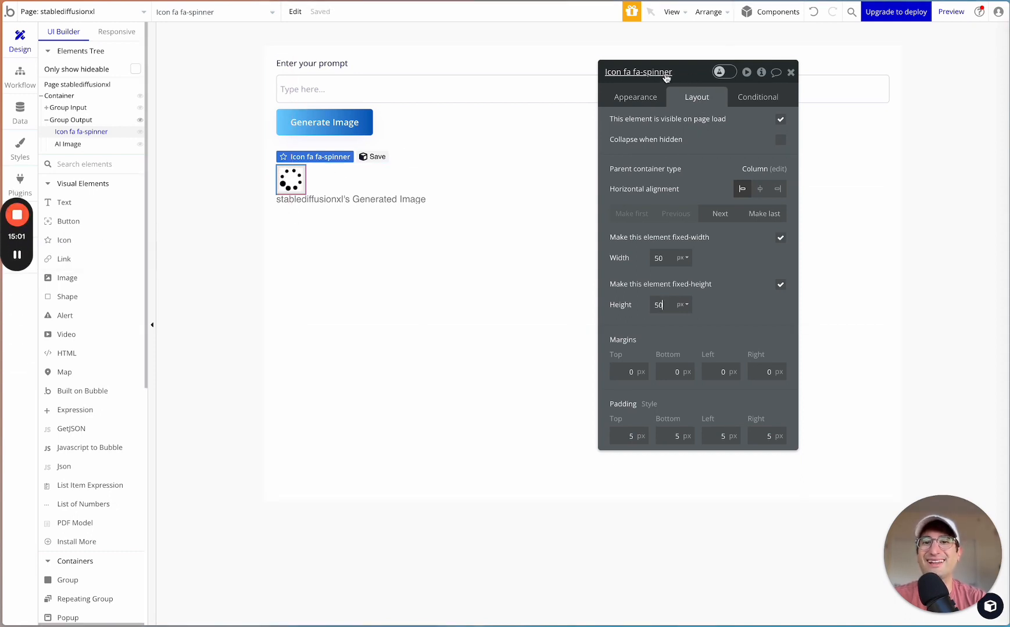
# - Make the spinner icon collapse when hidden and not visible on page load
pyautogui.moveTo(667, 76); pyautogui.dragTo(511, 76)
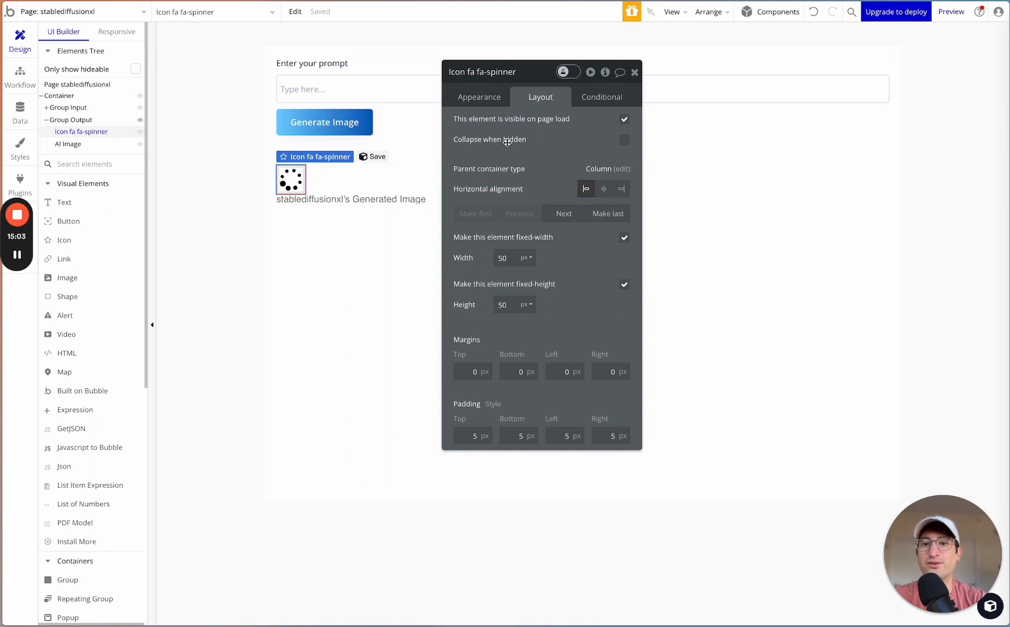
pyautogui.click(624, 140)
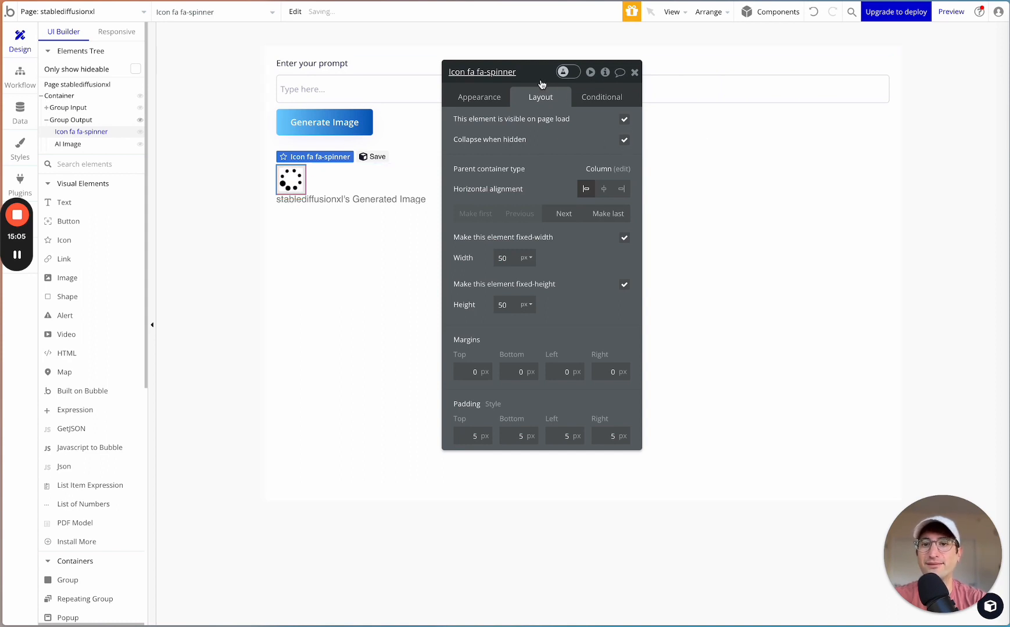
pyautogui.moveTo(539, 77); pyautogui.dragTo(590, 83)
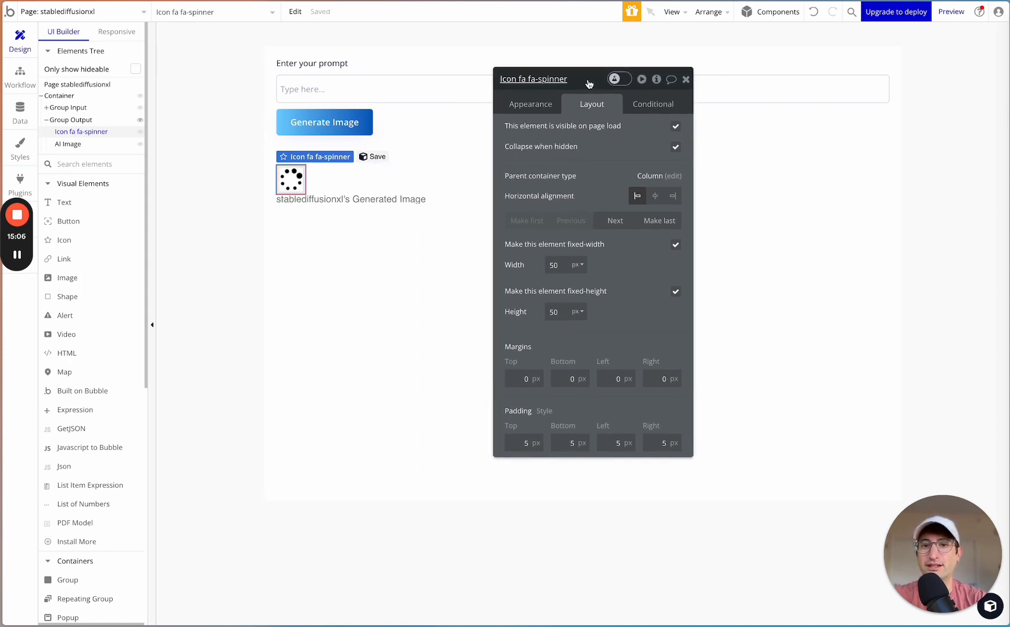
pyautogui.click(675, 127)
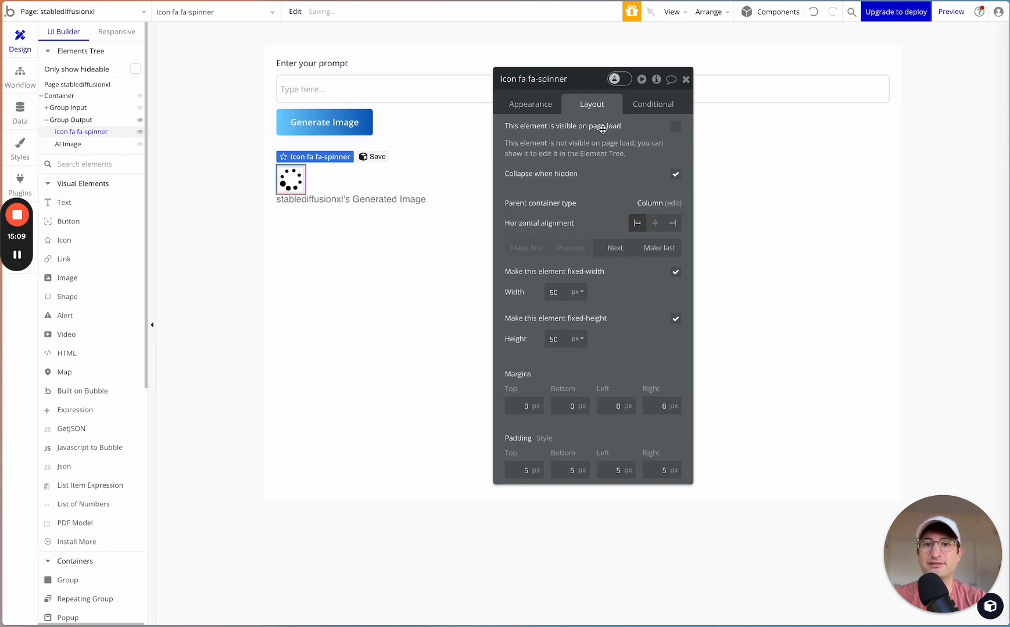
pyautogui.moveTo(588, 87); pyautogui.dragTo(655, 85)
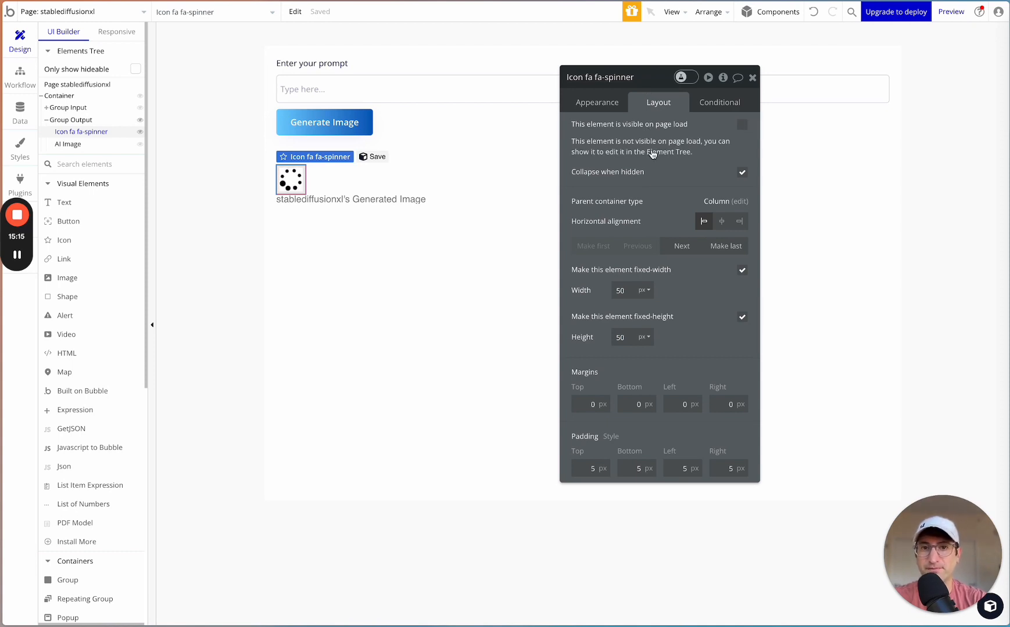
# - Define a condition on the fa-spinner icon for when stablediffusionxl's Generated Image is not empty
pyautogui.click(721, 106)
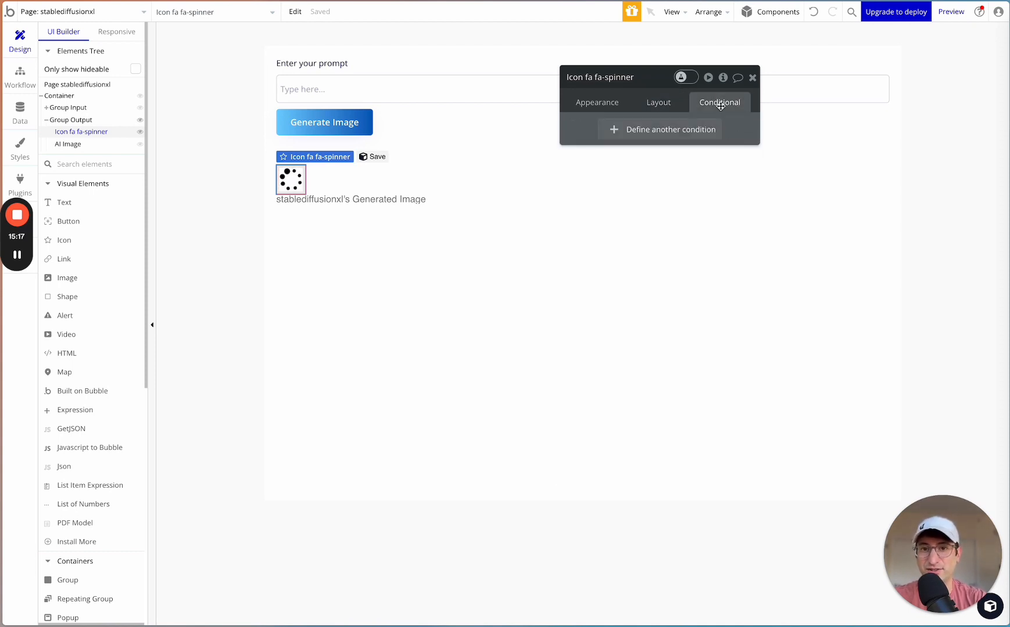
pyautogui.click(647, 130)
pyautogui.click(608, 136)
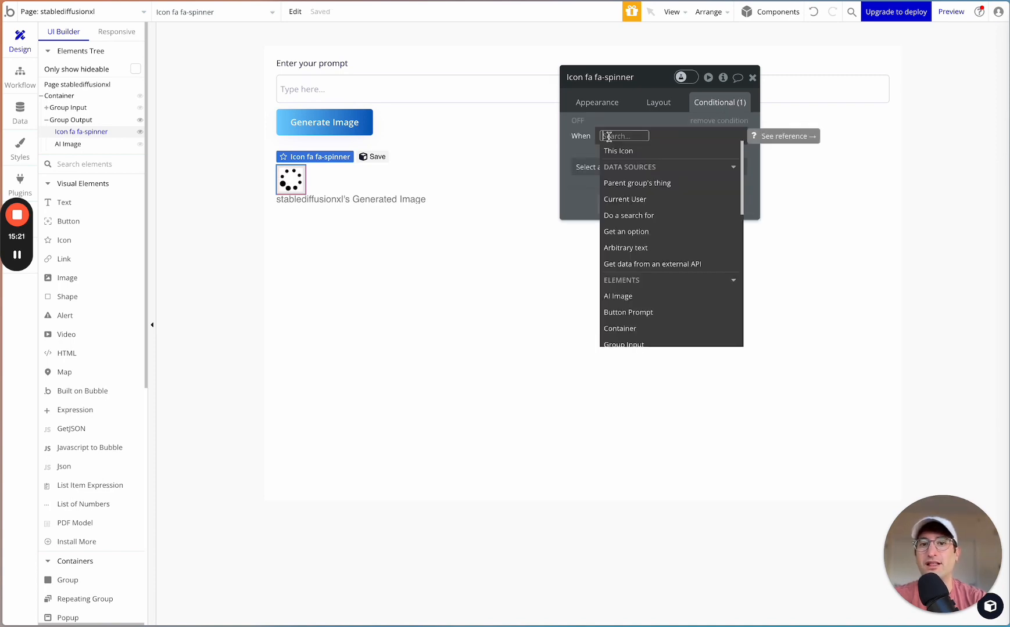
pyautogui.scroll(-5, 639, 250)
pyautogui.write('st')
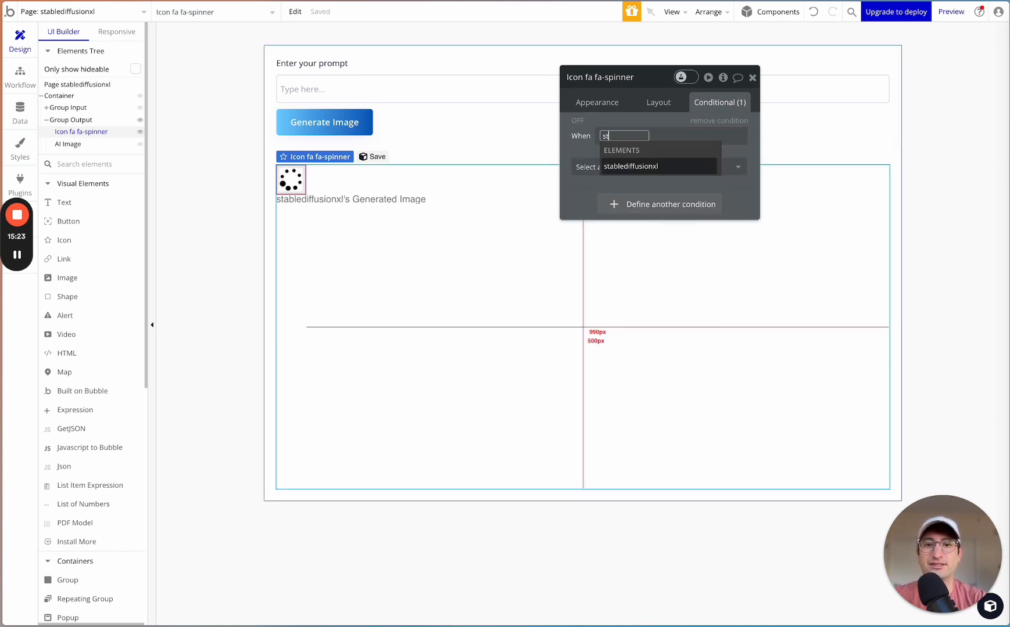
pyautogui.write('abl')
pyautogui.click(639, 167)
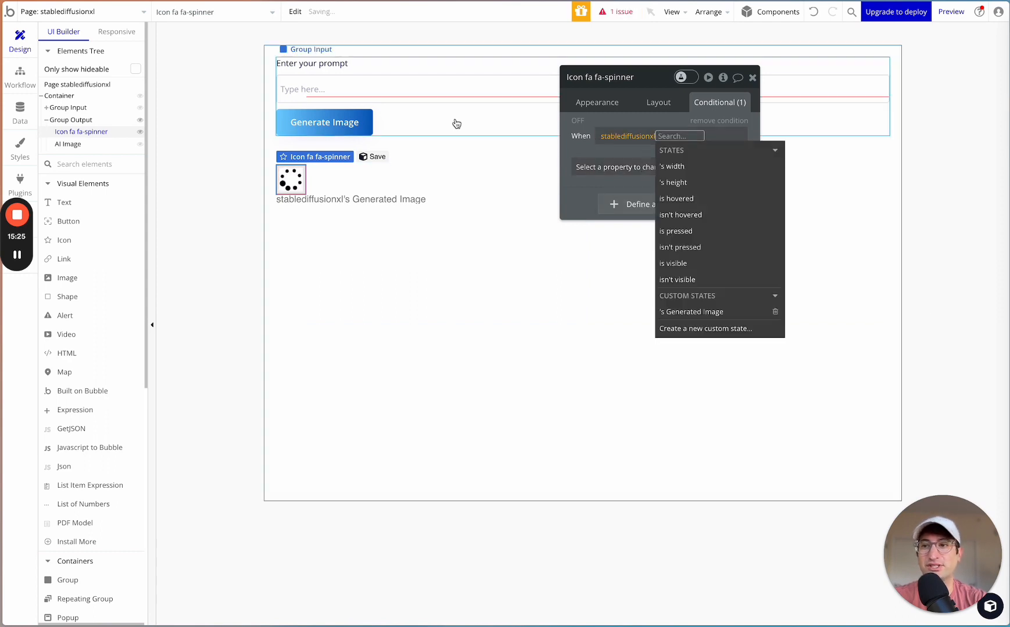
pyautogui.click(712, 314)
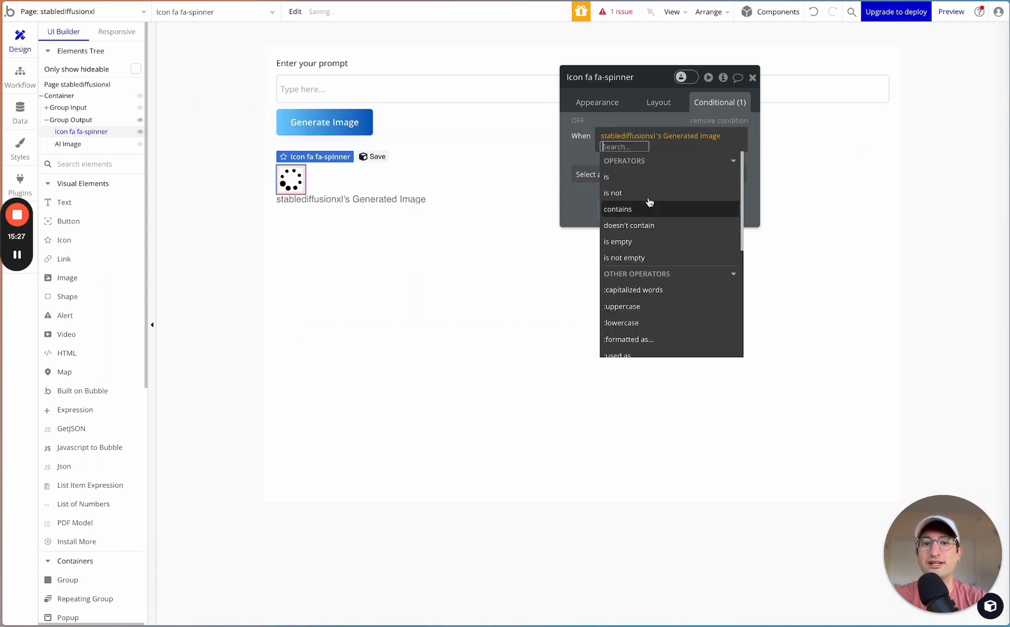
pyautogui.write('is')
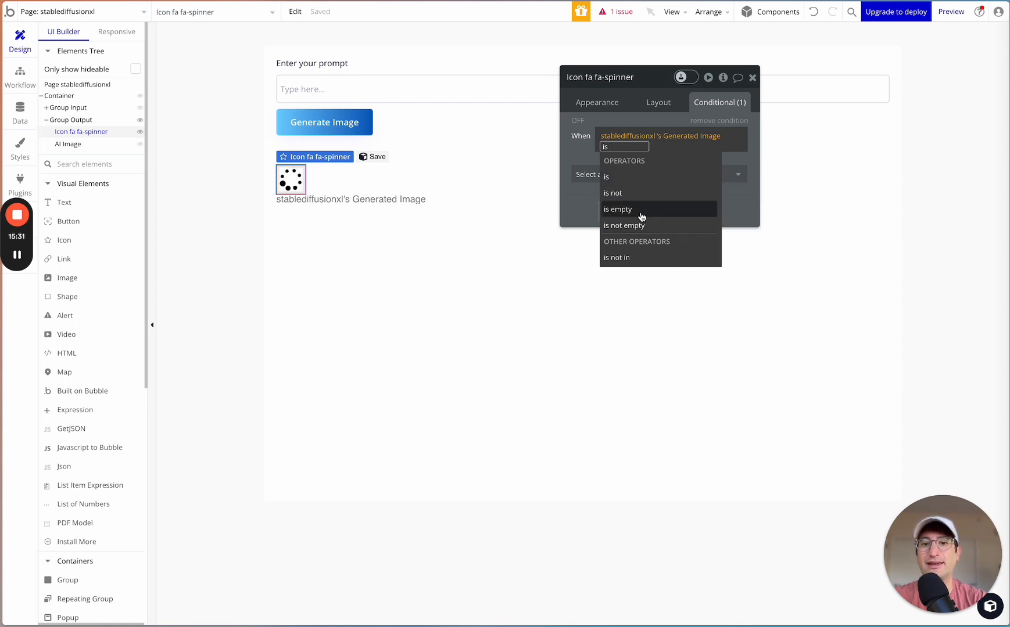
pyautogui.click(638, 226)
pyautogui.click(587, 155)
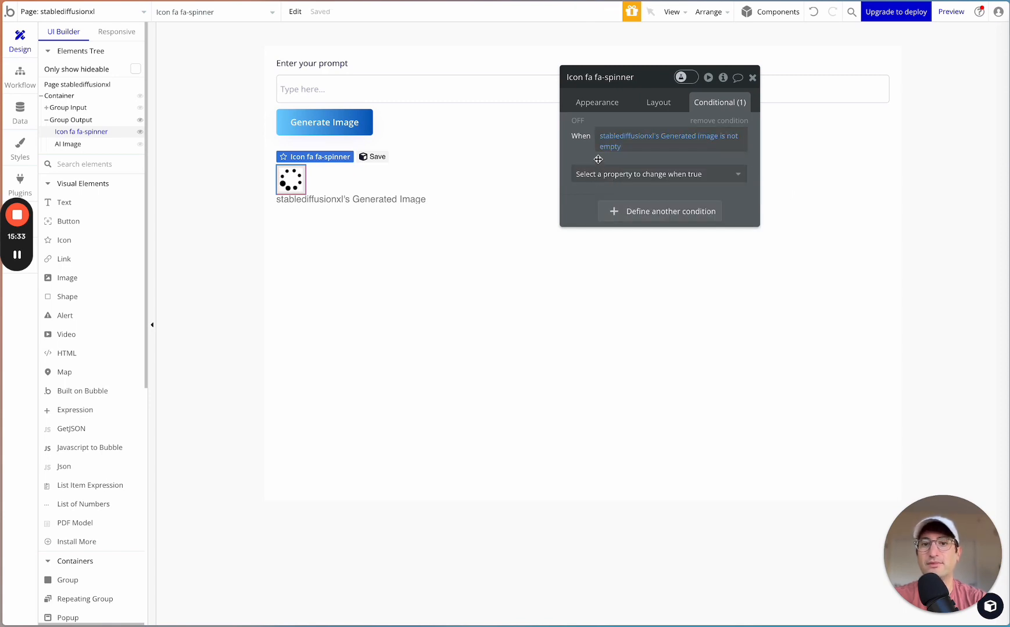
pyautogui.click(618, 175)
pyautogui.click(618, 213)
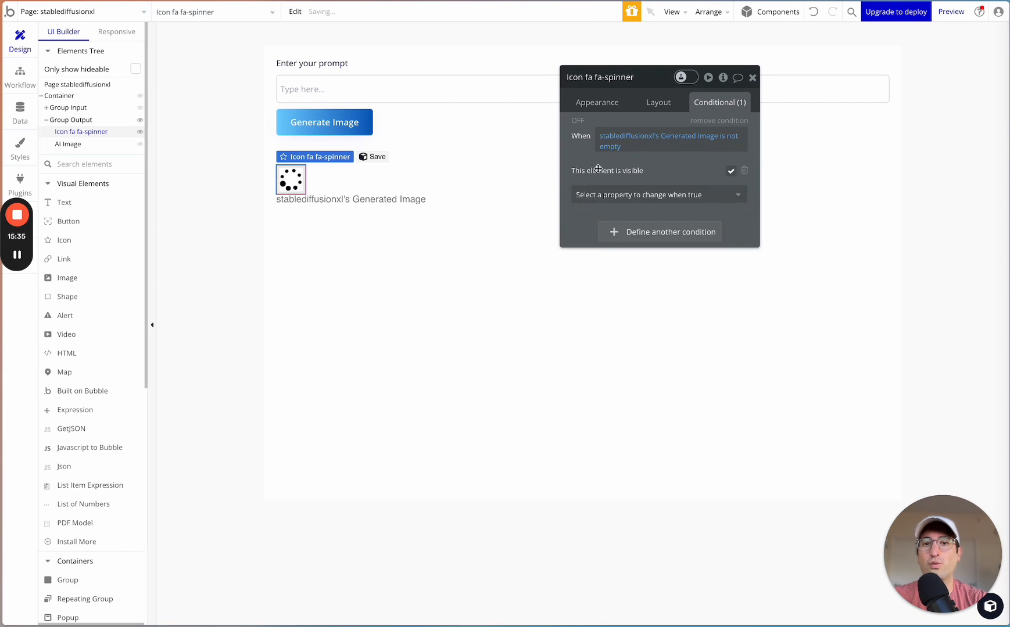
pyautogui.click(604, 194)
pyautogui.click(614, 179)
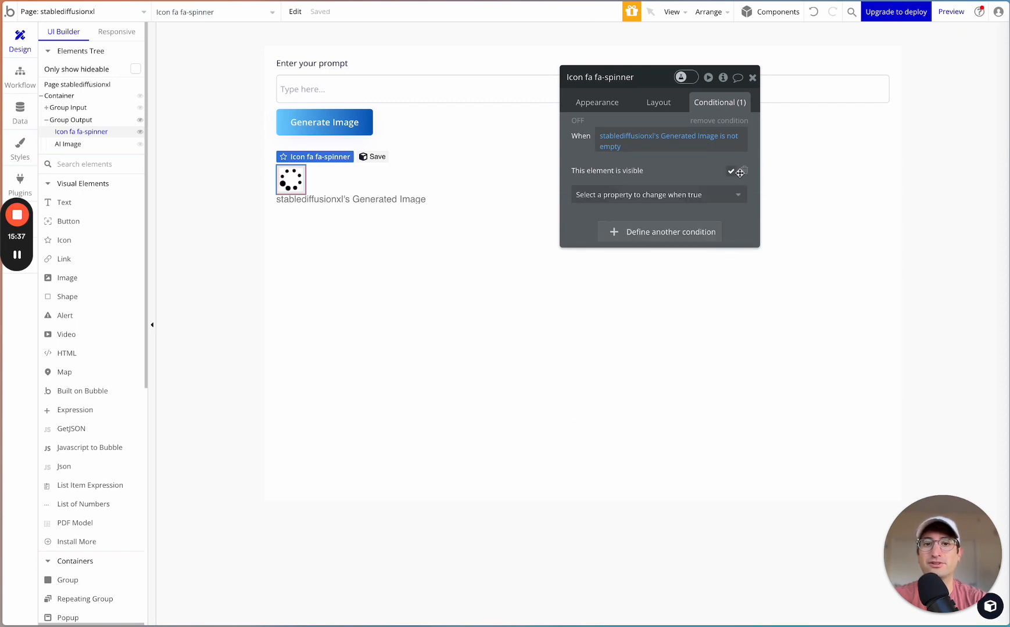
pyautogui.click(745, 172)
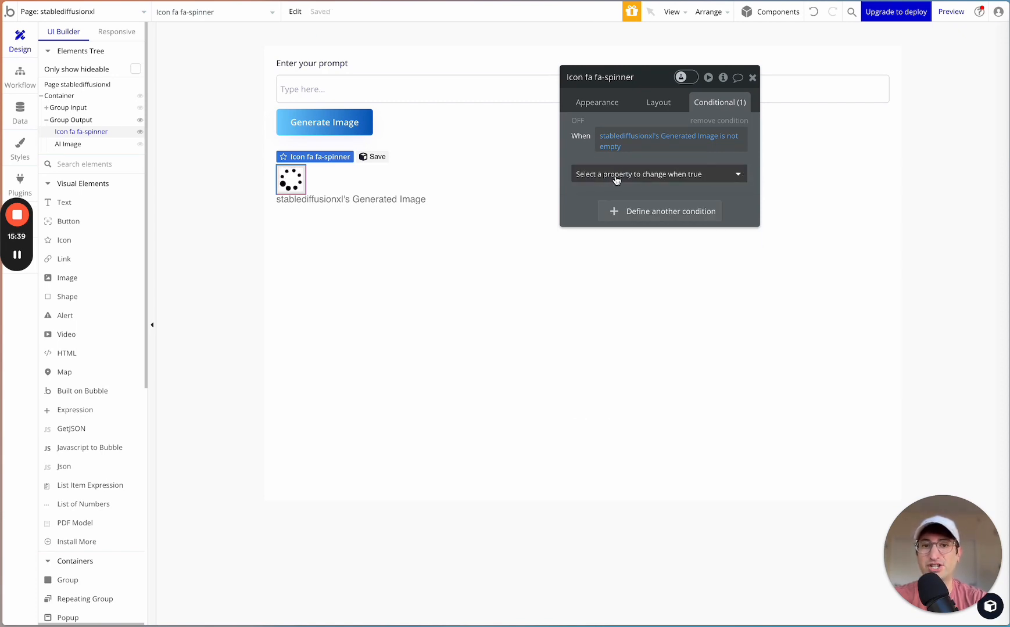
# - Make the spinner icon not visible when its Generated Image condition is true
pyautogui.click(636, 175)
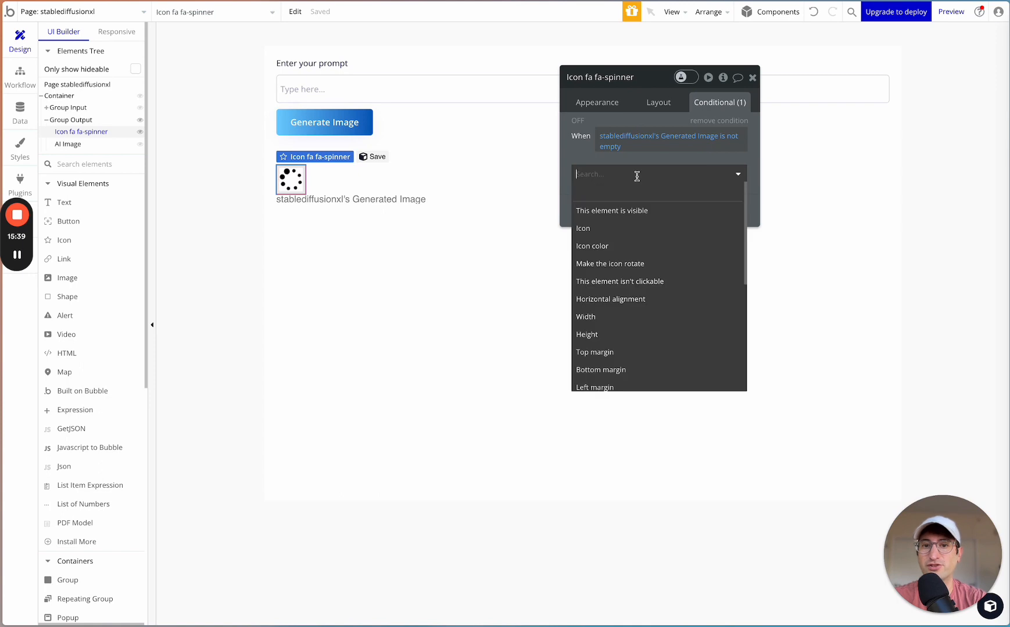
pyautogui.click(611, 211)
pyautogui.click(732, 172)
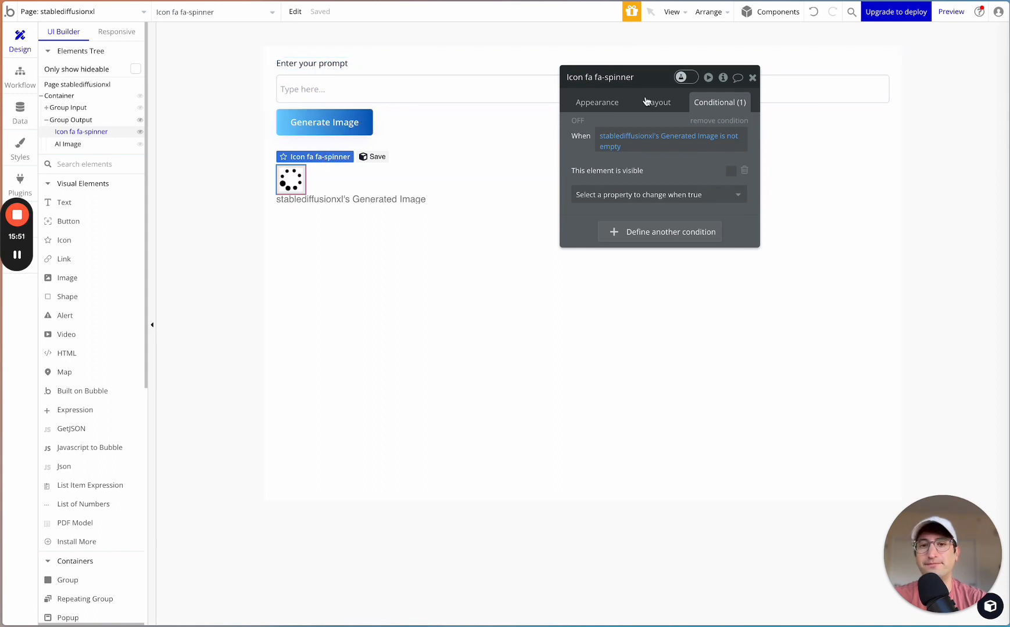
pyautogui.click(610, 104)
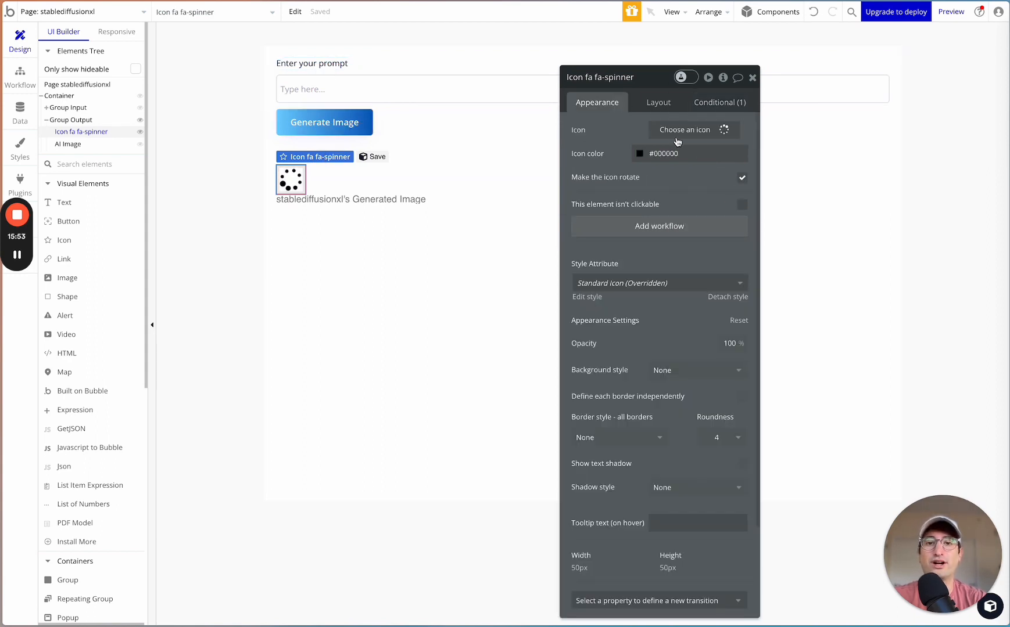
pyautogui.click(661, 104)
pyautogui.click(742, 172)
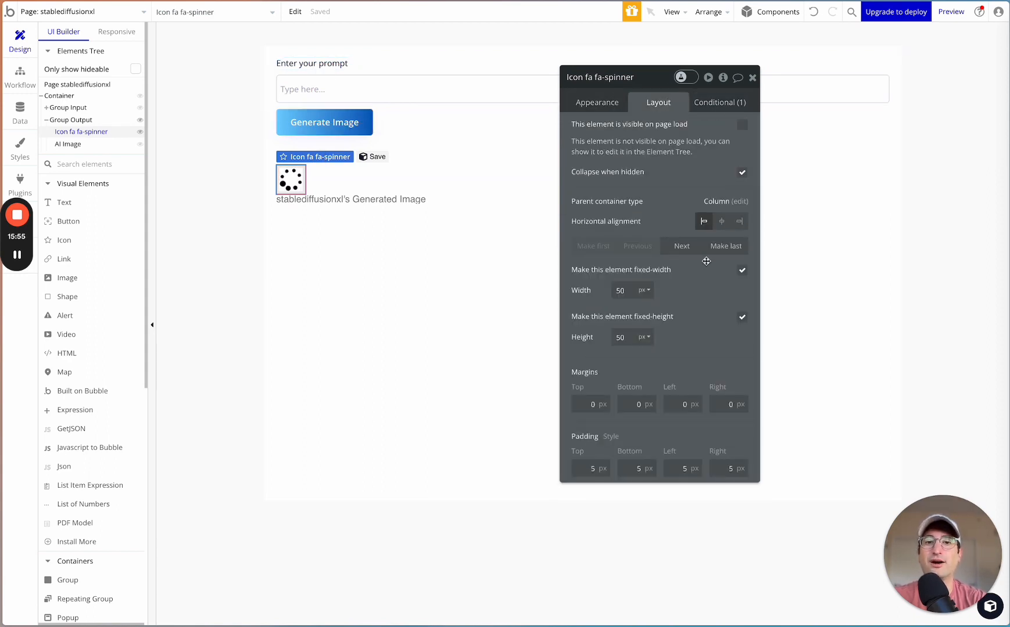
# - Insert a Show action for Icon fa fa-spinner as the first step of the Generate Image button's workflow
pyautogui.click(342, 122)
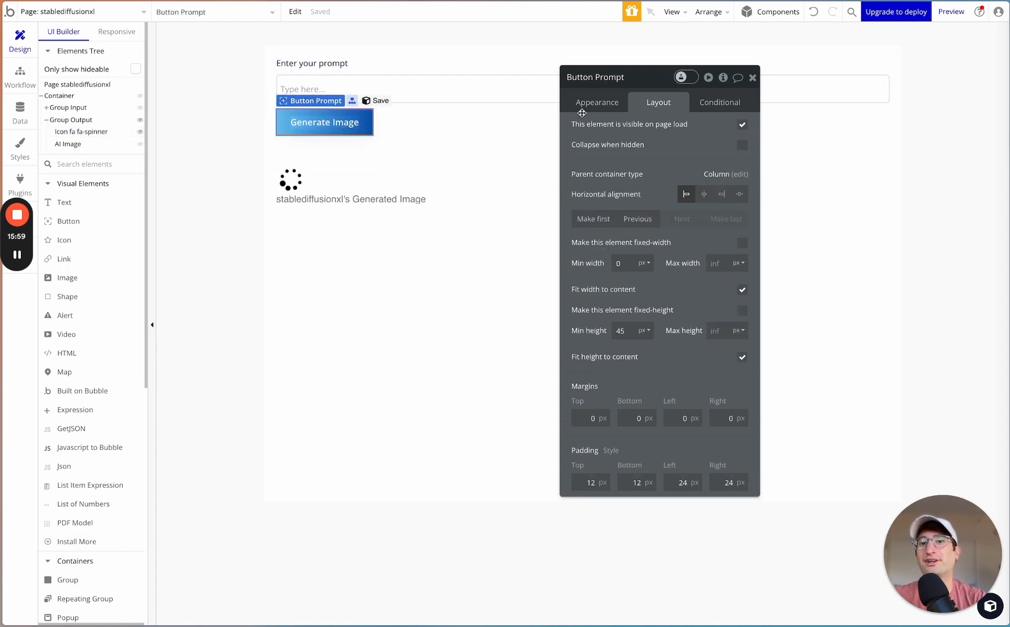
pyautogui.click(619, 105)
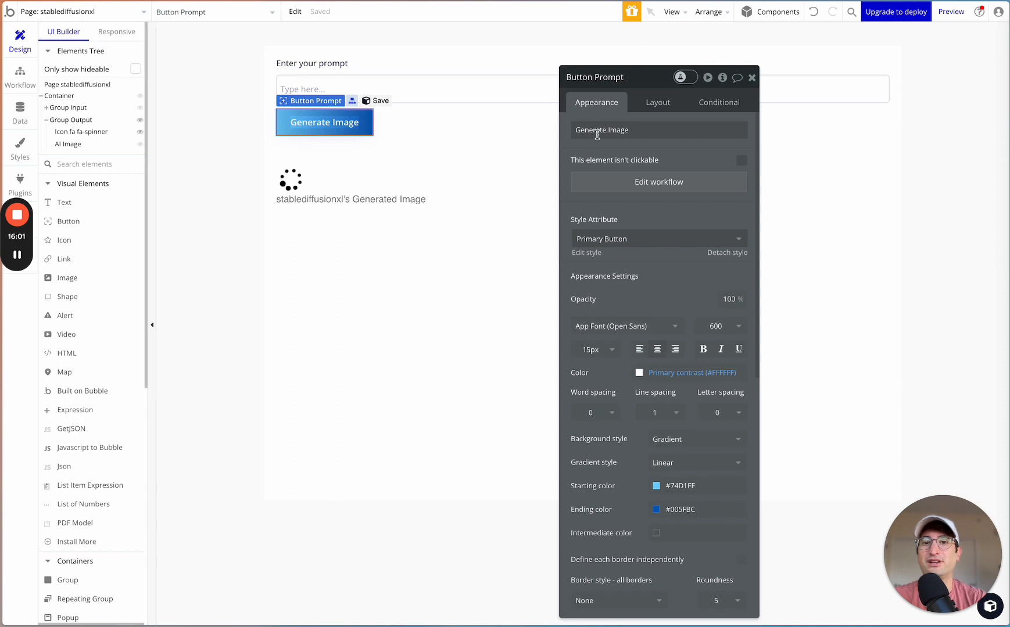
pyautogui.click(639, 185)
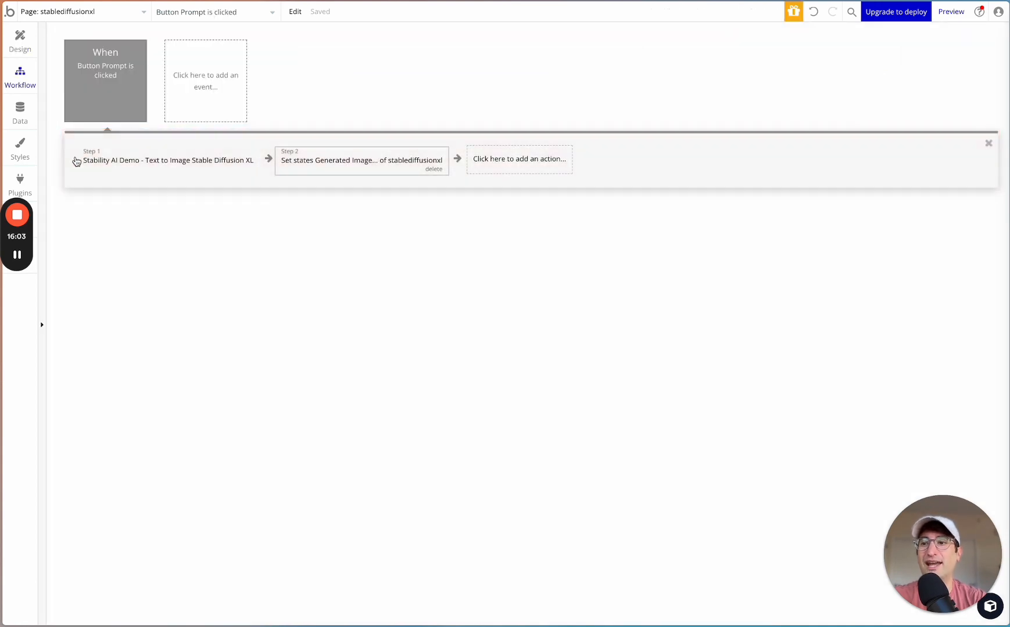
pyautogui.click(74, 164)
pyautogui.click(106, 168)
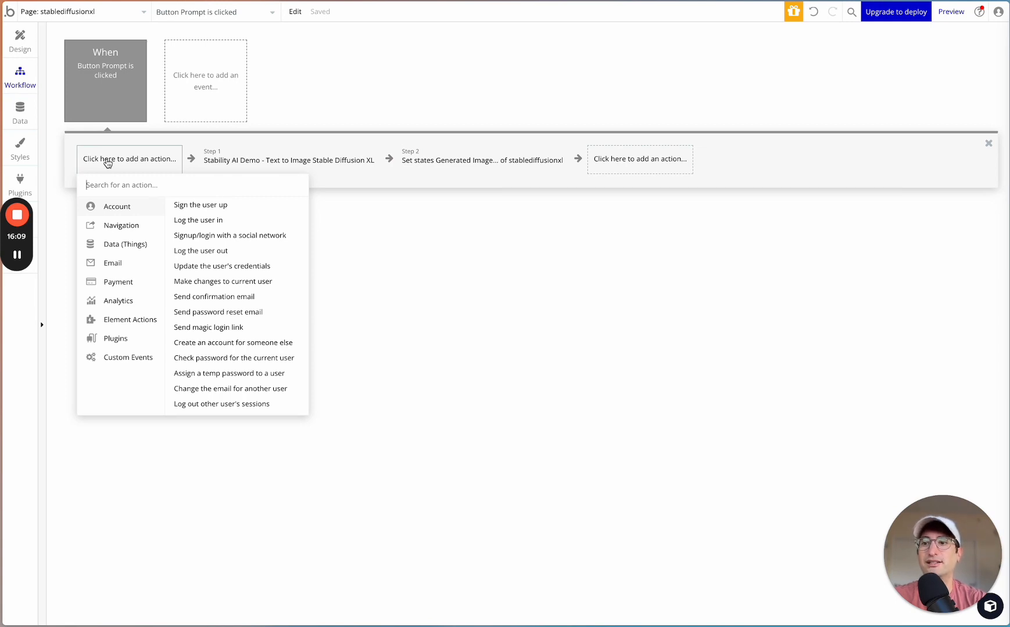
pyautogui.write('show')
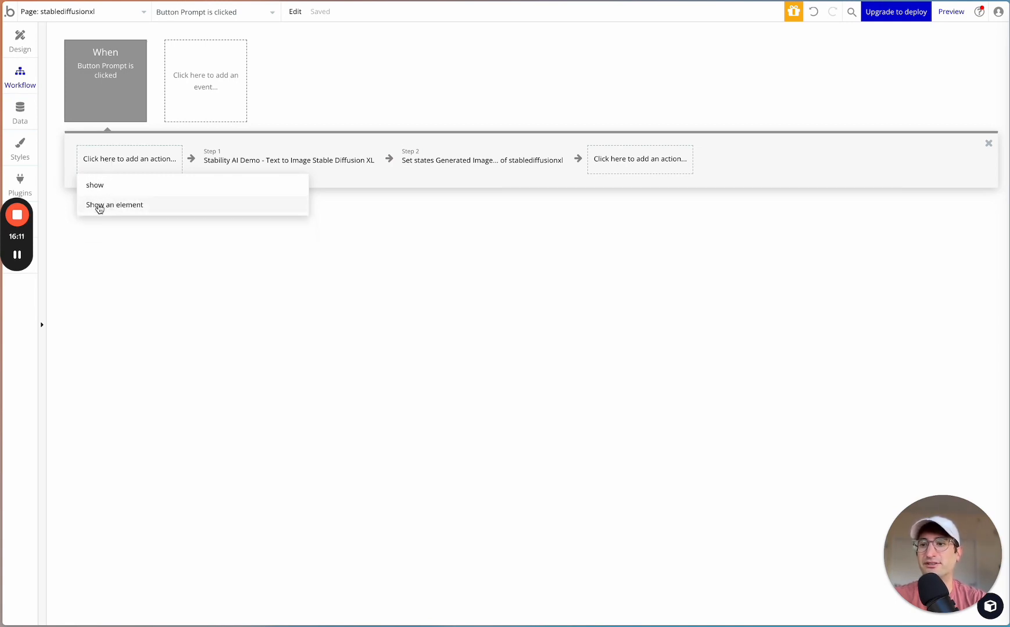
pyautogui.click(105, 209)
pyautogui.click(653, 105)
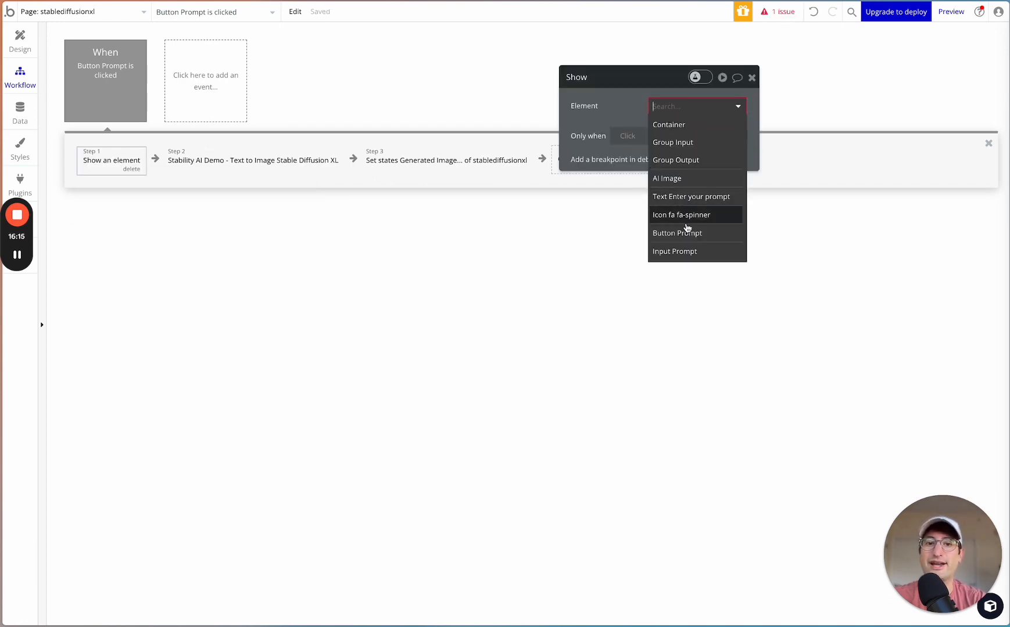
pyautogui.click(688, 216)
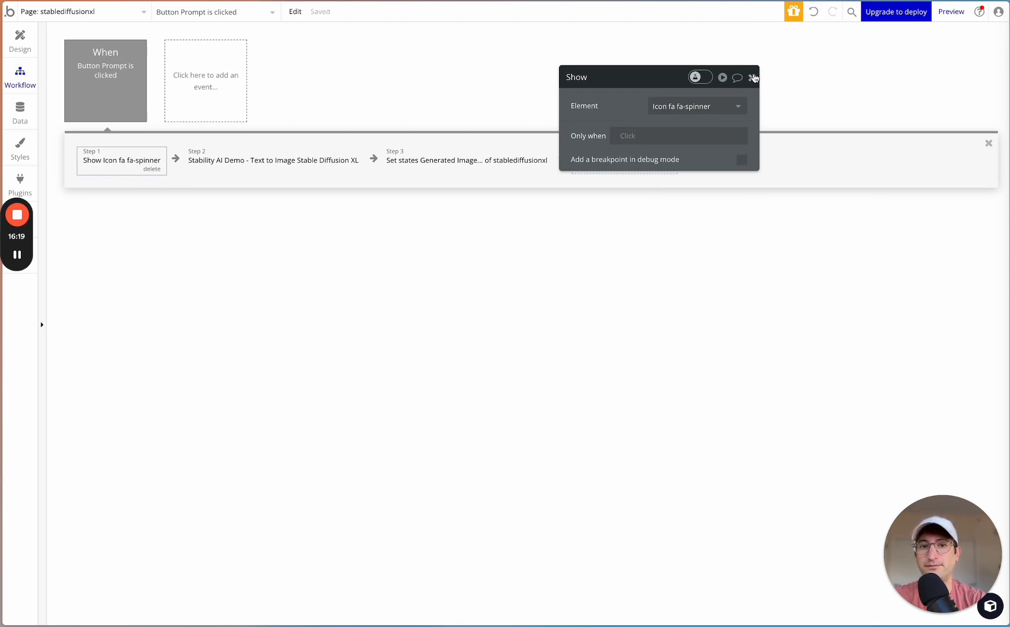
pyautogui.click(753, 77)
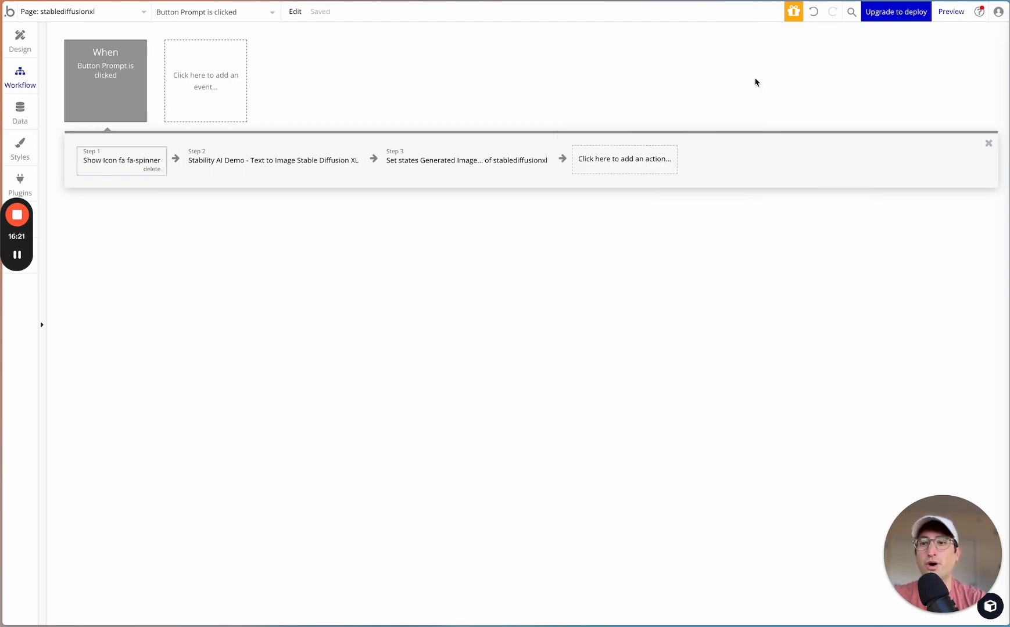
# - Add a Set state action with an empty value for stablediffusionxl's Generated Image, and move it to the start of the workflow
pyautogui.click(175, 159)
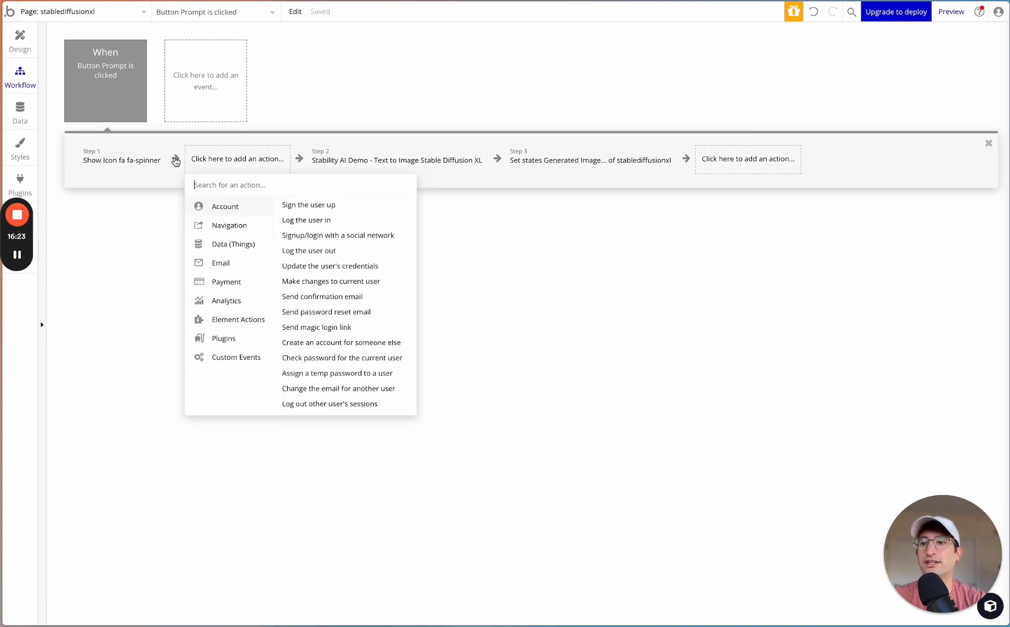
pyautogui.write('set stat')
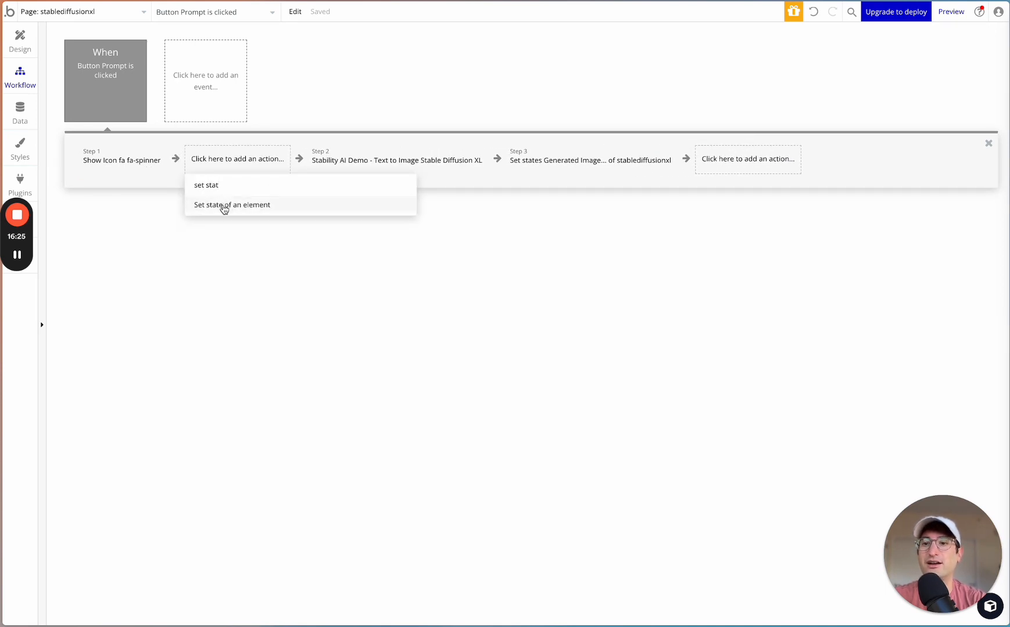
pyautogui.click(224, 205)
pyautogui.click(651, 108)
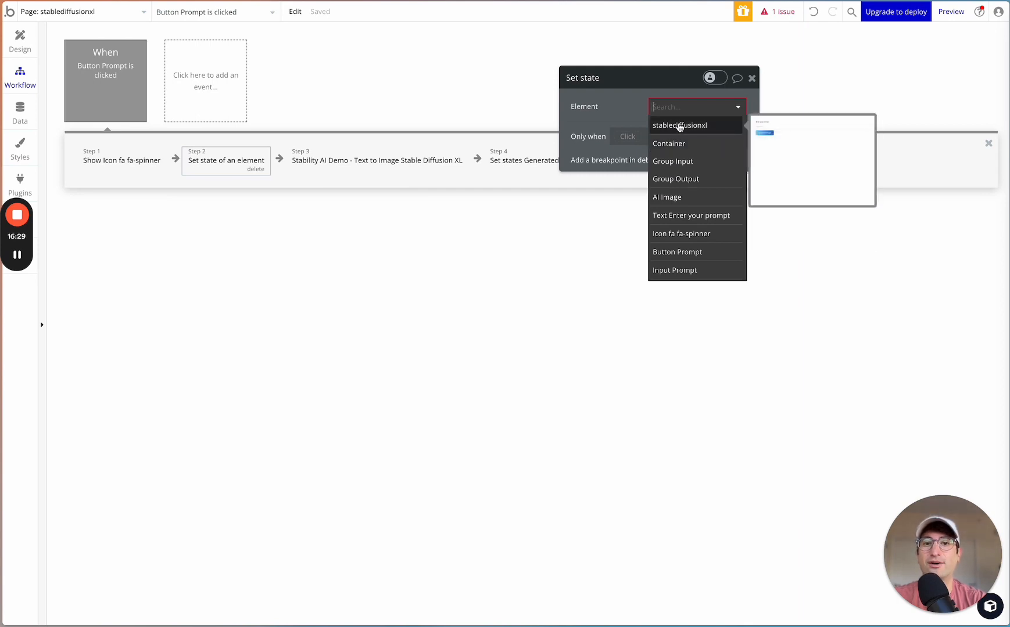
pyautogui.click(679, 126)
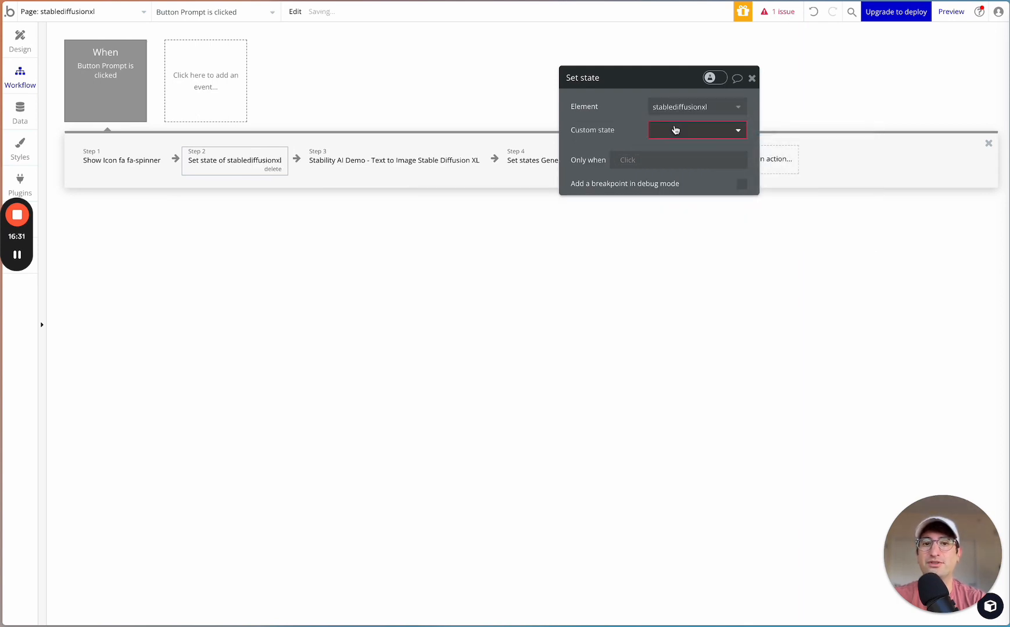
pyautogui.click(675, 129)
pyautogui.click(614, 128)
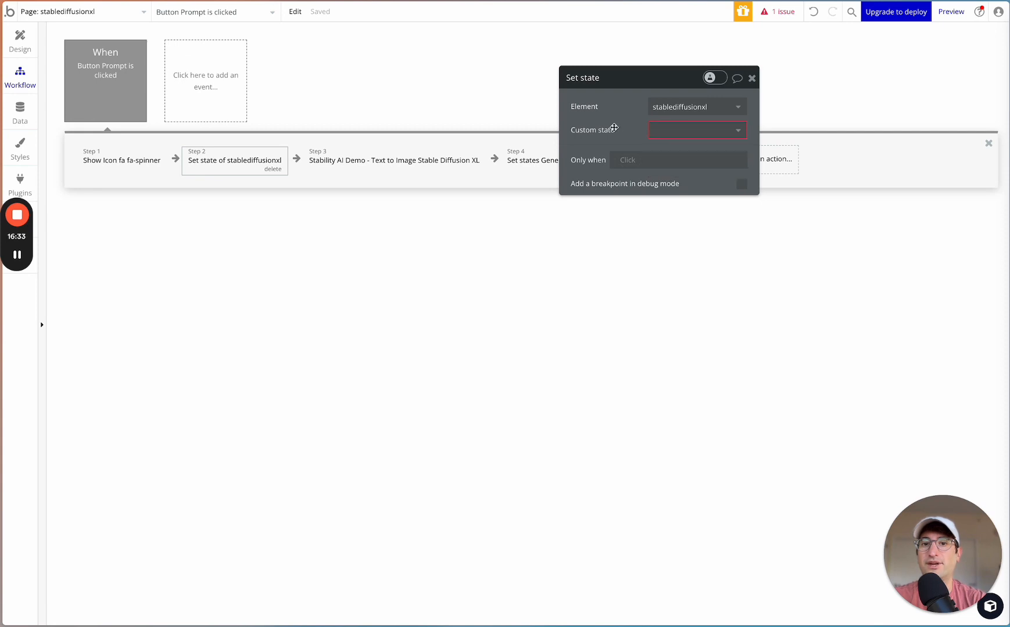
pyautogui.click(663, 129)
pyautogui.click(669, 146)
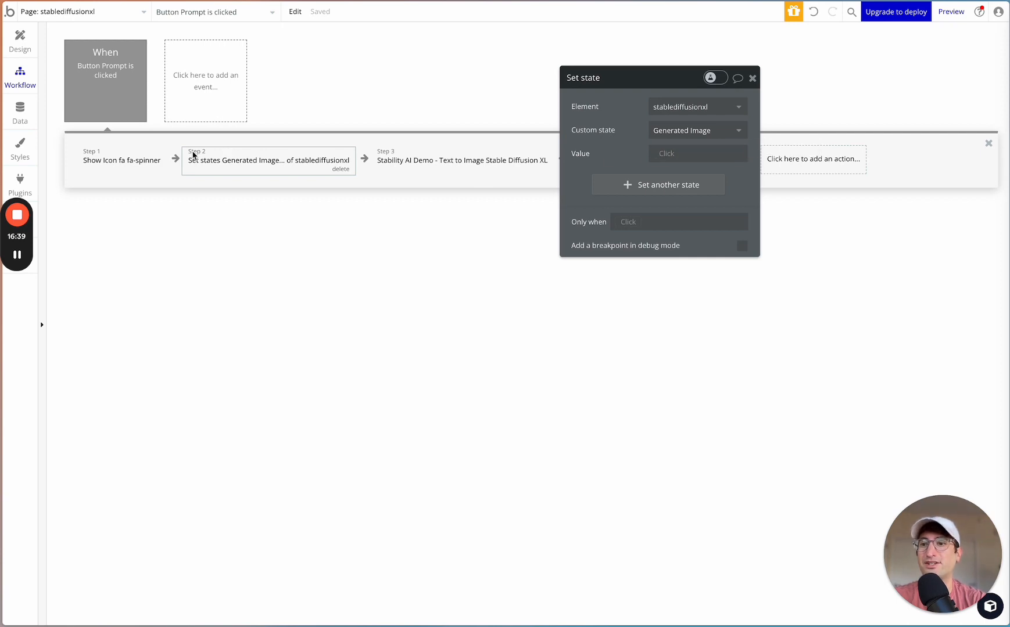
pyautogui.moveTo(193, 155); pyautogui.dragTo(142, 158)
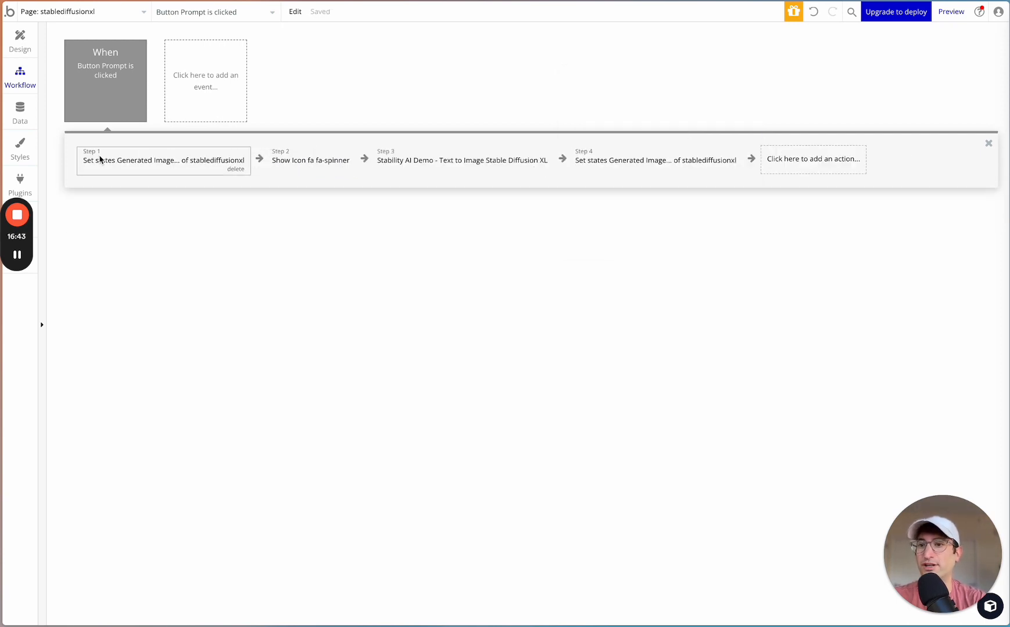
# - Review the workflow's action sequence and the final Set state action's value, and return to the page design
pyautogui.click(20, 41)
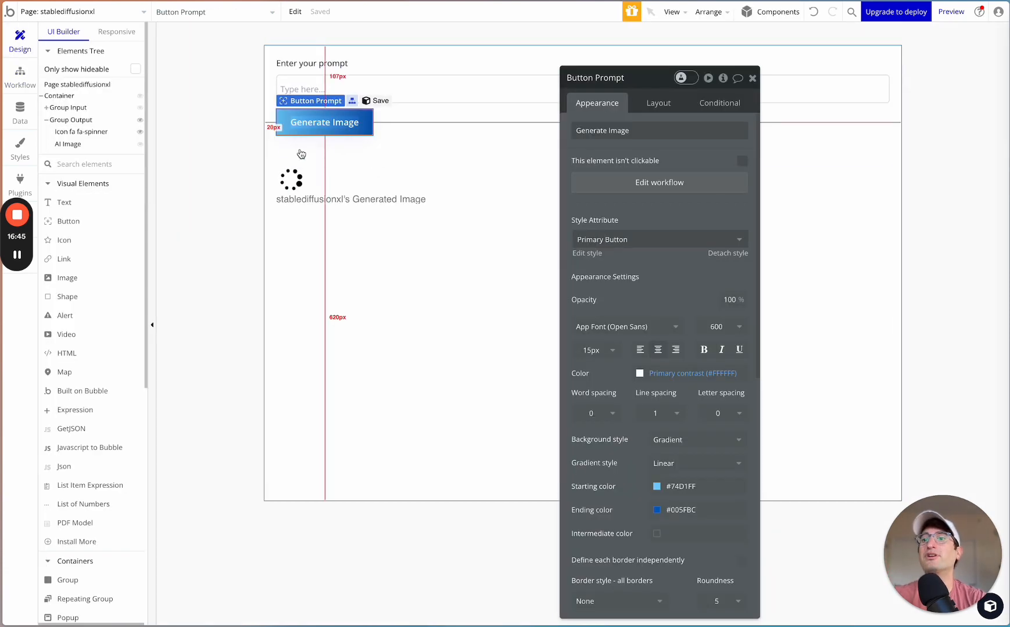
pyautogui.click(9, 78)
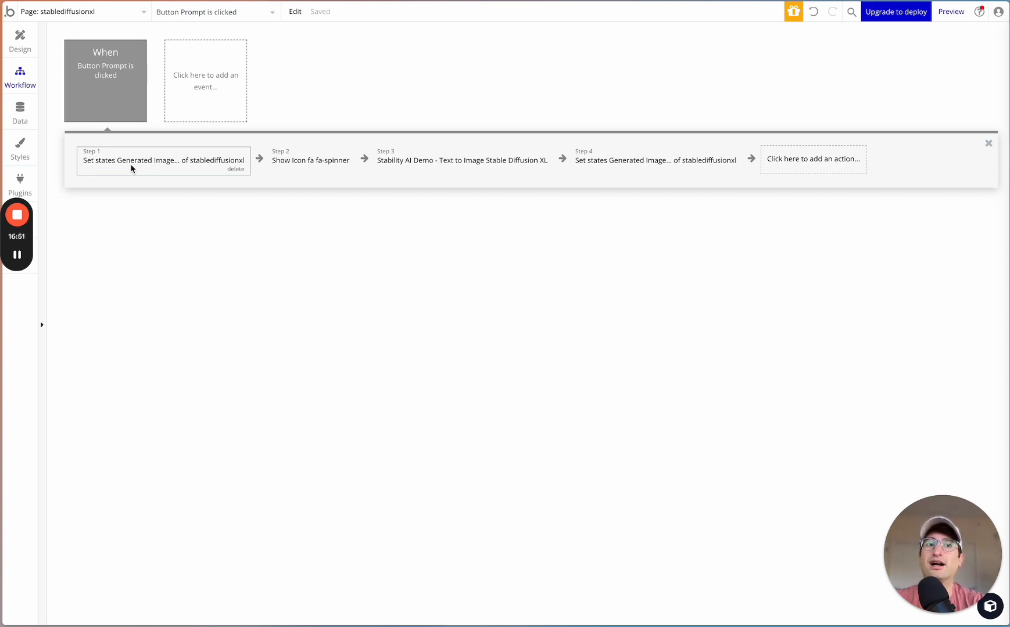
pyautogui.click(303, 158)
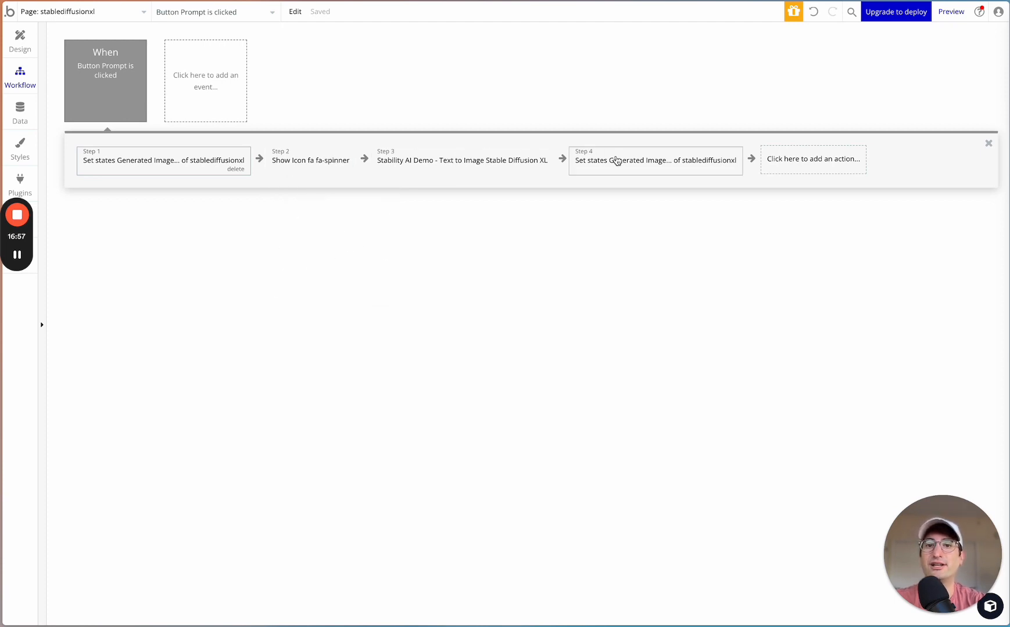
pyautogui.click(615, 159)
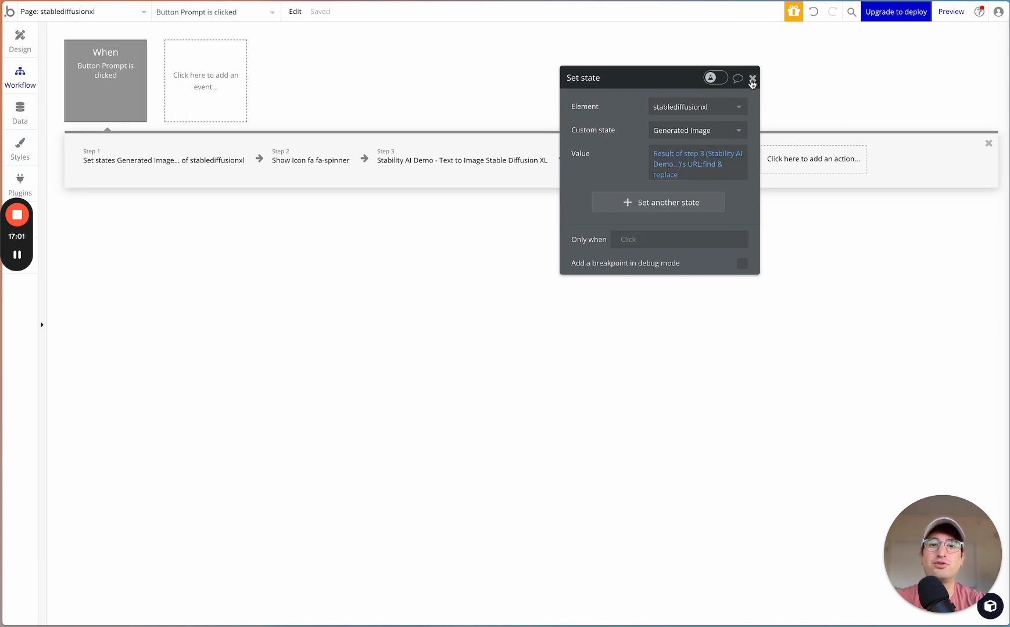
pyautogui.click(752, 78)
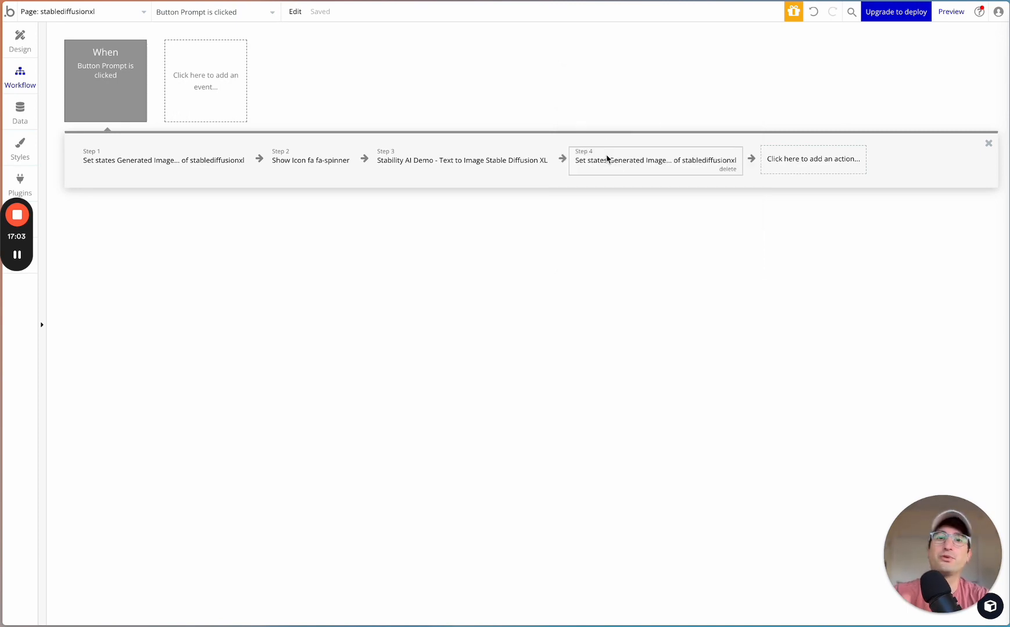
pyautogui.click(20, 41)
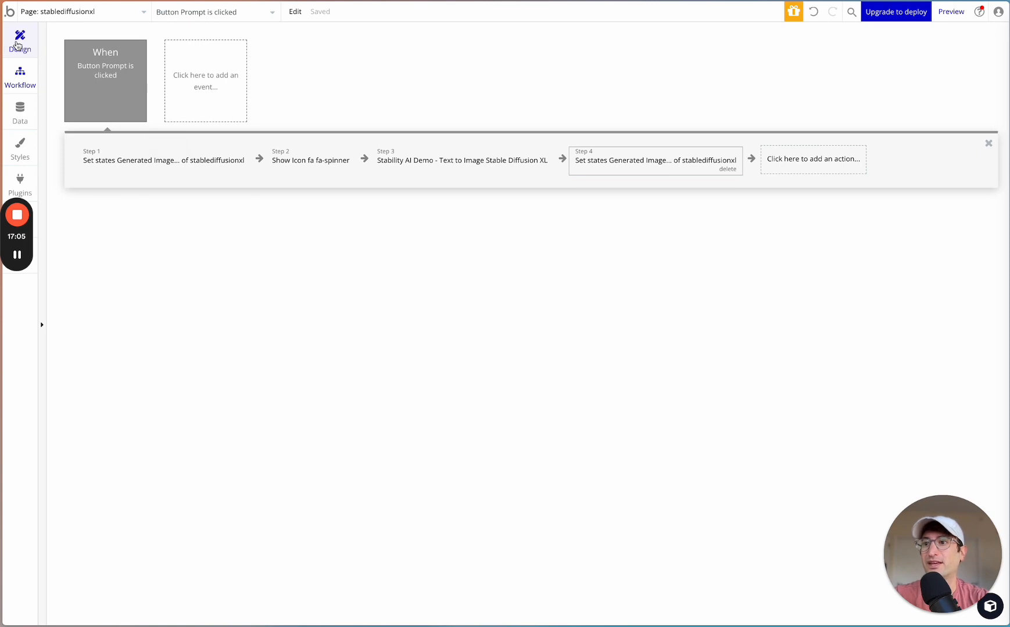
# - Review the spinner icon's conditional visibility rule and close its settings
pyautogui.click(291, 179)
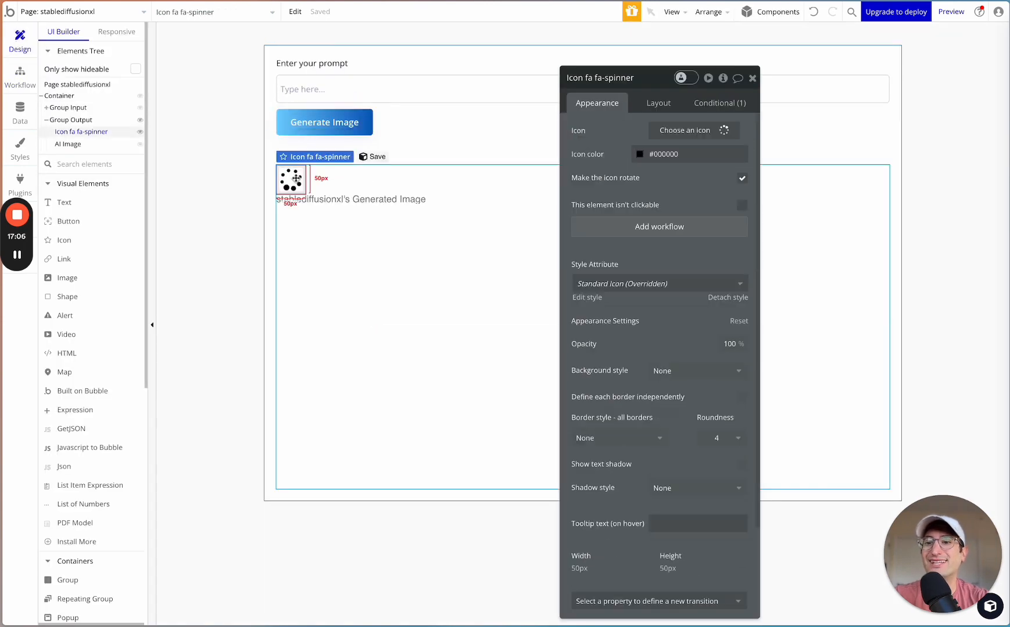
pyautogui.click(697, 103)
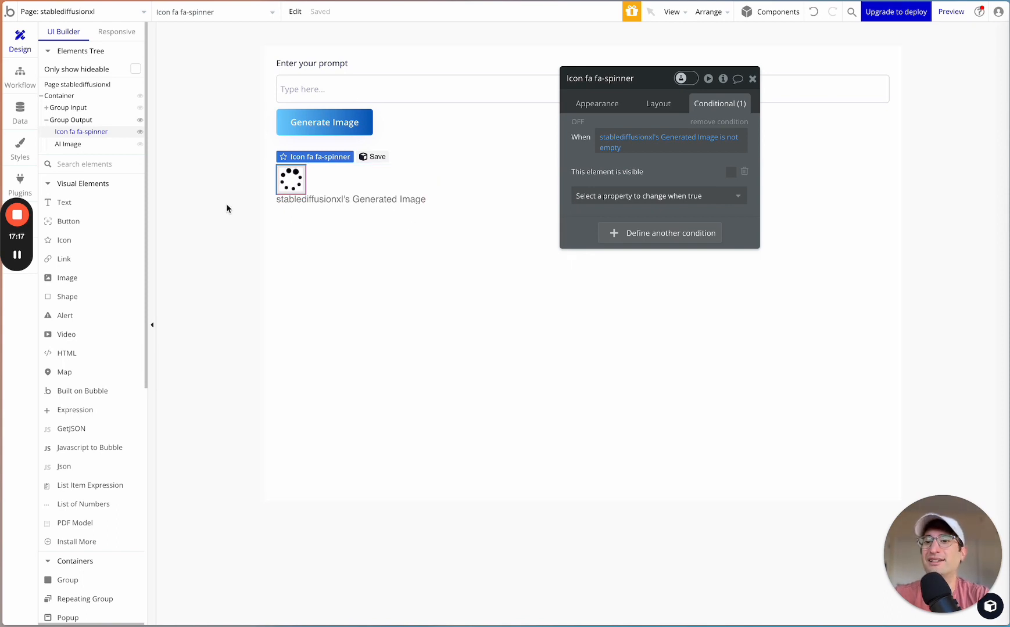
pyautogui.click(752, 78)
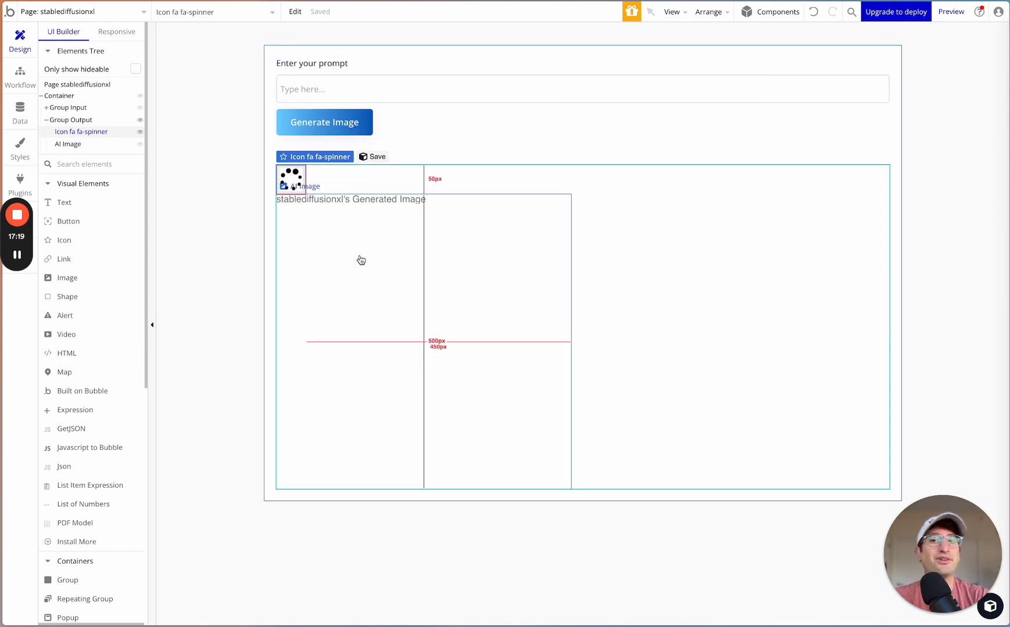
pyautogui.click(228, 211)
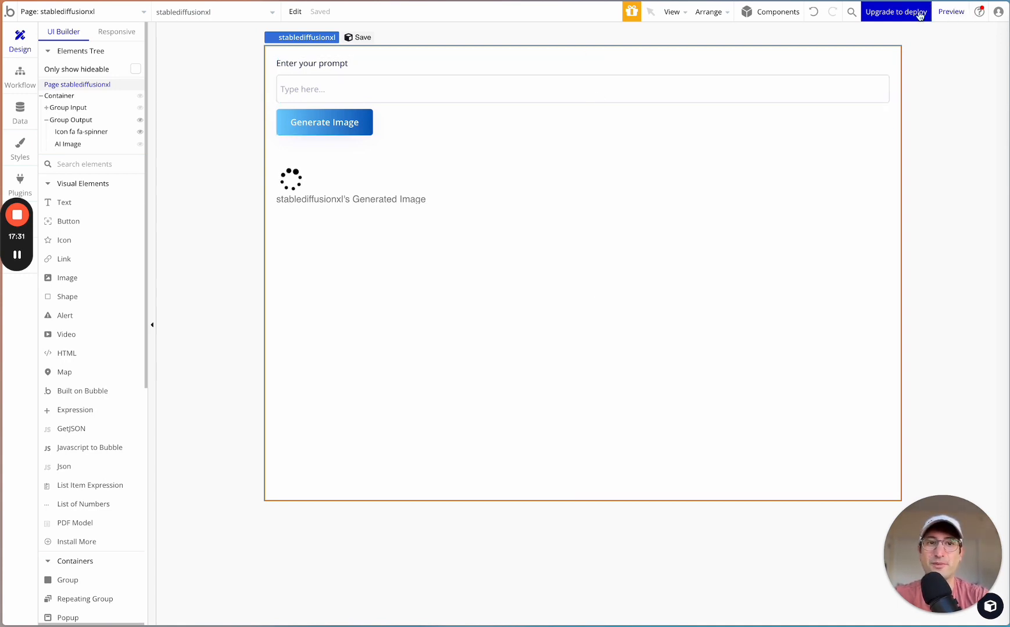
# - Preview the stablediffusionxl page, leaving the open page without saving, and run the debugger in Normal mode
pyautogui.click(949, 14)
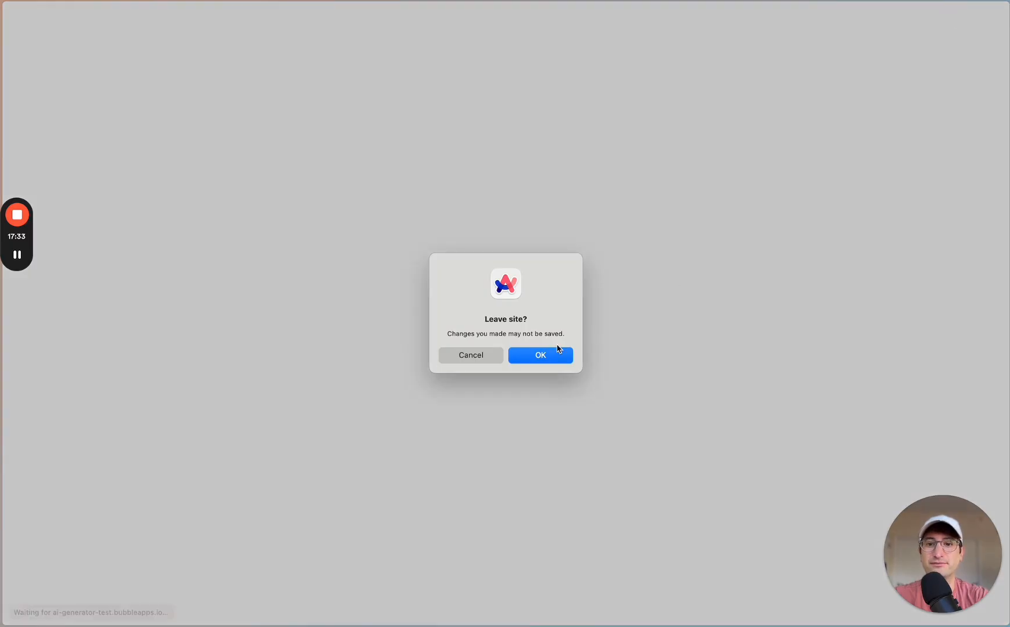
pyautogui.click(529, 355)
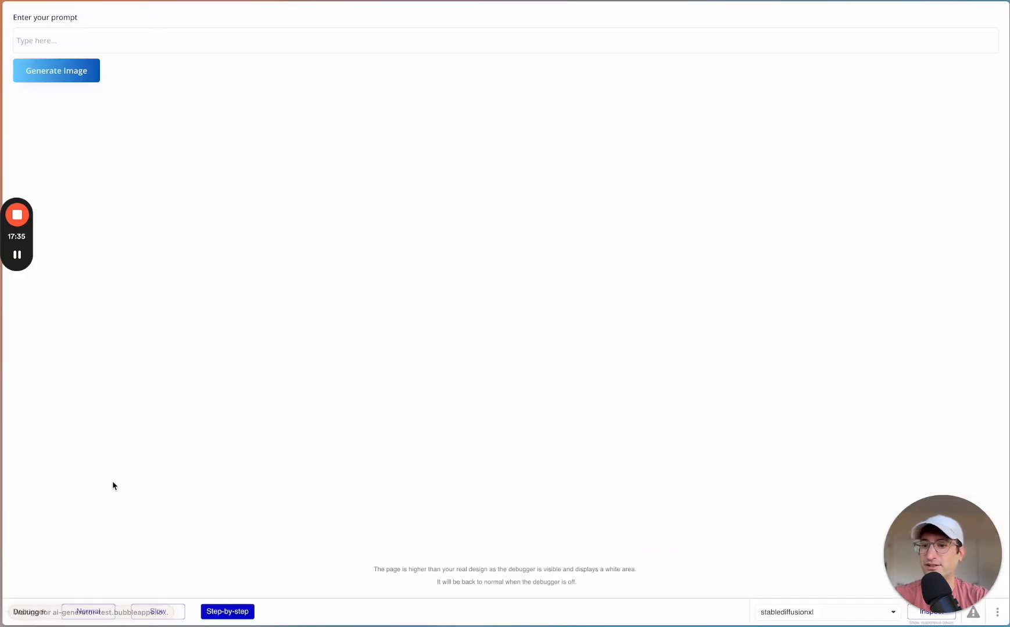
pyautogui.click(80, 615)
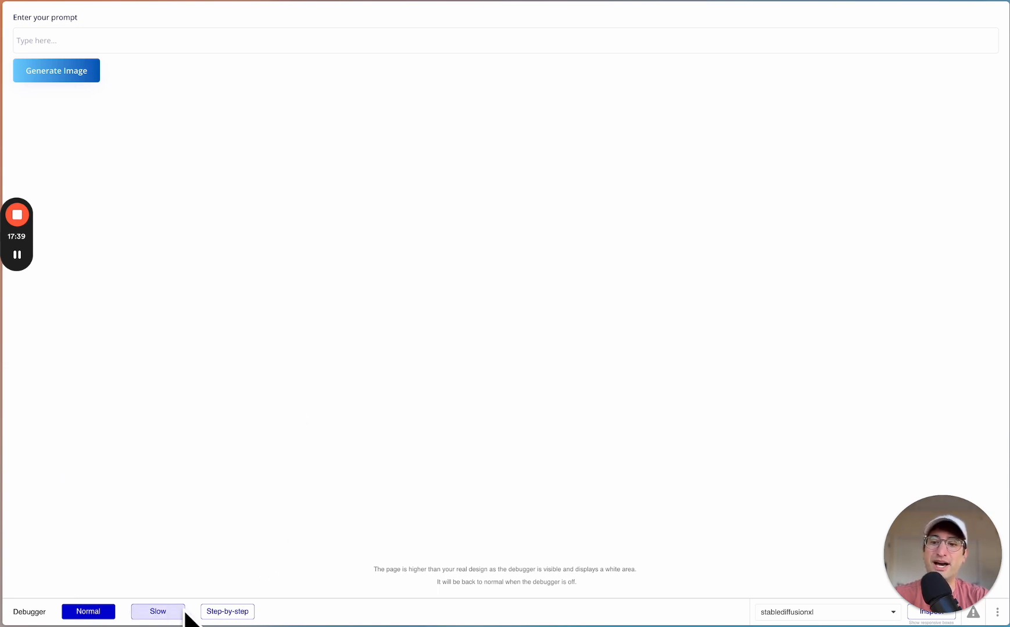
pyautogui.click(156, 618)
pyautogui.click(224, 616)
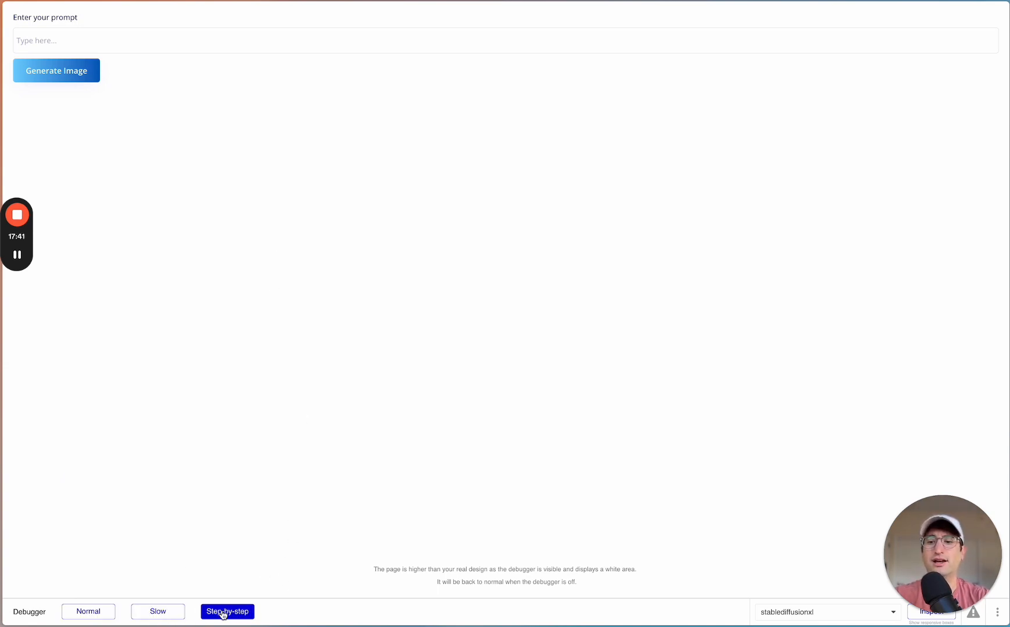
pyautogui.click(97, 620)
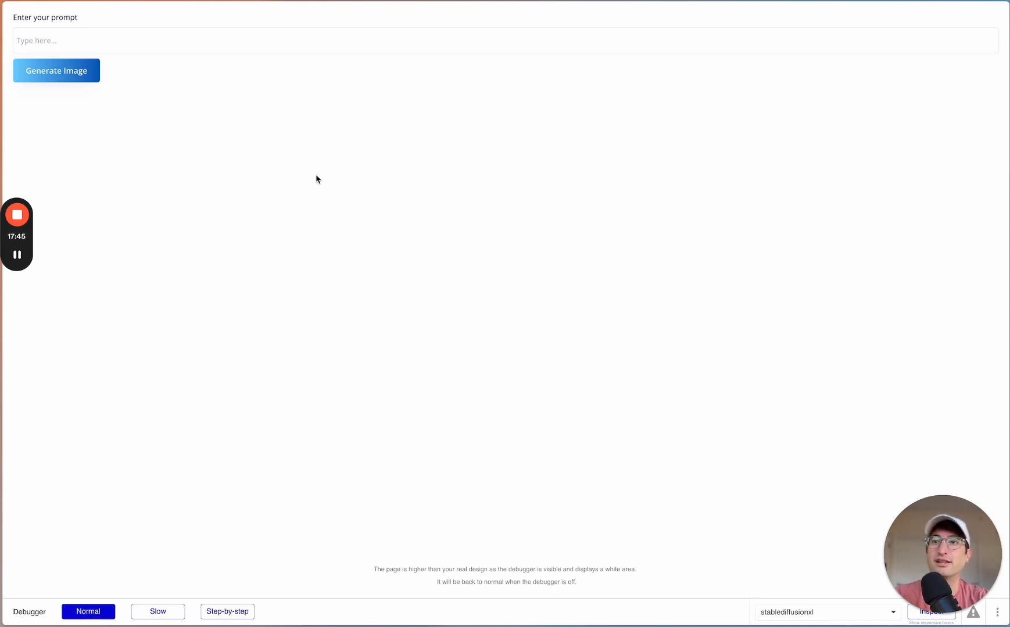
# - Enter the prompt "a whale jumping out of the water by the beach in the ocean" and generate the image
pyautogui.click(183, 44)
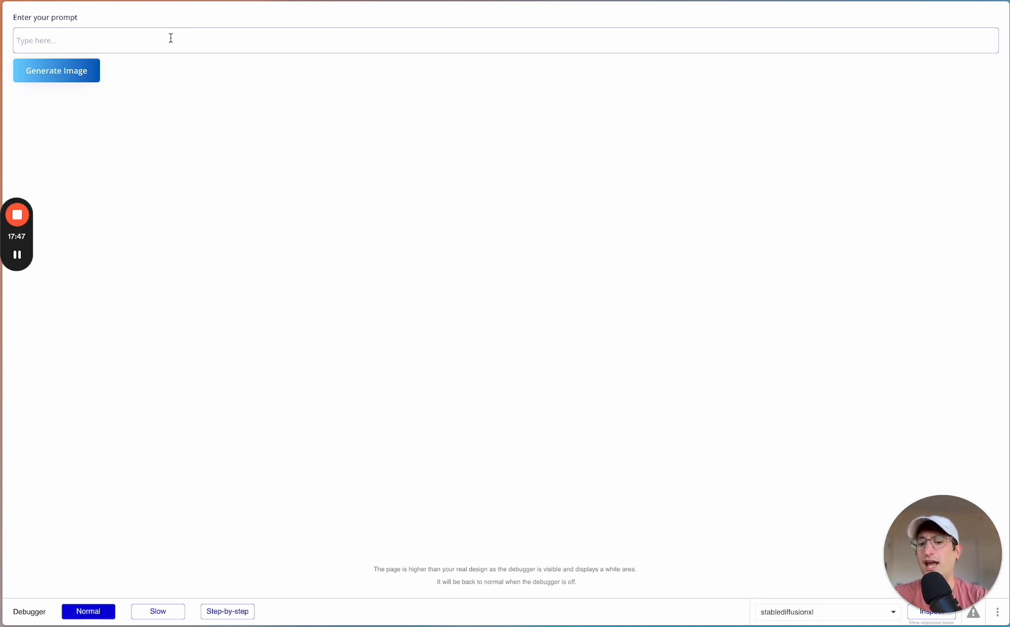
pyautogui.write('a ')
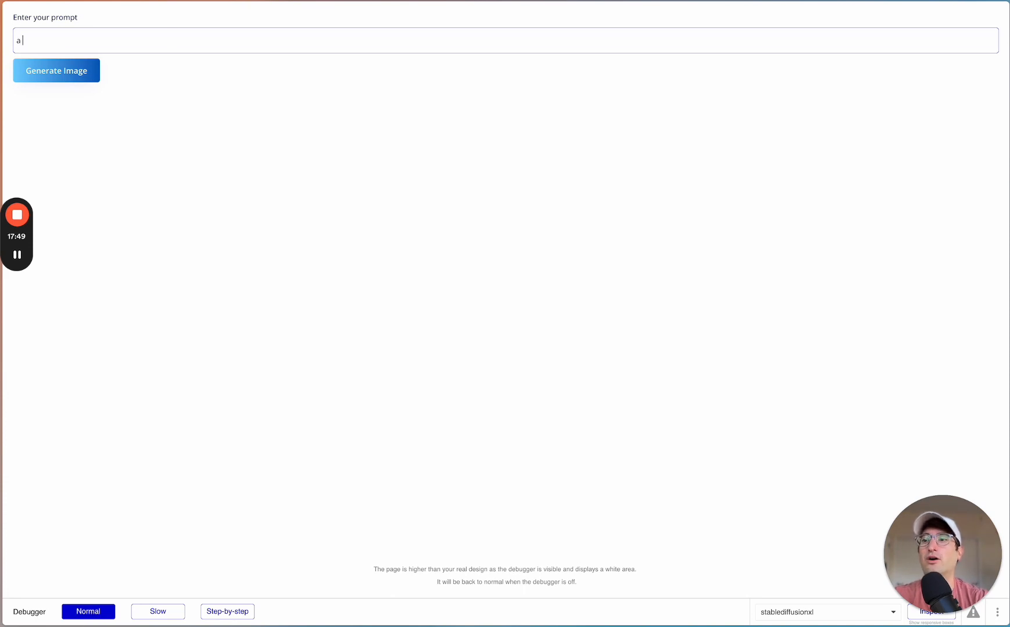
pyautogui.write('whale jump')
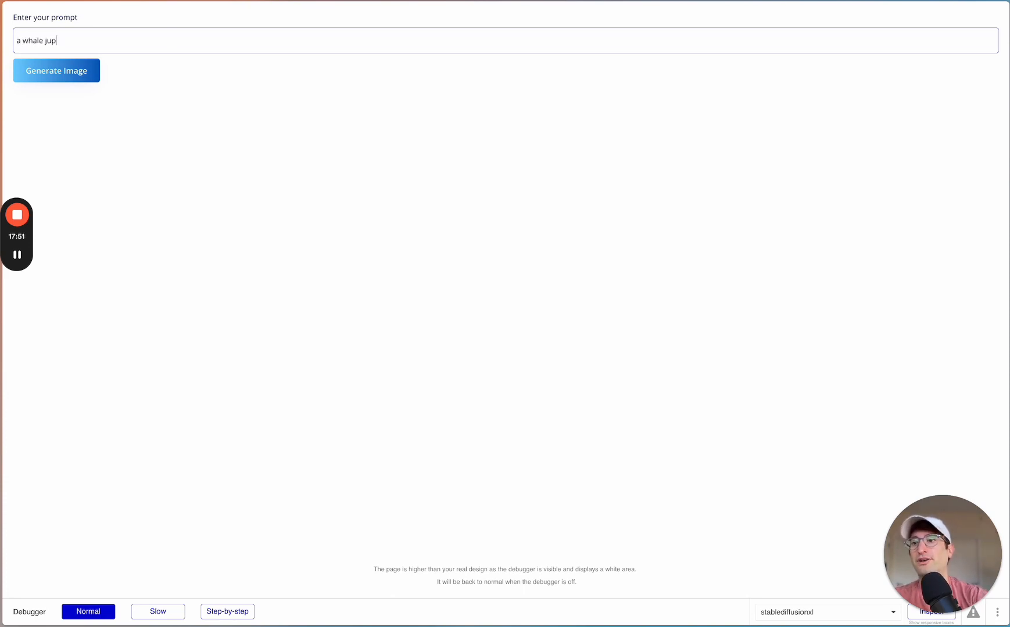
pyautogui.write('ing out of the water')
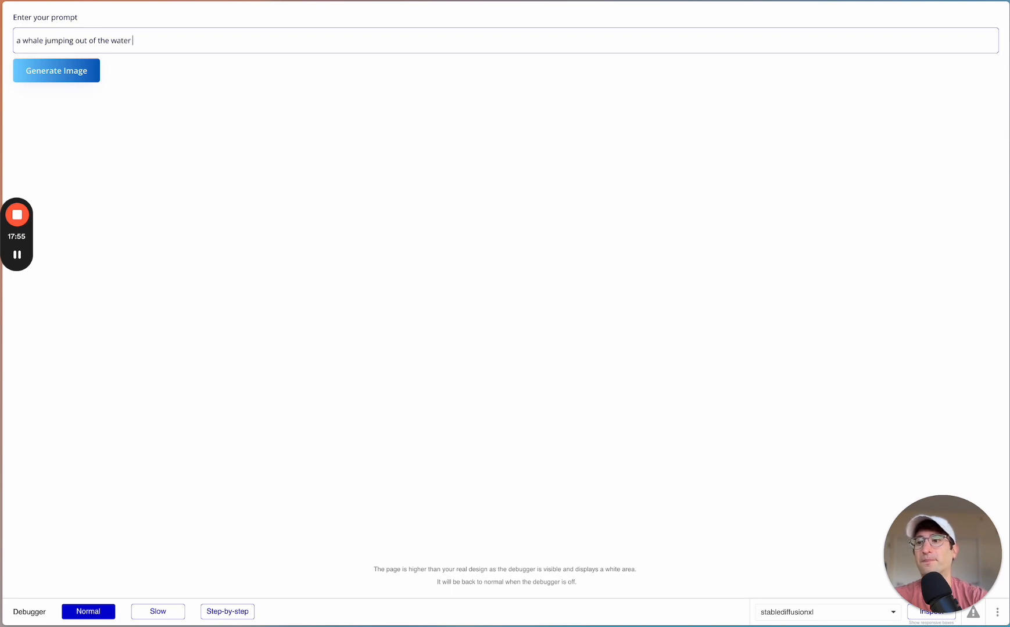
pyautogui.write(' by the beach in the ocean')
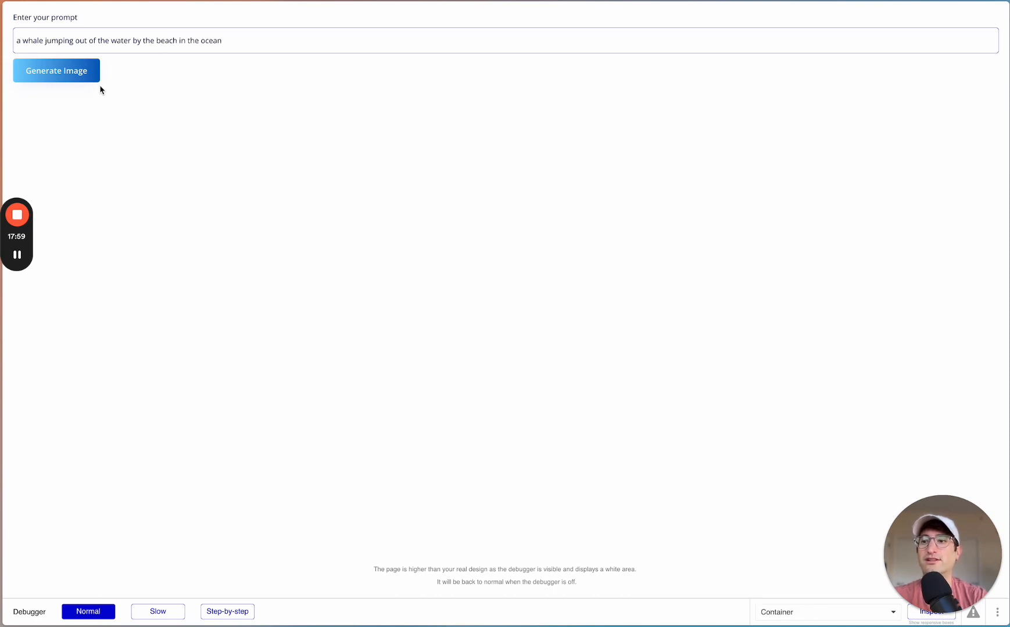
pyautogui.click(80, 76)
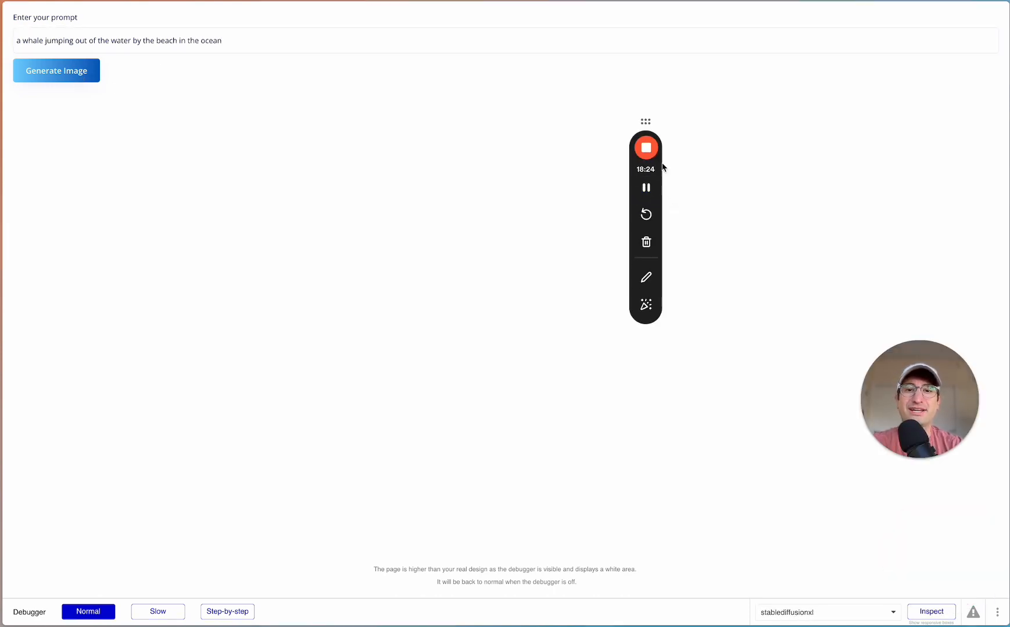
# - Inspect the stablediffusionxl page's Generated Image state in the debugger and view the image at its URL in another tab
pyautogui.moveTo(662, 166); pyautogui.dragTo(958, 153)
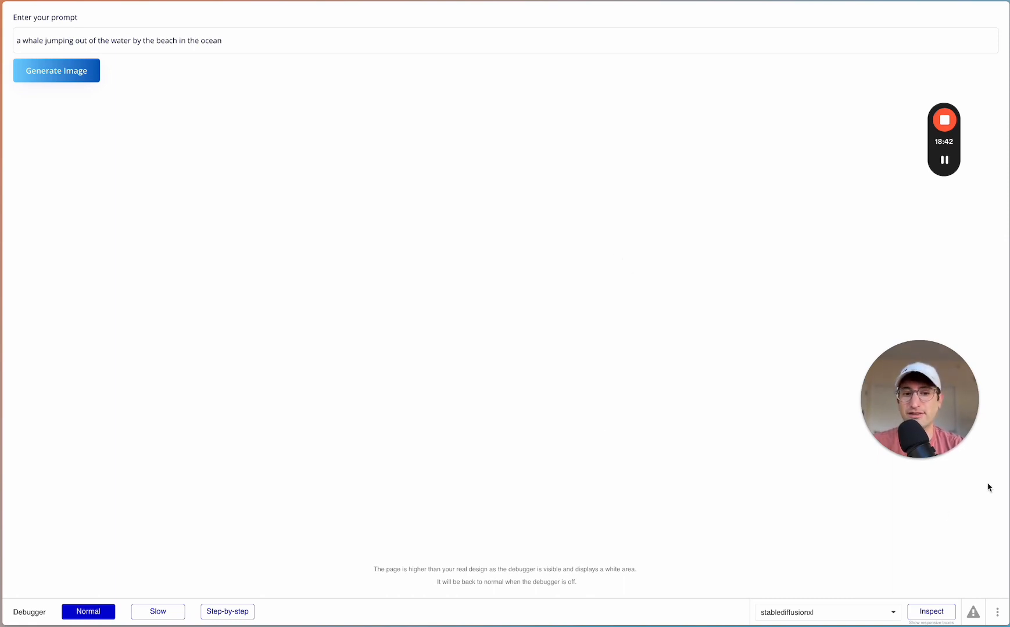
pyautogui.click(921, 615)
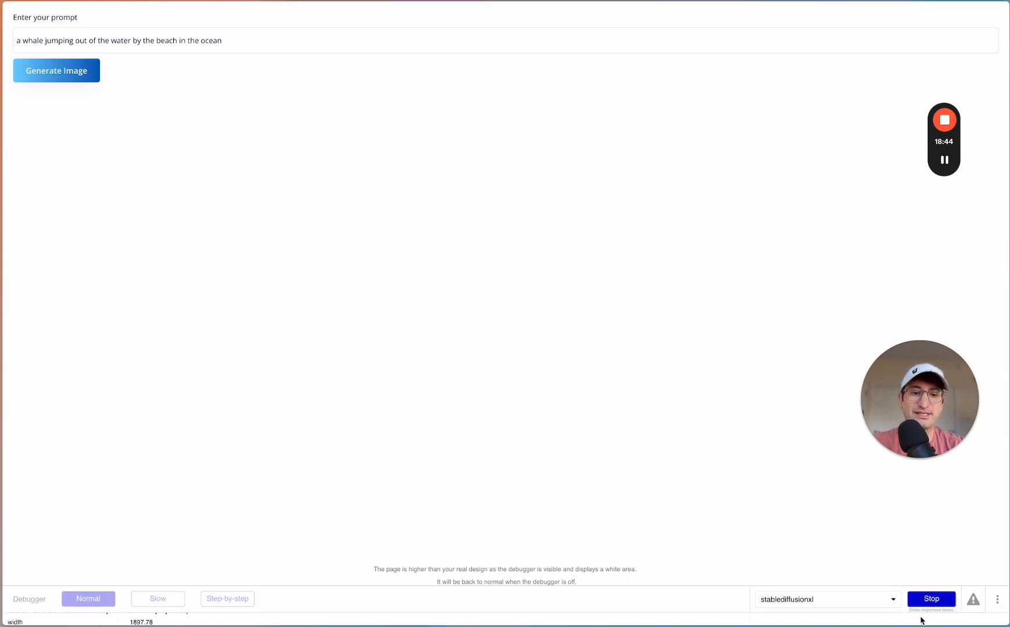
pyautogui.click(816, 481)
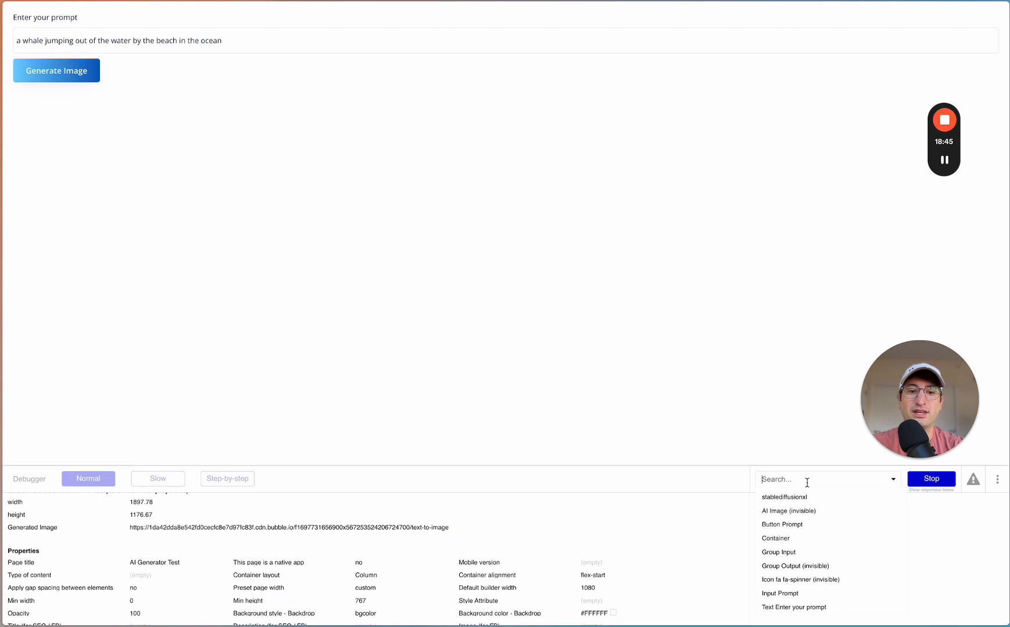
pyautogui.click(783, 499)
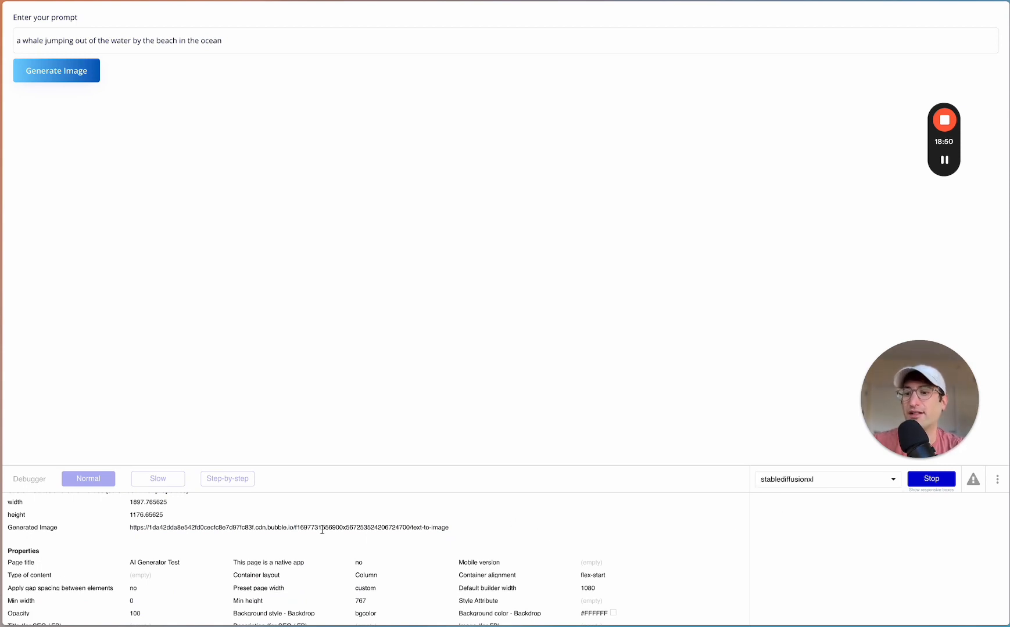
pyautogui.scroll(1, 323, 529)
pyautogui.scroll(-1, 252, 534)
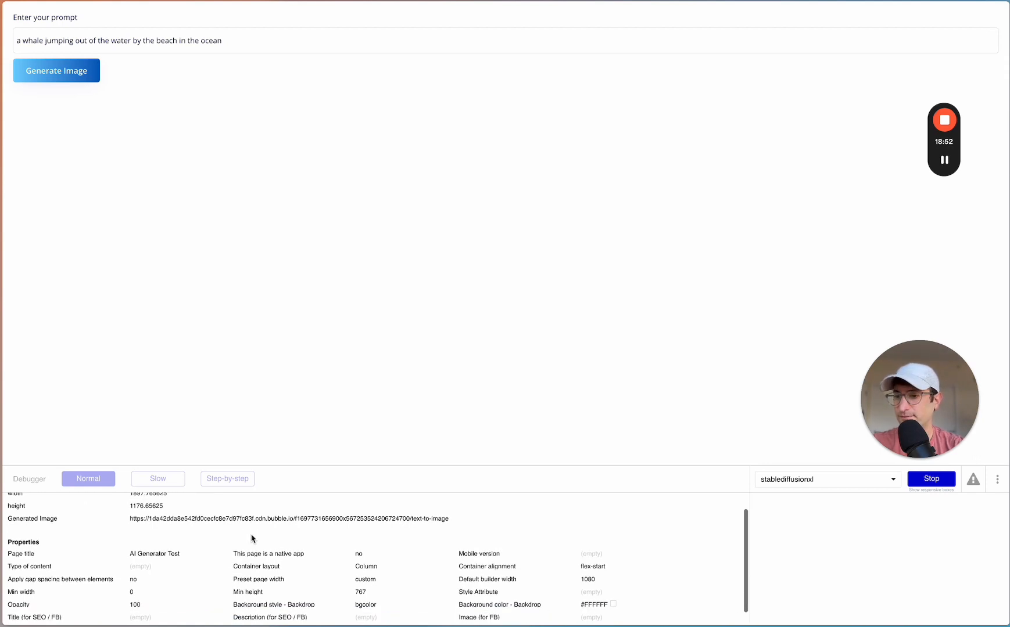
pyautogui.scroll(1, 252, 532)
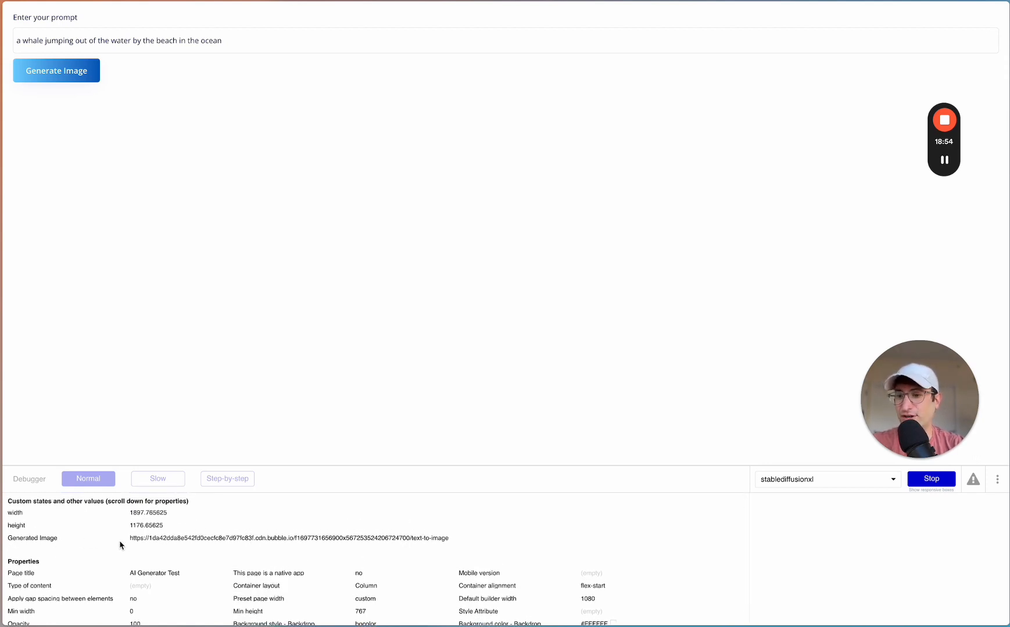
pyautogui.moveTo(130, 539); pyautogui.dragTo(456, 540)
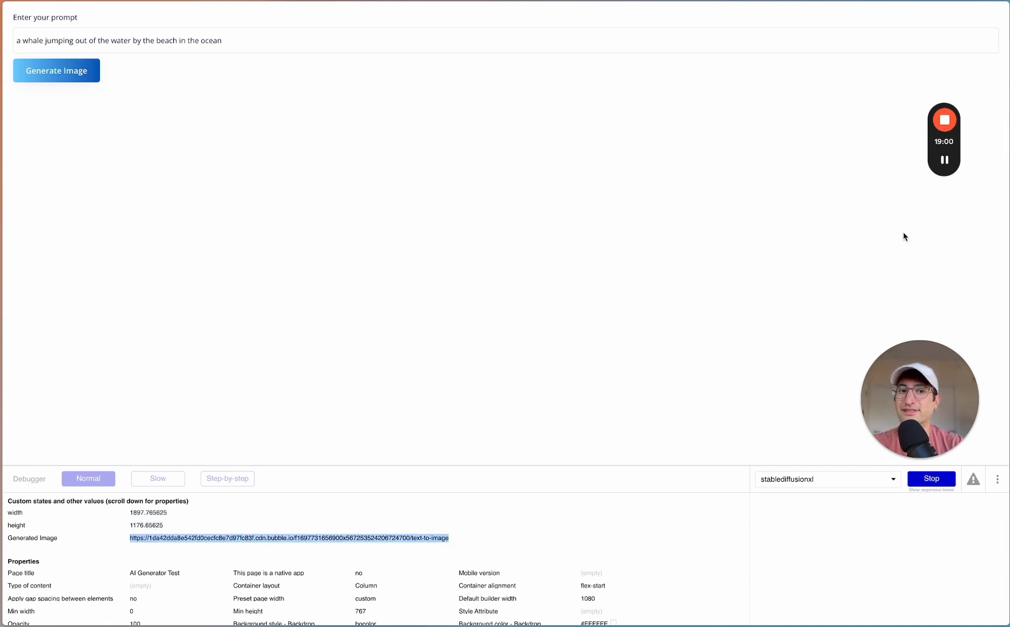
pyautogui.hotkey('ctrl', 'Tab')
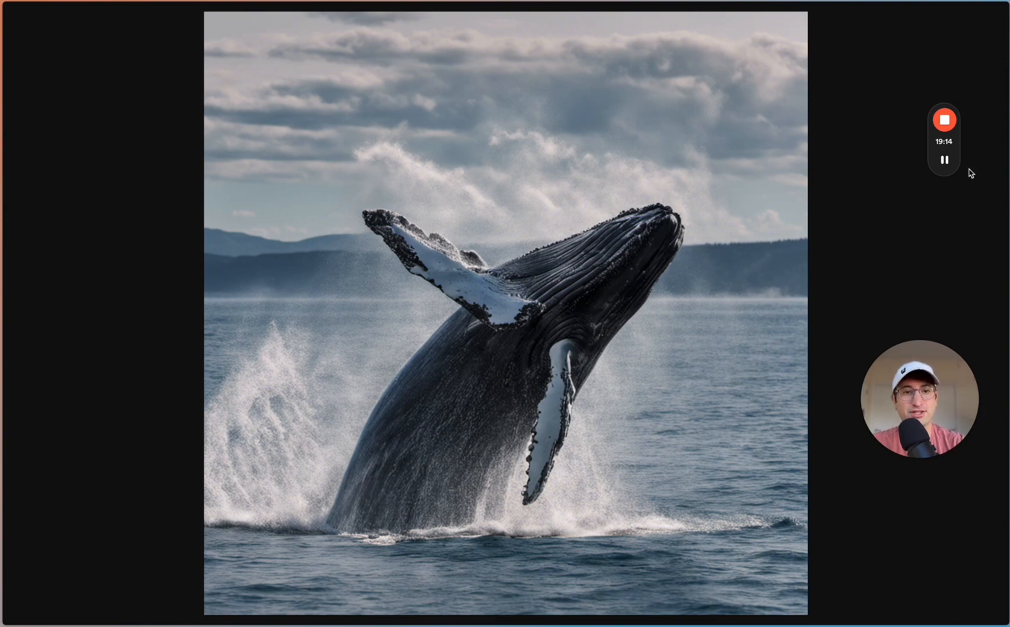
# - Inspect the AI Image element in the preview's debugger, examining its image source, visibility and size properties
pyautogui.click(946, 162)
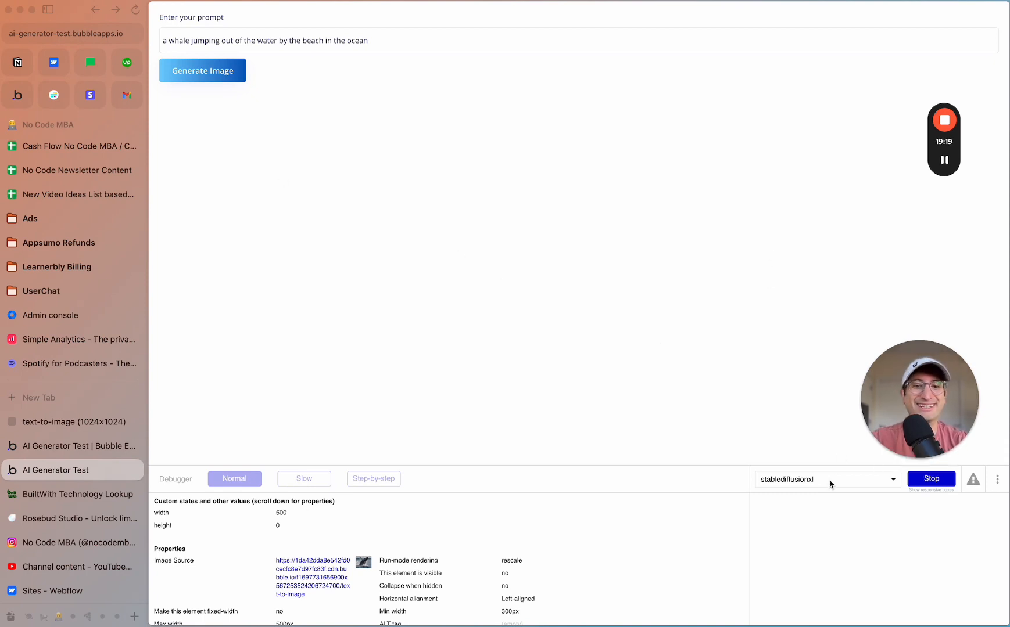
pyautogui.click(804, 487)
pyautogui.write('image')
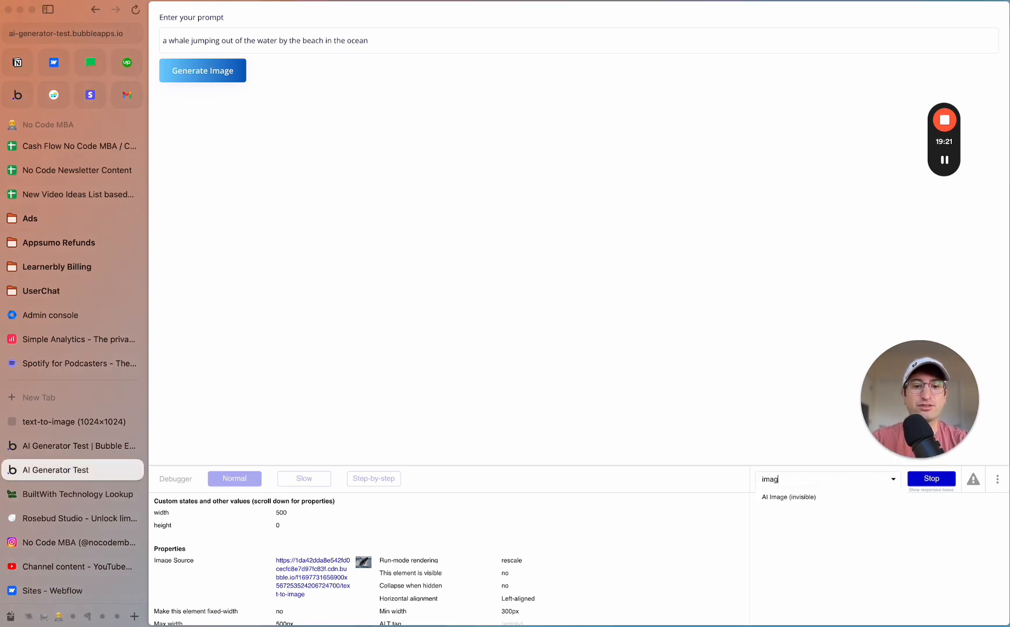
pyautogui.click(787, 497)
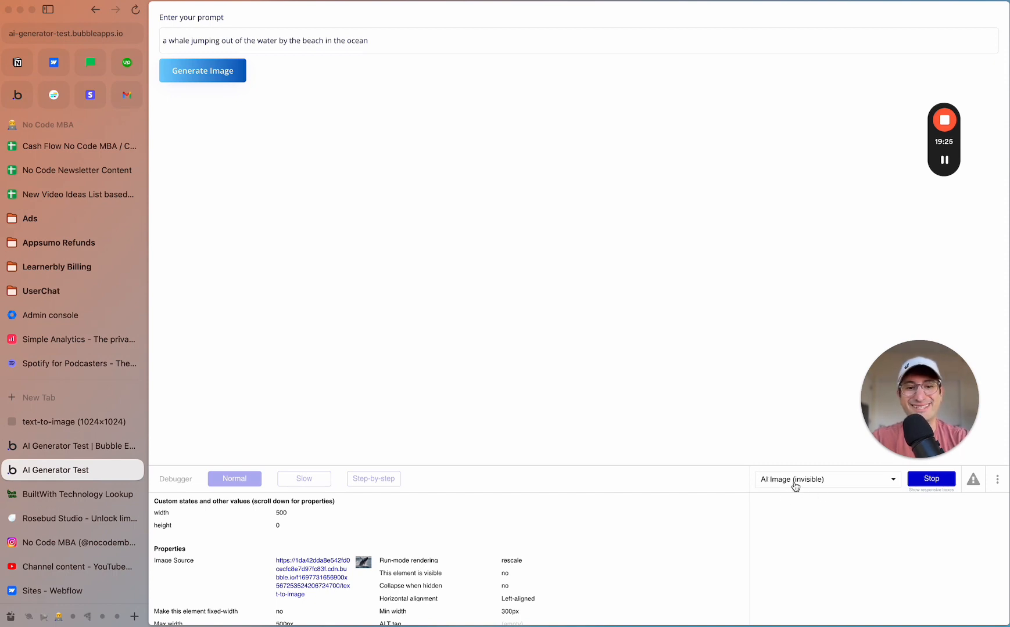
pyautogui.tripleClick(301, 589)
pyautogui.scroll(-2, 302, 588)
pyautogui.click(328, 538)
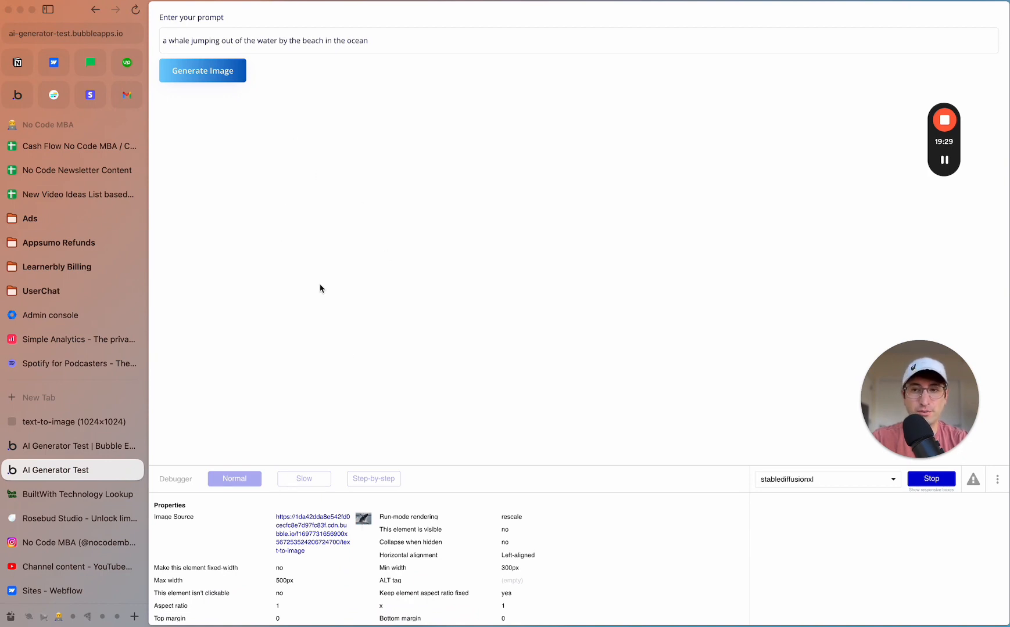
pyautogui.tripleClick(314, 532)
pyautogui.scroll(-2, 327, 545)
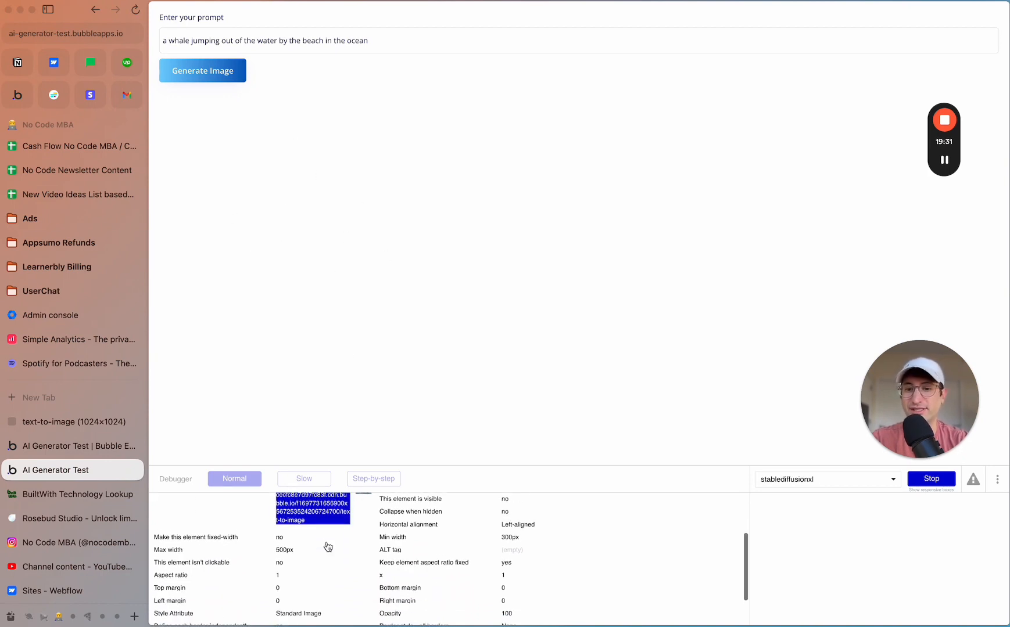
pyautogui.scroll(-1, 328, 547)
pyautogui.scroll(1, 328, 547)
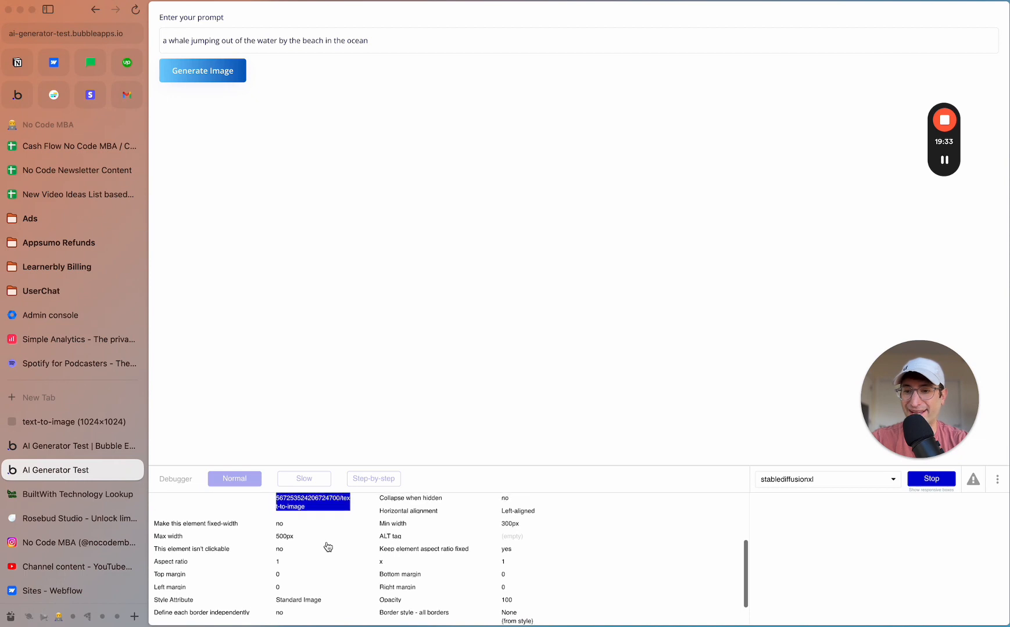
pyautogui.click(327, 546)
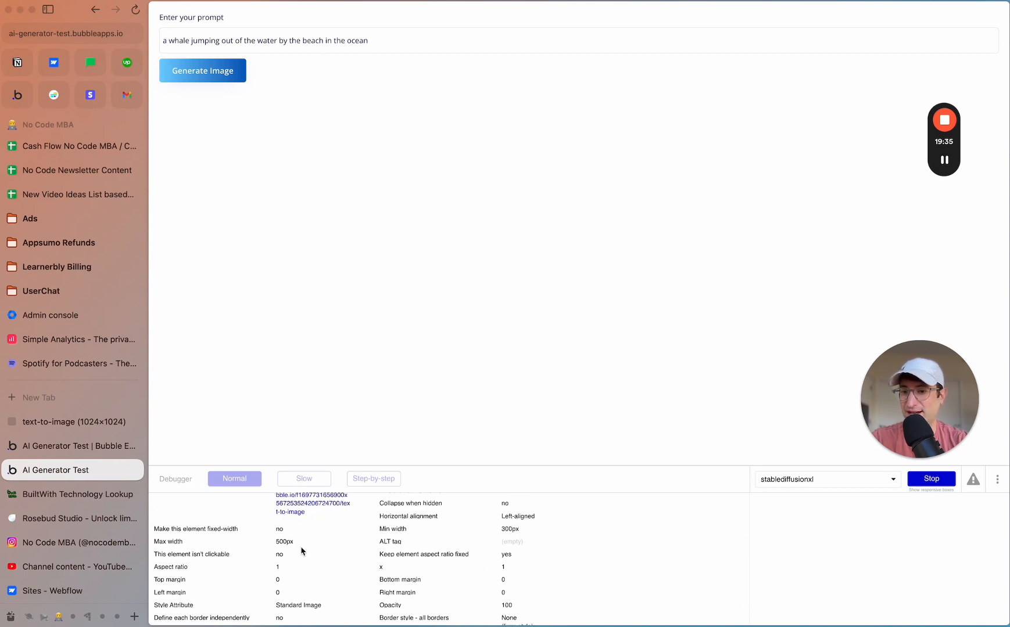
pyautogui.scroll(3, 302, 550)
pyautogui.scroll(2, 302, 550)
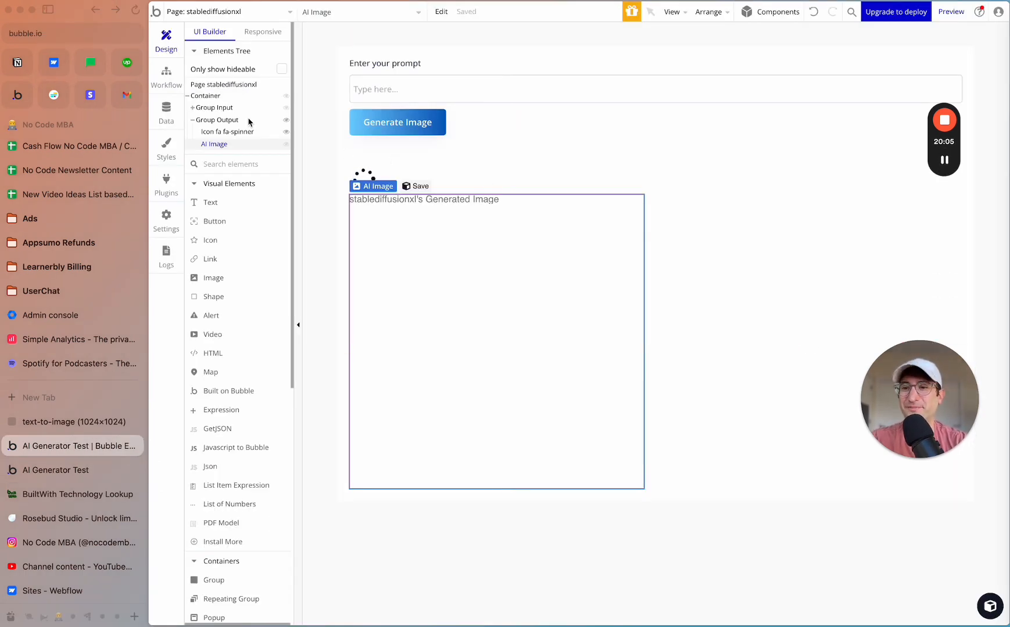
# - Make Group Output visible on page load, and check the layout settings of its spinner icon and AI Image
pyautogui.click(220, 120)
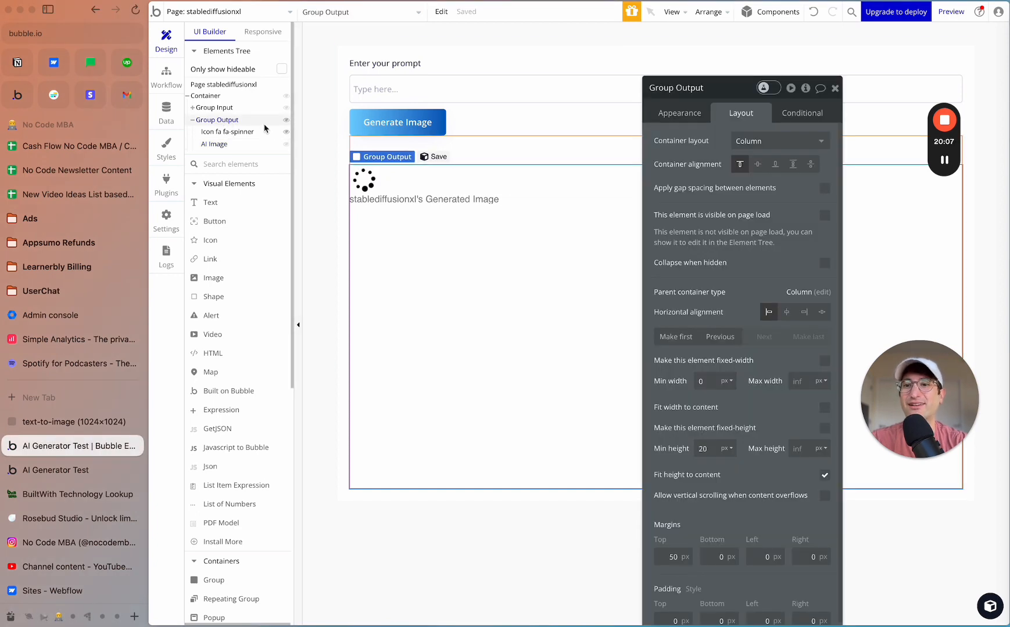
pyautogui.moveTo(723, 99); pyautogui.dragTo(749, 54)
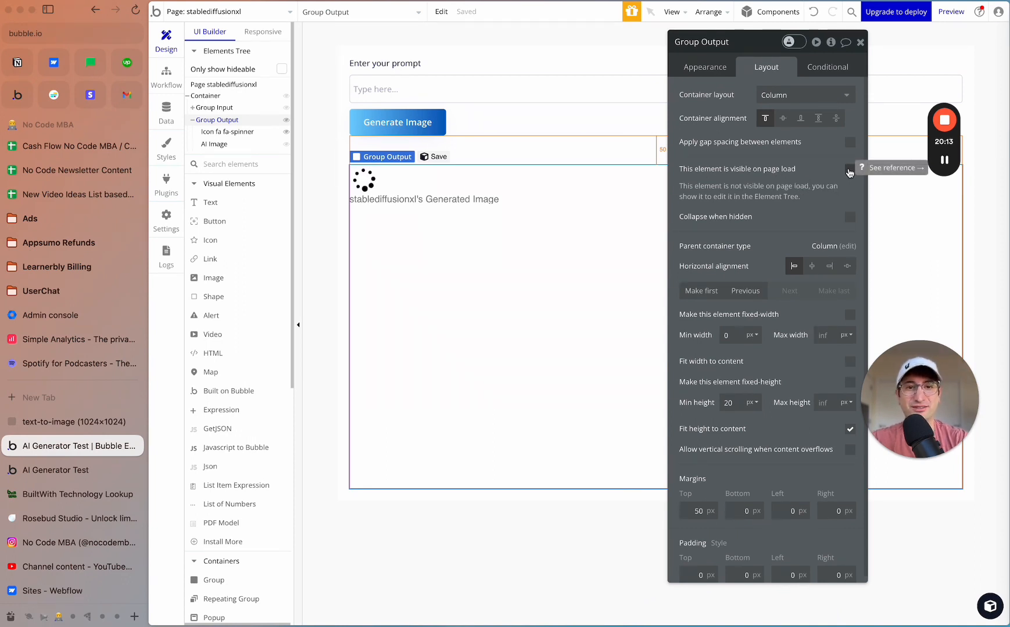
pyautogui.click(850, 170)
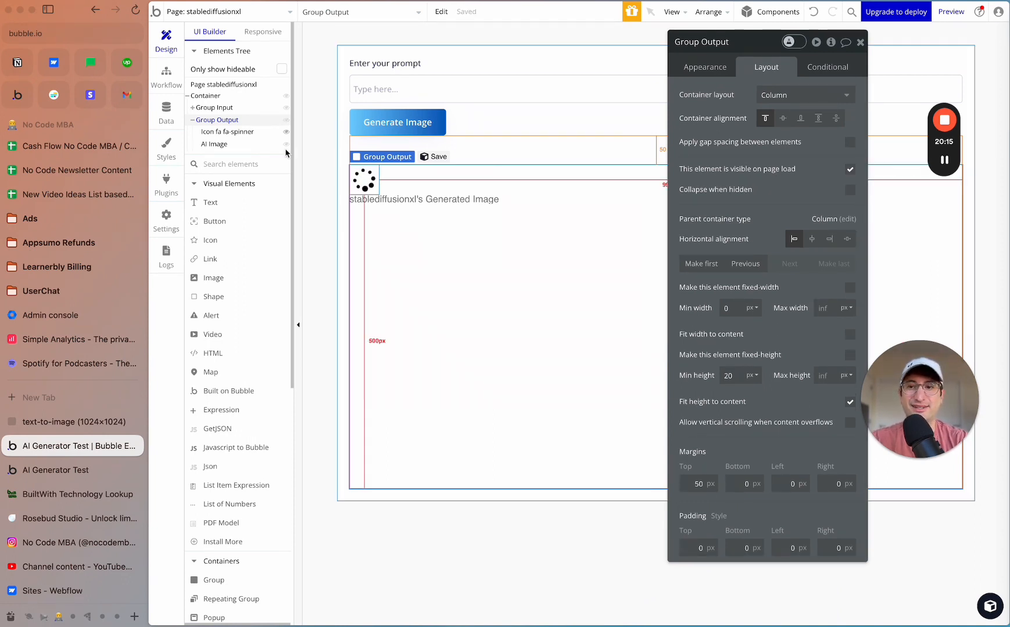
pyautogui.click(365, 181)
pyautogui.click(395, 253)
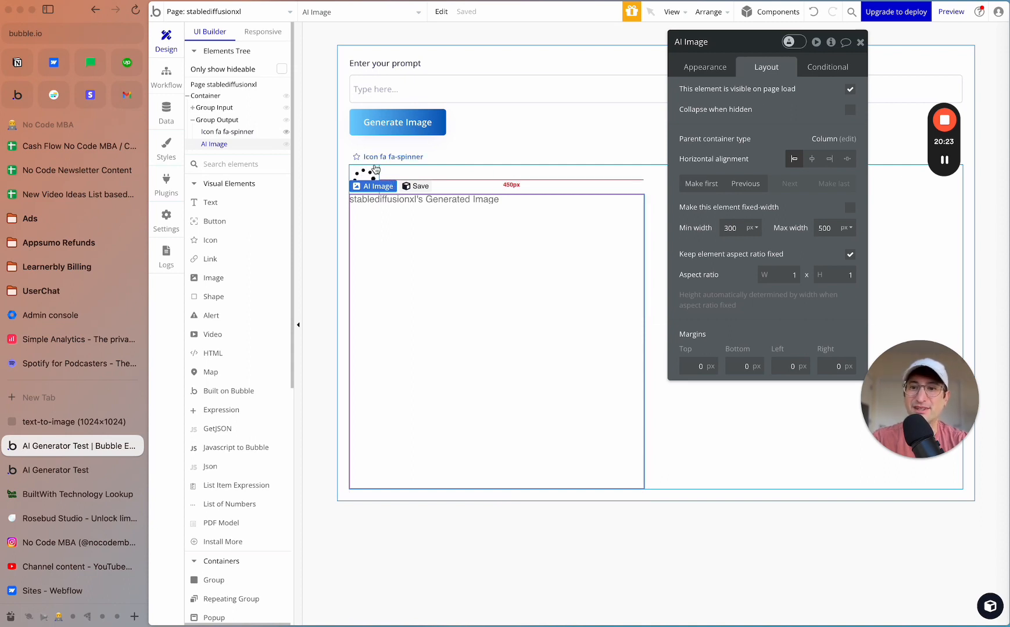
# - In the preview page, enter the prompt "a mountain range with snow on the top and a bald eagle flying above" and generate the image
pyautogui.click(63, 469)
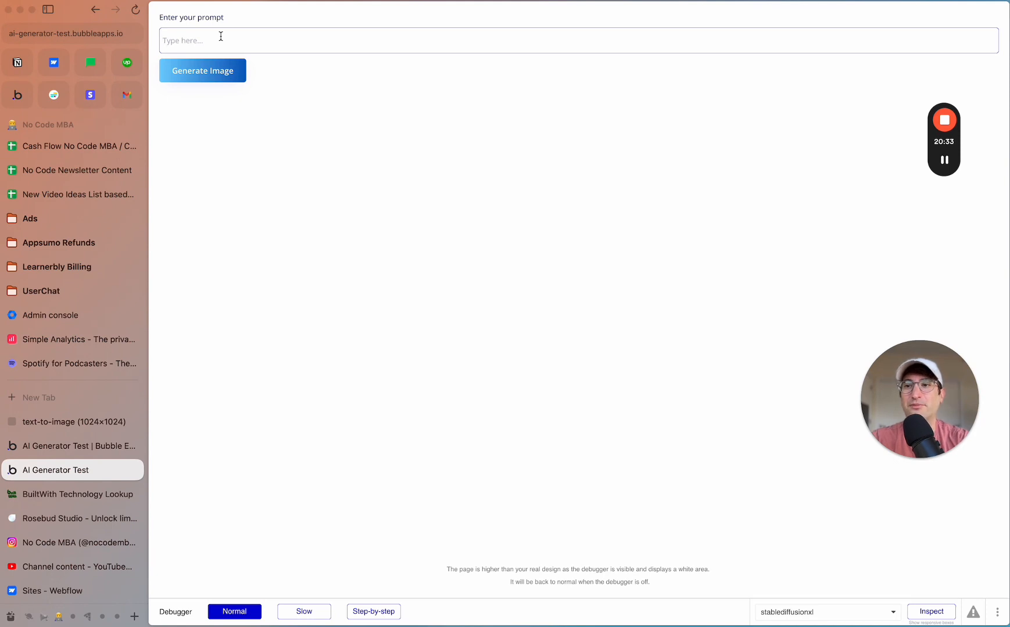
pyautogui.write('a mountainrange')
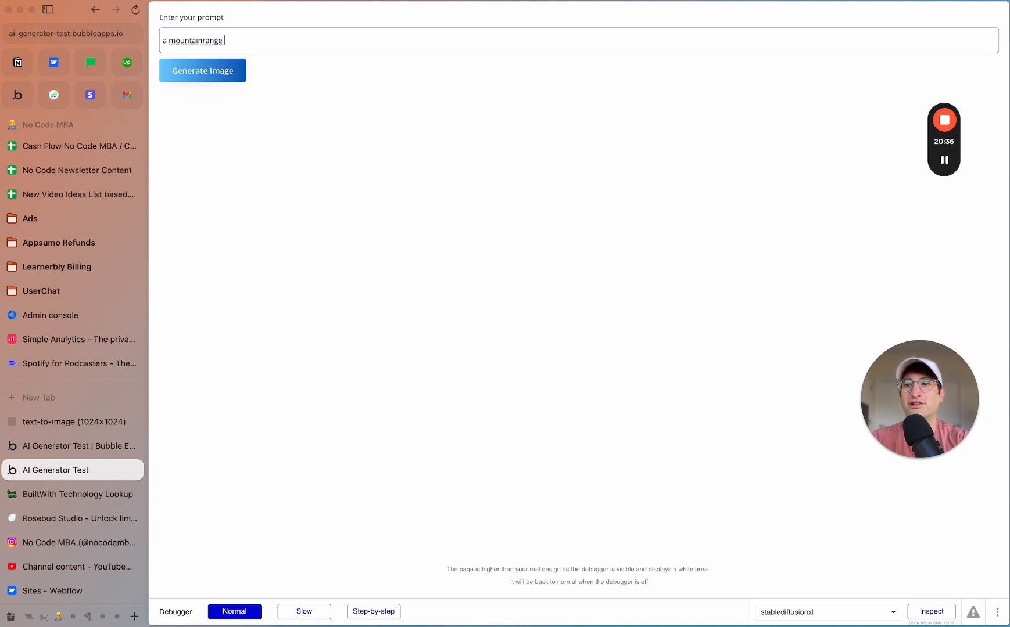
pyautogui.click(268, 38)
pyautogui.write('wi')
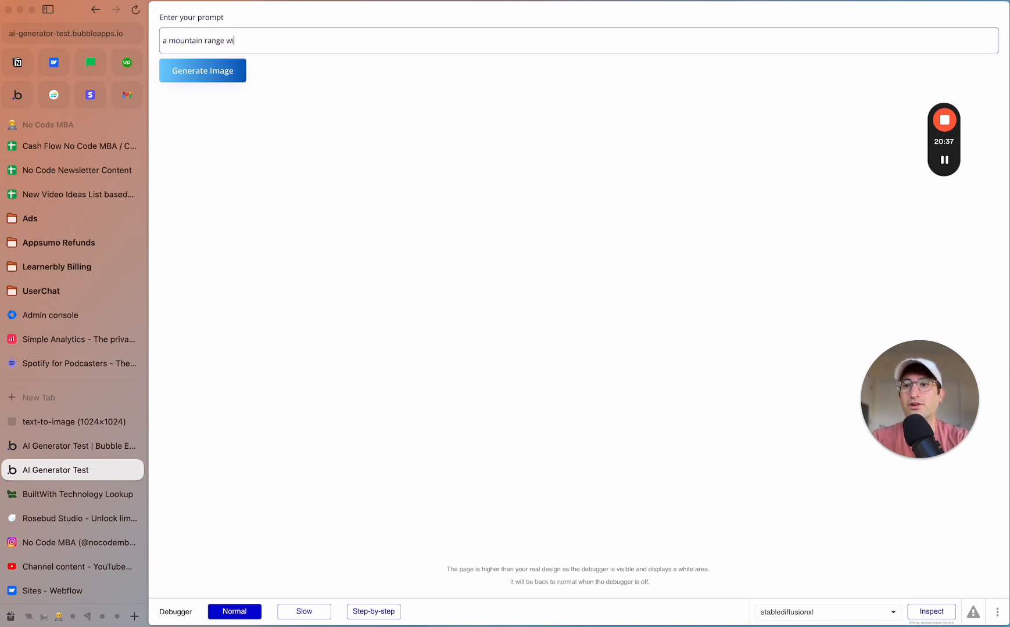
pyautogui.write('th stno')
pyautogui.press('BackSpace')
pyautogui.write('now on the top and ')
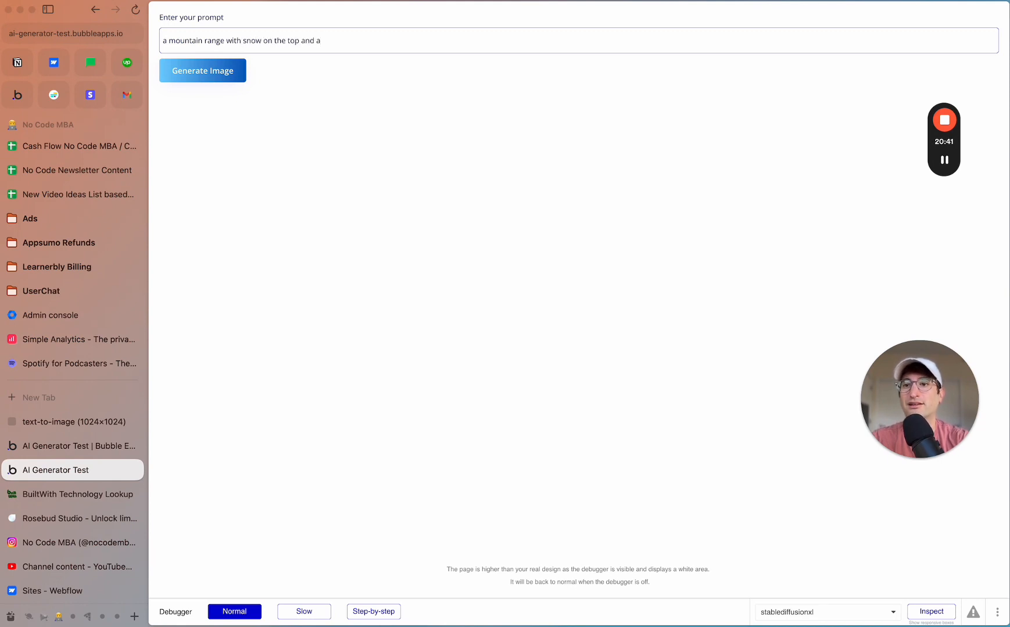
pyautogui.write('a bald eable')
pyautogui.press('BackSpace')
pyautogui.press('BackSpace')
pyautogui.press('BackSpace')
pyautogui.press('BackSpace')
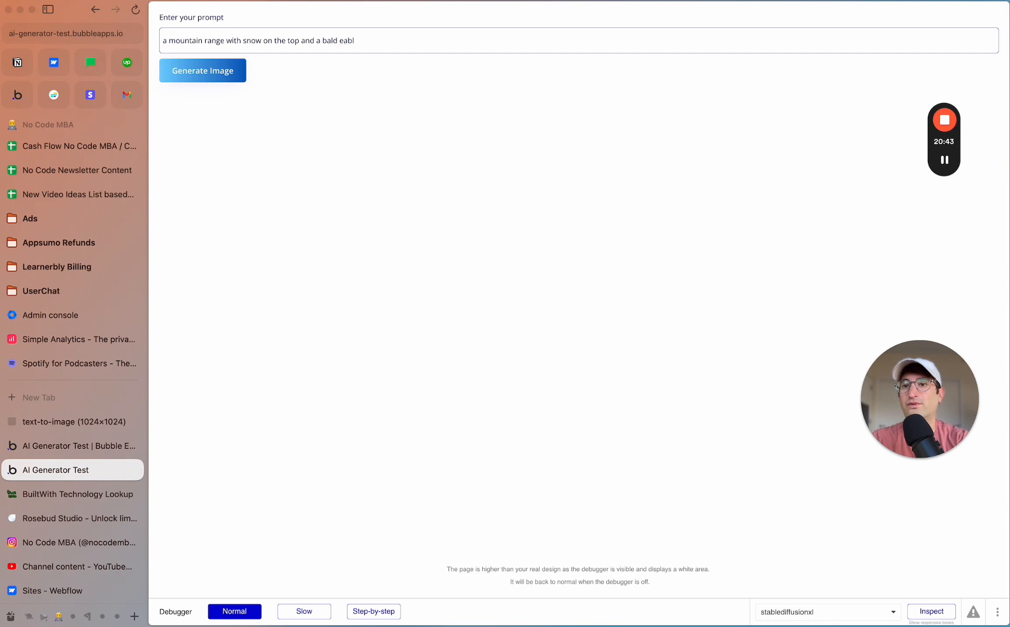
pyautogui.write('gle flying above')
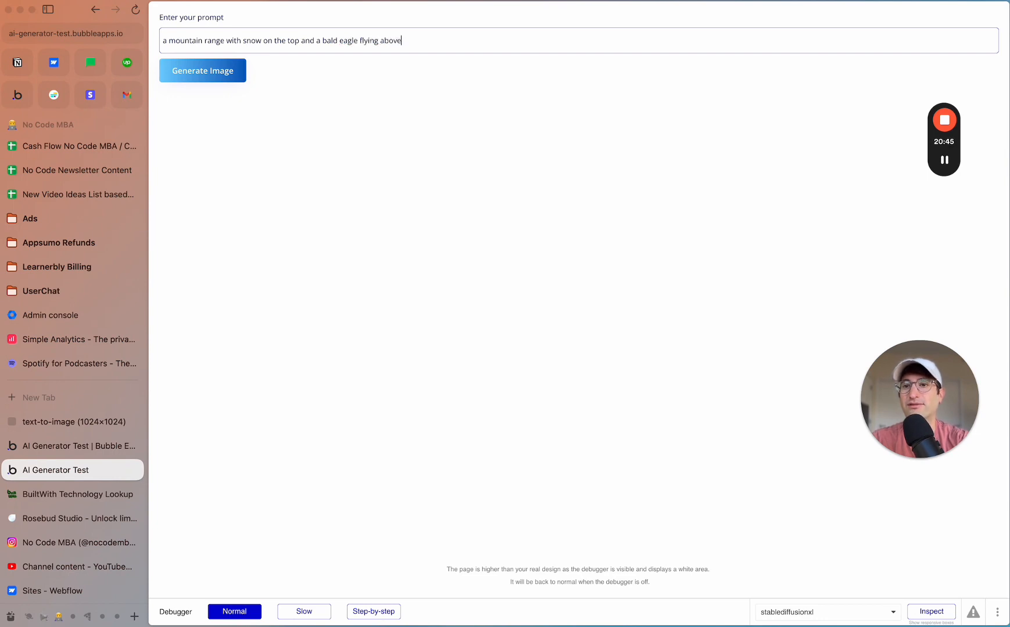
pyautogui.click(258, 79)
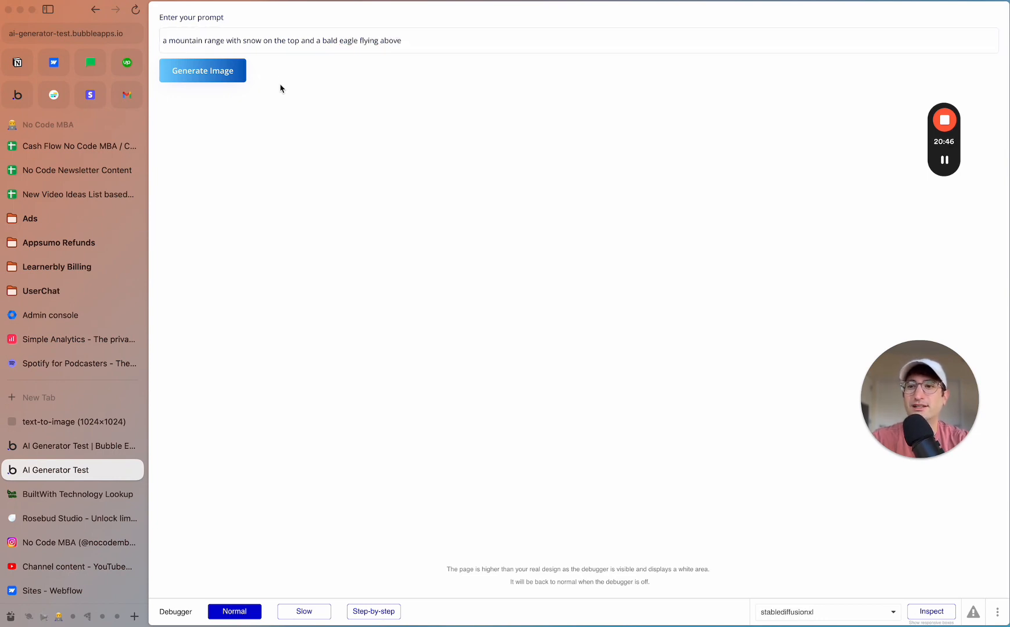
pyautogui.click(222, 80)
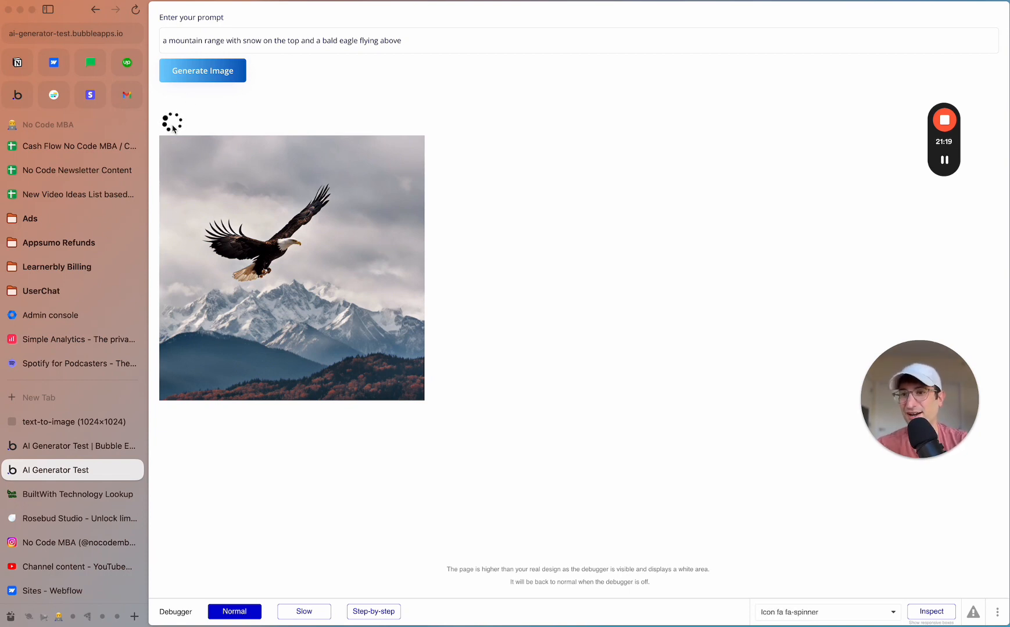
# - Return to the Bubble editor and check the spinner icon's layout settings and its visibility condition
pyautogui.hotkey('ctrl', 'Tab')
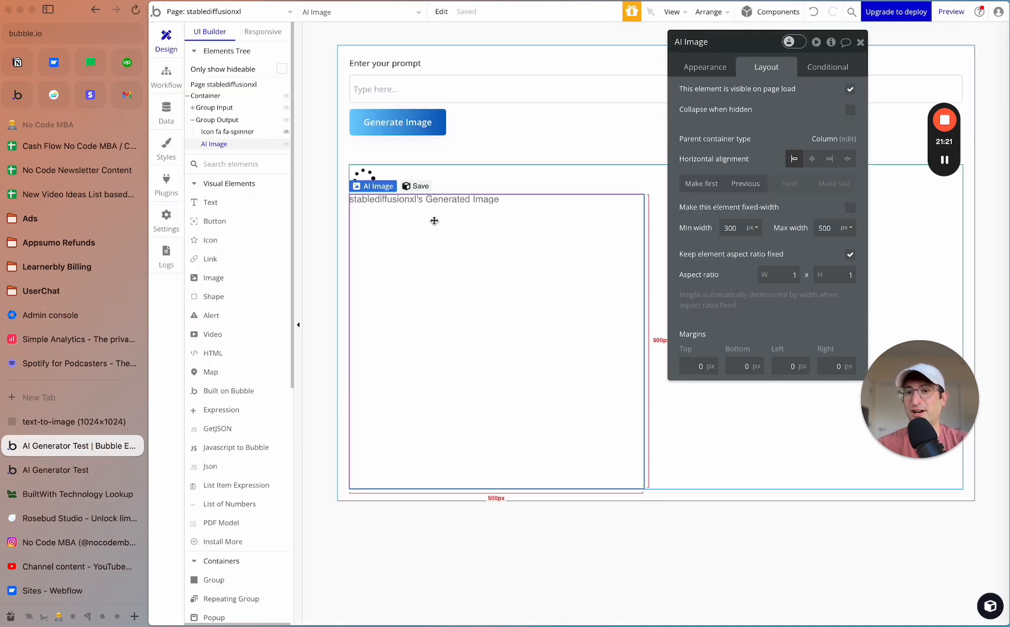
pyautogui.click(365, 180)
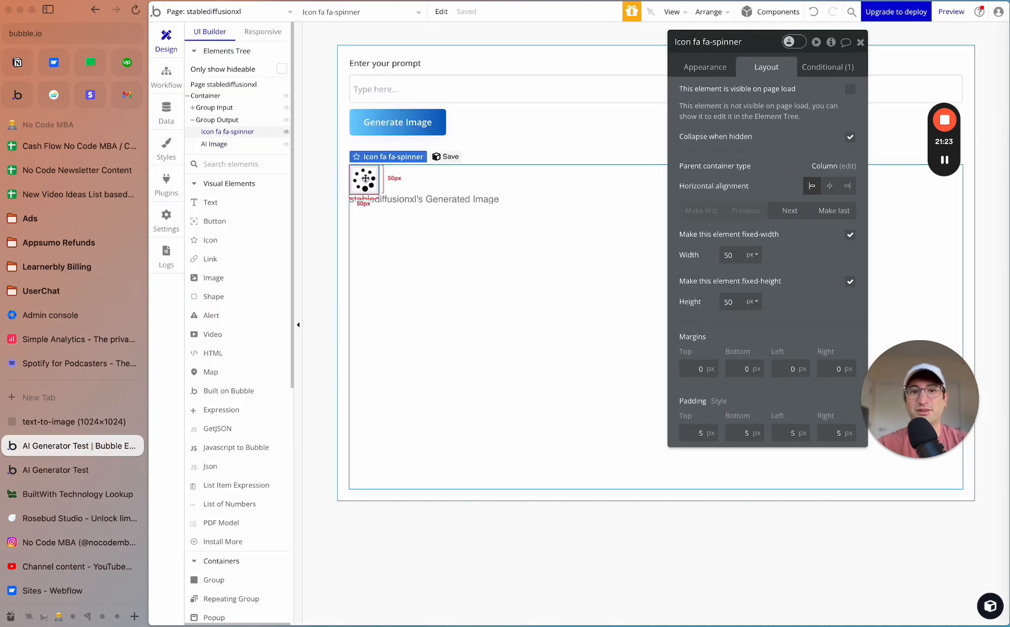
pyautogui.click(833, 67)
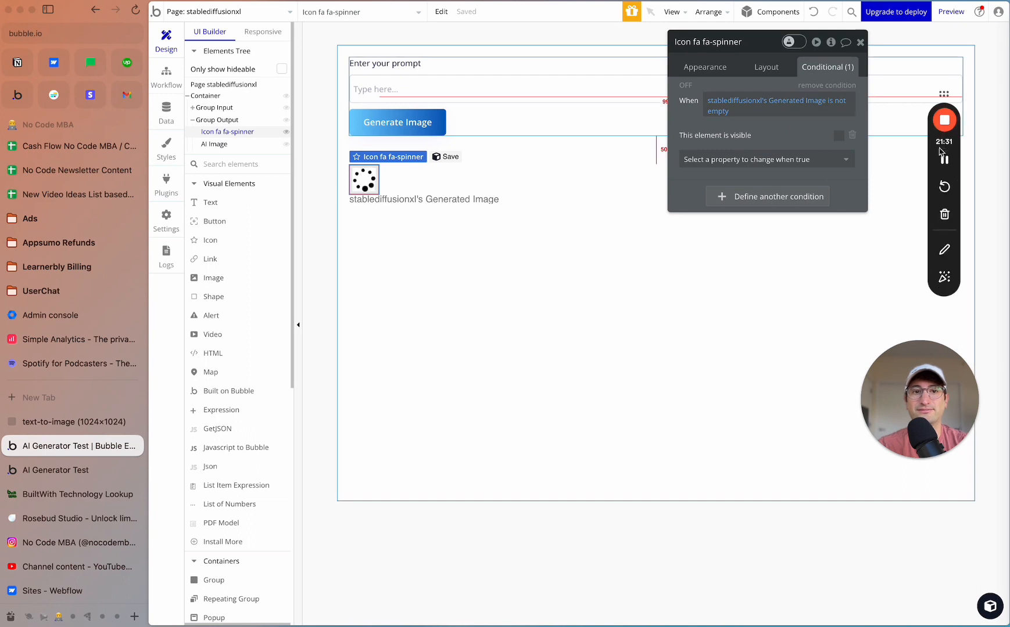
pyautogui.click(944, 160)
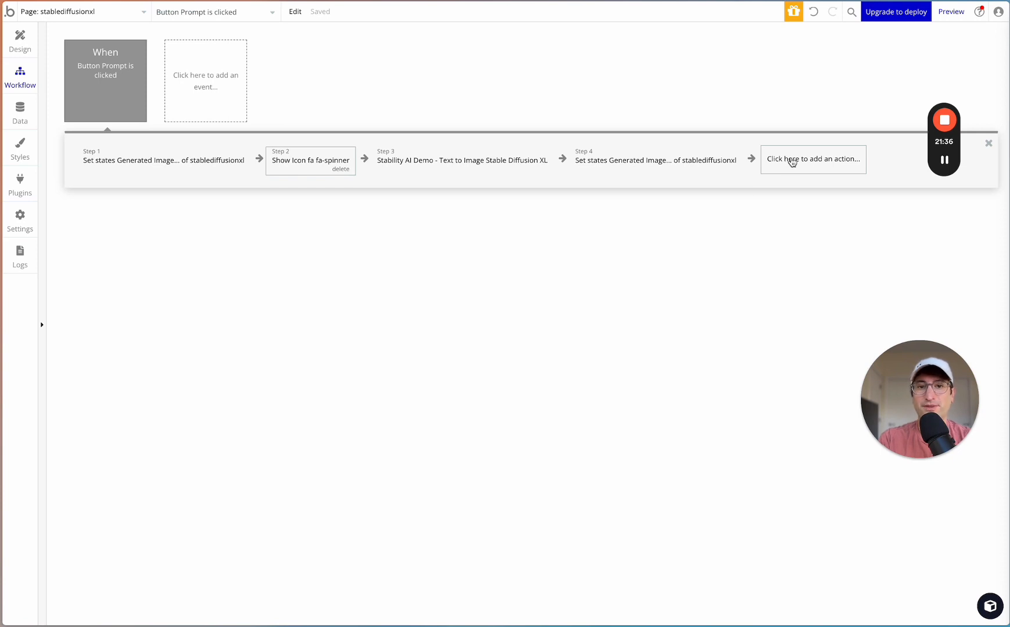
# - Add a Hide action for Icon fa fa-spinner as the last step of the Button Prompt click workflow
pyautogui.click(790, 161)
pyautogui.write('hide')
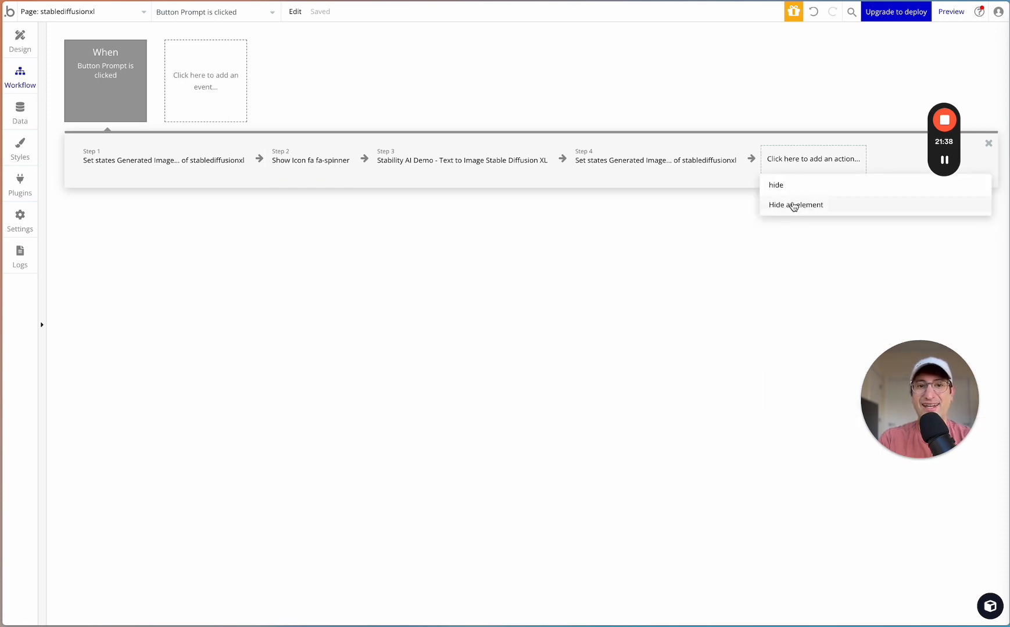
pyautogui.click(791, 205)
pyautogui.click(633, 69)
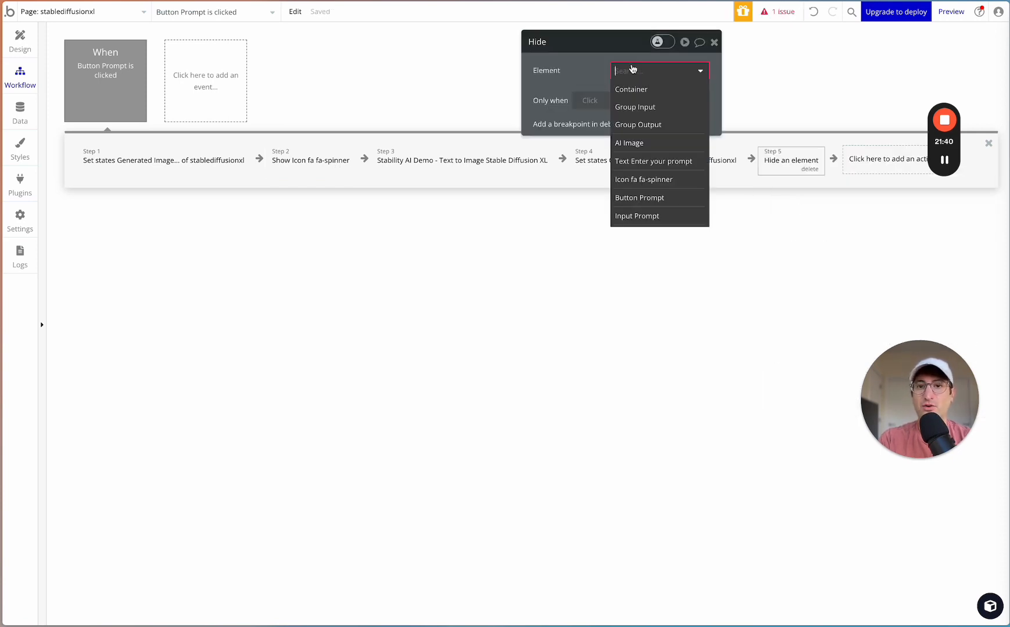
pyautogui.write('icon')
pyautogui.click(637, 91)
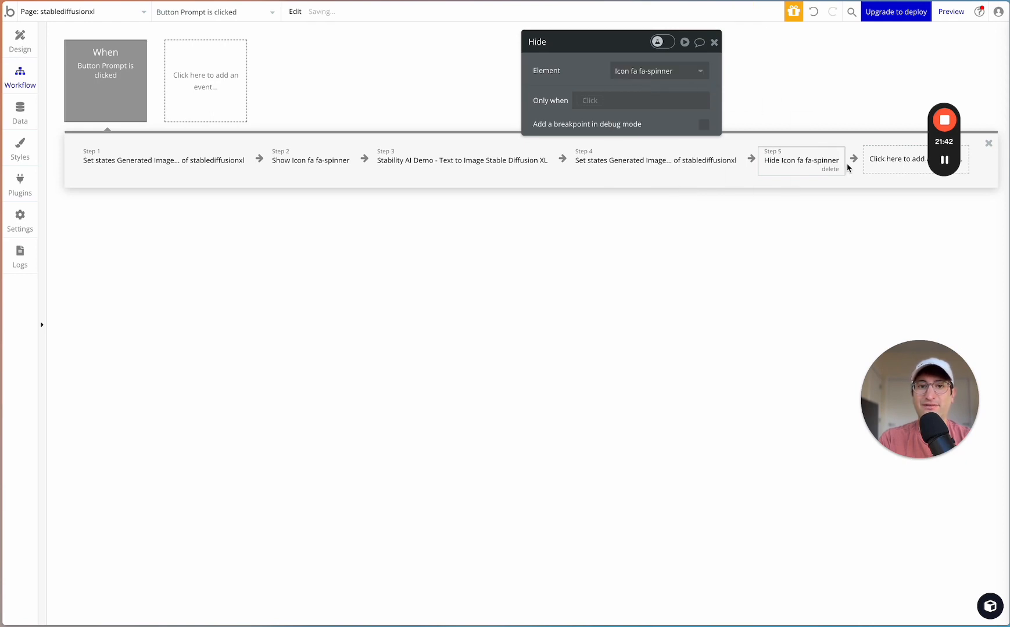
pyautogui.click(714, 42)
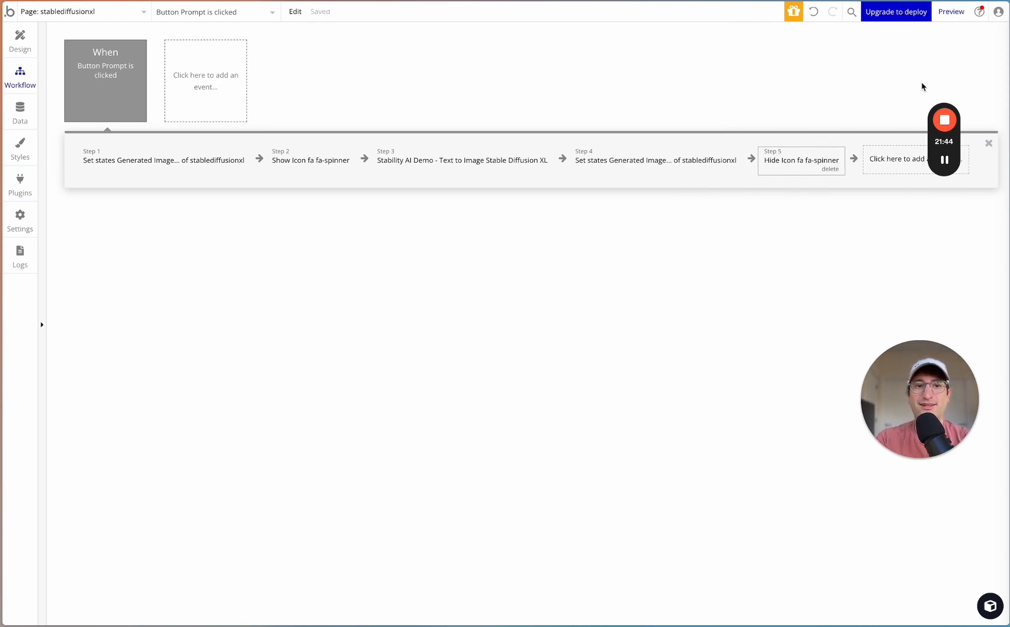
pyautogui.moveTo(942, 145); pyautogui.dragTo(871, 422)
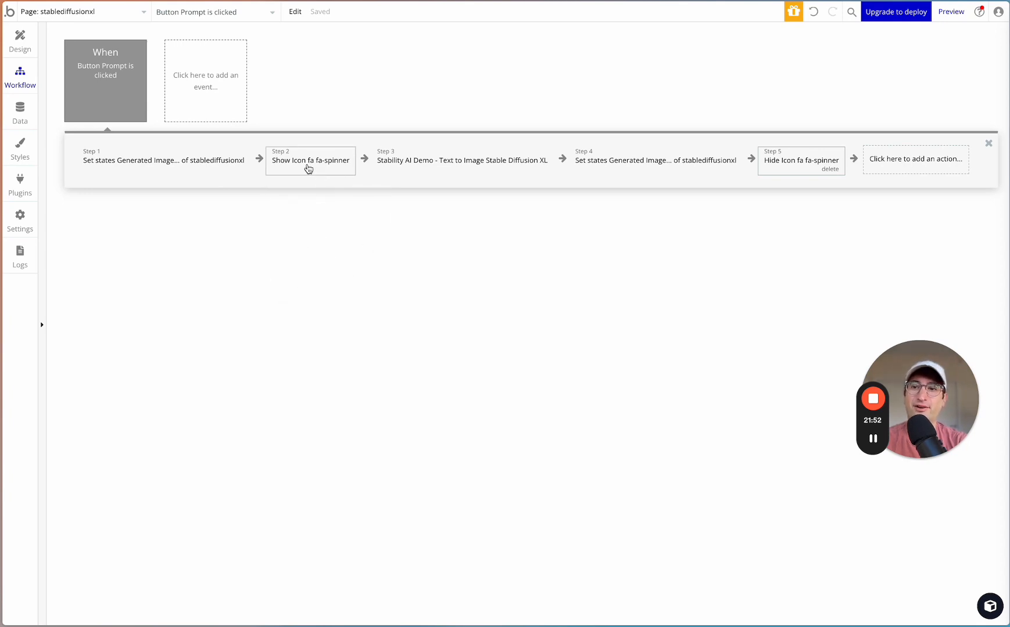
pyautogui.moveTo(295, 168)
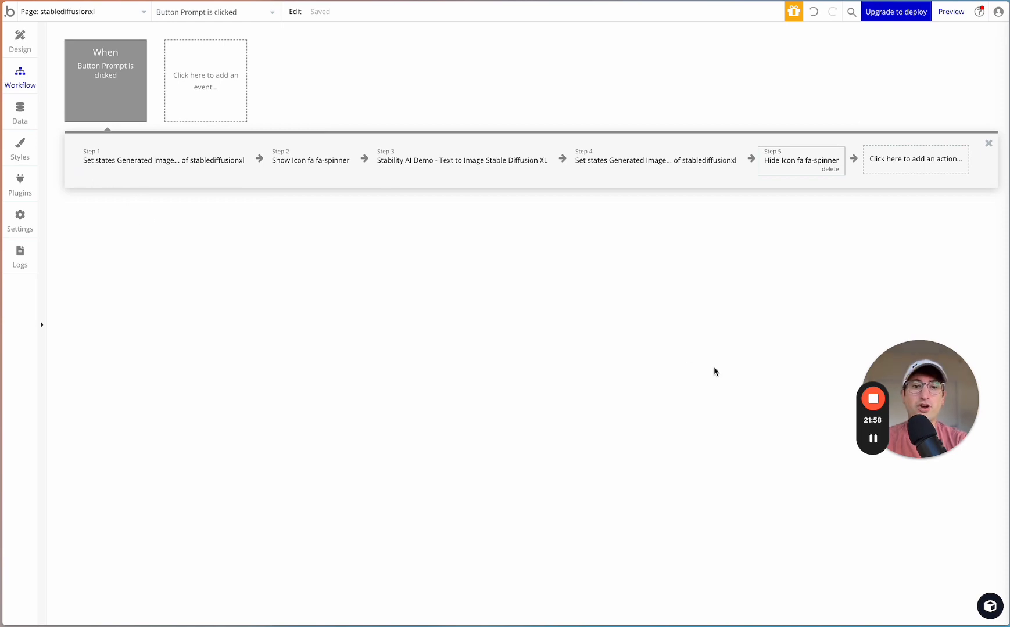
pyautogui.moveTo(877, 443)
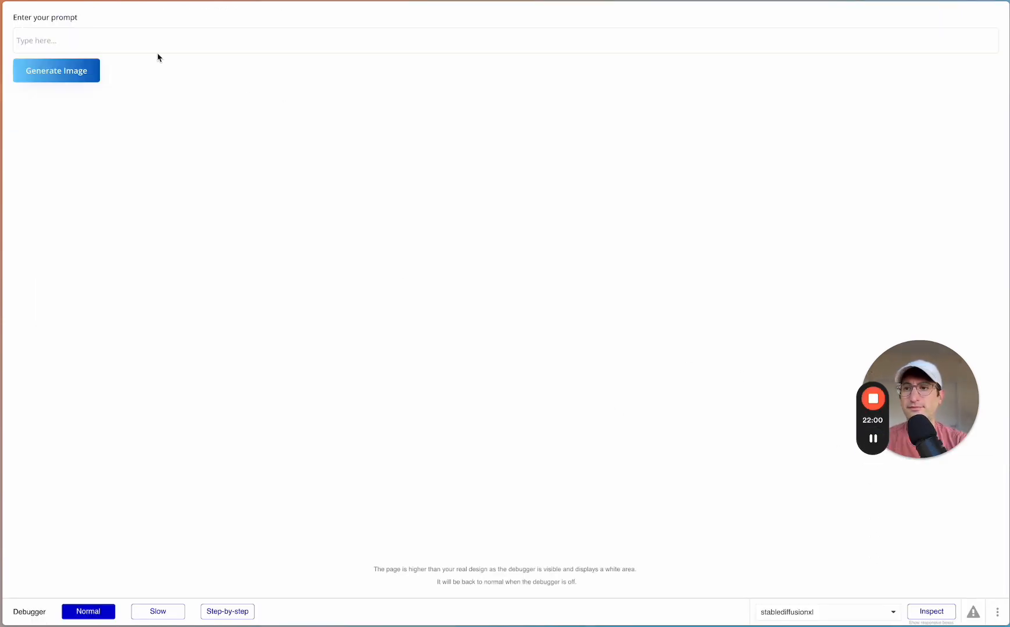
# - In the preview page, enter the prompt "a basketball hoop with a dog dunking a basketball" and generate the image
pyautogui.click(157, 45)
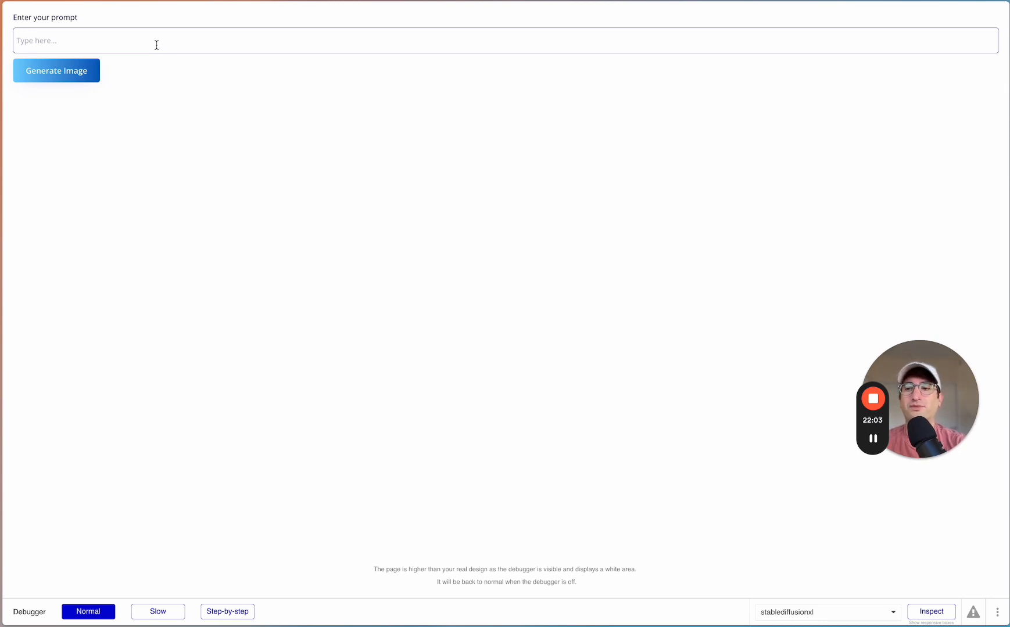
pyautogui.write('a basketball hoop with a dog')
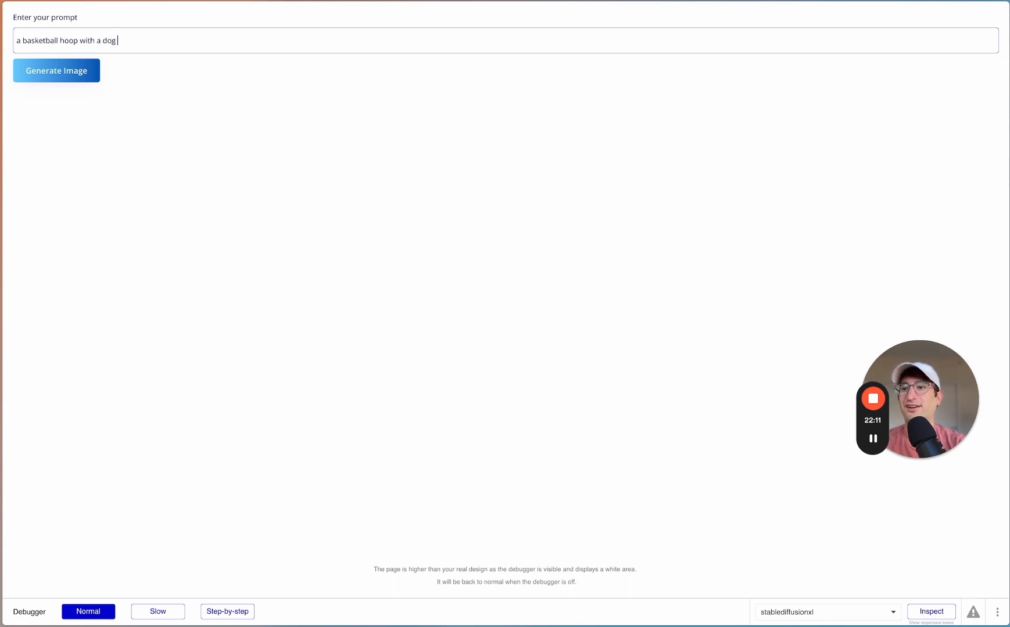
pyautogui.write('dunking a basketball')
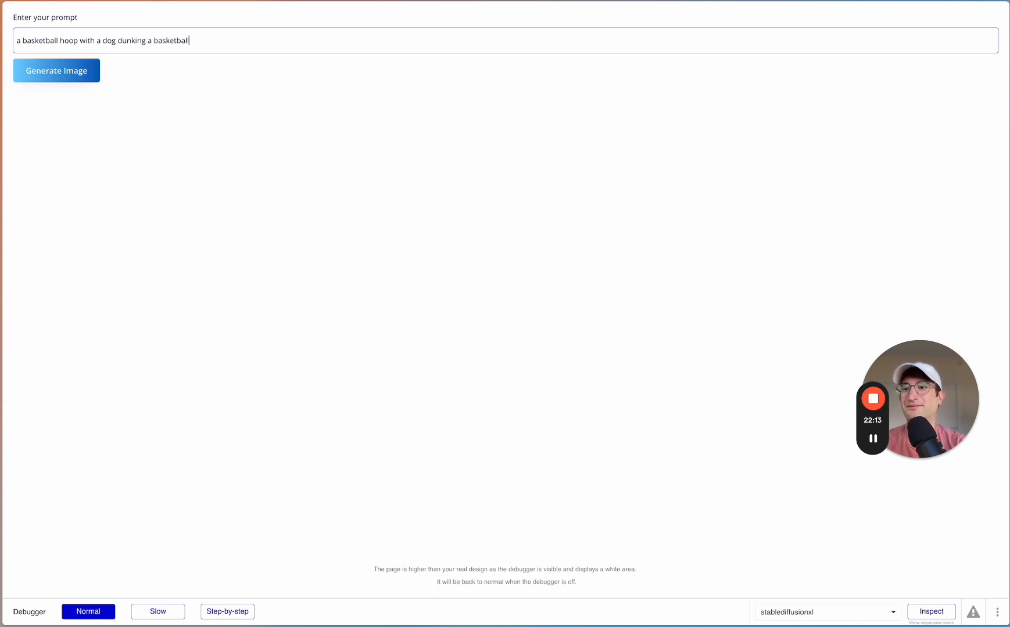
pyautogui.click(74, 73)
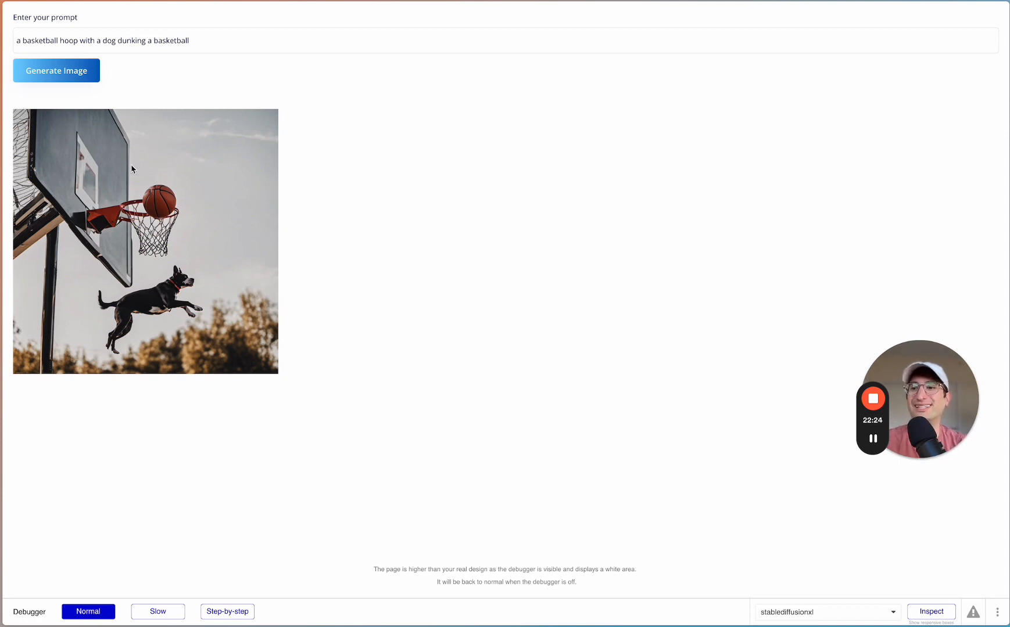
pyautogui.moveTo(189, 41); pyautogui.dragTo(15, 41)
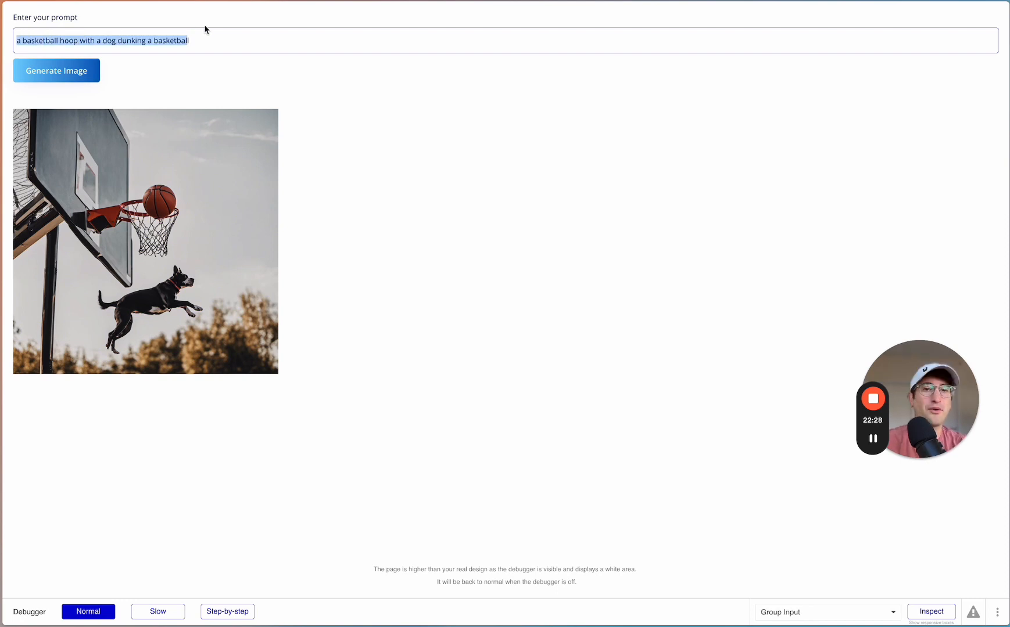
pyautogui.moveTo(195, 40); pyautogui.dragTo(40, 37)
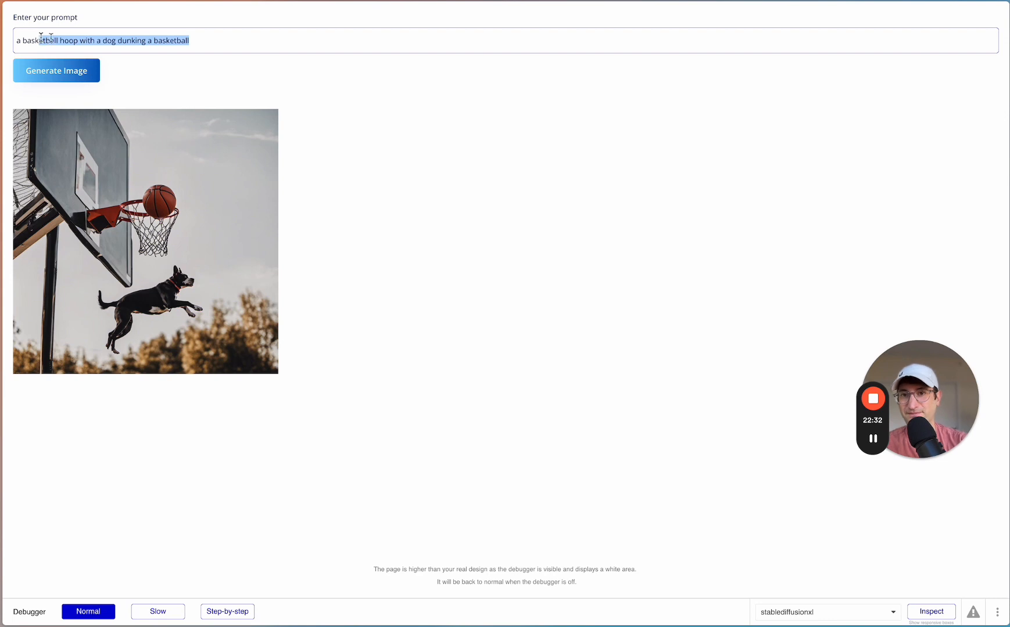